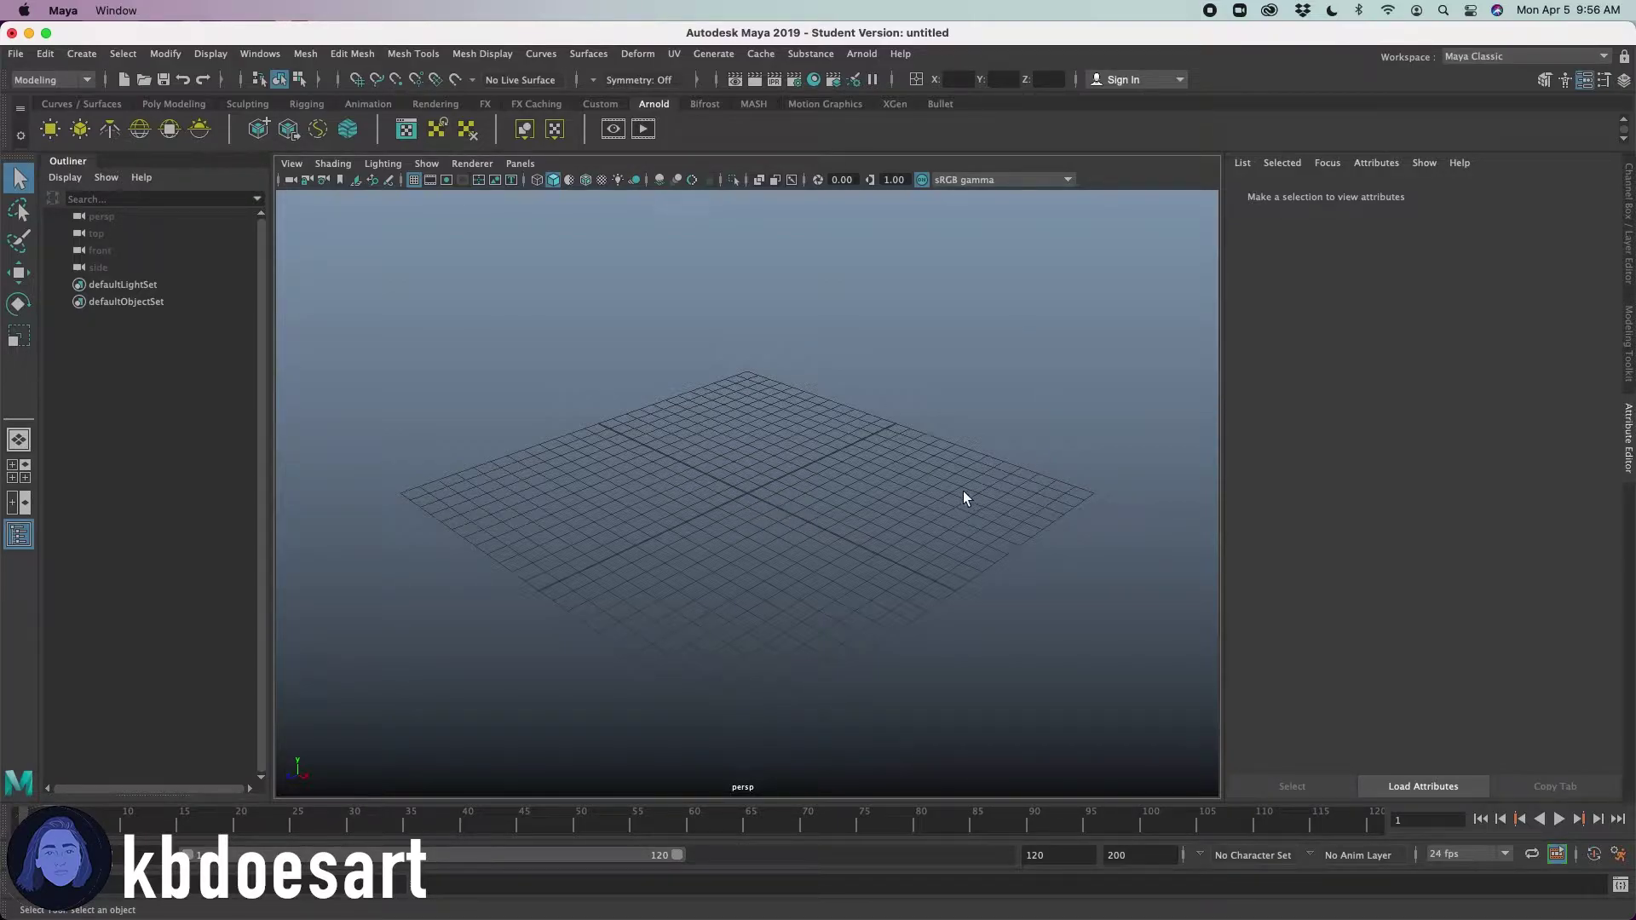
- Switch from the perspective view to a full-size front view
{"action": "key", "text": "space"}
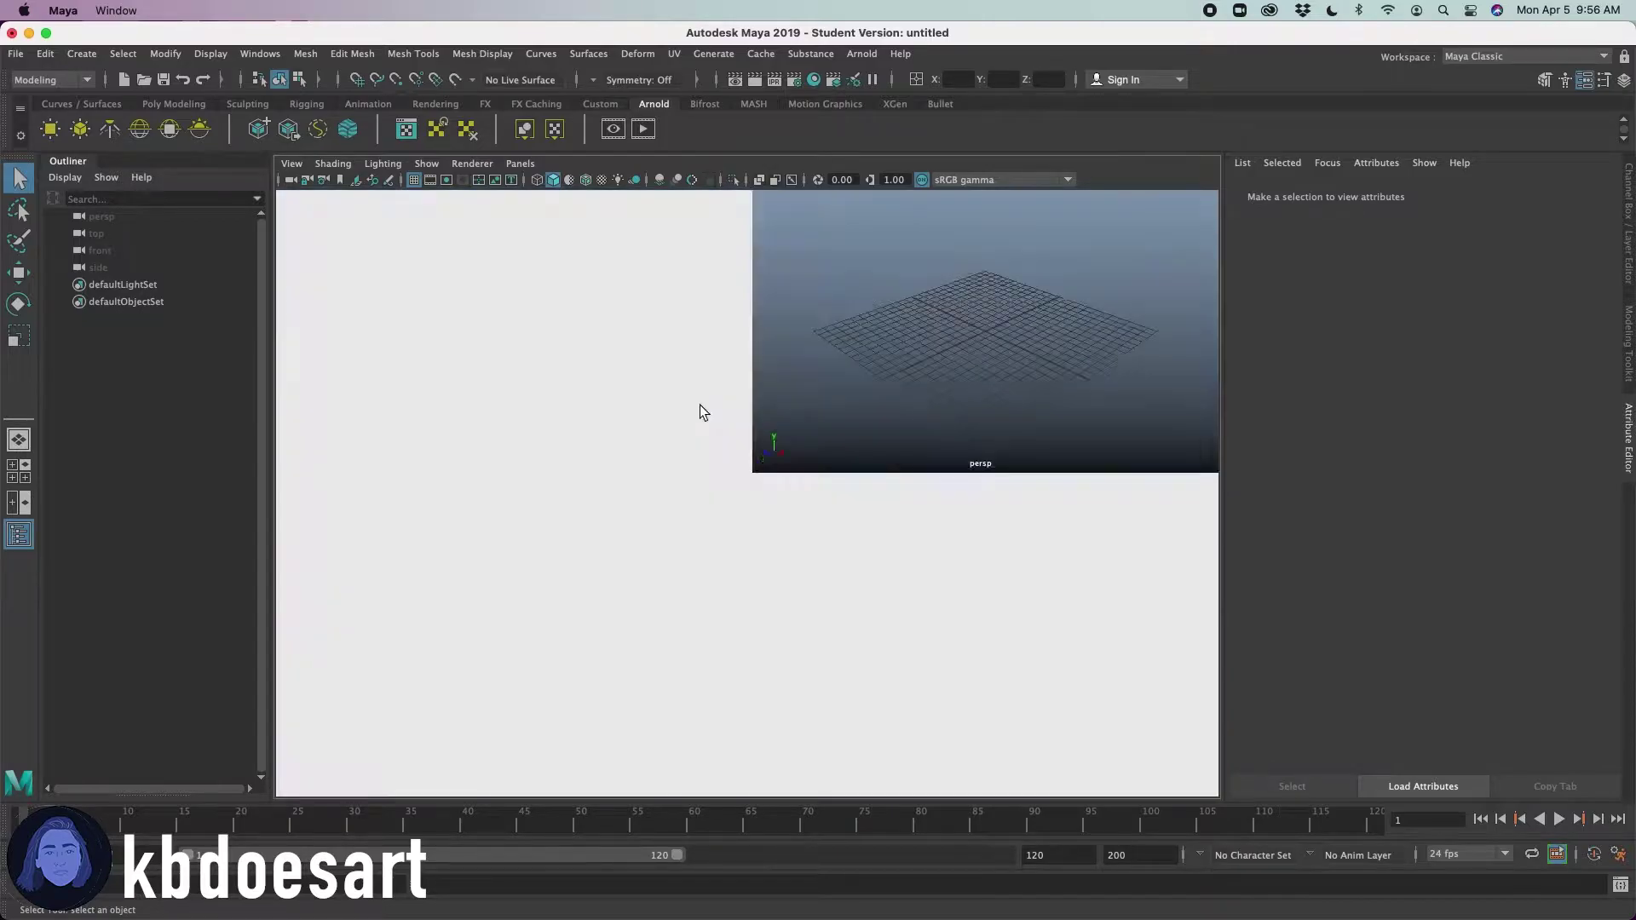
{"action": "key", "text": "space"}
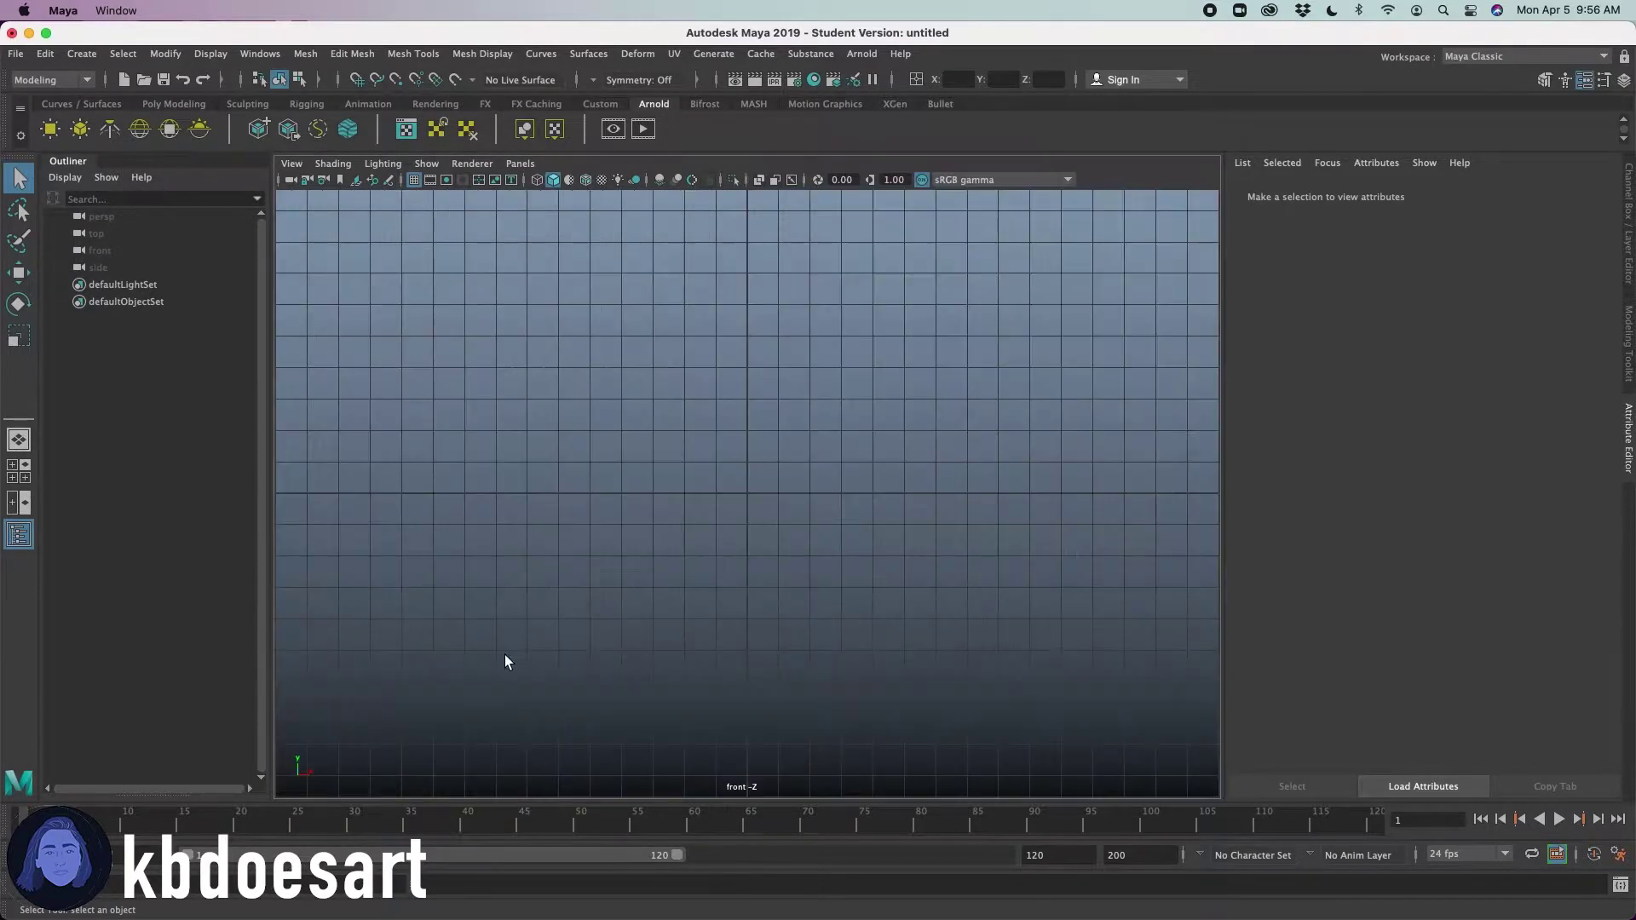
{"action": "right_click_drag", "start_coordinate": [617, 538], "coordinate": [465, 511], "text": "alt"}
{"action": "left_click", "coordinate": [299, 164]}
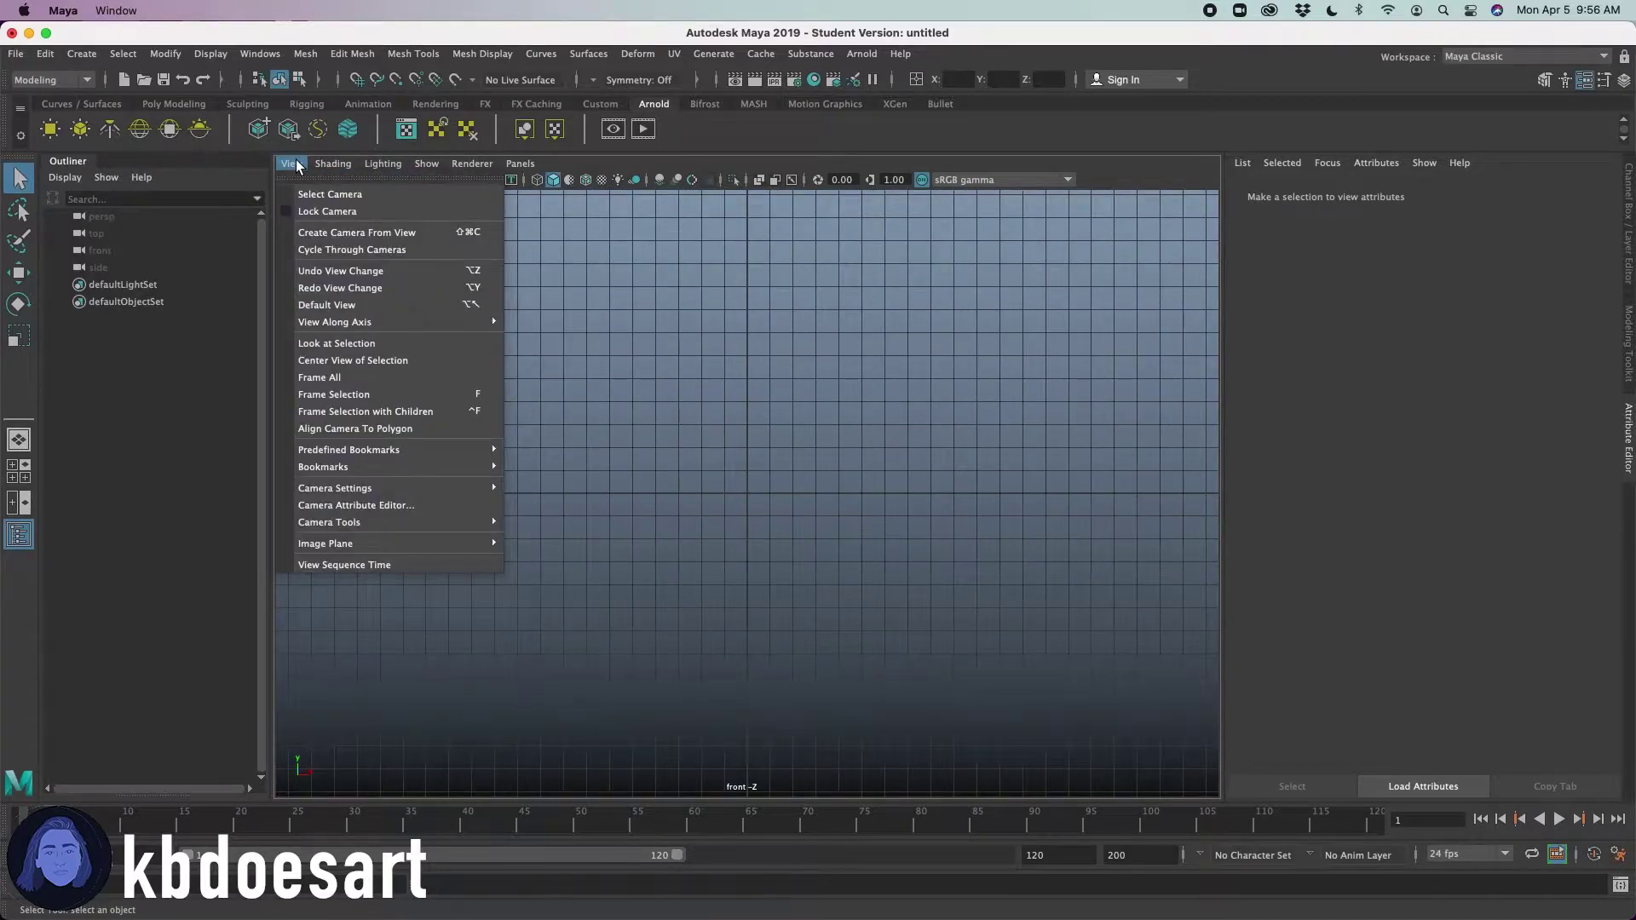
{"action": "left_click", "coordinate": [297, 165]}
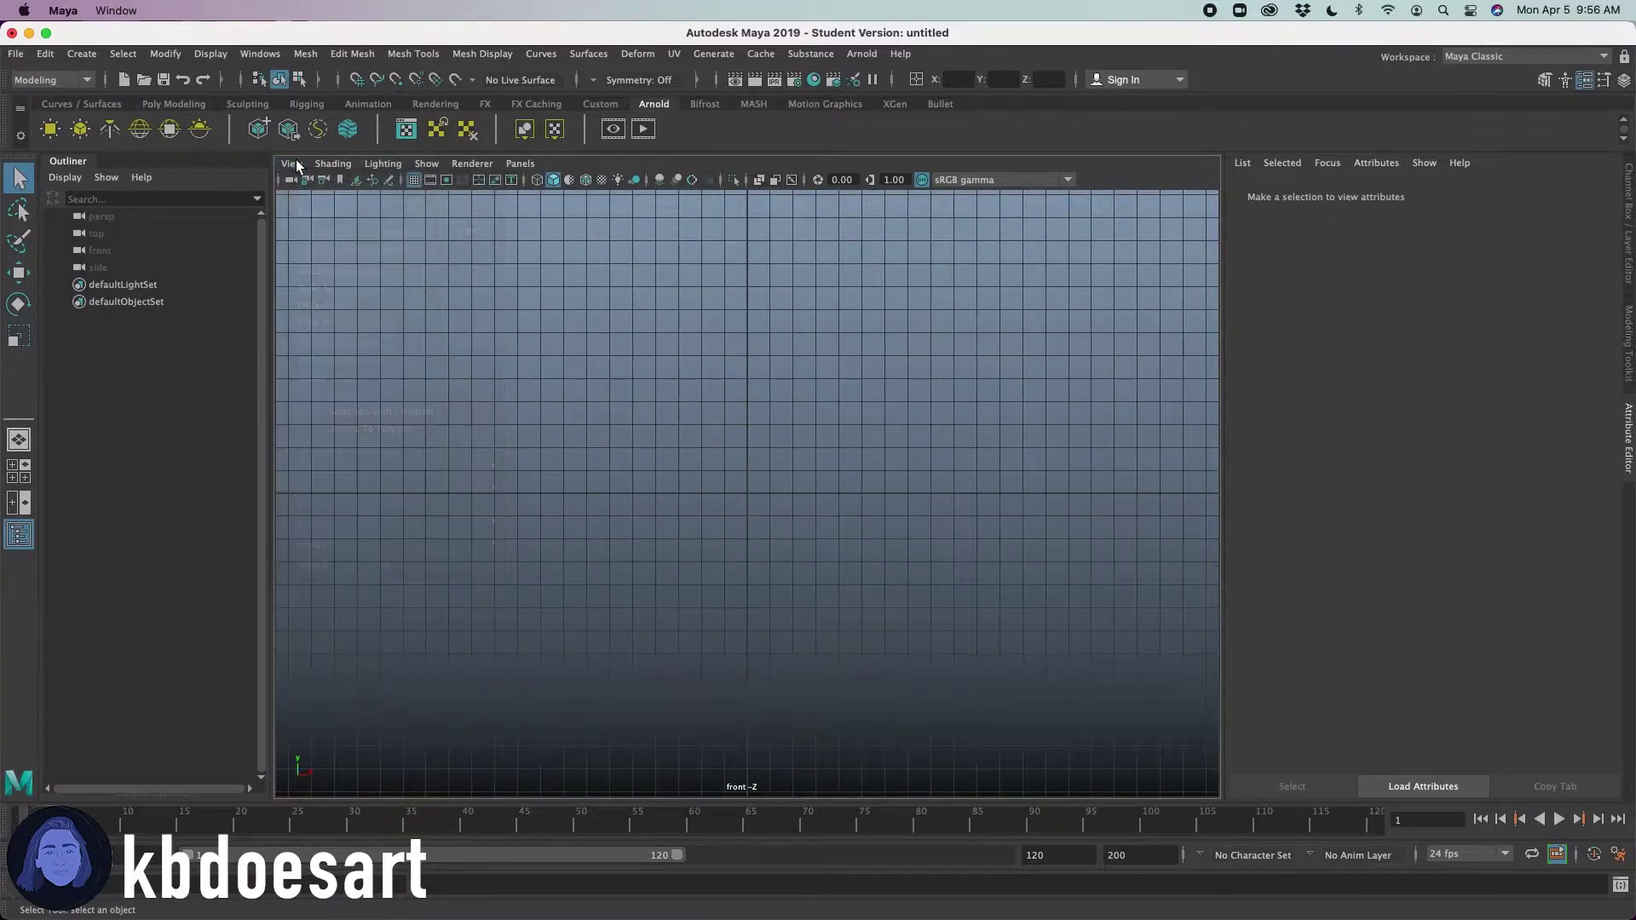
{"action": "key", "text": "space"}
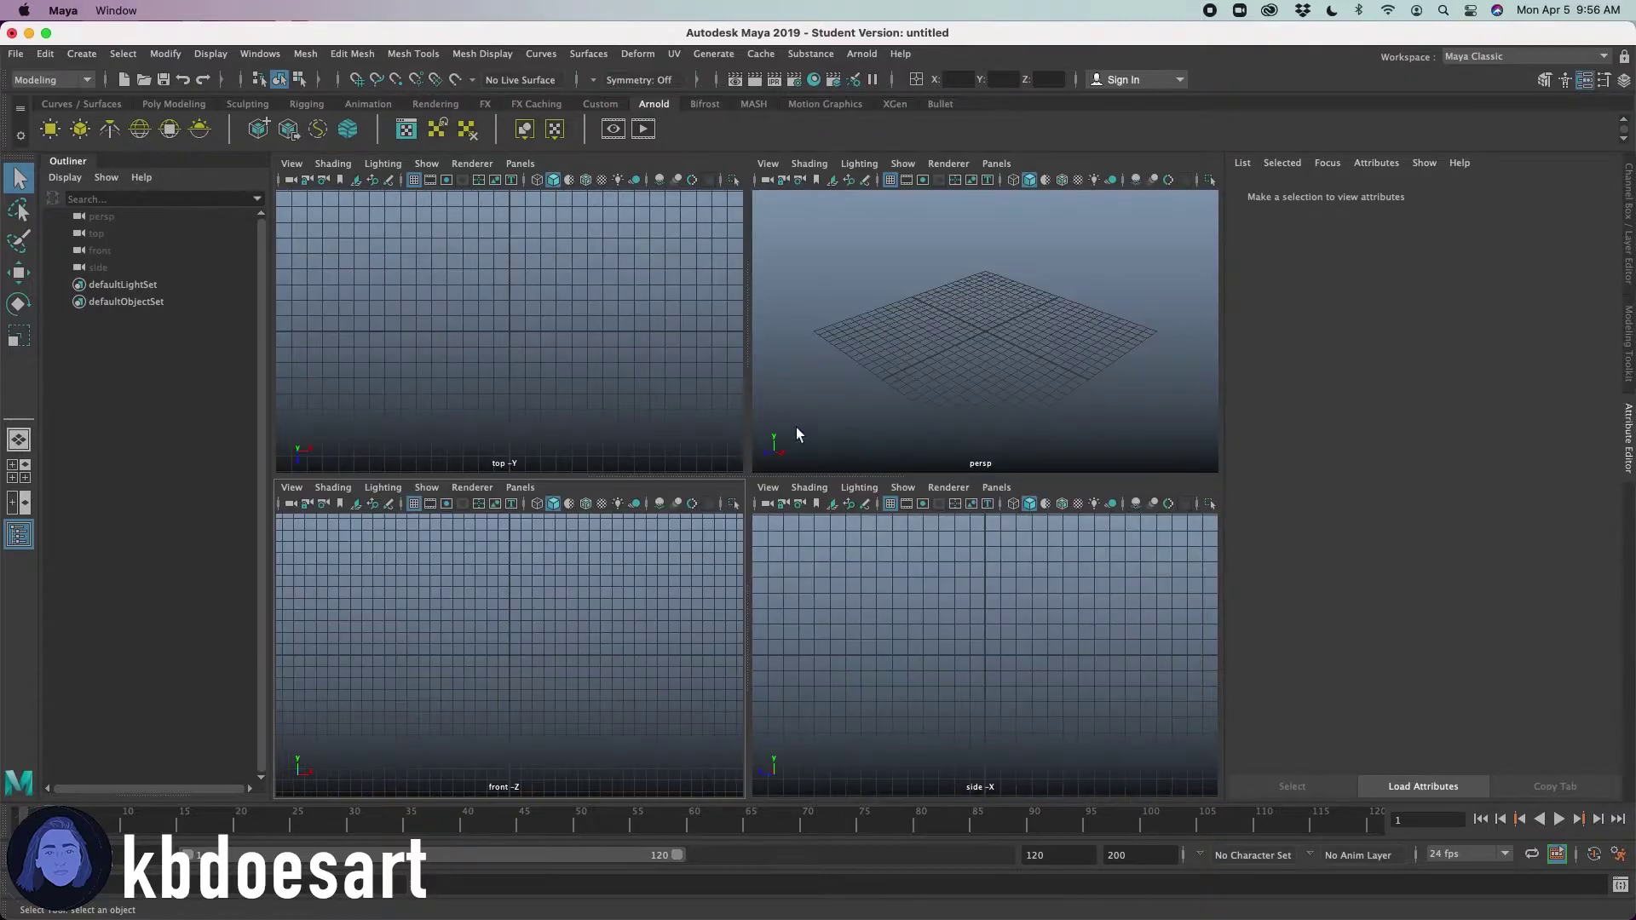
{"action": "key", "text": "space"}
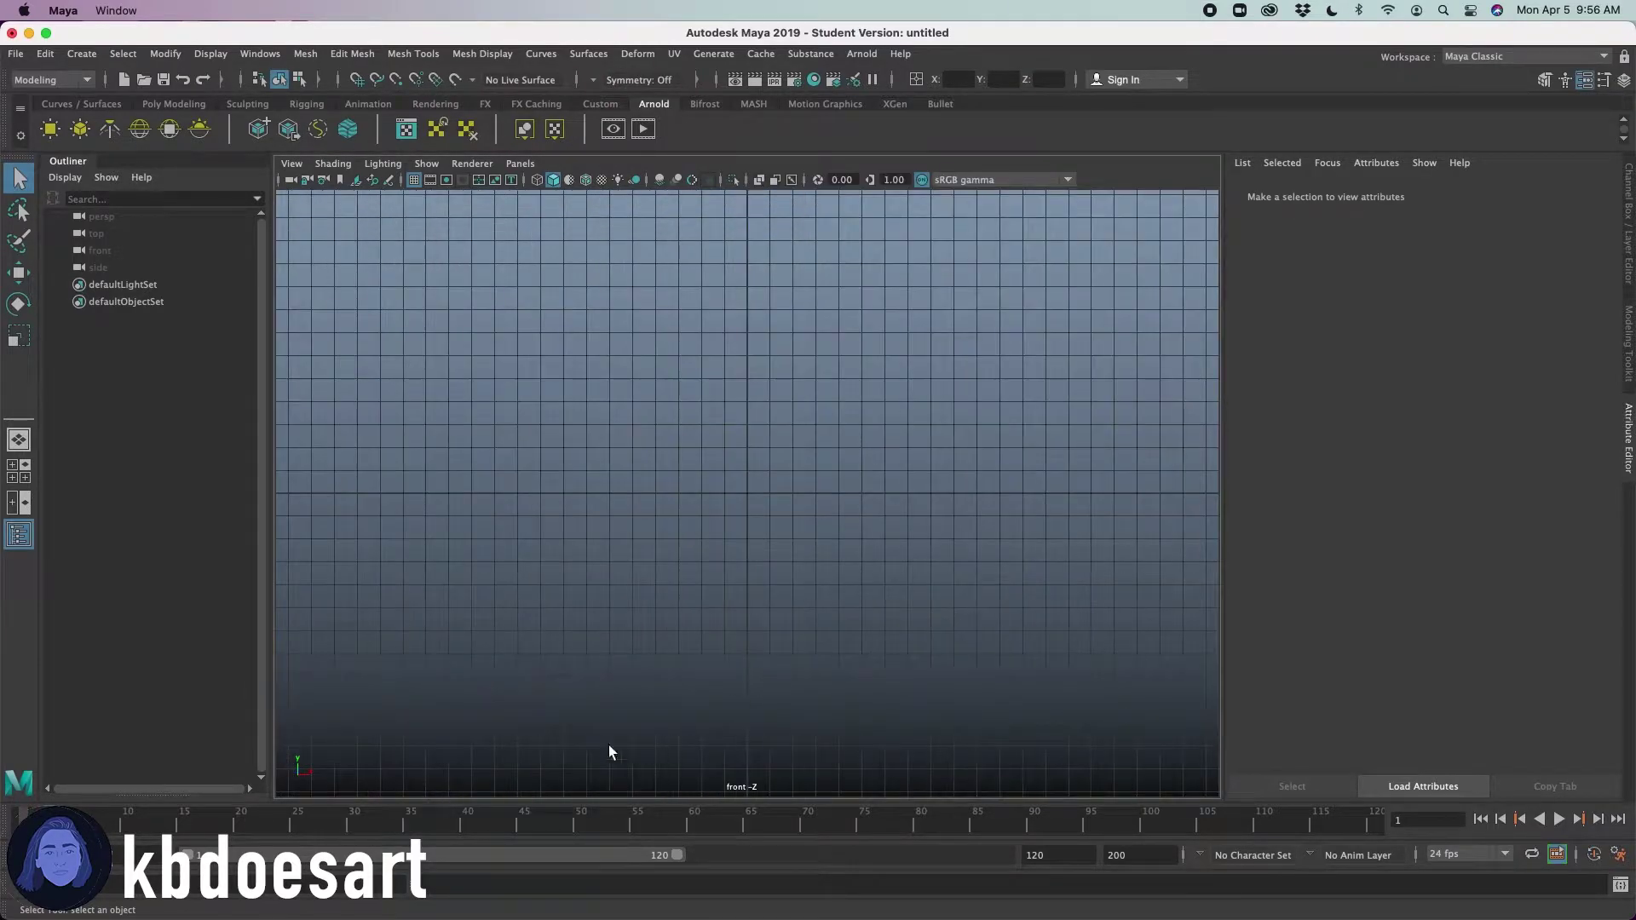
- Import the wooden-windows JPEG from the Desktop as an image plane in the front view
{"action": "left_click", "coordinate": [291, 163]}
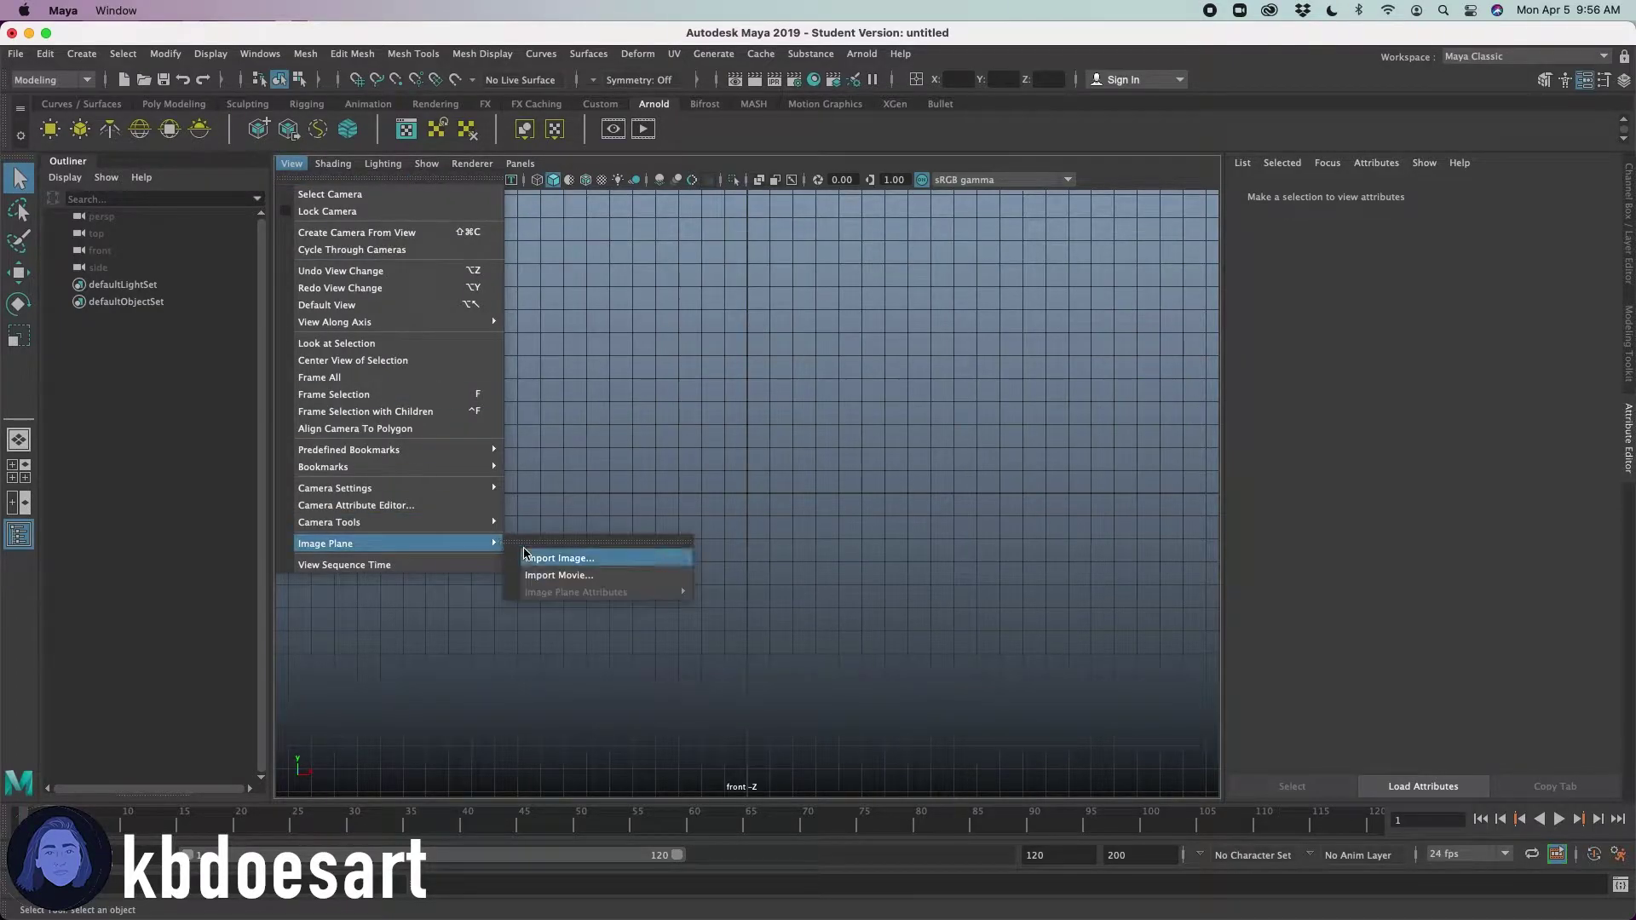
{"action": "left_click", "coordinate": [580, 556]}
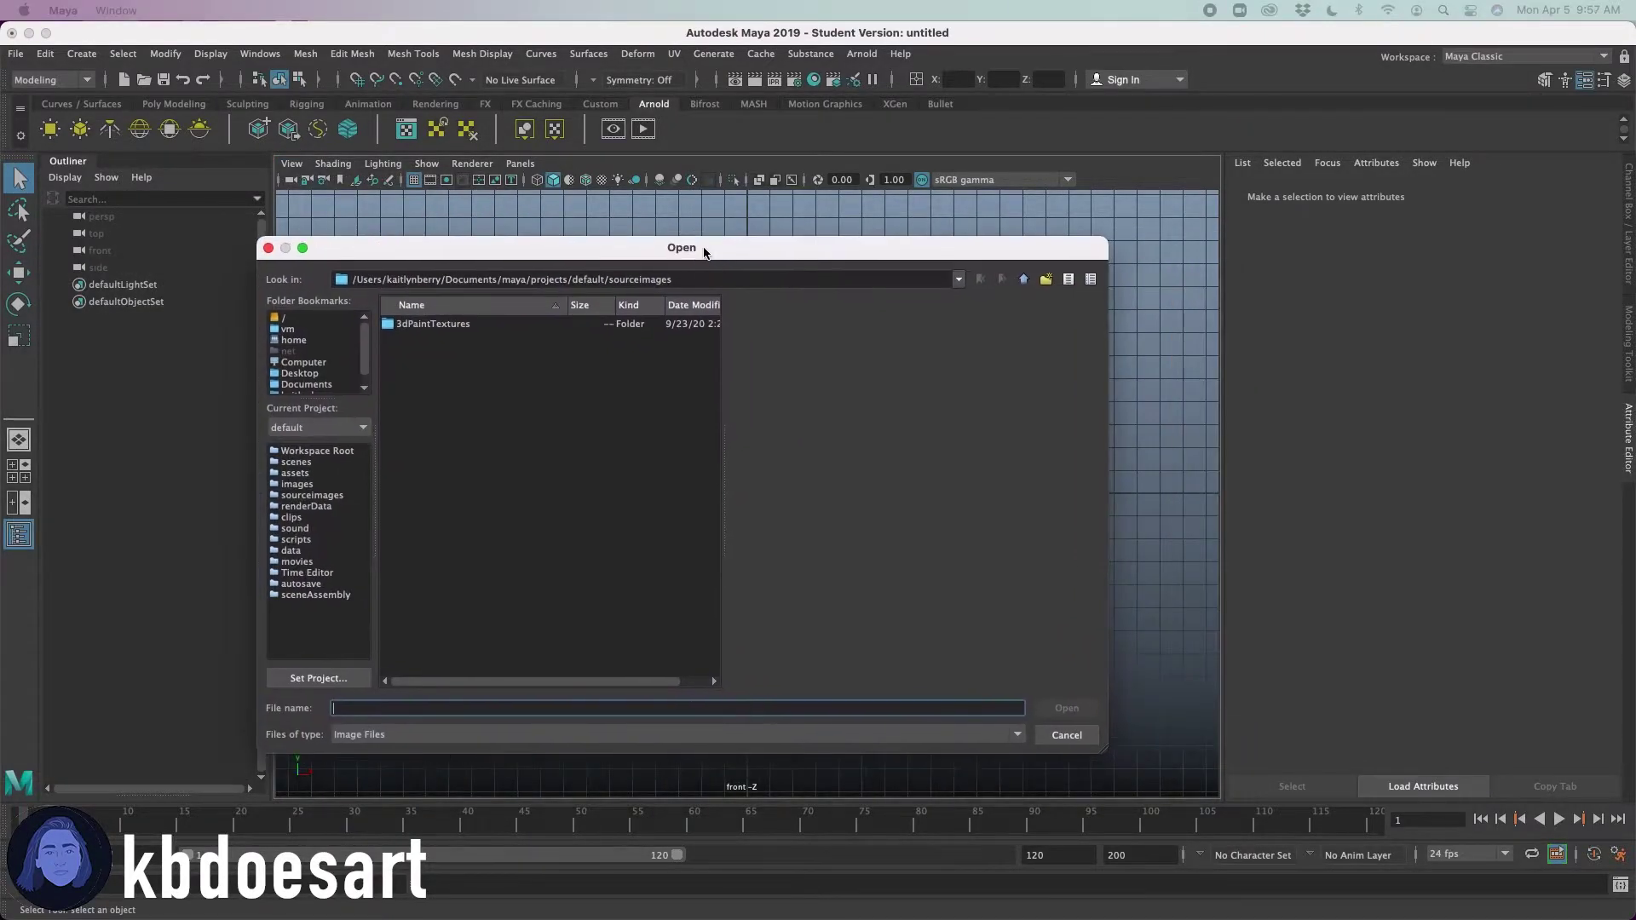
{"action": "left_click", "coordinate": [302, 373]}
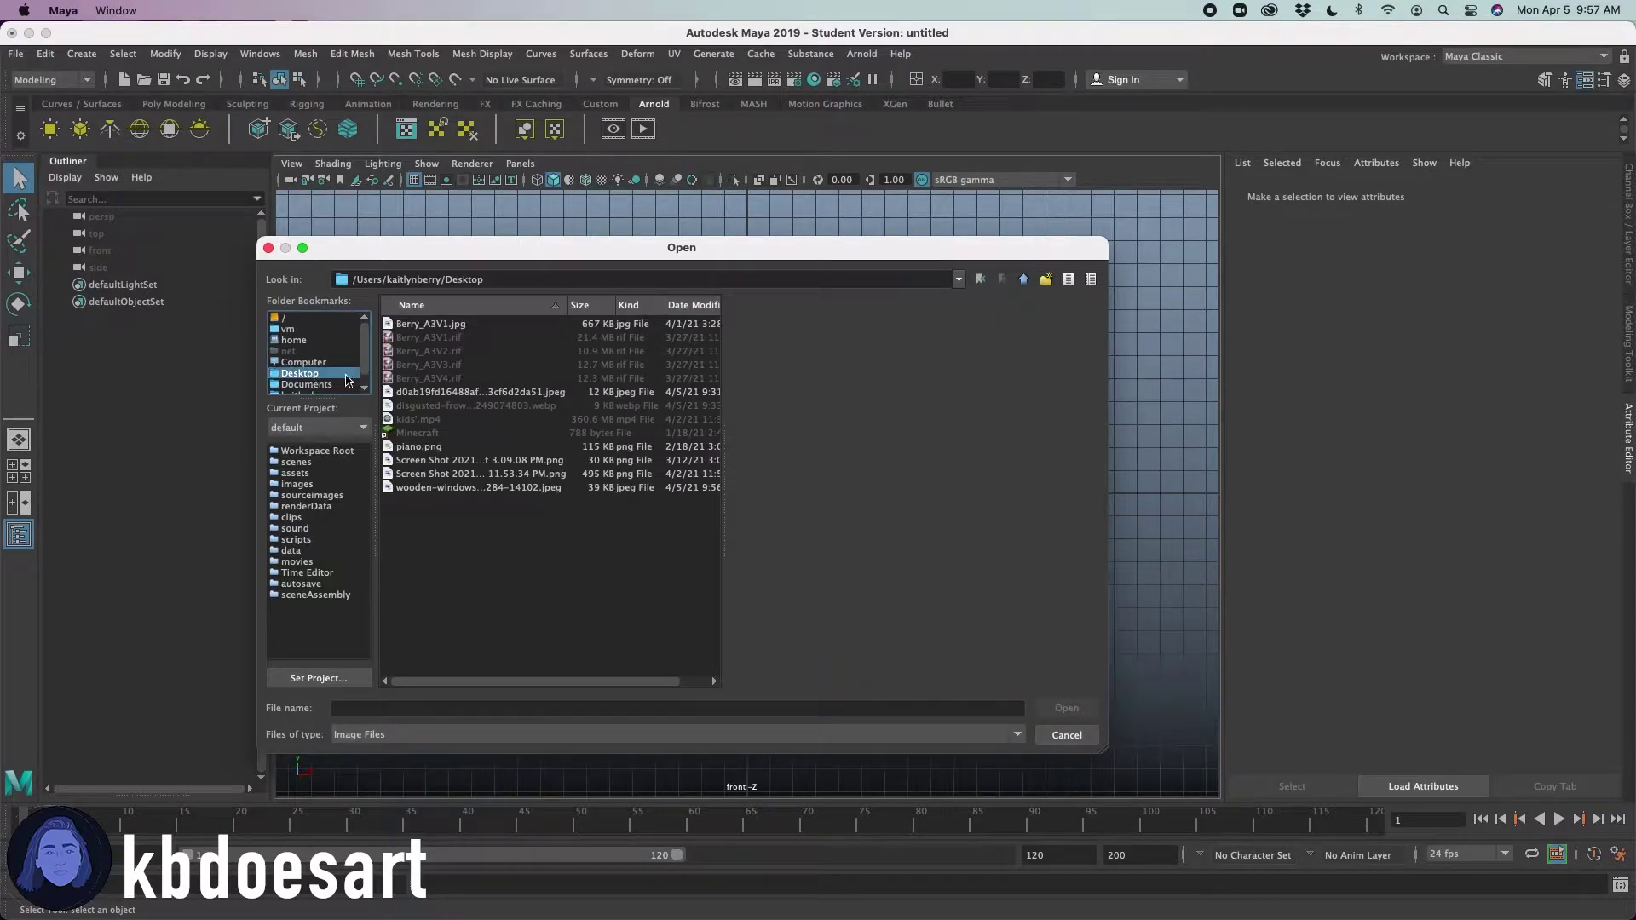
{"action": "left_click", "coordinate": [421, 395]}
{"action": "left_click", "coordinate": [444, 448]}
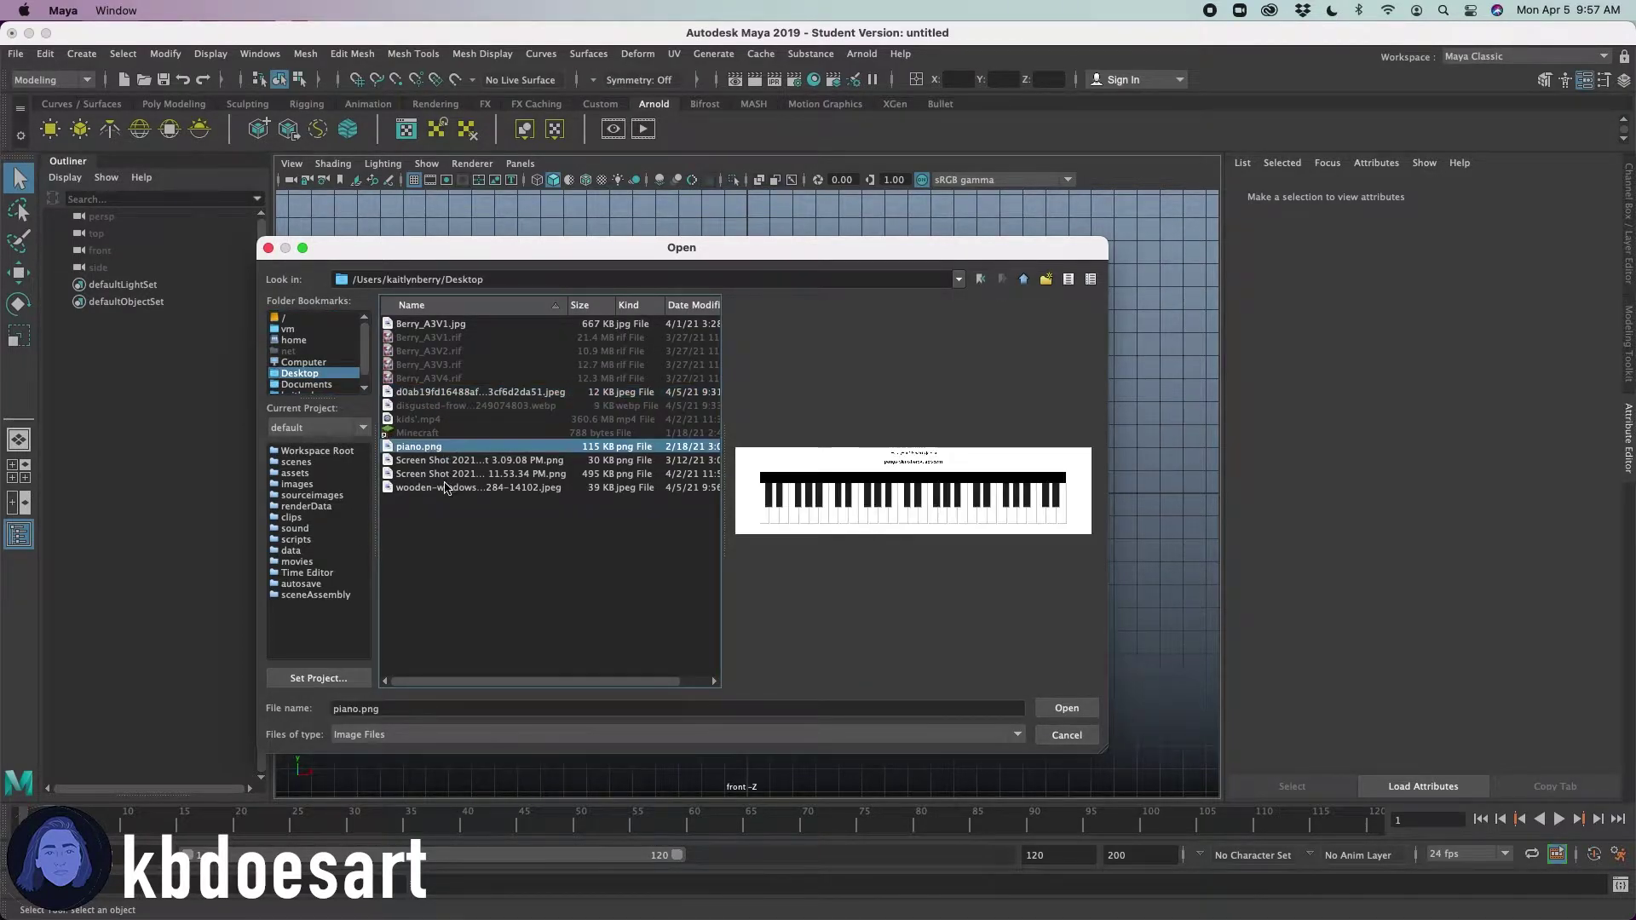
{"action": "left_click", "coordinate": [447, 488]}
{"action": "double_click", "coordinate": [446, 488]}
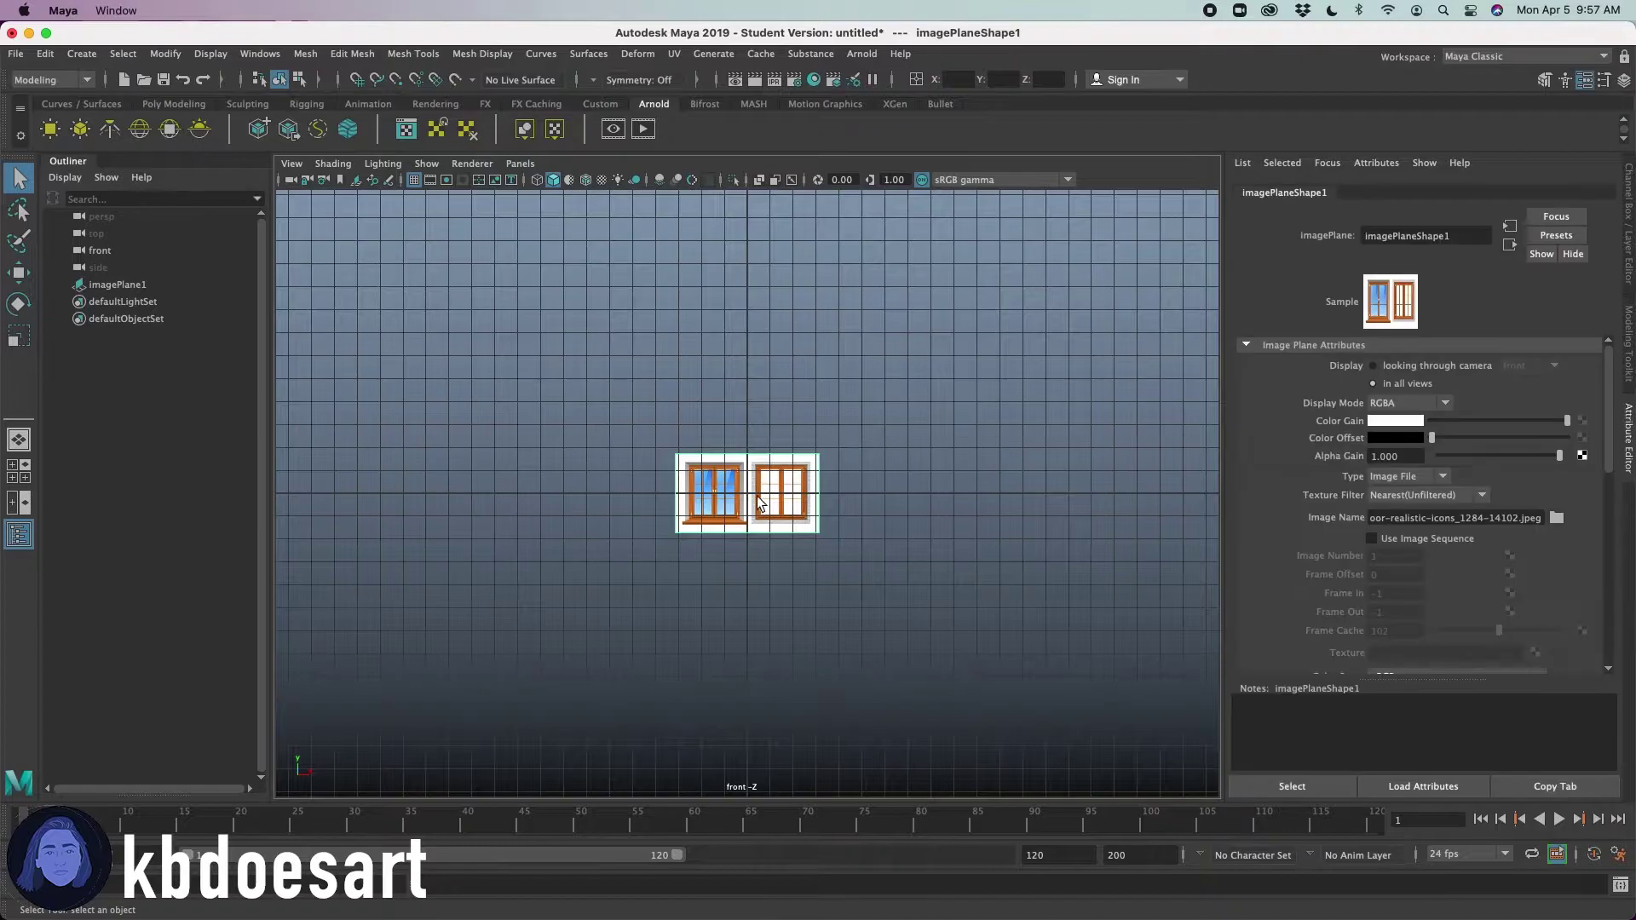
- Scale the window image plane up uniformly to about 4 times its size
{"action": "left_click", "coordinate": [791, 492]}
{"action": "key", "text": "r"}
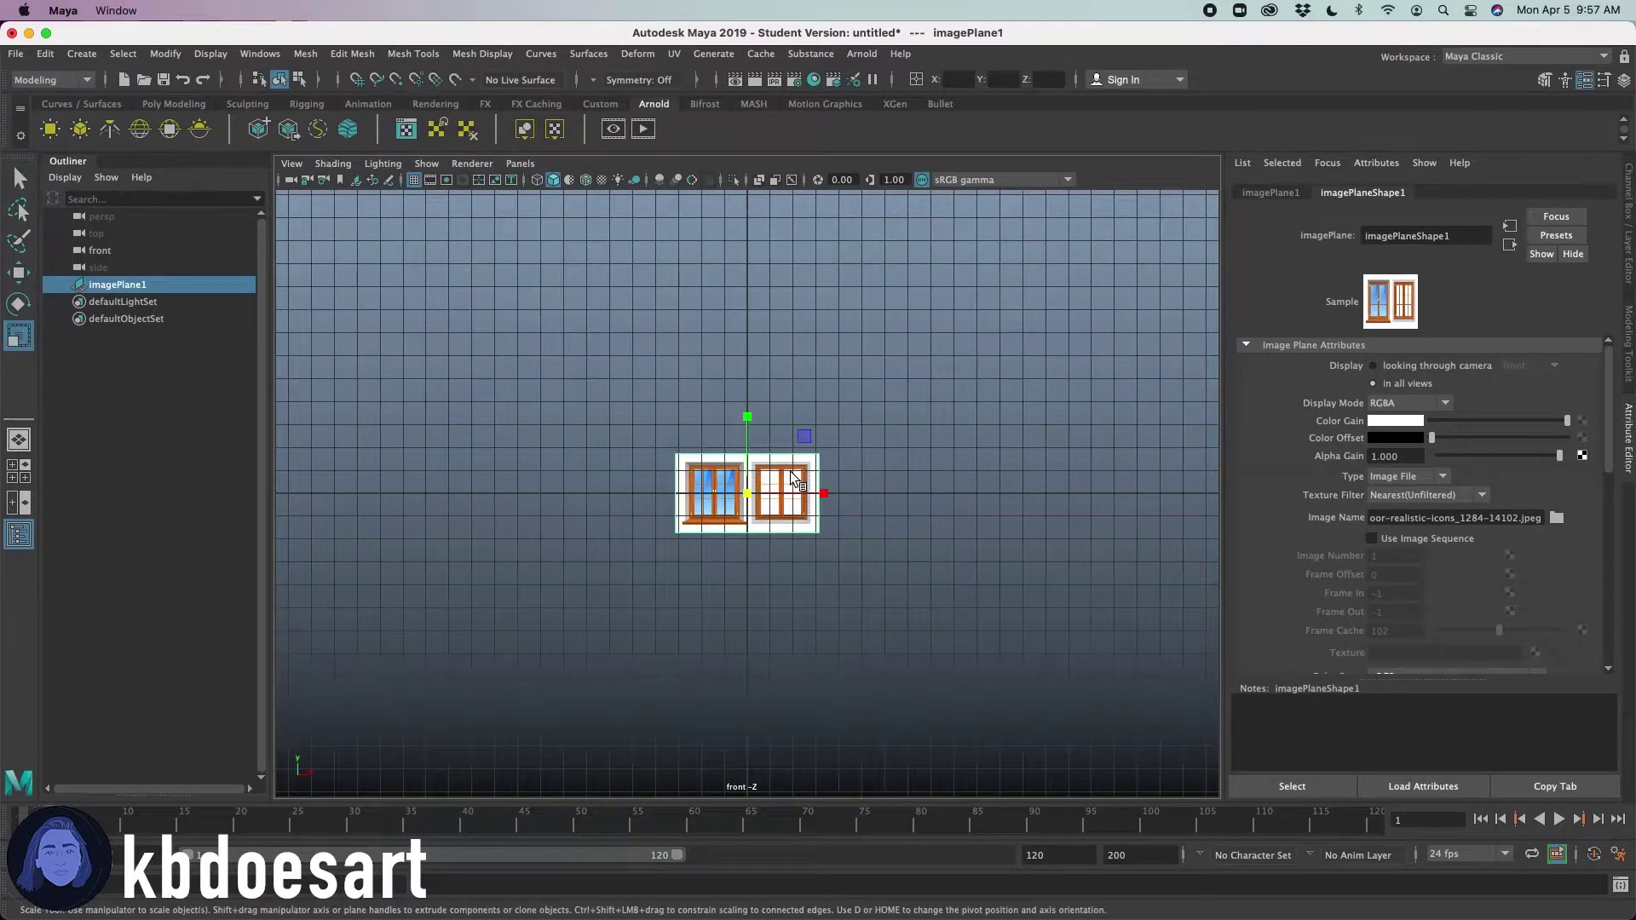
{"action": "left_click_drag", "start_coordinate": [748, 493], "coordinate": [994, 417]}
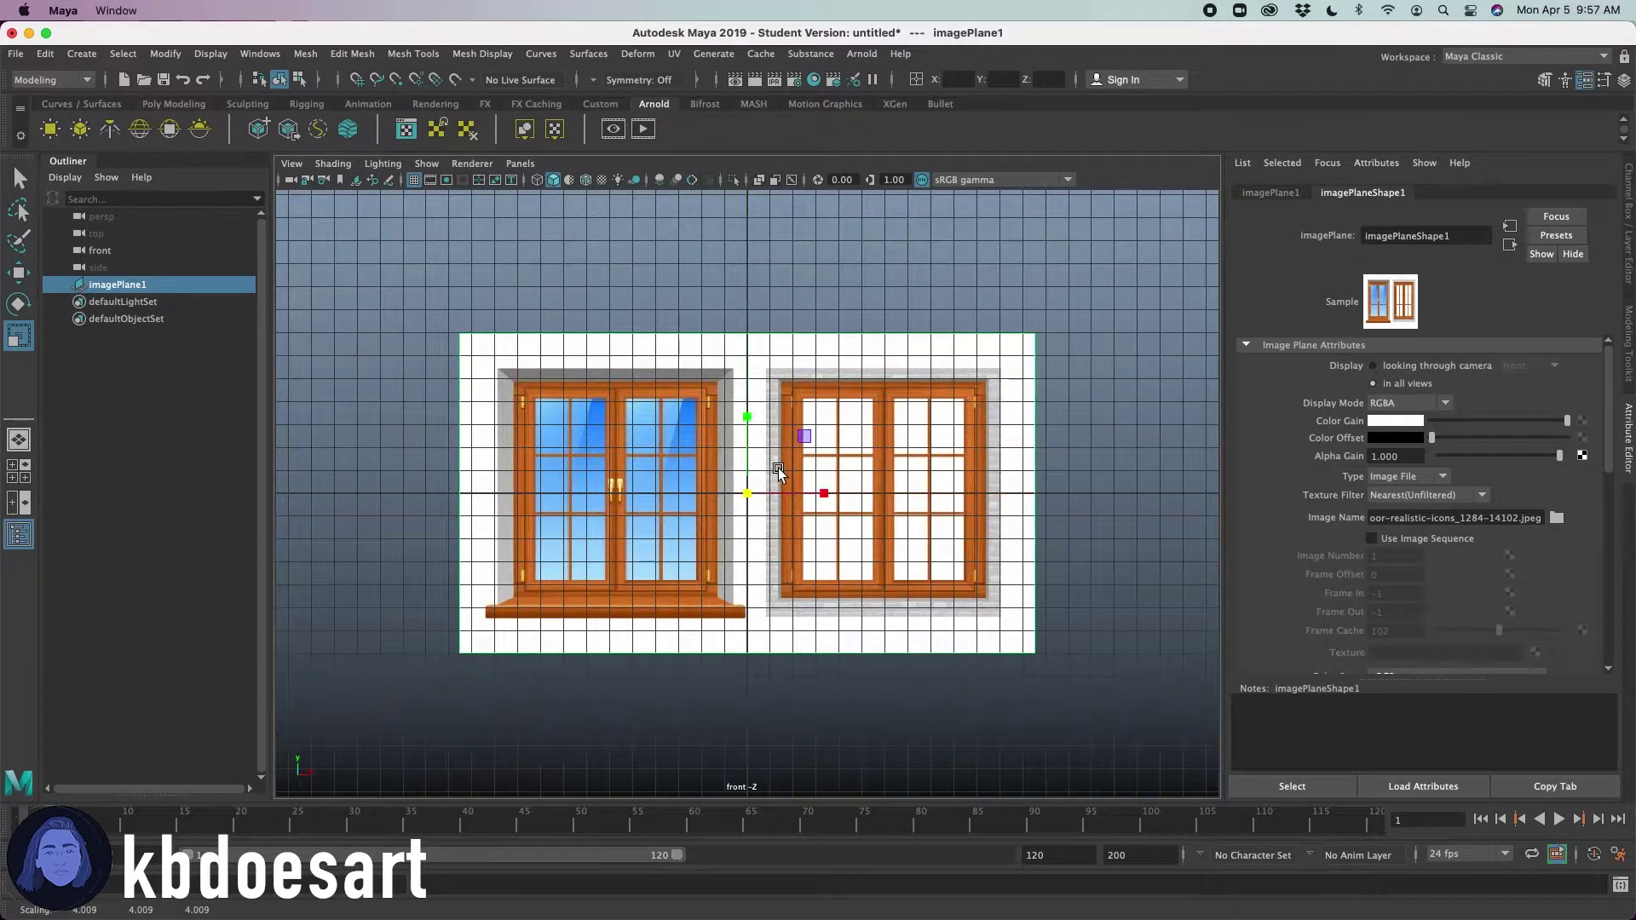
- Move the image plane about 5.8 in X and raise it so the left window is centred on the origin with its sill on the ground line
{"action": "key", "text": "w"}
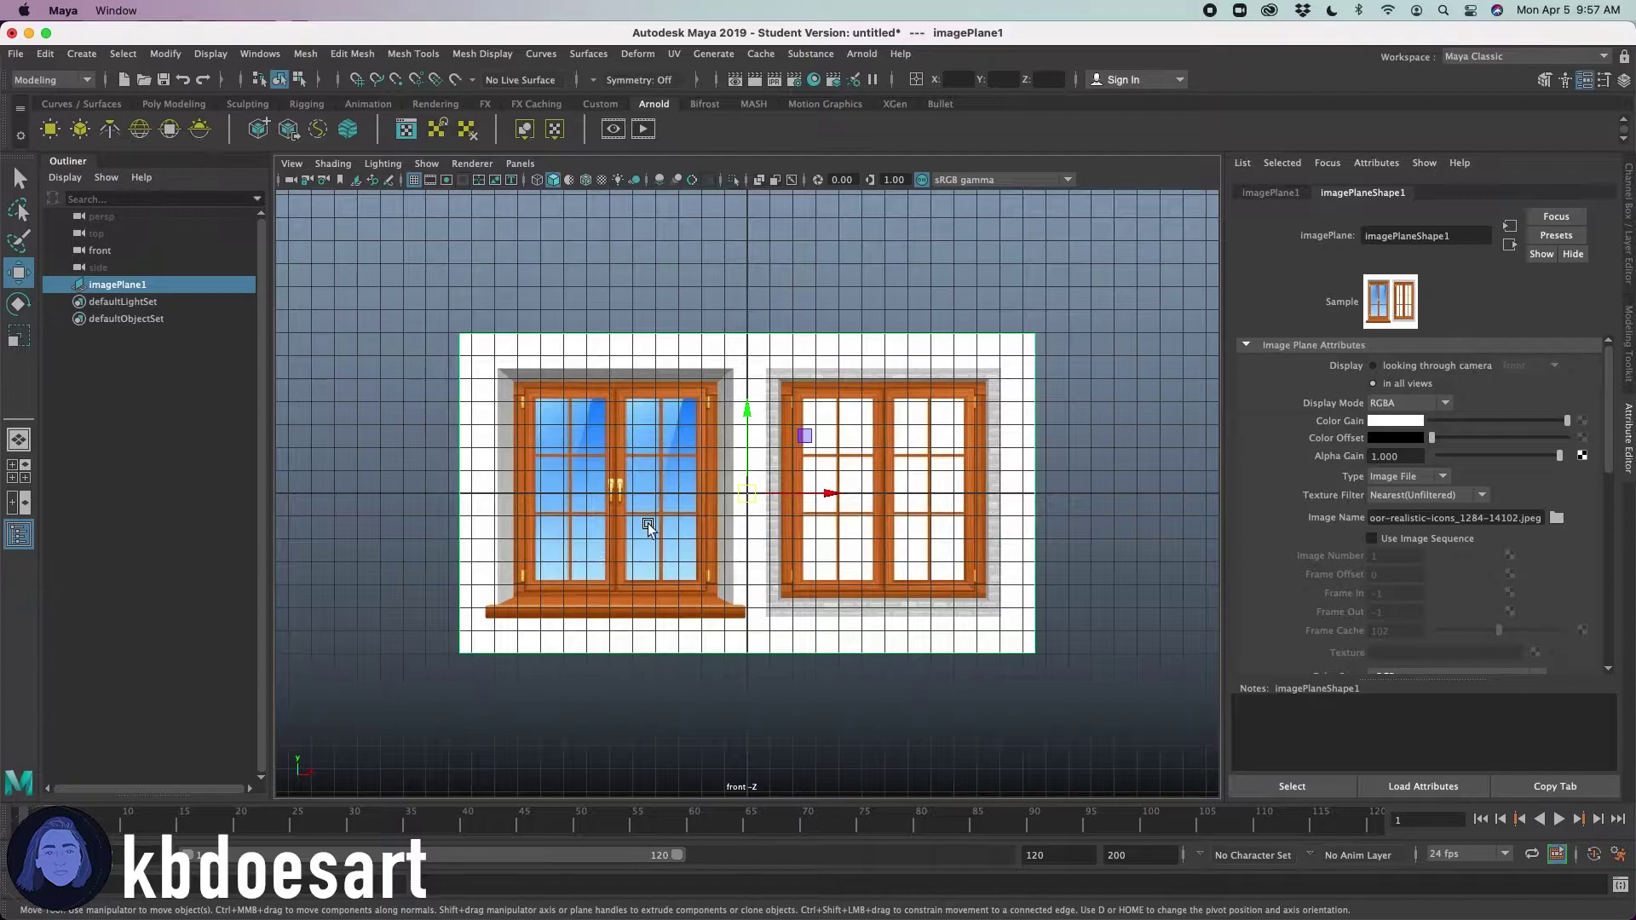
{"action": "left_click_drag", "start_coordinate": [793, 495], "coordinate": [943, 486]}
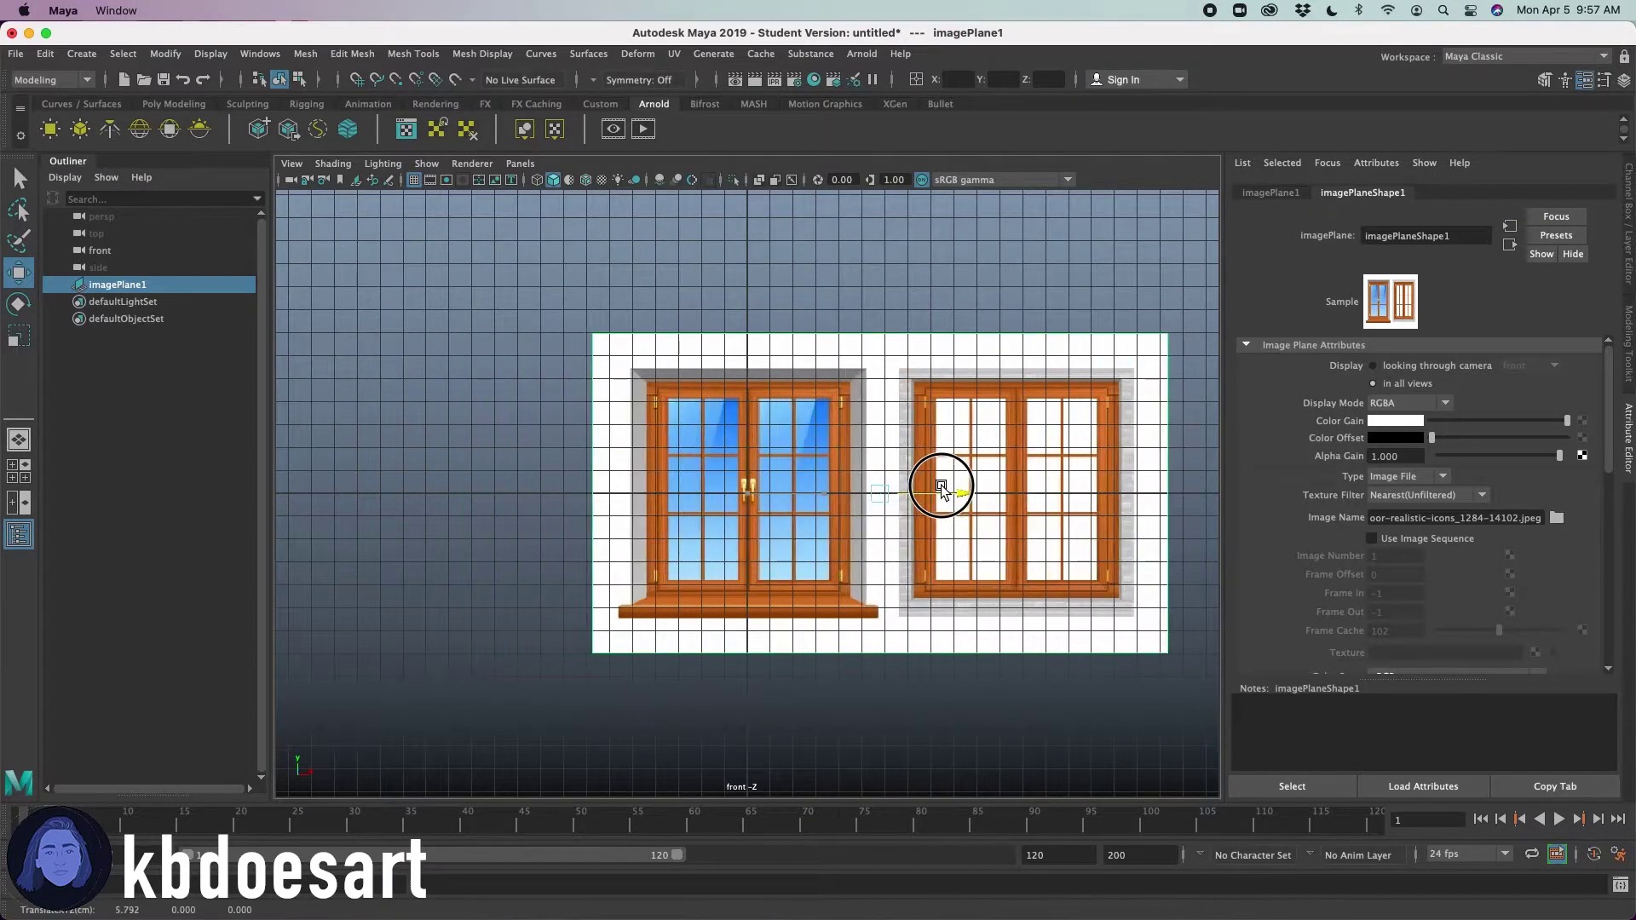
{"action": "left_click_drag", "start_coordinate": [882, 416], "coordinate": [865, 295]}
{"action": "key", "text": "space"}
{"action": "mouse_move", "coordinate": [892, 381]}
{"action": "left_mouse_down"}
{"action": "mouse_move", "coordinate": [876, 430]}
{"action": "mouse_move", "coordinate": [909, 394]}
{"action": "mouse_move", "coordinate": [895, 382]}
{"action": "left_mouse_up"}
{"action": "key", "text": "space"}
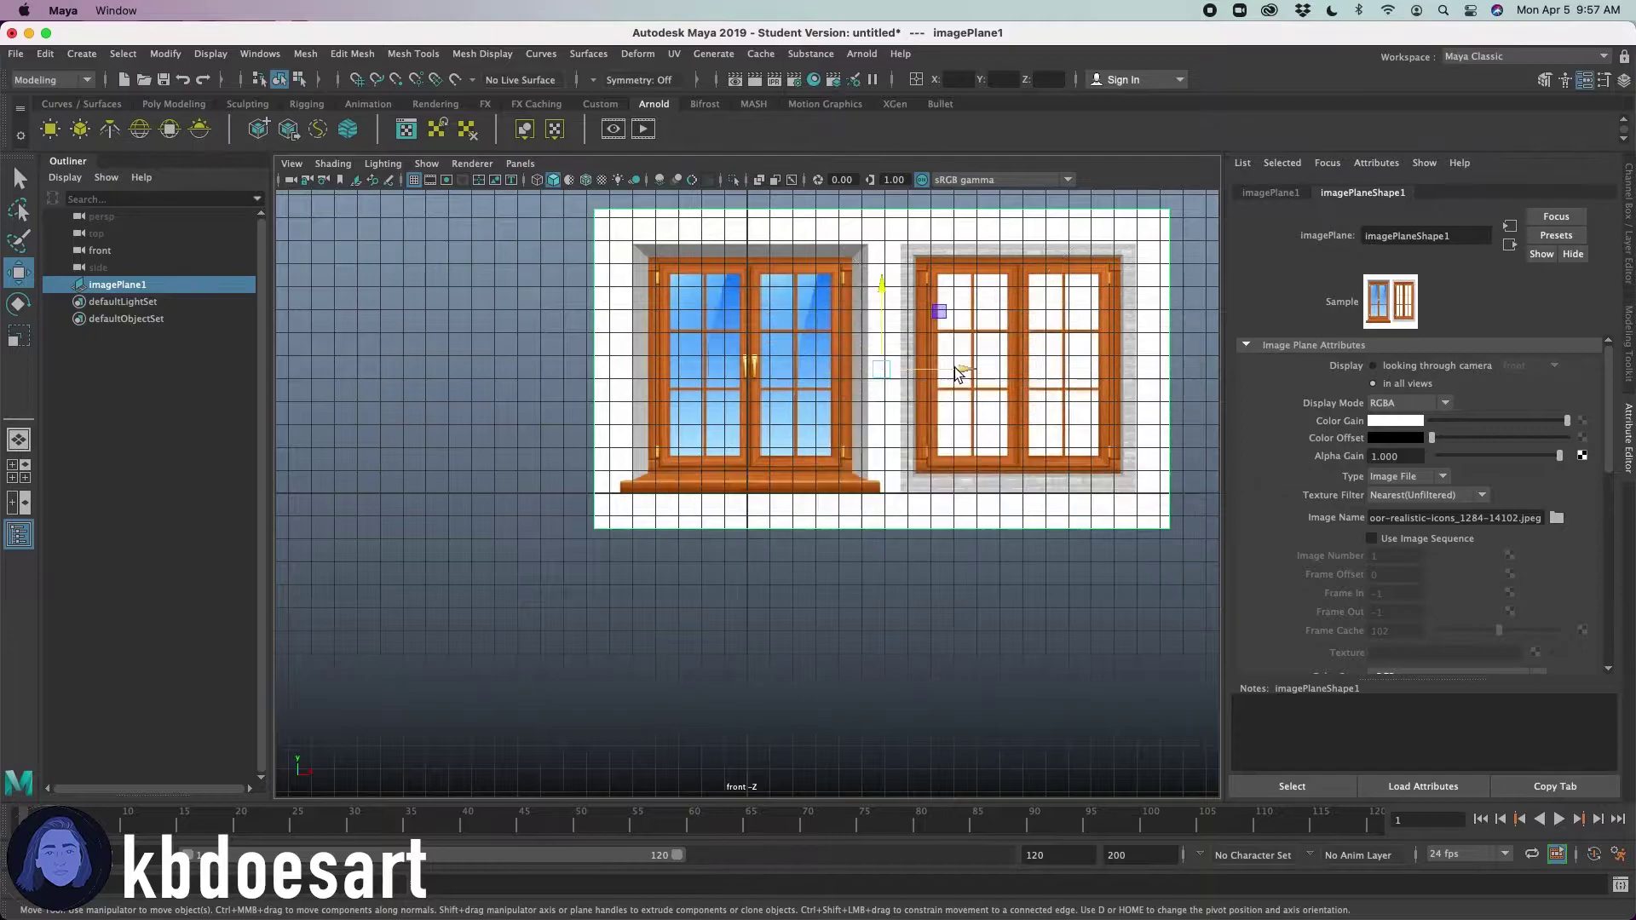
{"action": "middle_click_drag", "start_coordinate": [934, 396], "coordinate": [790, 495], "text": "alt"}
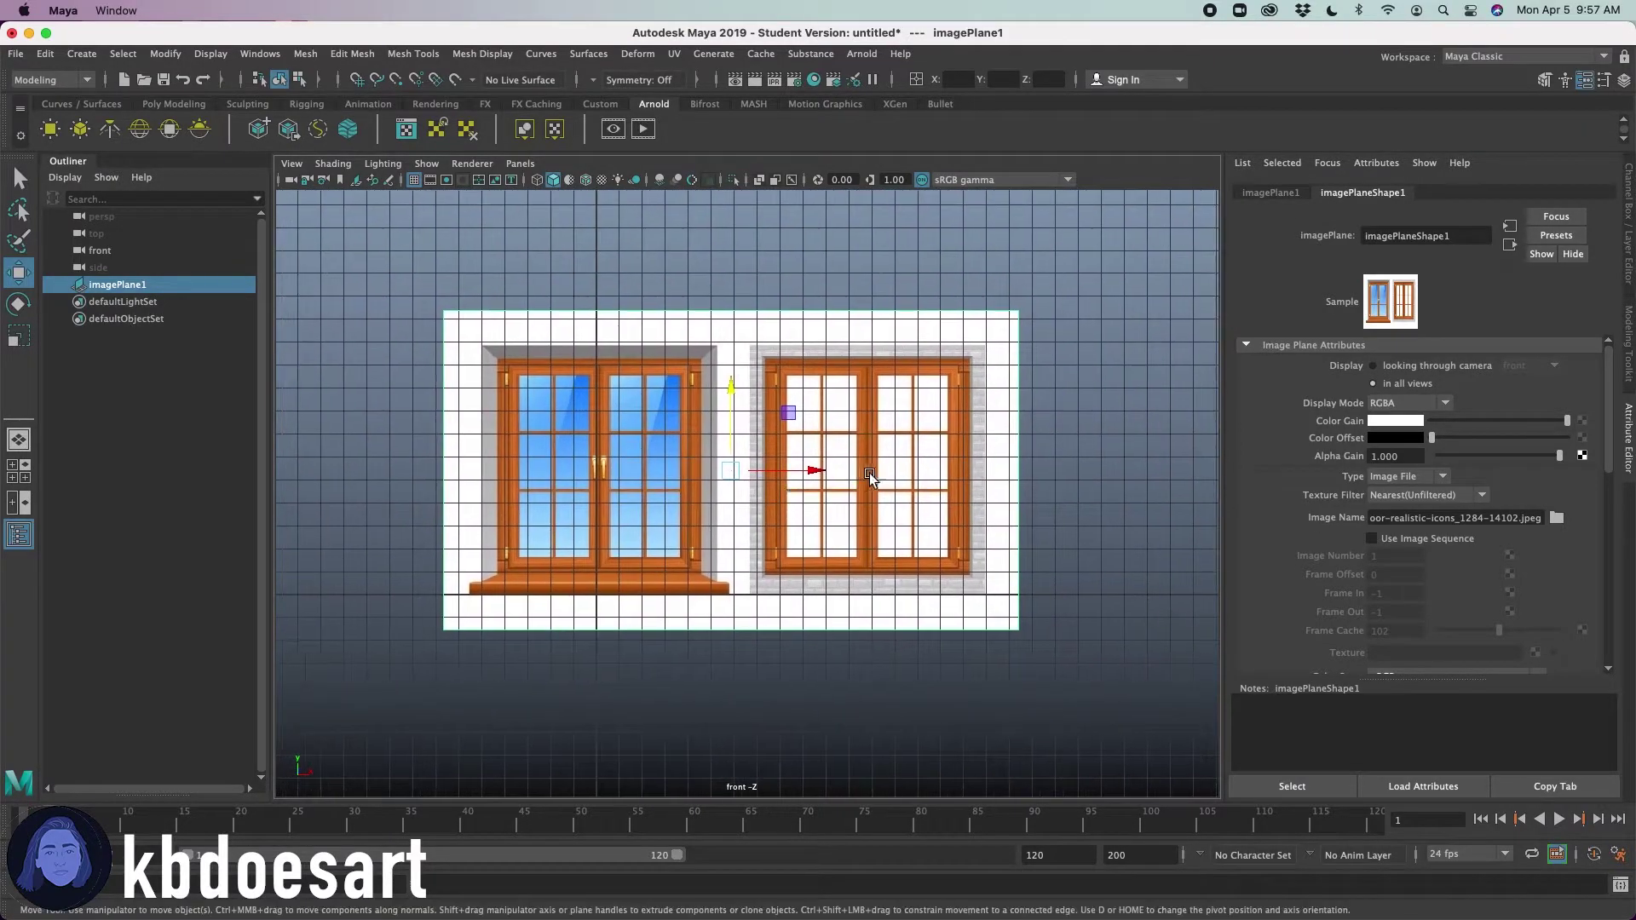
- Set the image plane to display only when looking through the front camera, and check it in the four-view layout
{"action": "left_click", "coordinate": [1384, 364]}
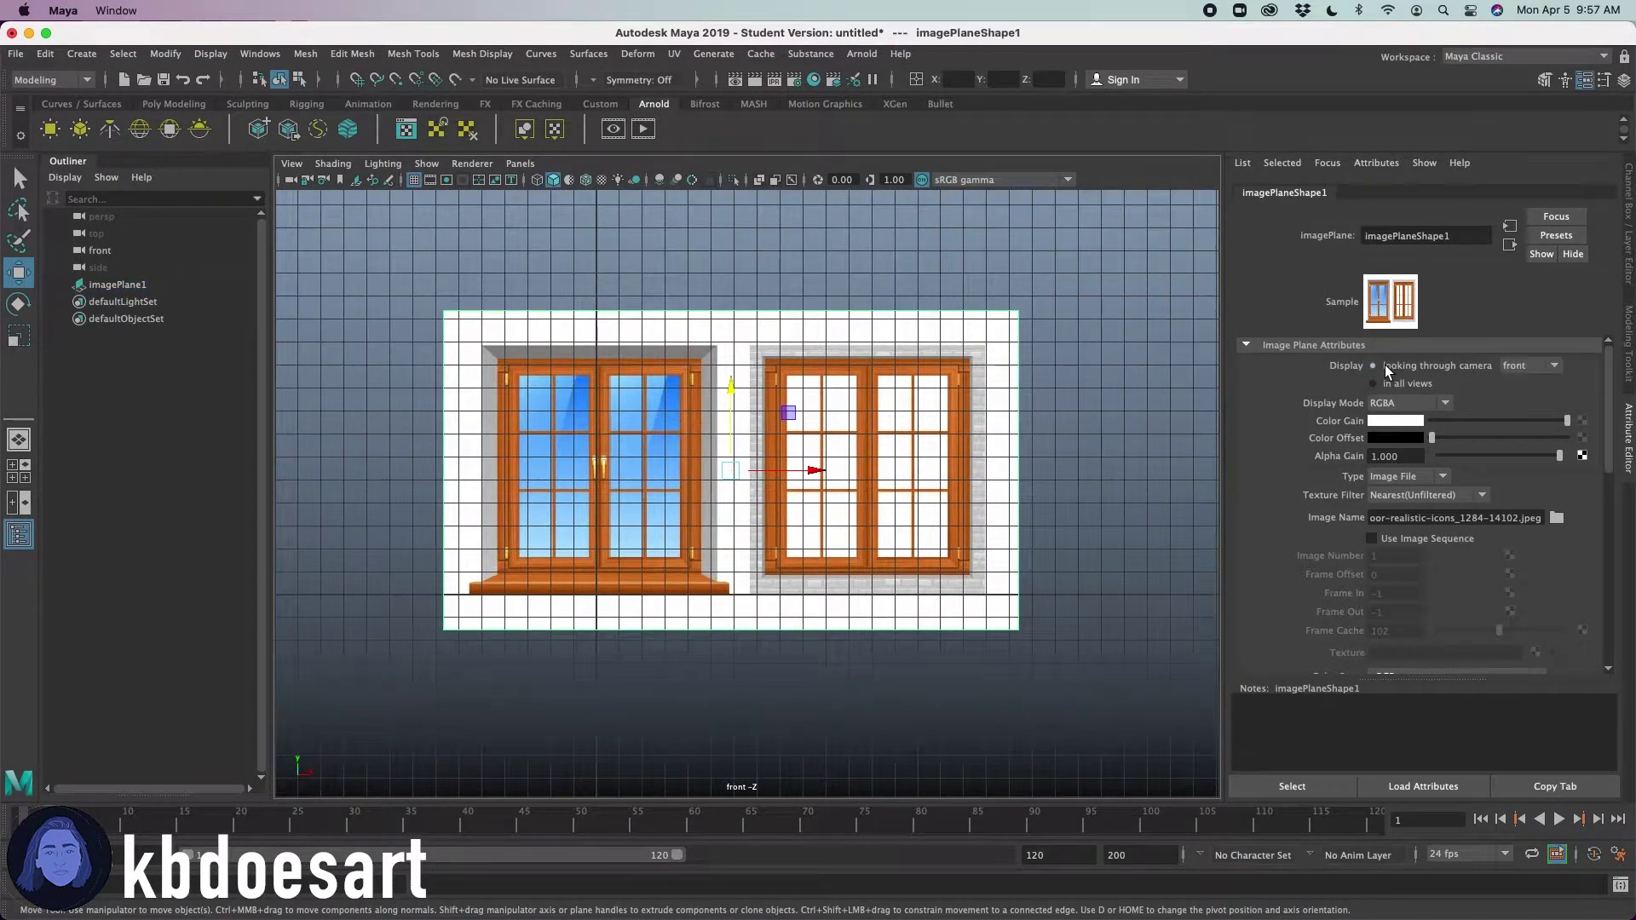
{"action": "key", "text": "space"}
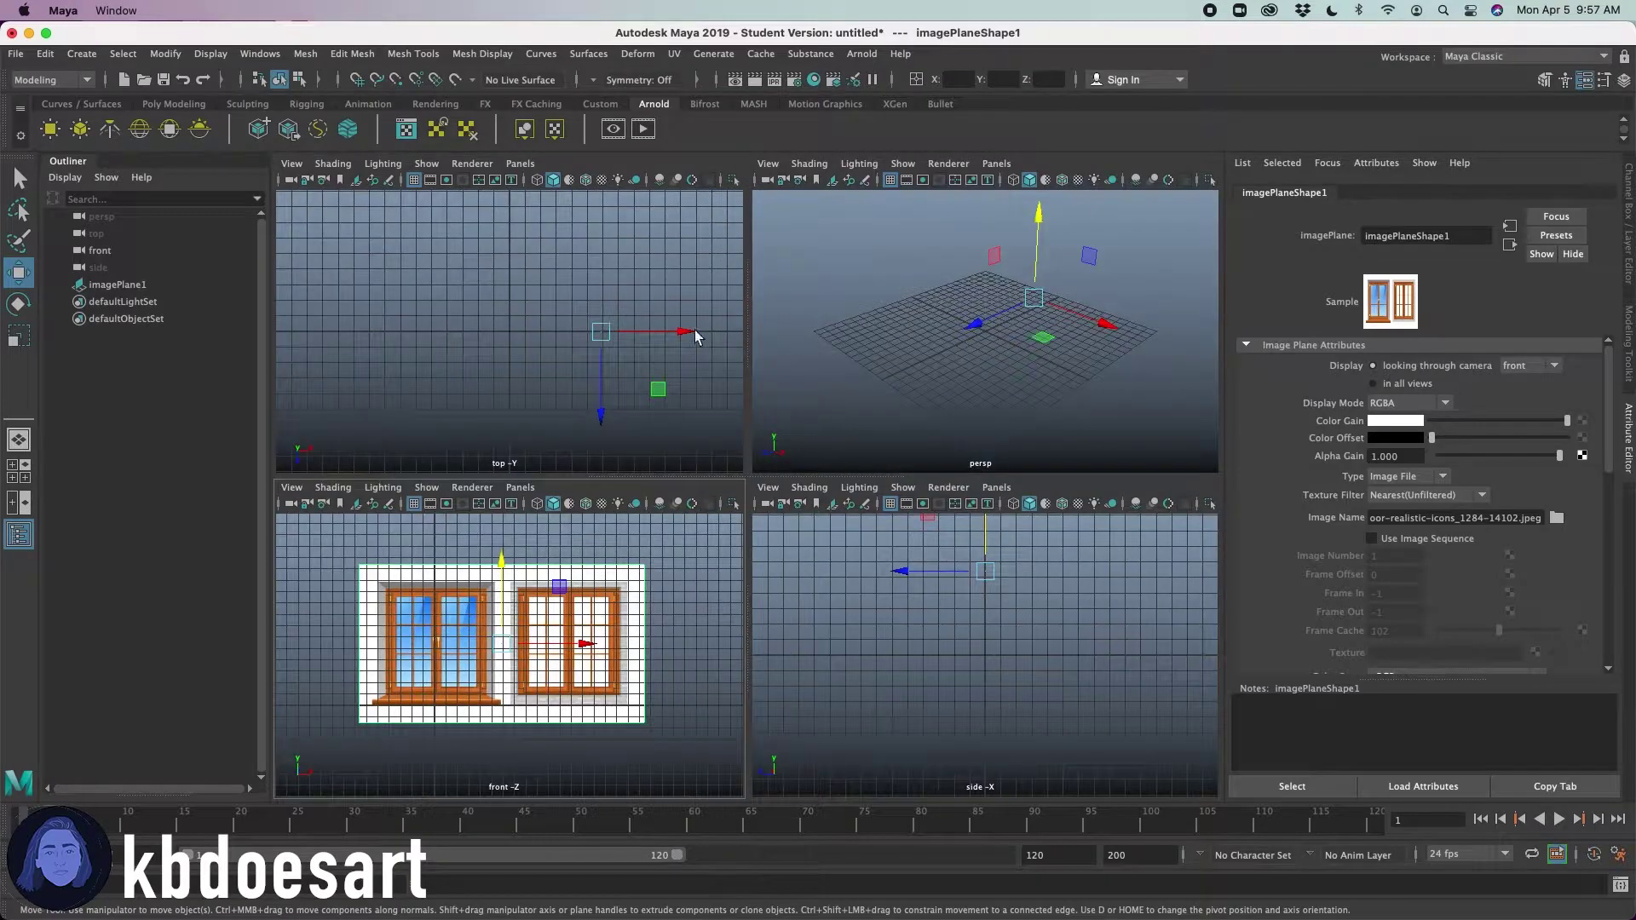
{"action": "key", "text": "space"}
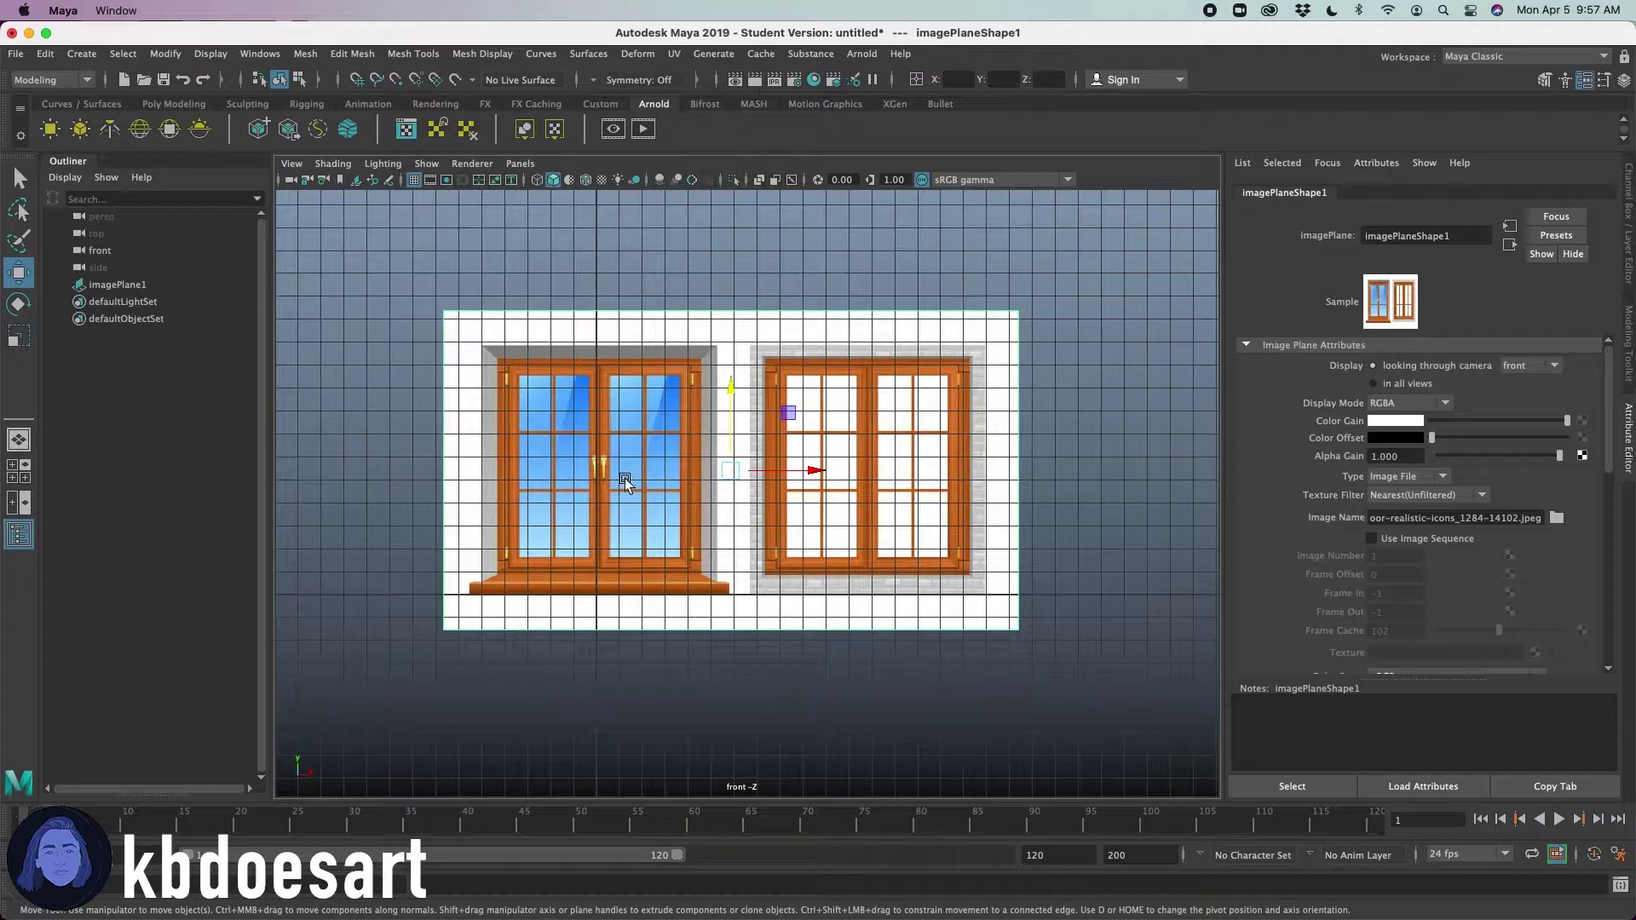
- Create a polygon cube and move it over the blue window's left sash, about -1.89 in X and 4.67 in Y
{"action": "right_click_drag", "start_coordinate": [626, 478], "coordinate": [818, 447], "text": "alt"}
{"action": "middle_click_drag", "start_coordinate": [636, 446], "coordinate": [774, 447], "text": "alt"}
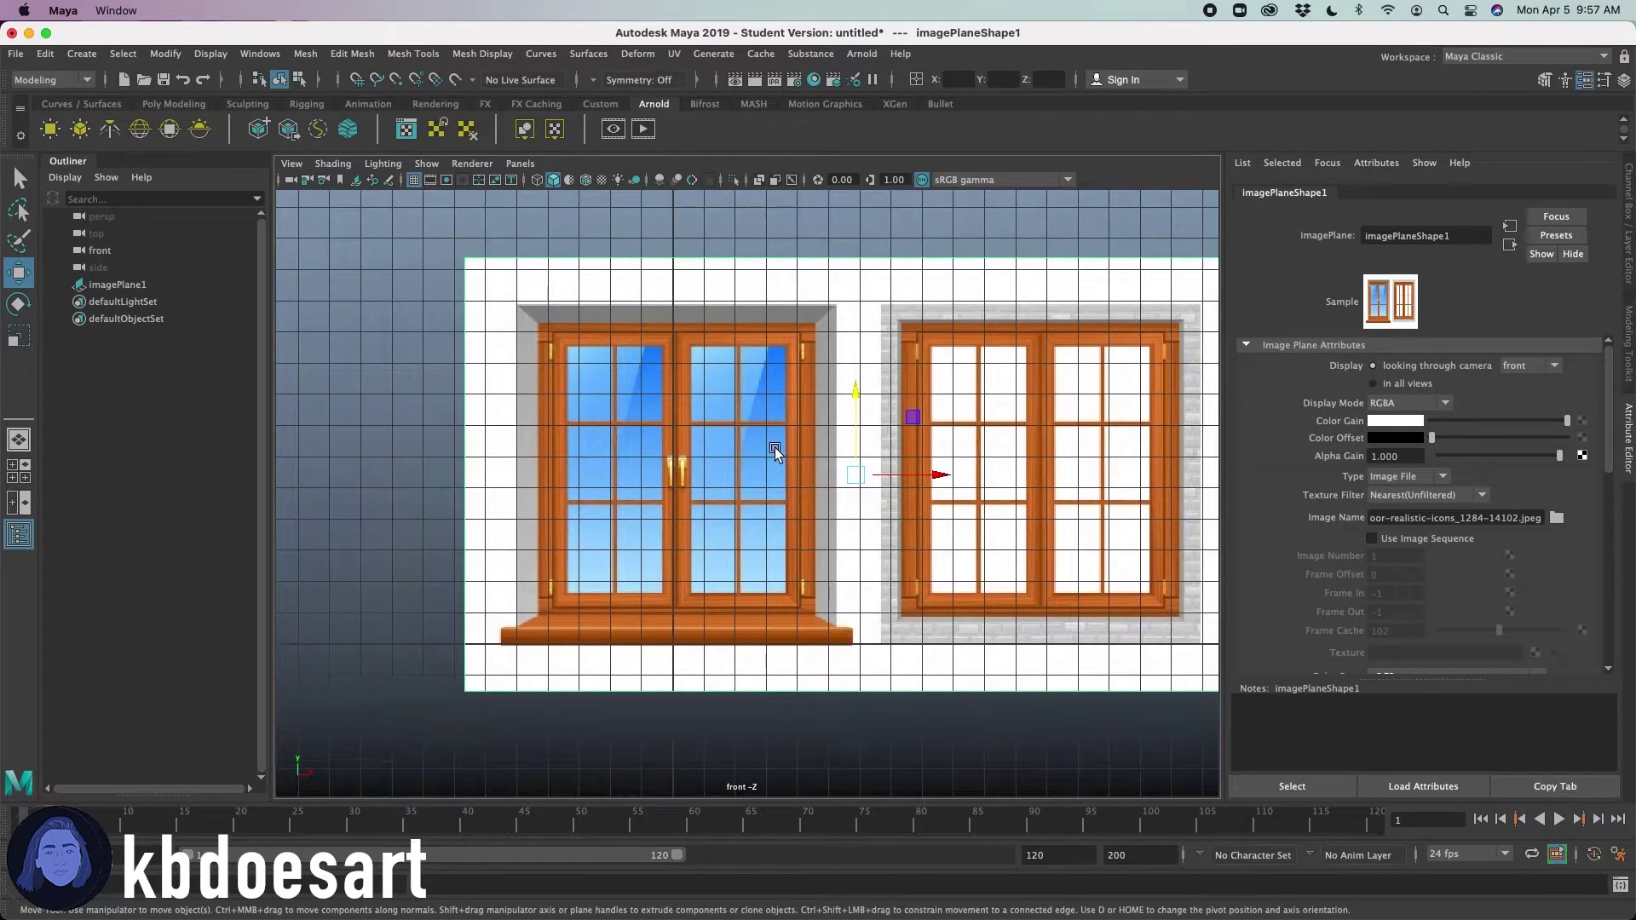
{"action": "left_click", "coordinate": [588, 226]}
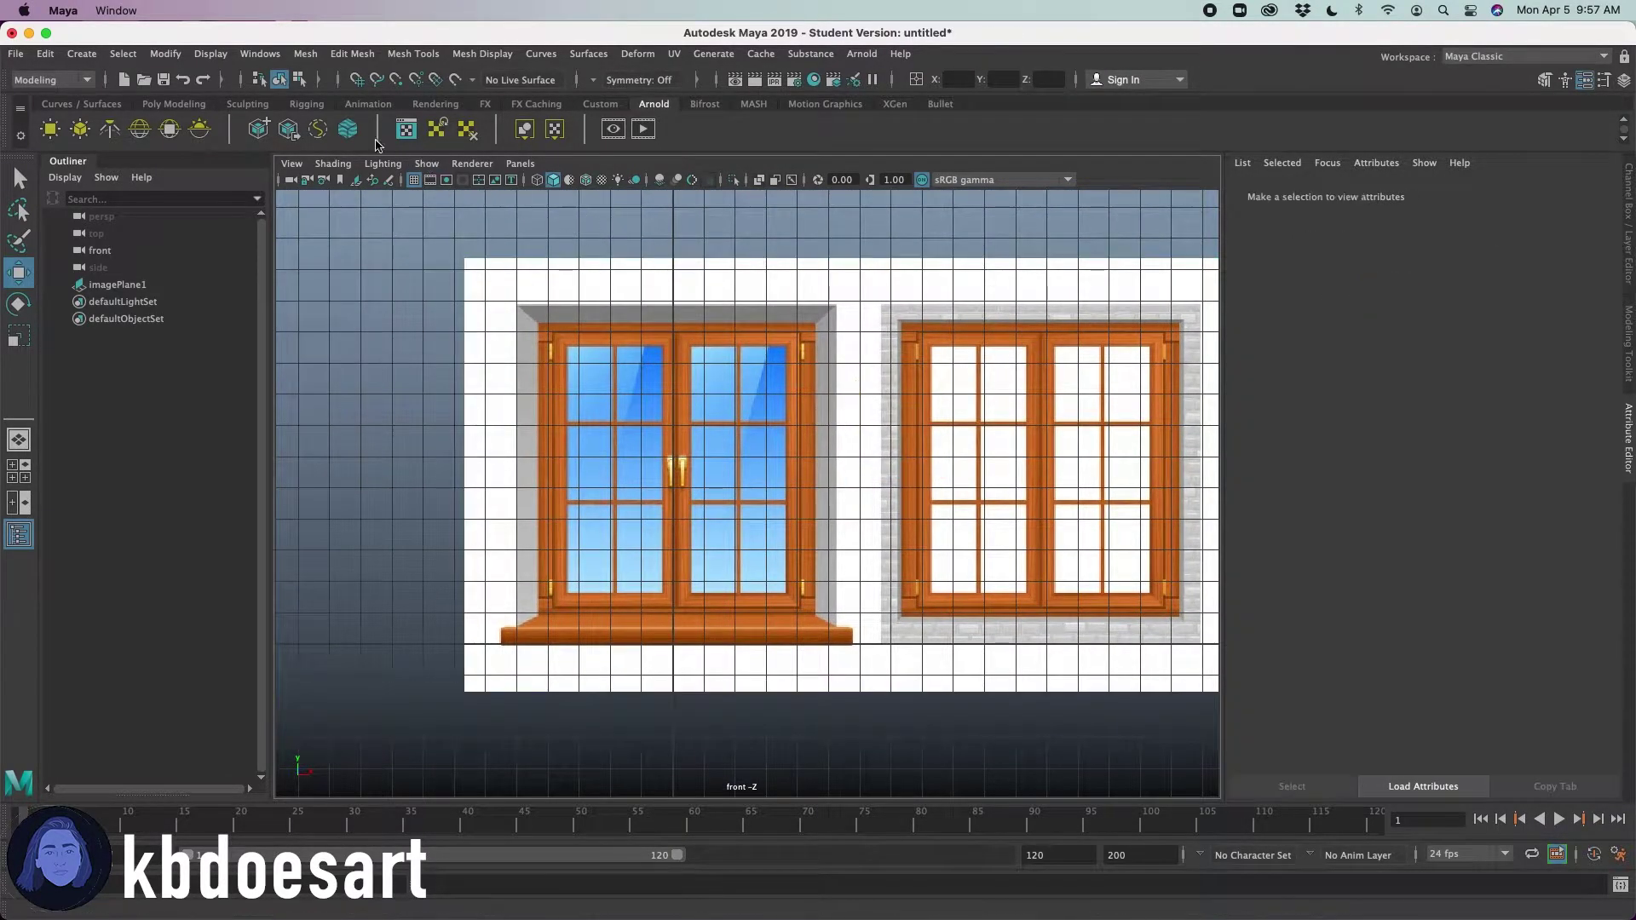
{"action": "left_click", "coordinate": [174, 103]}
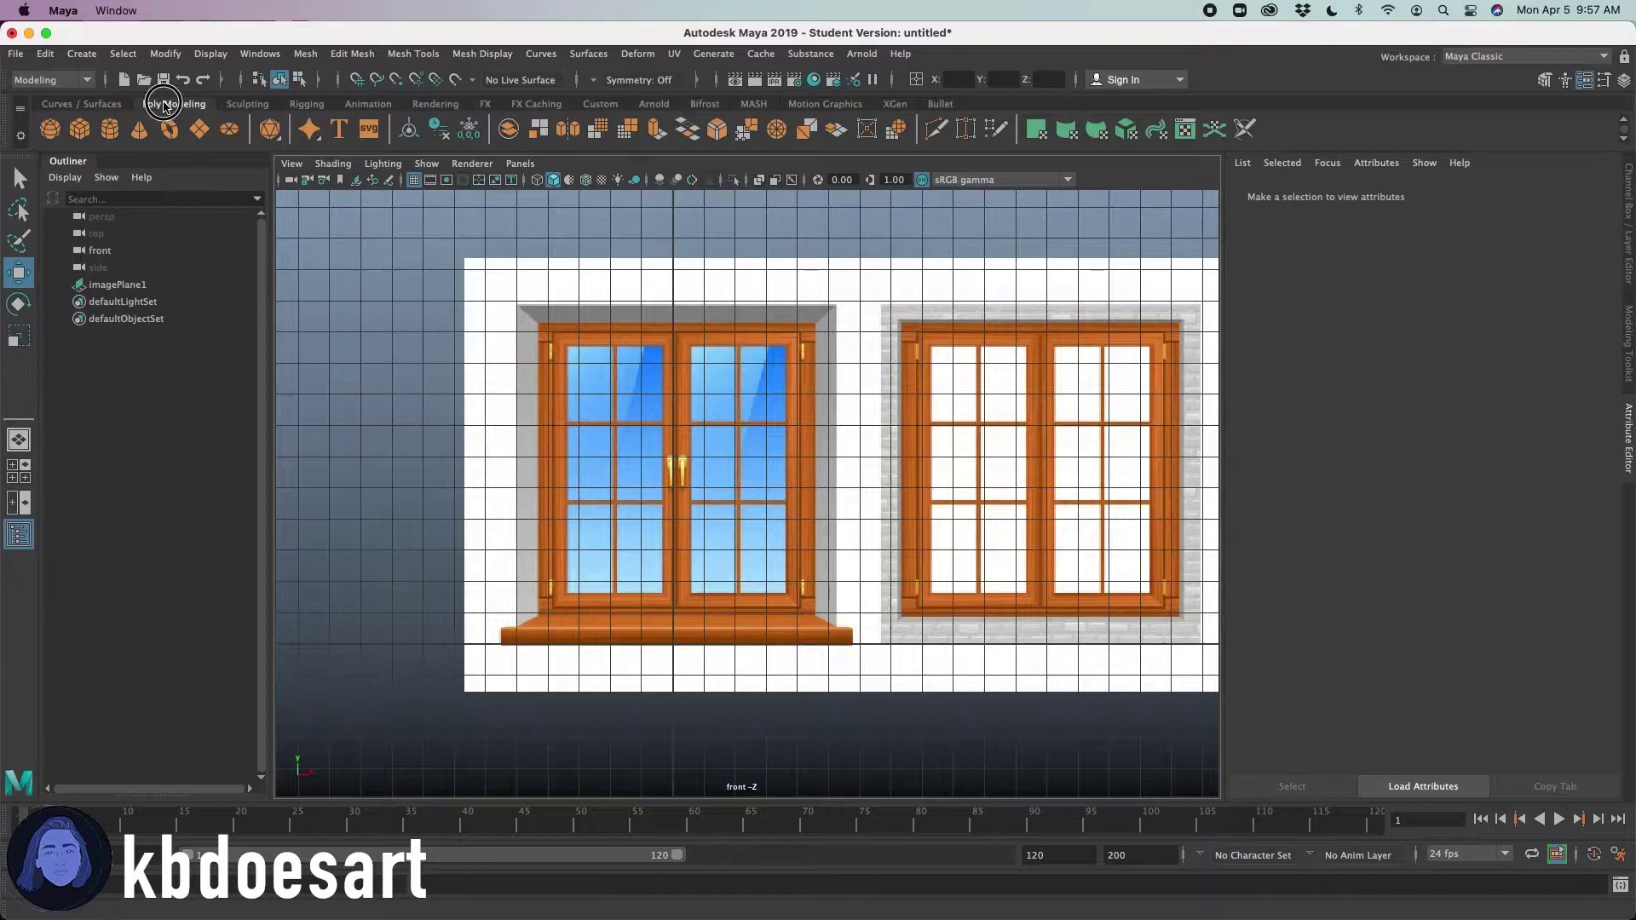
{"action": "left_click", "coordinate": [81, 128]}
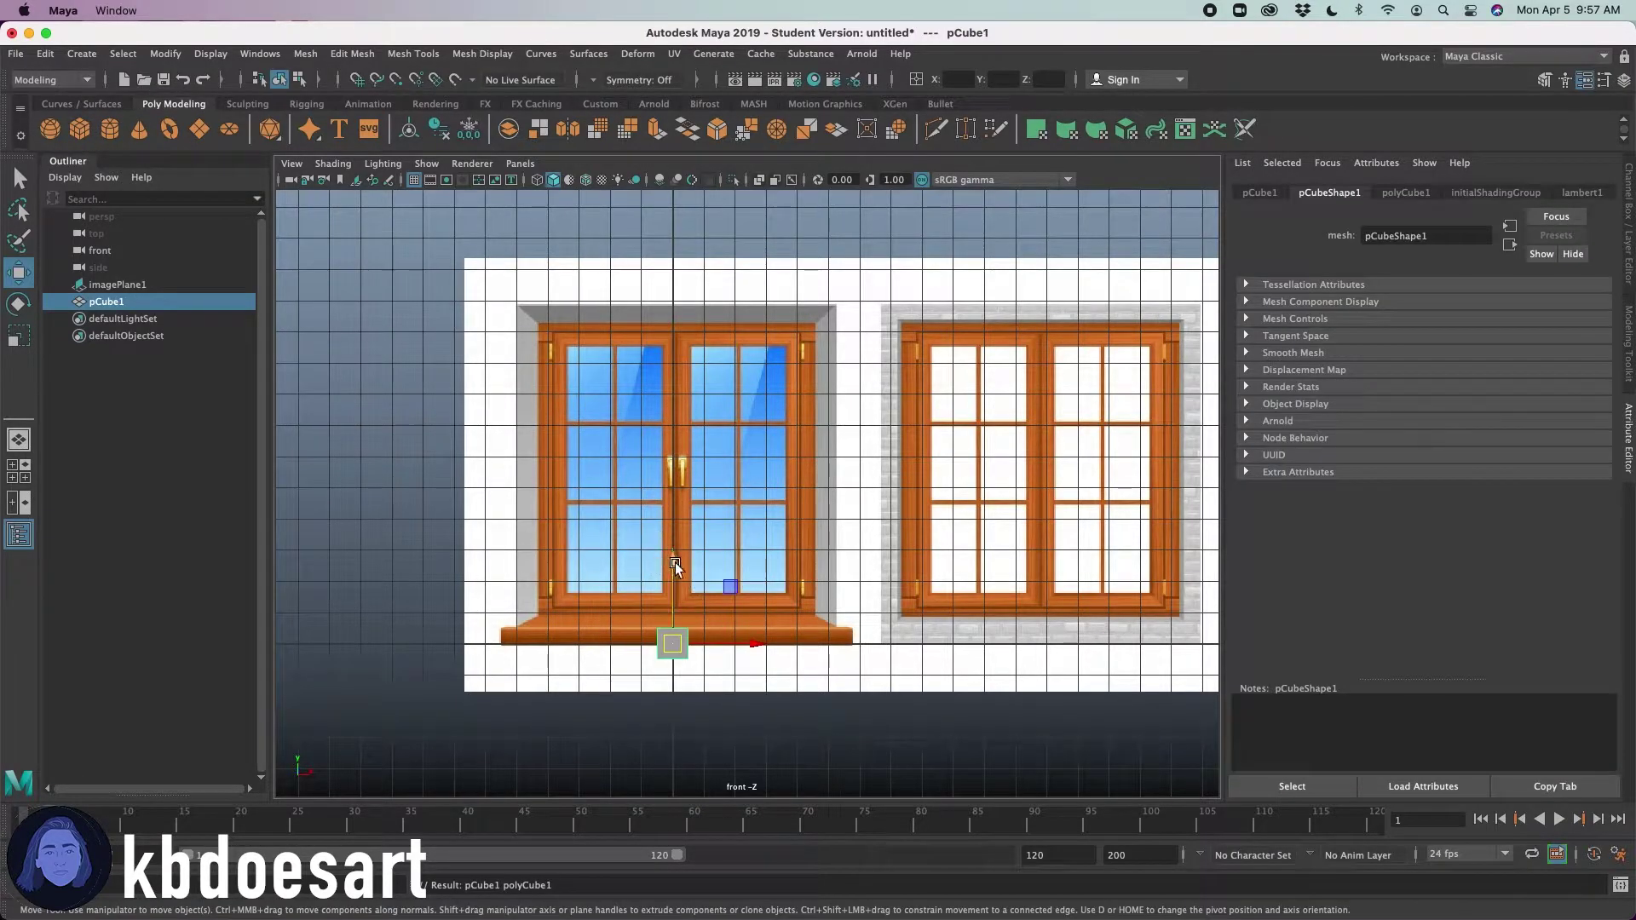
{"action": "left_click_drag", "start_coordinate": [675, 566], "coordinate": [675, 416]}
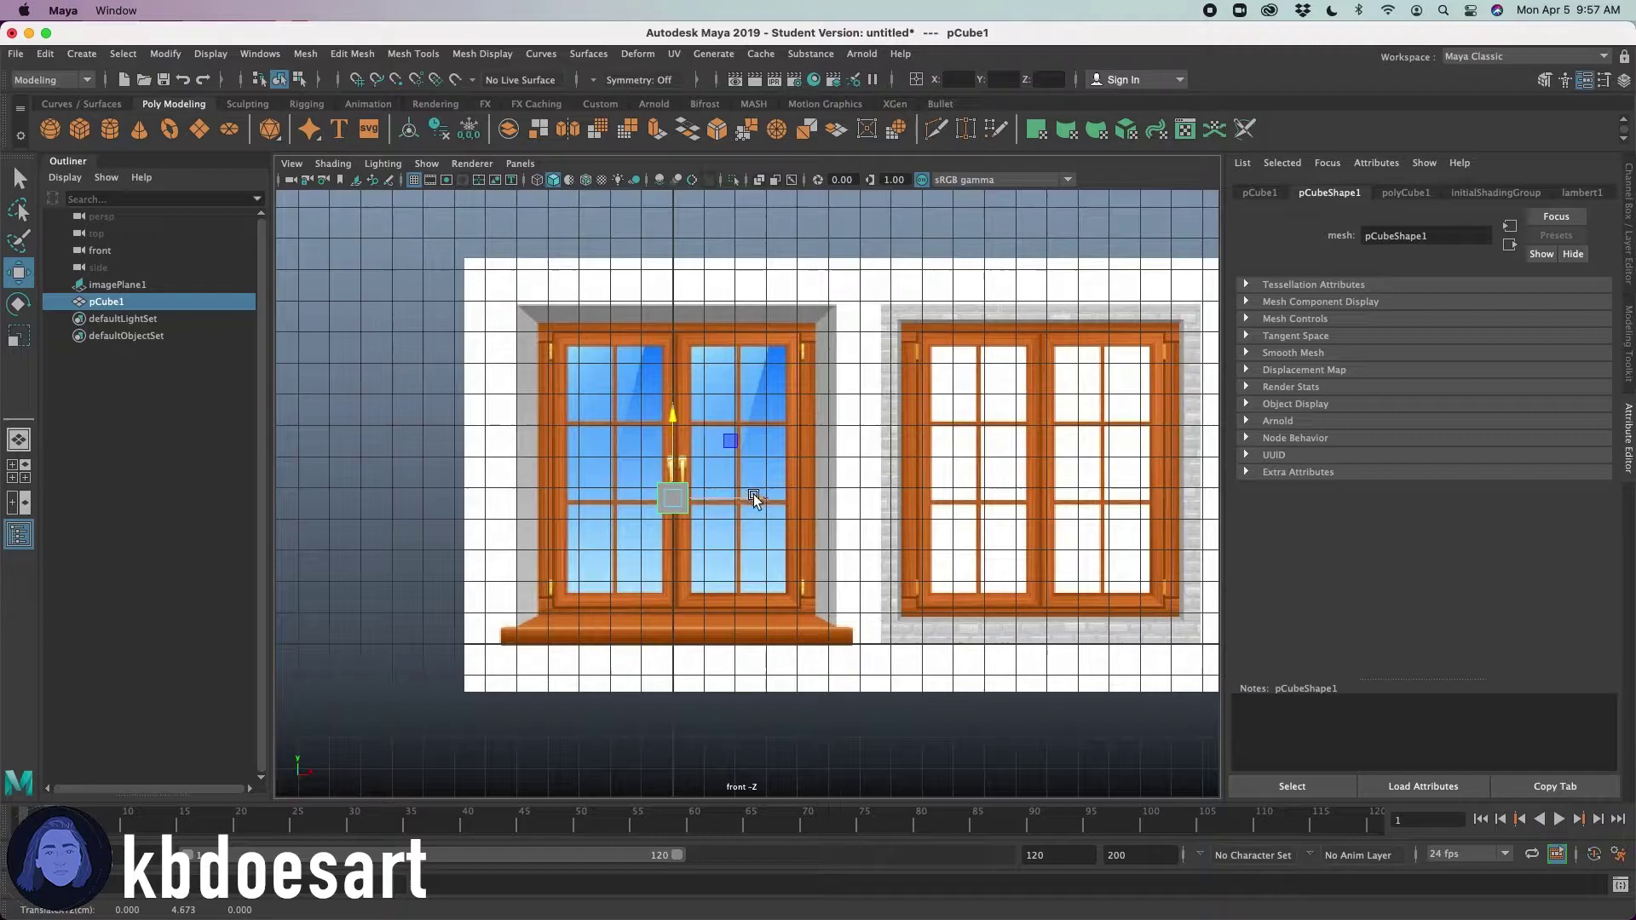
{"action": "left_click_drag", "start_coordinate": [753, 496], "coordinate": [702, 498]}
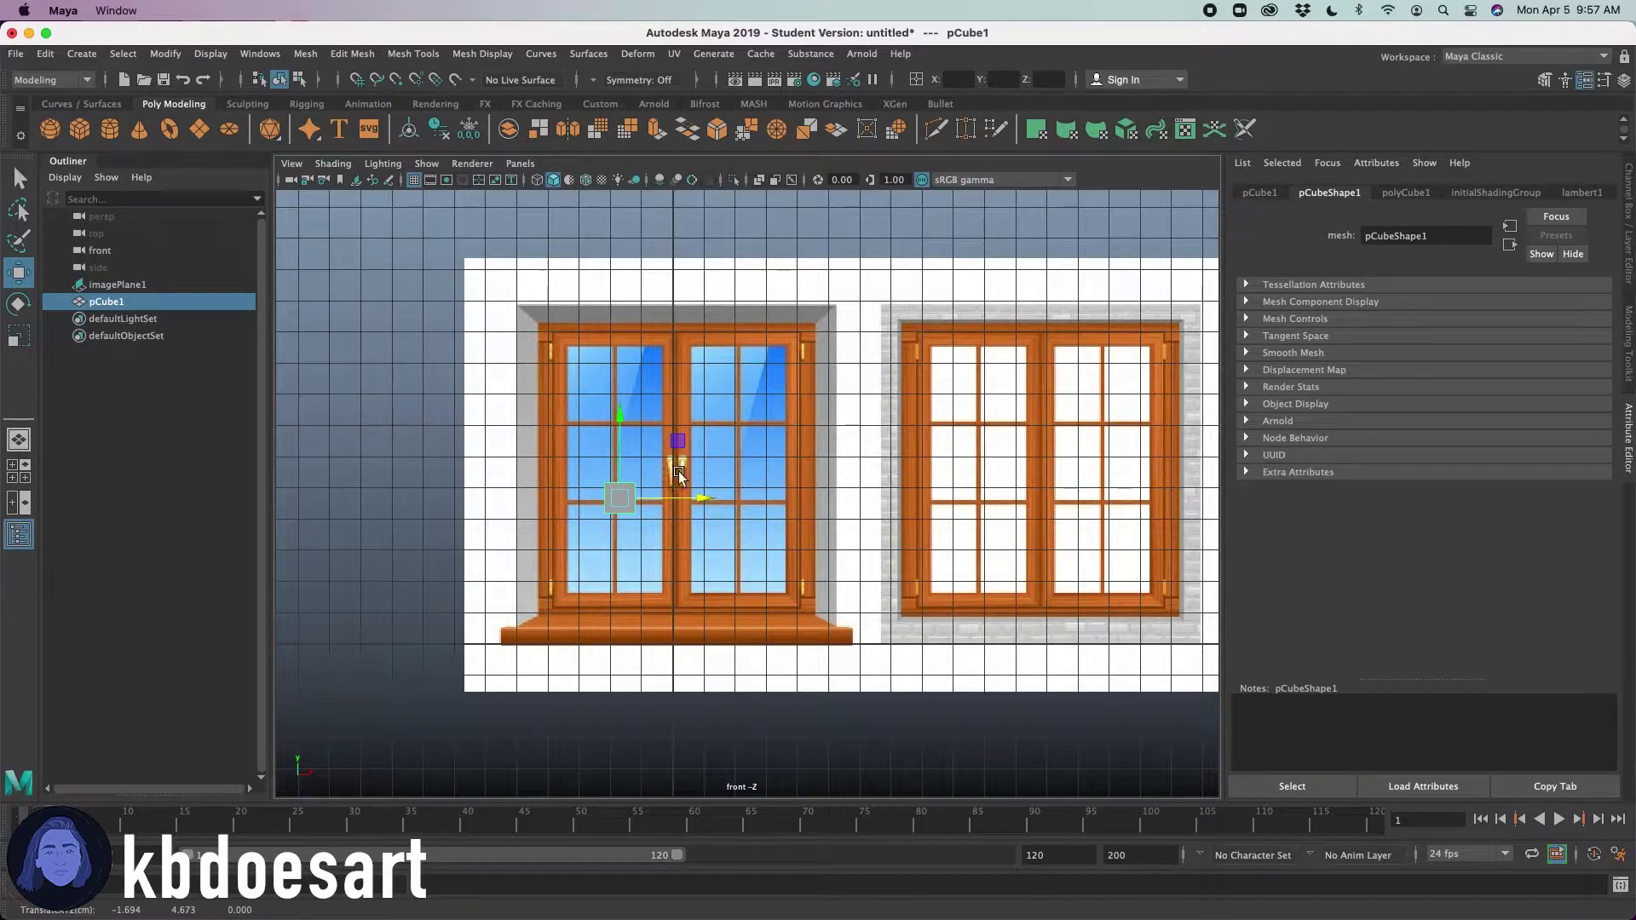
{"action": "left_click_drag", "start_coordinate": [707, 499], "coordinate": [682, 464]}
- Scale the cube to about 3.71 wide and 8.62 high, and raise it to about 5.47 in Y to cover the left sash
{"action": "key", "text": "r"}
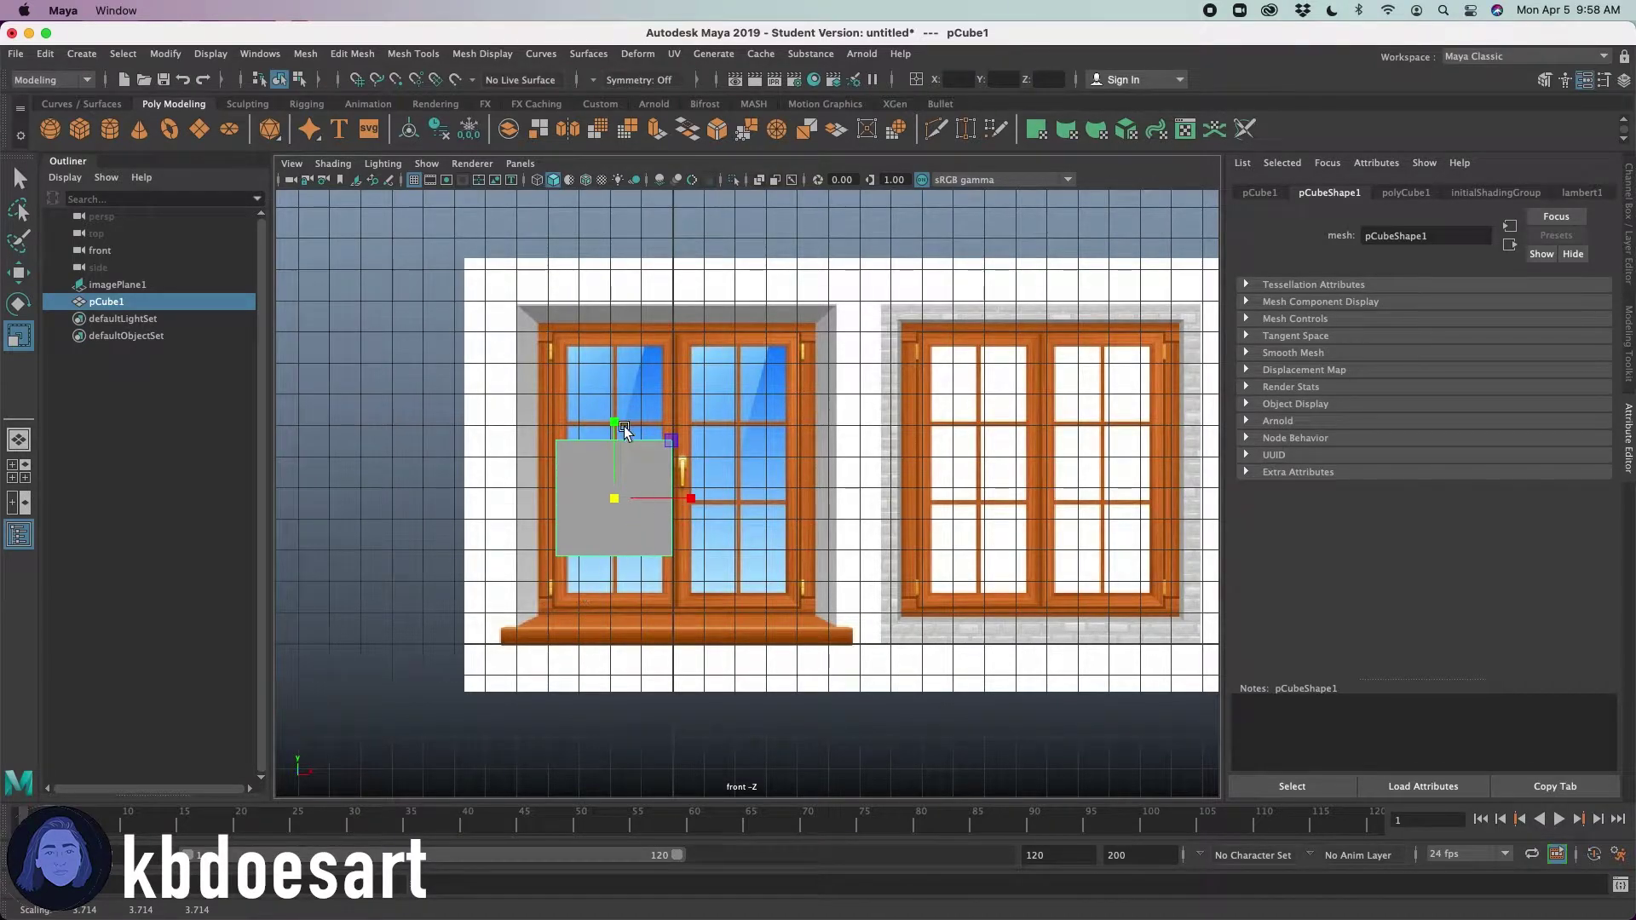
{"action": "left_click_drag", "start_coordinate": [622, 425], "coordinate": [627, 321]}
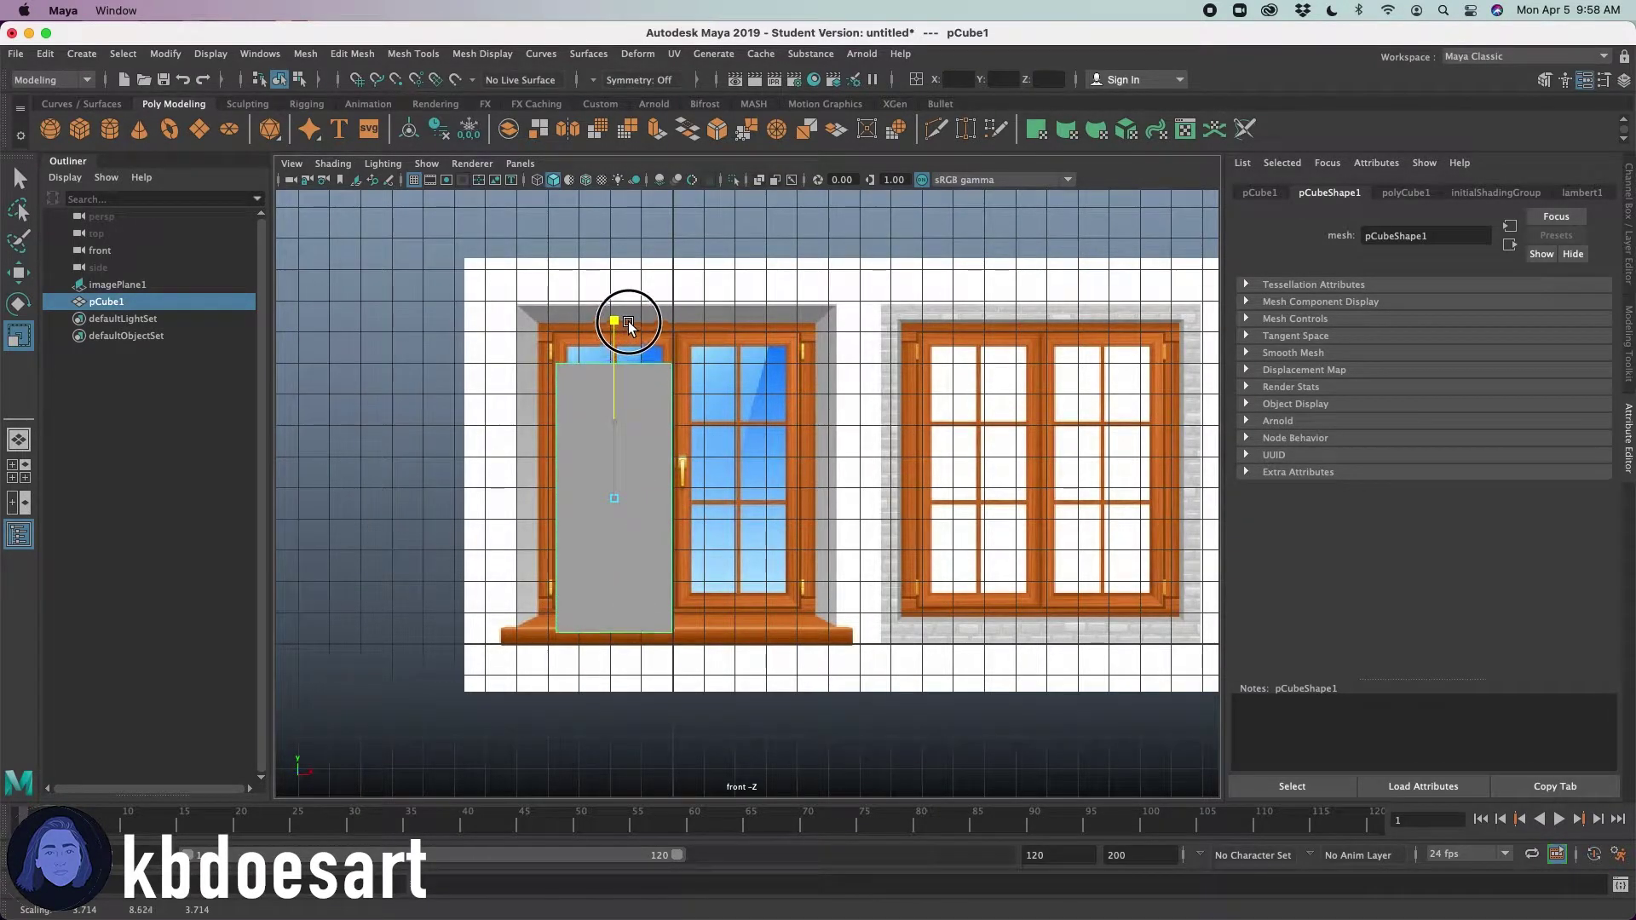
{"action": "key", "text": "w"}
{"action": "left_click_drag", "start_coordinate": [613, 440], "coordinate": [613, 416]}
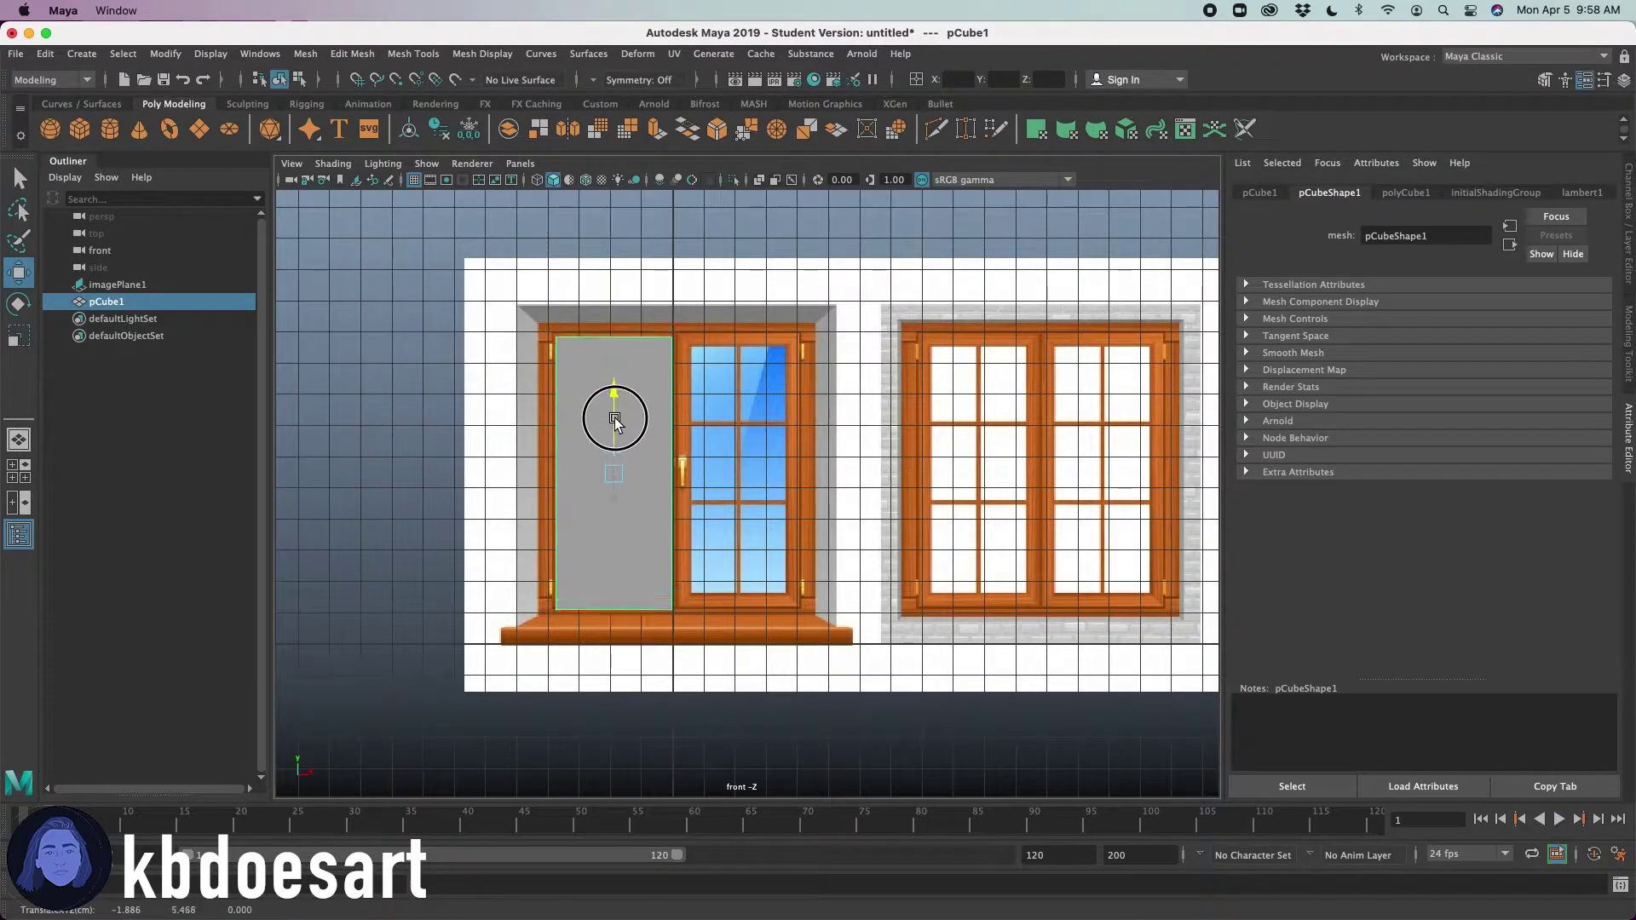
- Compare the cube's outline with the left sash in wireframe, and return the front view to shaded display
{"action": "left_click", "coordinate": [539, 182]}
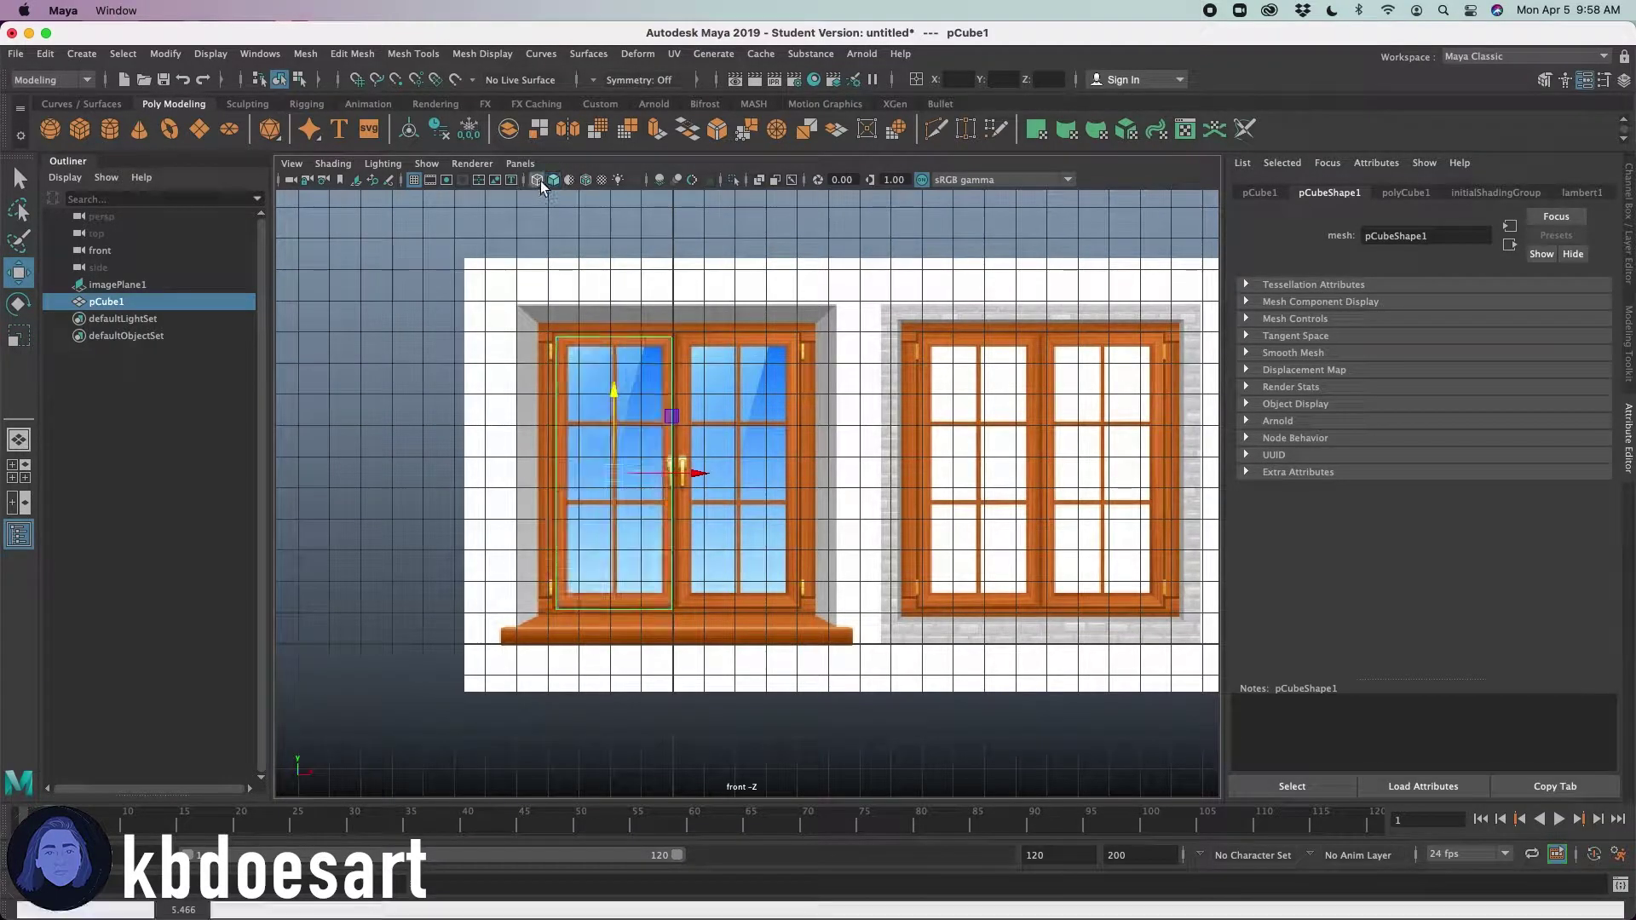
{"action": "left_click", "coordinate": [550, 180]}
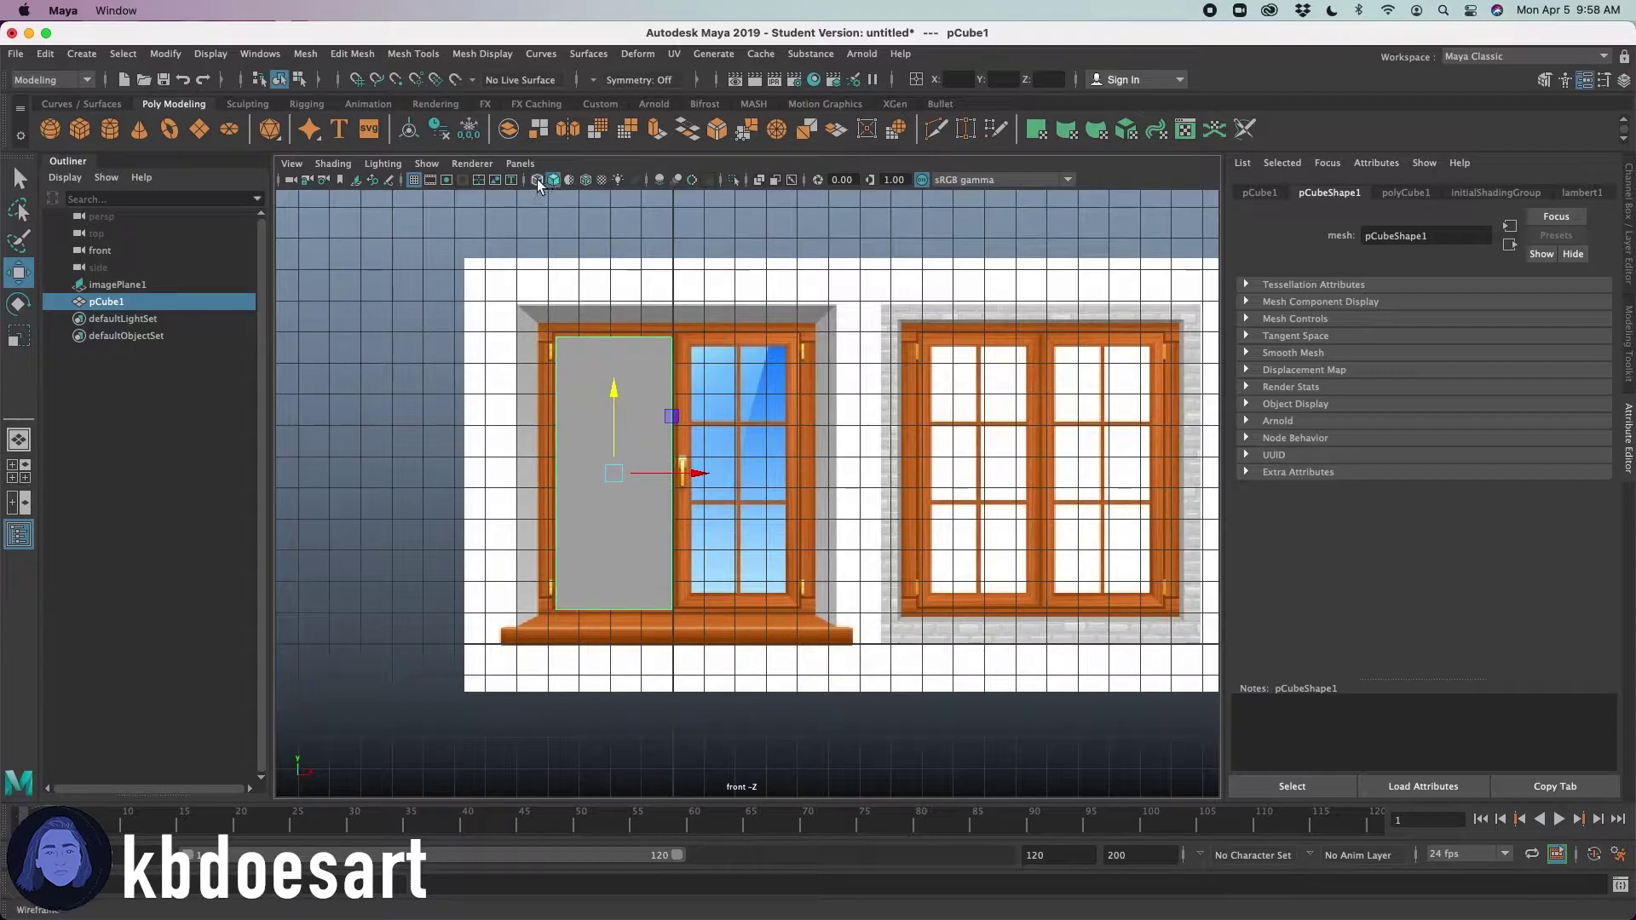
{"action": "left_click", "coordinate": [537, 180]}
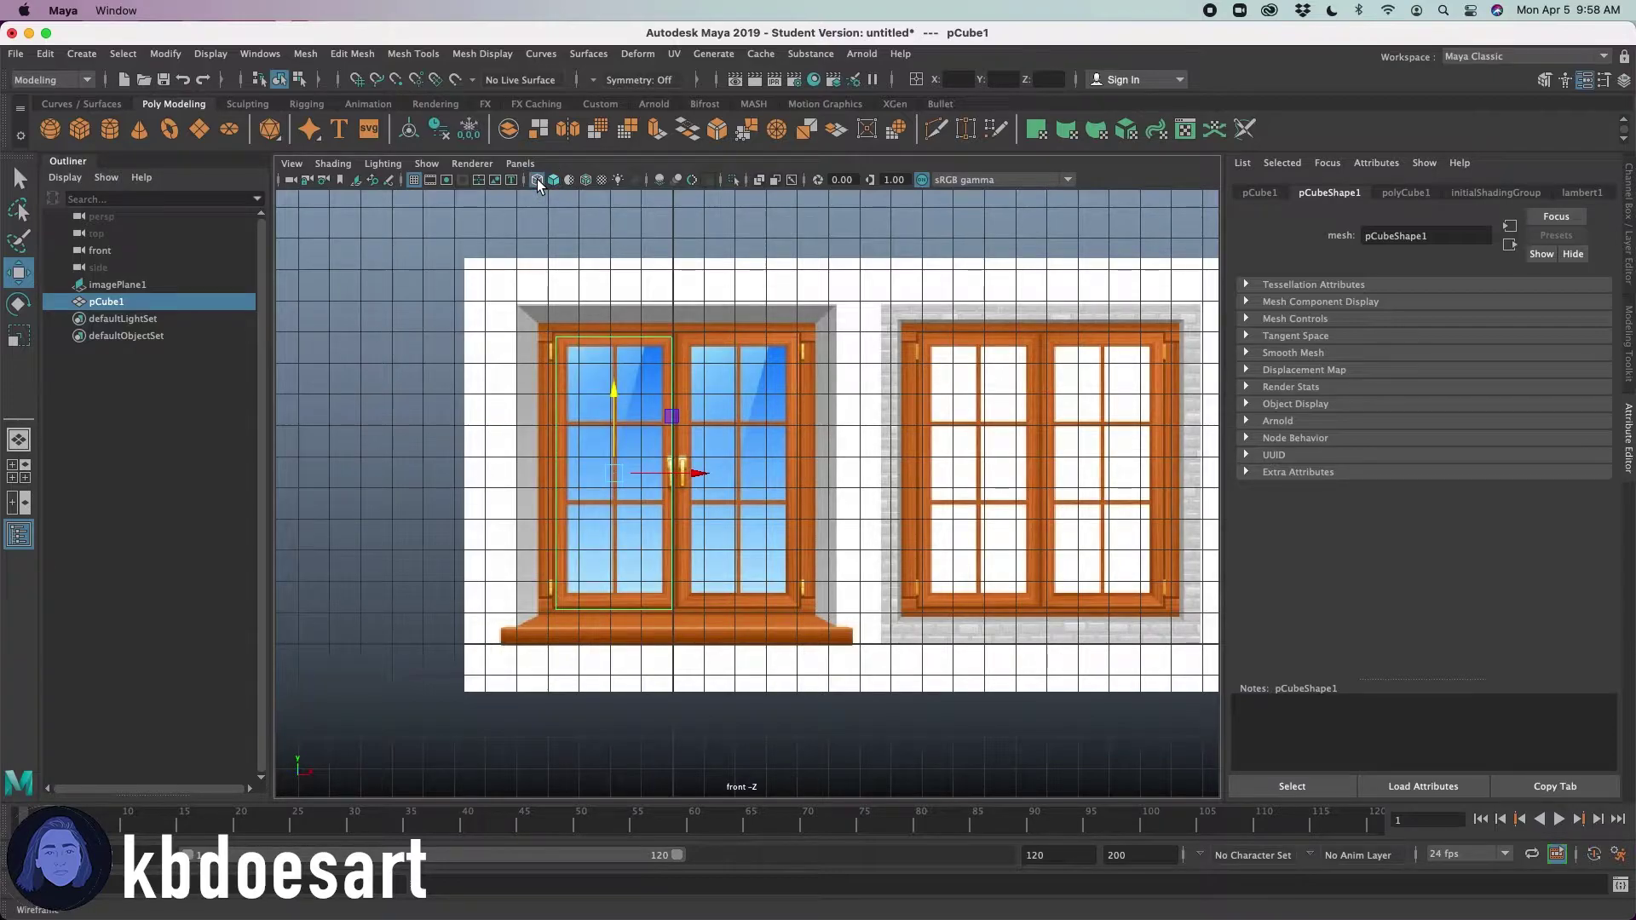
{"action": "right_click_drag", "start_coordinate": [572, 416], "coordinate": [840, 375], "text": "alt"}
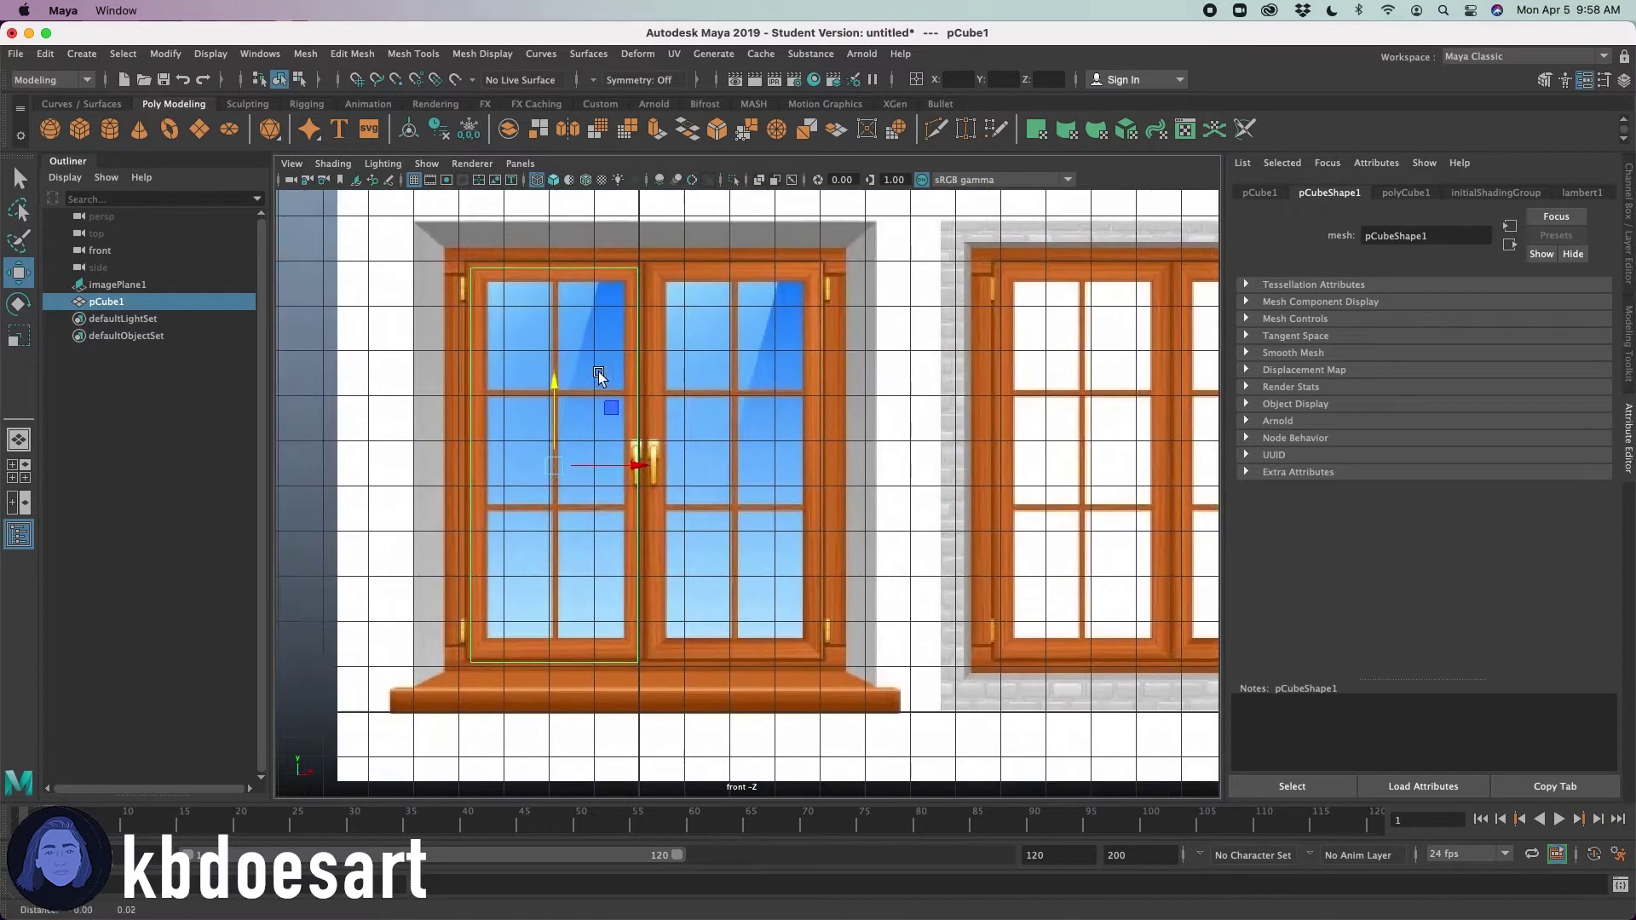
{"action": "middle_click_drag", "start_coordinate": [598, 371], "coordinate": [663, 381], "text": "alt"}
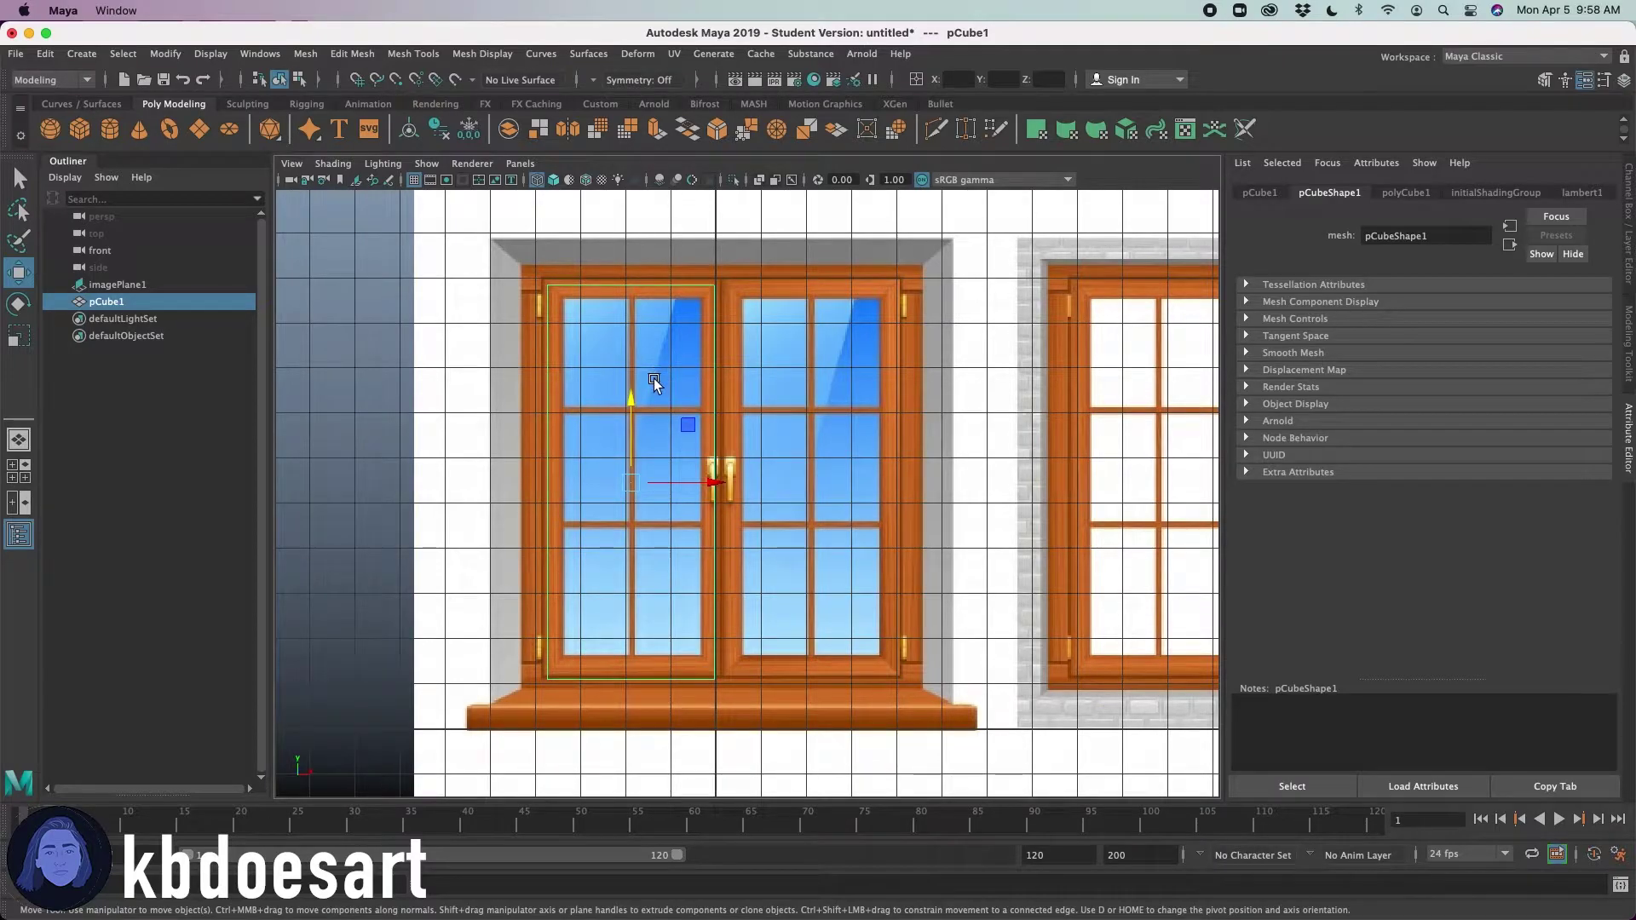
{"action": "left_click", "coordinate": [553, 180]}
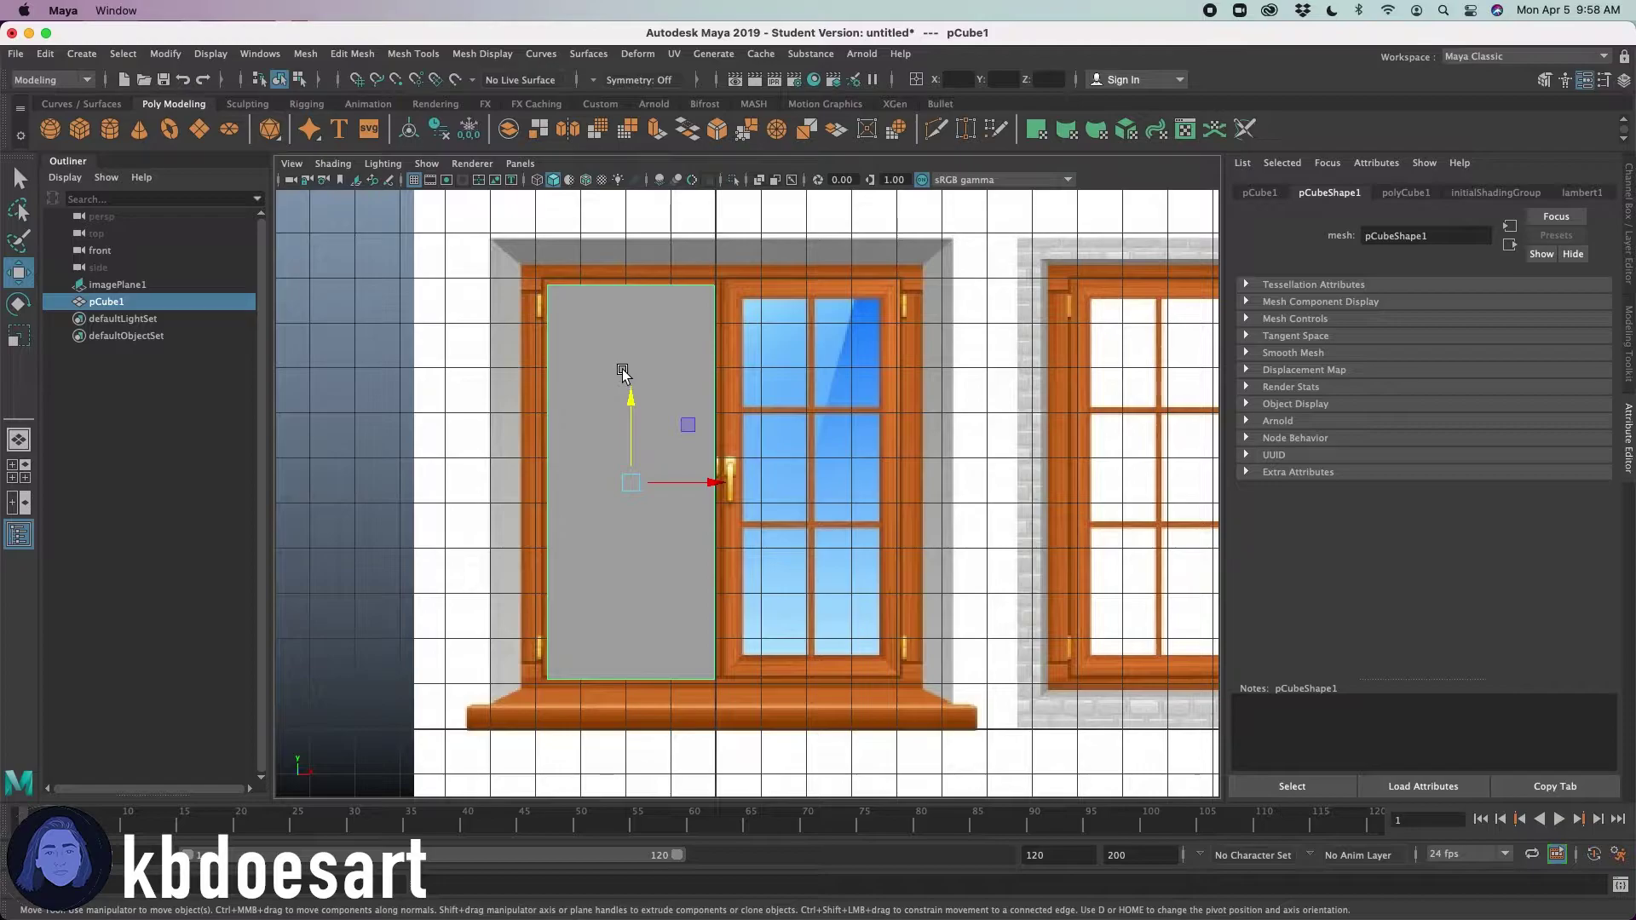
- In wireframe, use Multi-Cut to insert edge loops along the upper crossbar's top edge and both sides of the sash's central vertical bar
{"action": "right_click_drag", "start_coordinate": [622, 371], "coordinate": [518, 368], "text": "shift"}
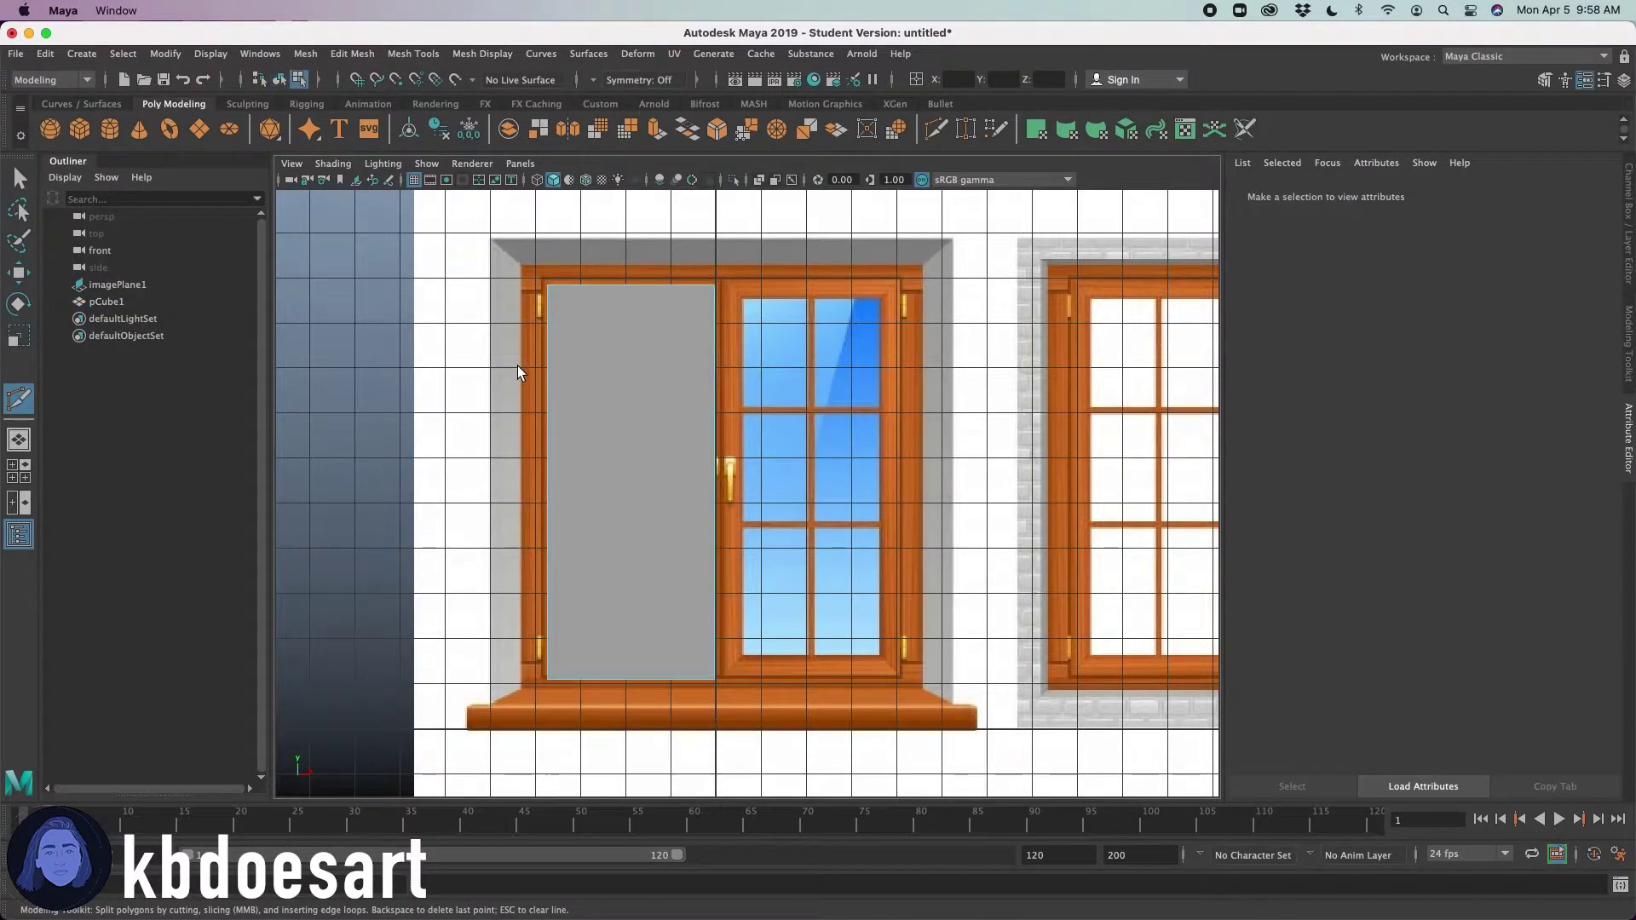
{"action": "left_click", "coordinate": [537, 180]}
{"action": "left_click", "coordinate": [548, 285]}
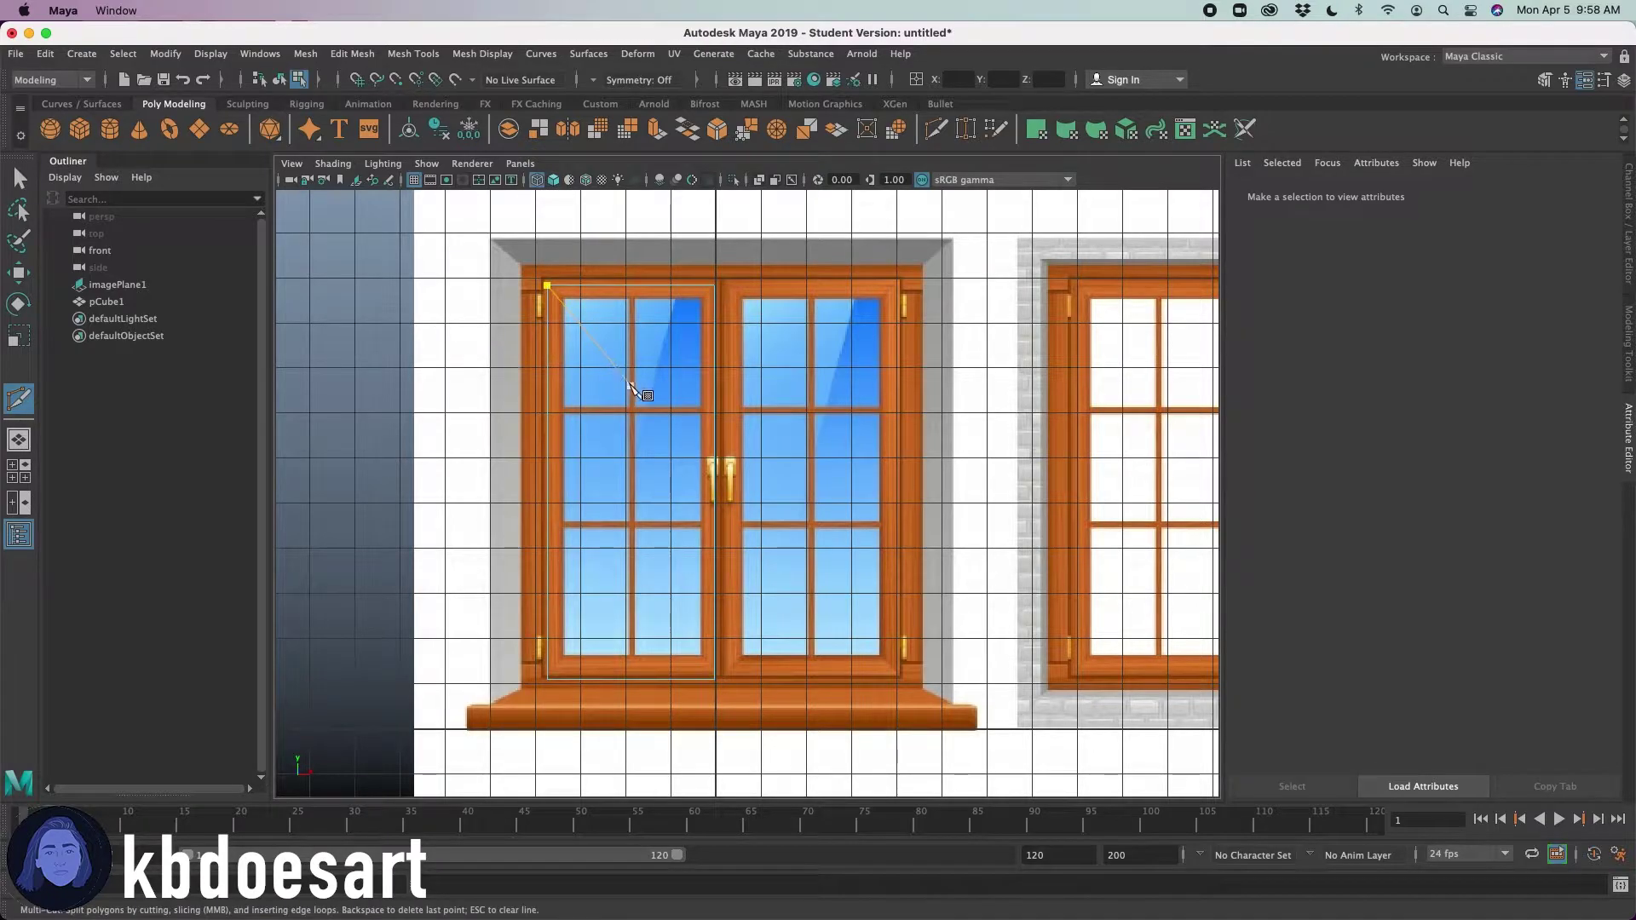
{"action": "key", "text": "BackSpace"}
{"action": "key", "text": "BackSpace"}
{"action": "left_click", "coordinate": [645, 405], "text": "ctrl"}
{"action": "left_click", "coordinate": [628, 402], "text": "ctrl"}
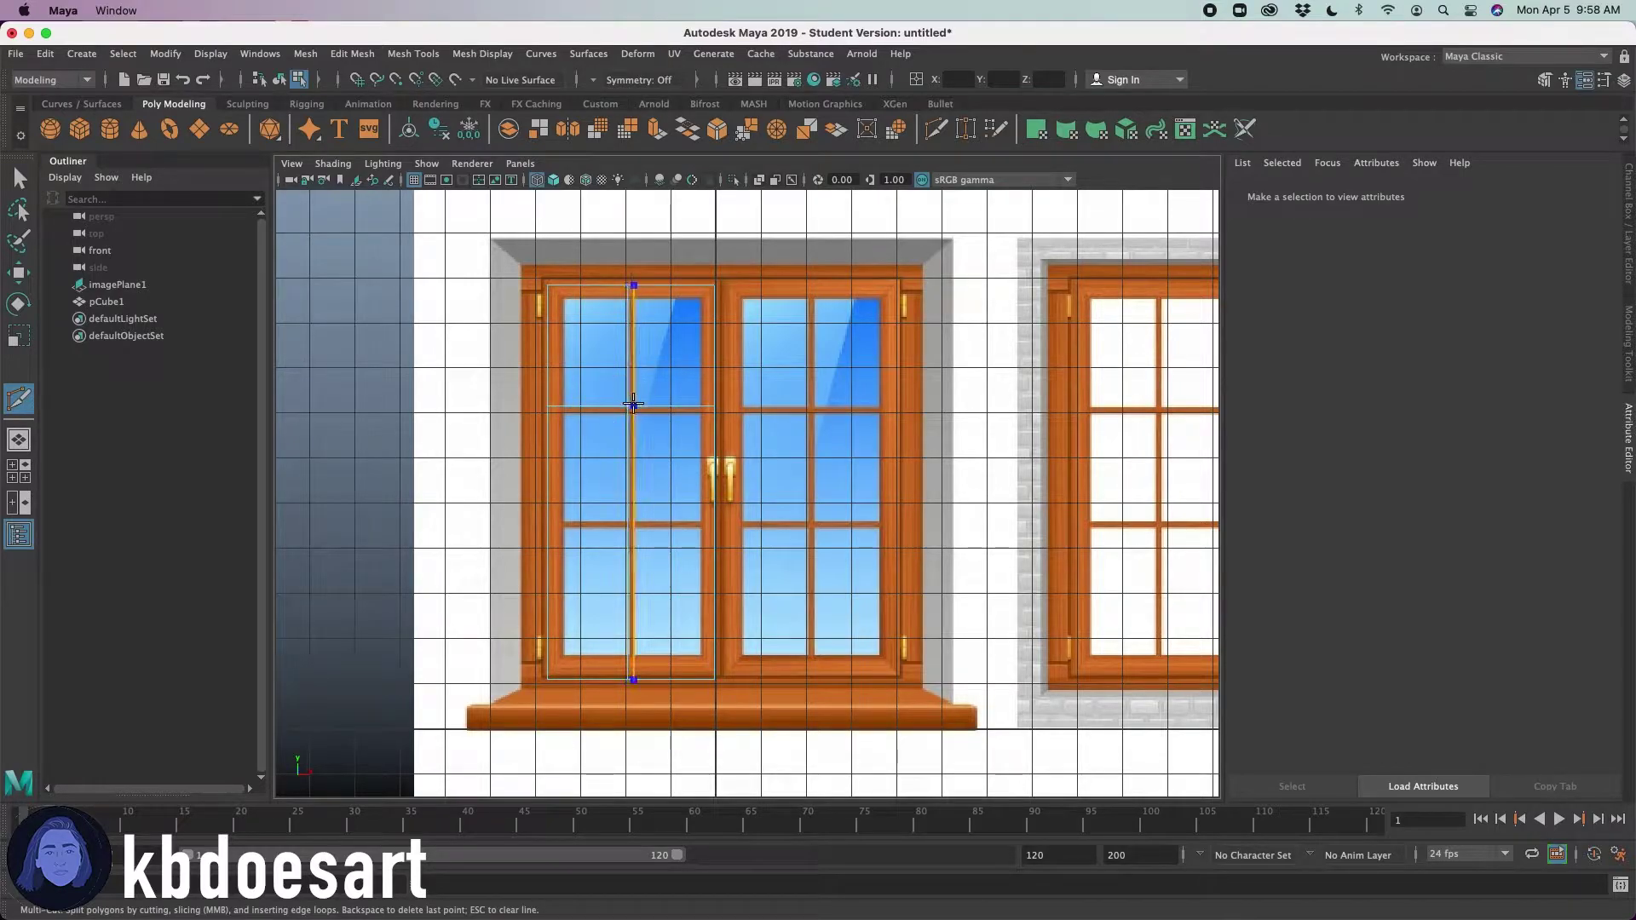
{"action": "left_click", "coordinate": [634, 402], "text": "ctrl"}
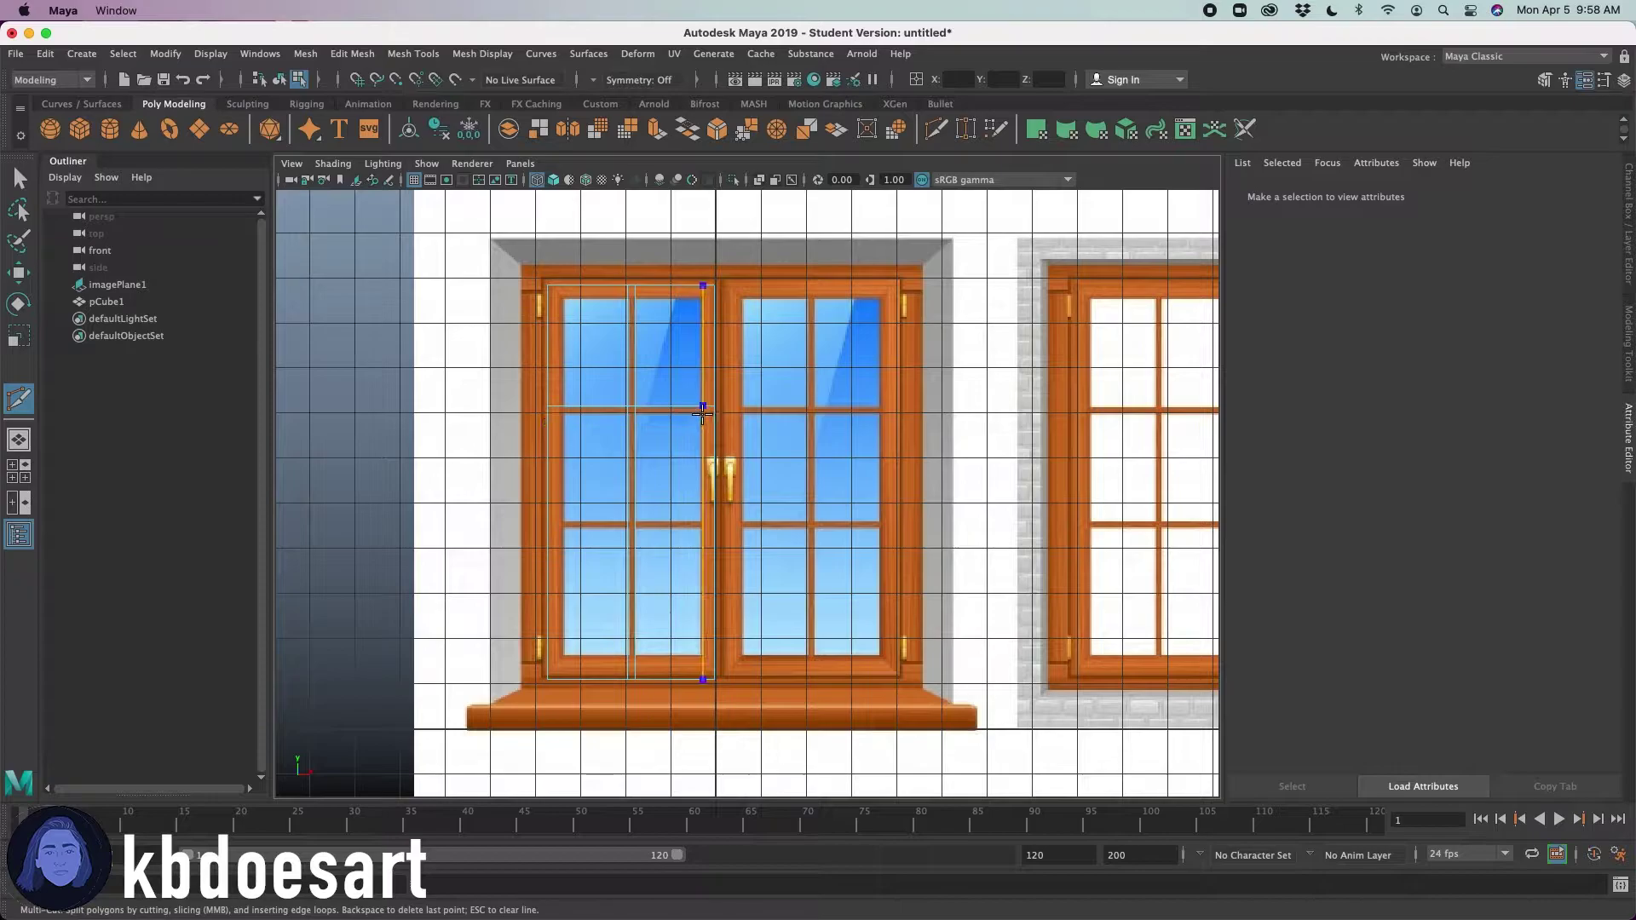
- Insert edge loops along the upper crossbar's bottom edge and along both edges of the lower crossbar
{"action": "scroll", "coordinate": [863, 383], "scroll_direction": "up", "scroll_amount": 5}
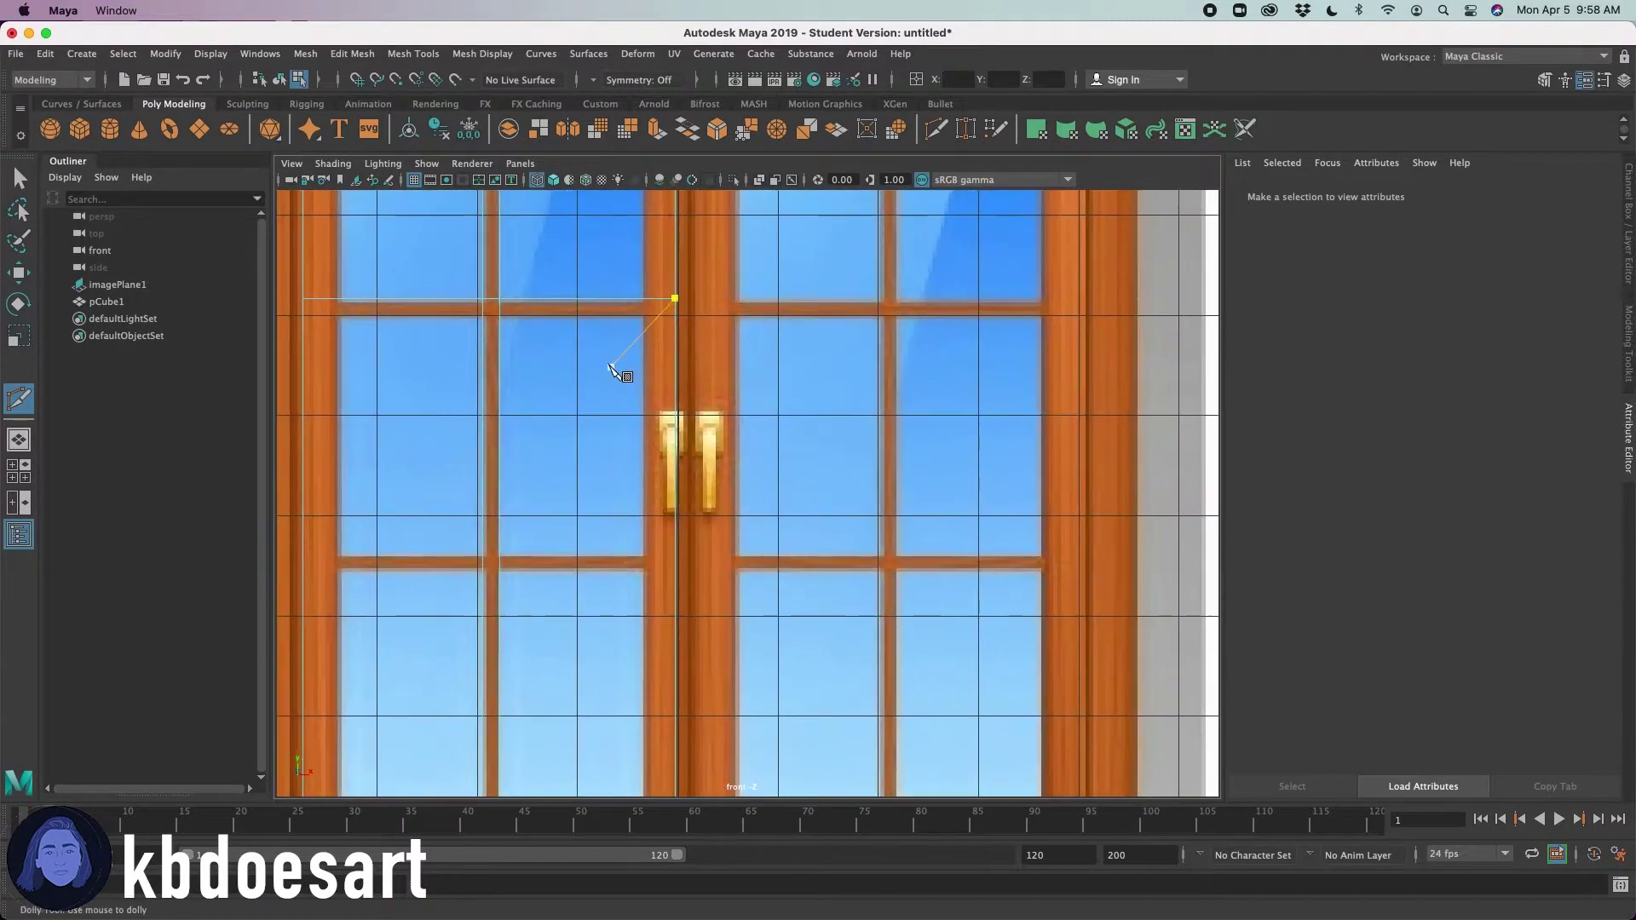
{"action": "left_click", "coordinate": [587, 300], "text": "ctrl"}
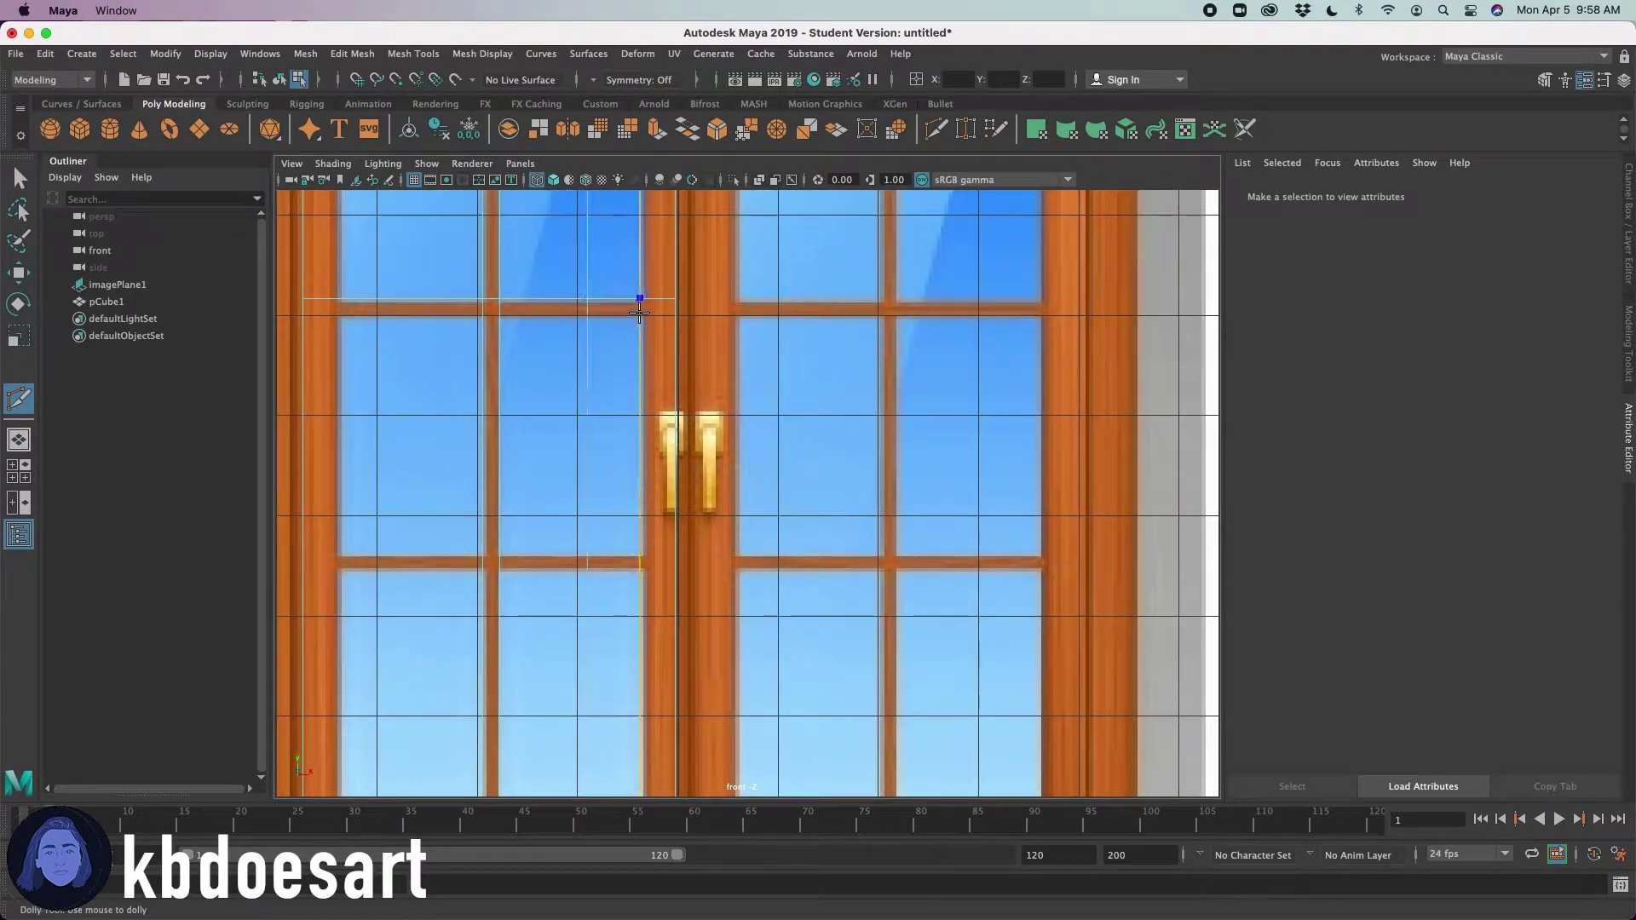
{"action": "key", "text": "ctrl+z"}
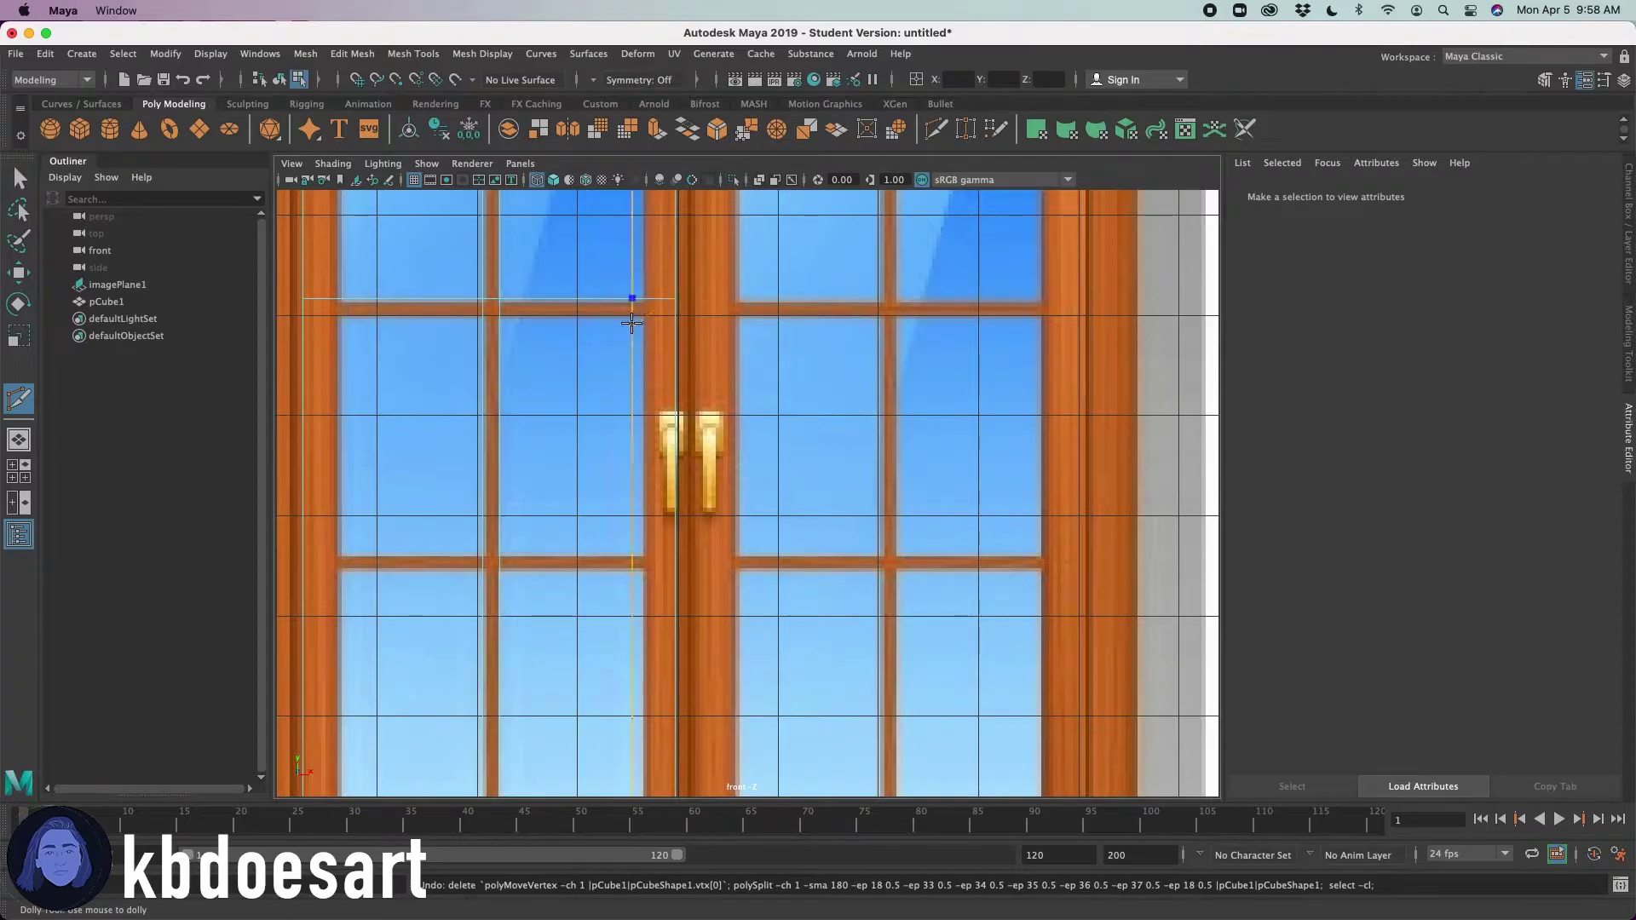
{"action": "left_click", "coordinate": [672, 317], "text": "ctrl"}
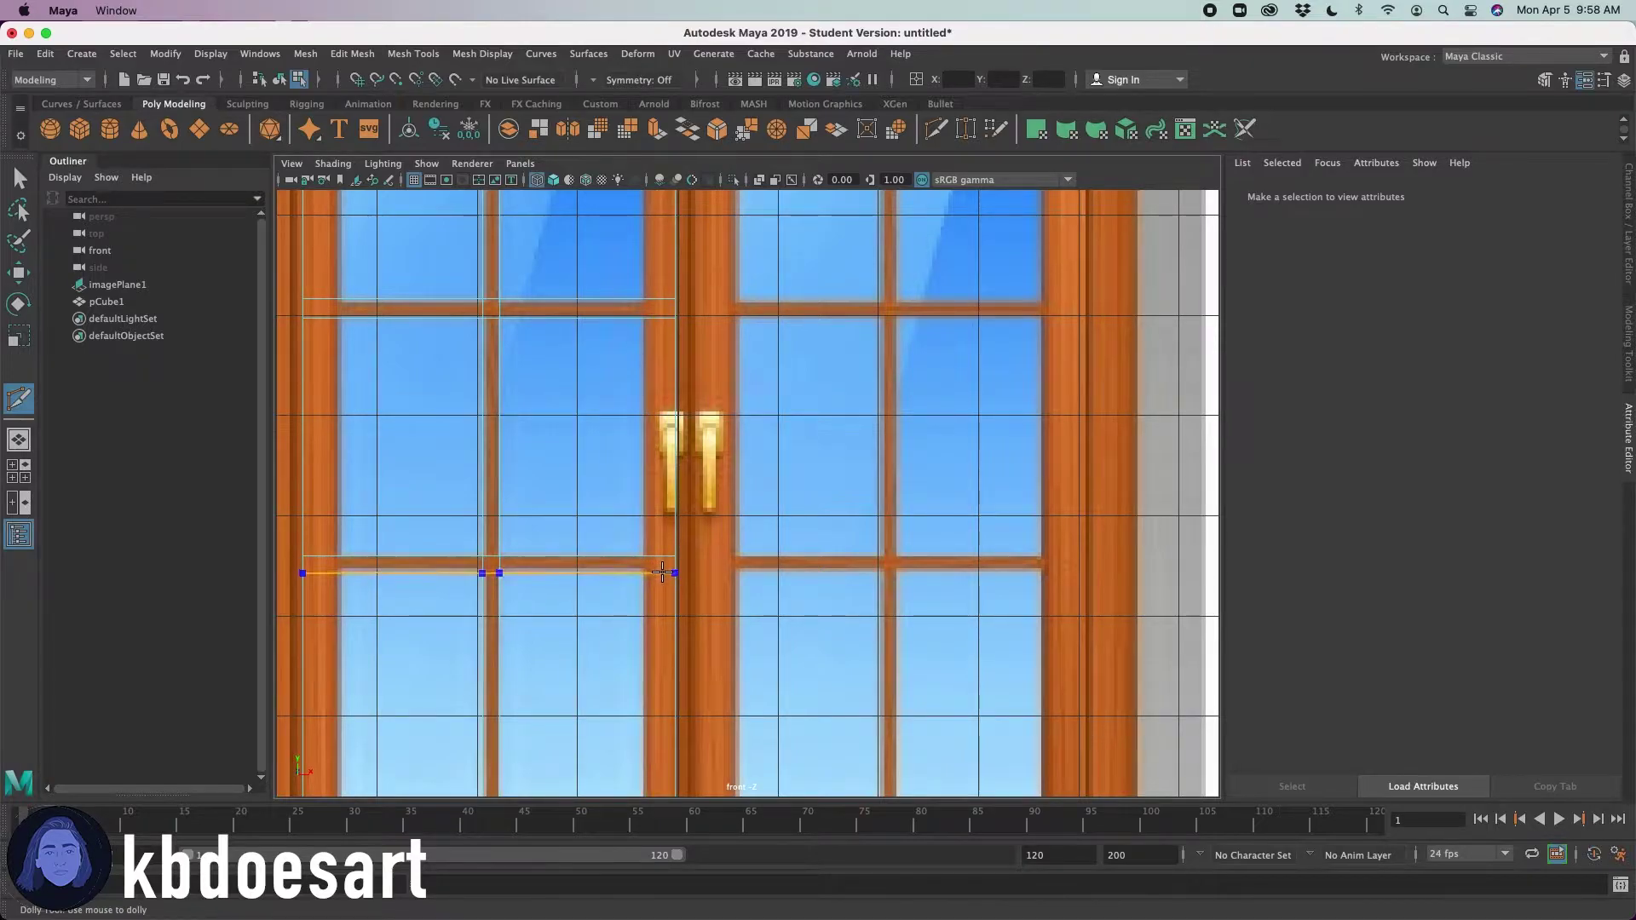
{"action": "left_click", "coordinate": [663, 572], "text": "ctrl"}
- Insert edge loops along the inner edges of the left sash's outer frame on all four sides, and leave Multi-Cut
{"action": "middle_click_drag", "start_coordinate": [560, 649], "coordinate": [645, 716], "text": "alt"}
{"action": "right_click_drag", "start_coordinate": [738, 548], "coordinate": [639, 529], "text": "alt"}
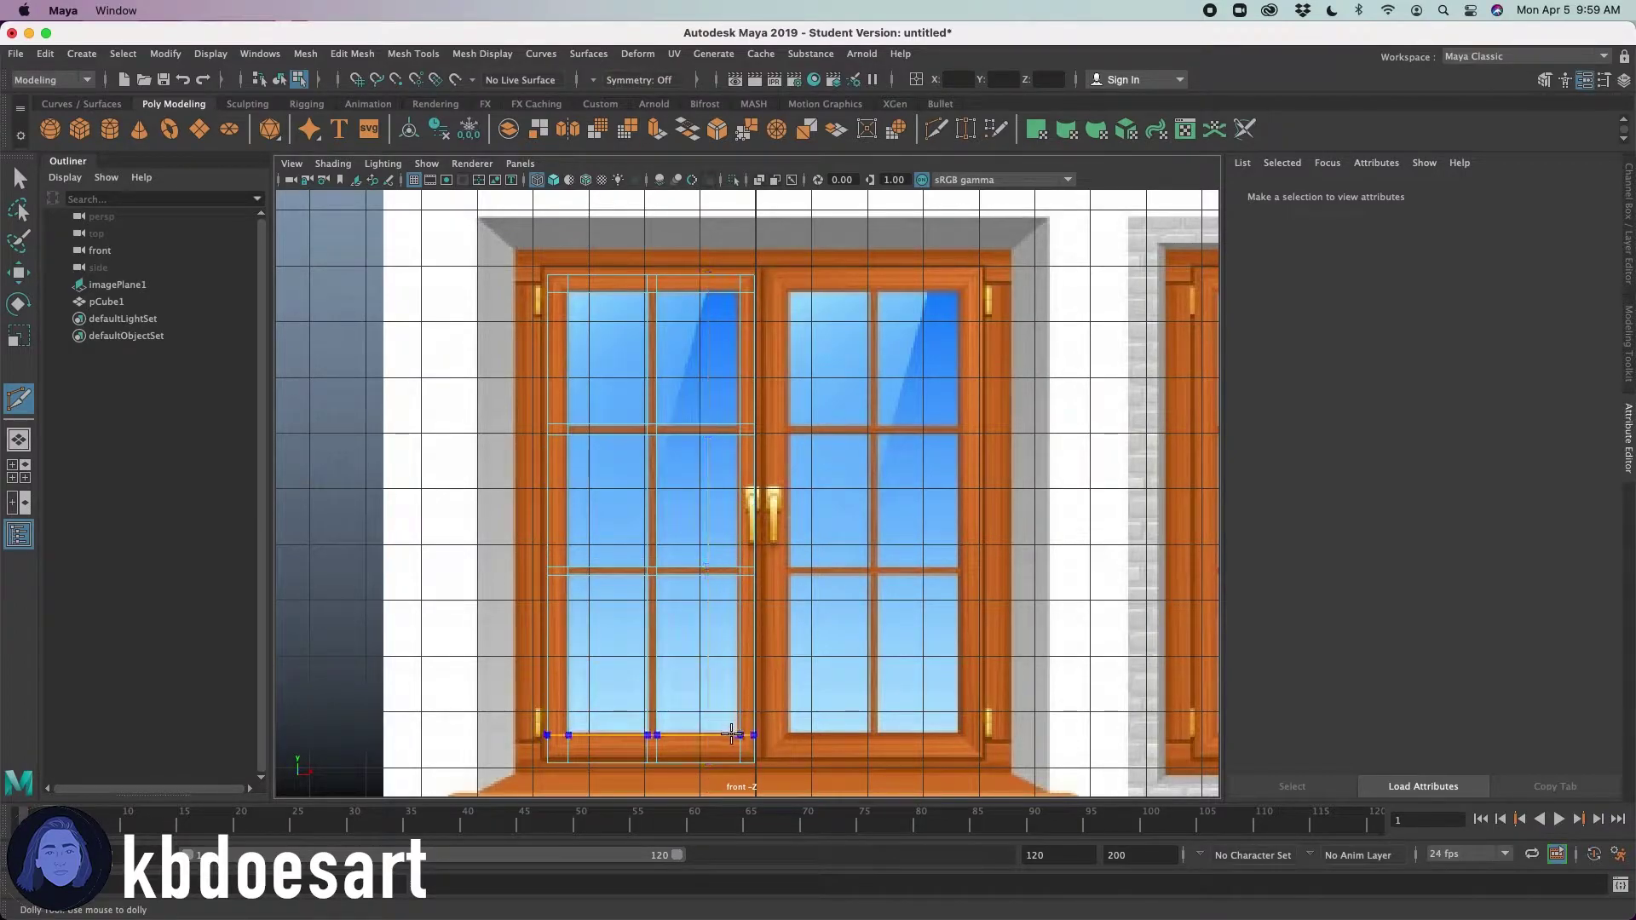
{"action": "left_click", "coordinate": [731, 730], "text": "ctrl"}
{"action": "right_click_drag", "start_coordinate": [622, 626], "coordinate": [722, 620], "text": "alt"}
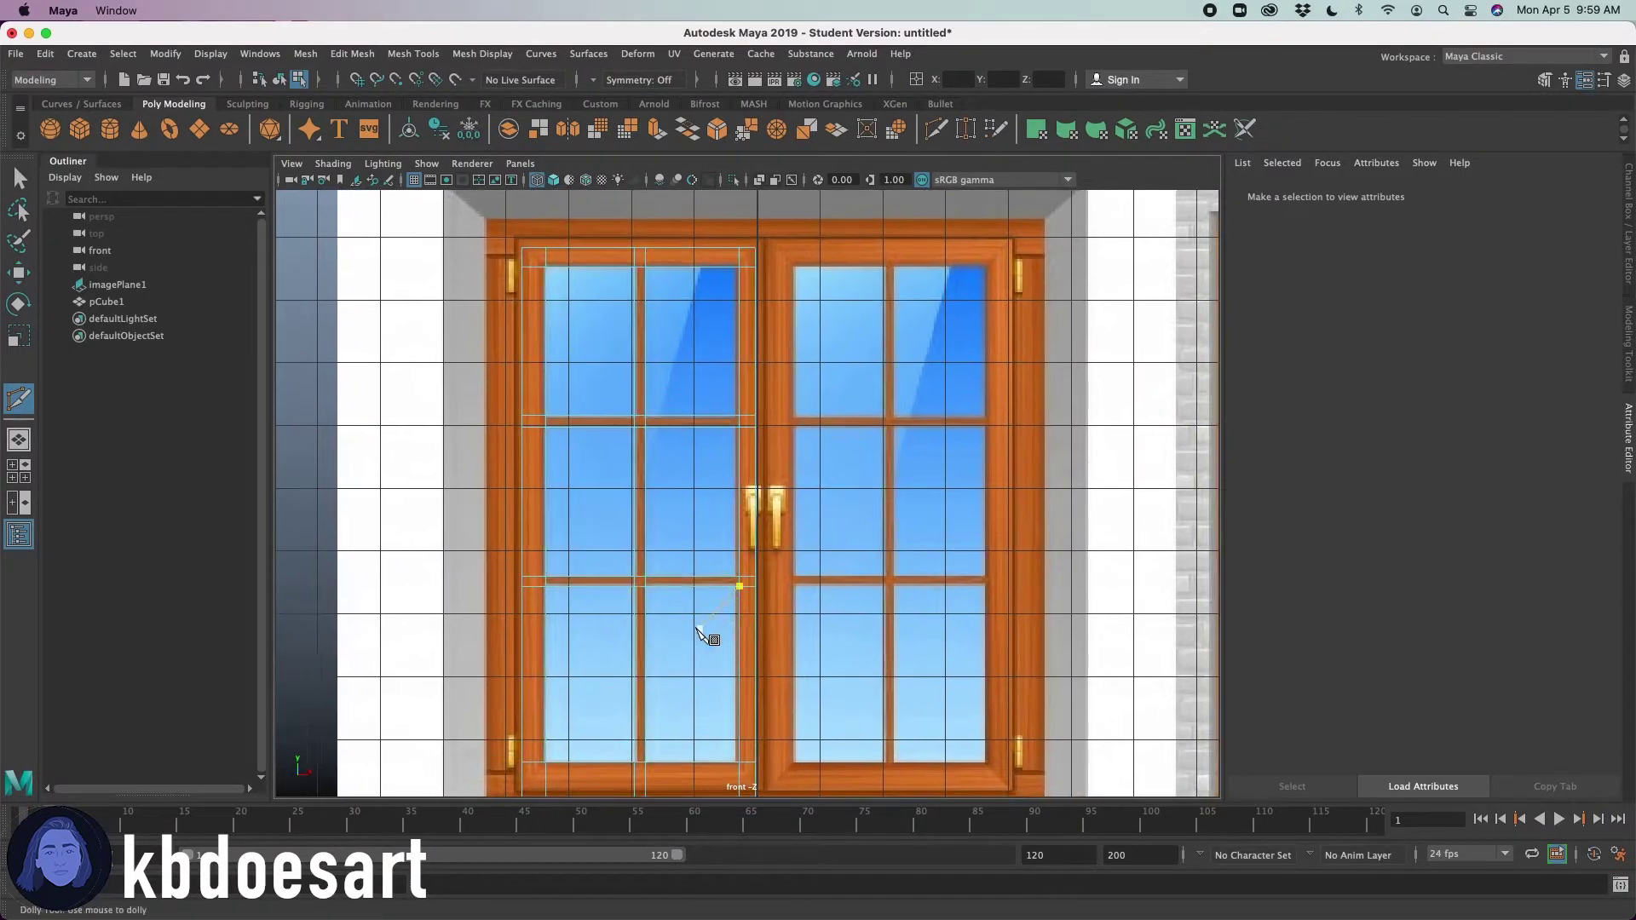
{"action": "middle_click_drag", "start_coordinate": [692, 633], "coordinate": [718, 573], "text": "alt"}
{"action": "right_click_drag", "start_coordinate": [839, 525], "coordinate": [738, 497], "text": "alt"}
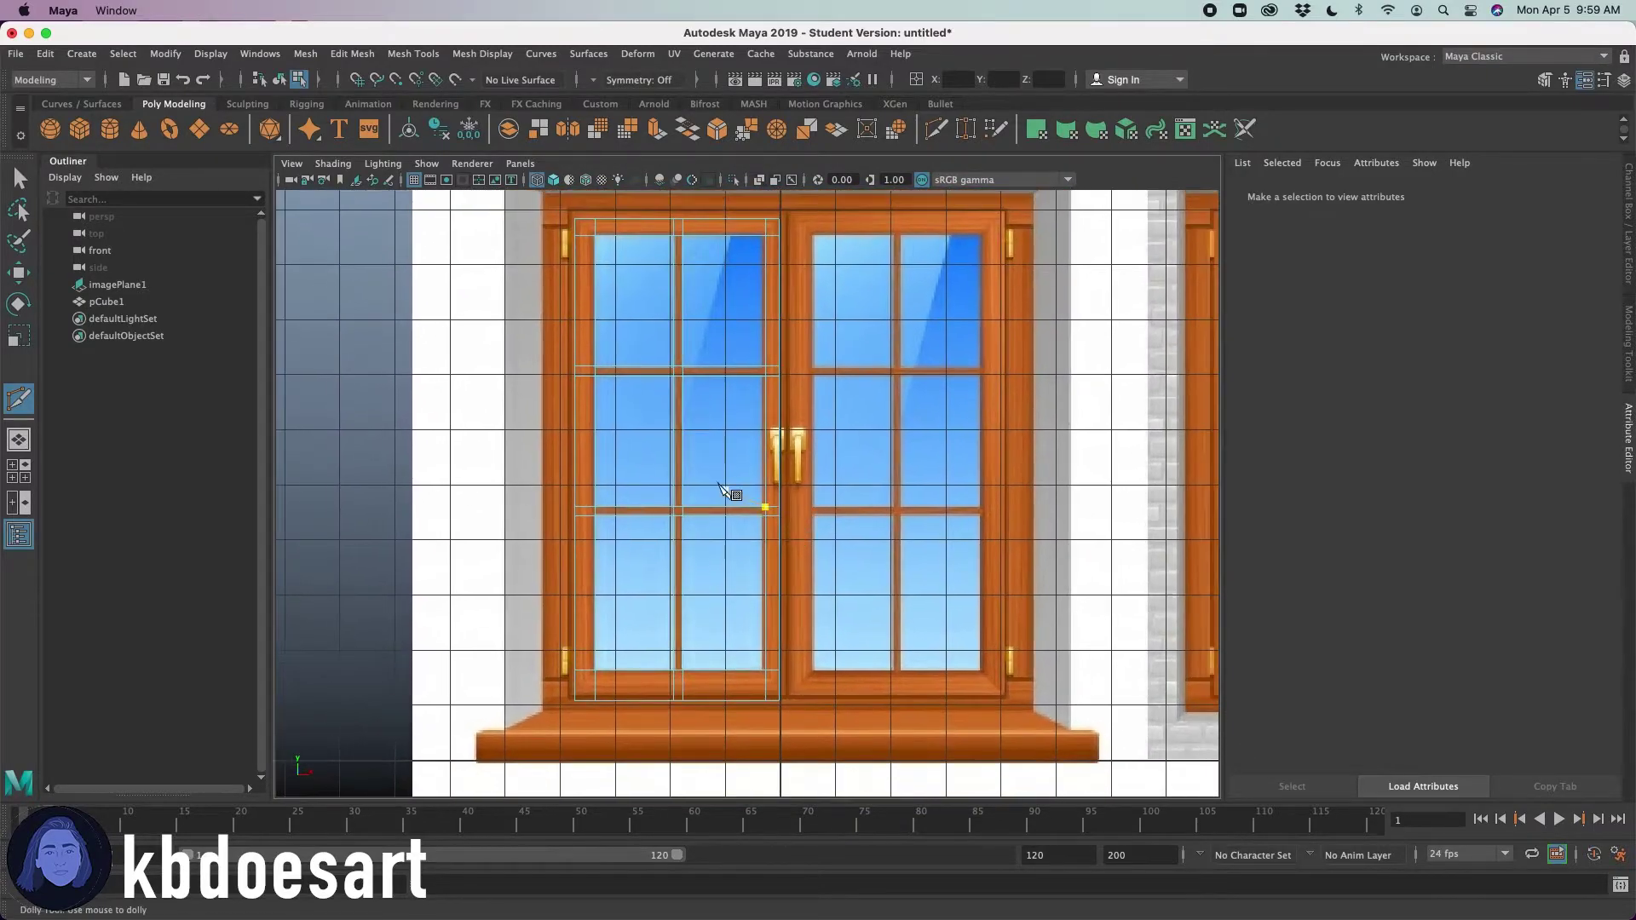
{"action": "middle_click_drag", "start_coordinate": [702, 469], "coordinate": [704, 493], "text": "alt"}
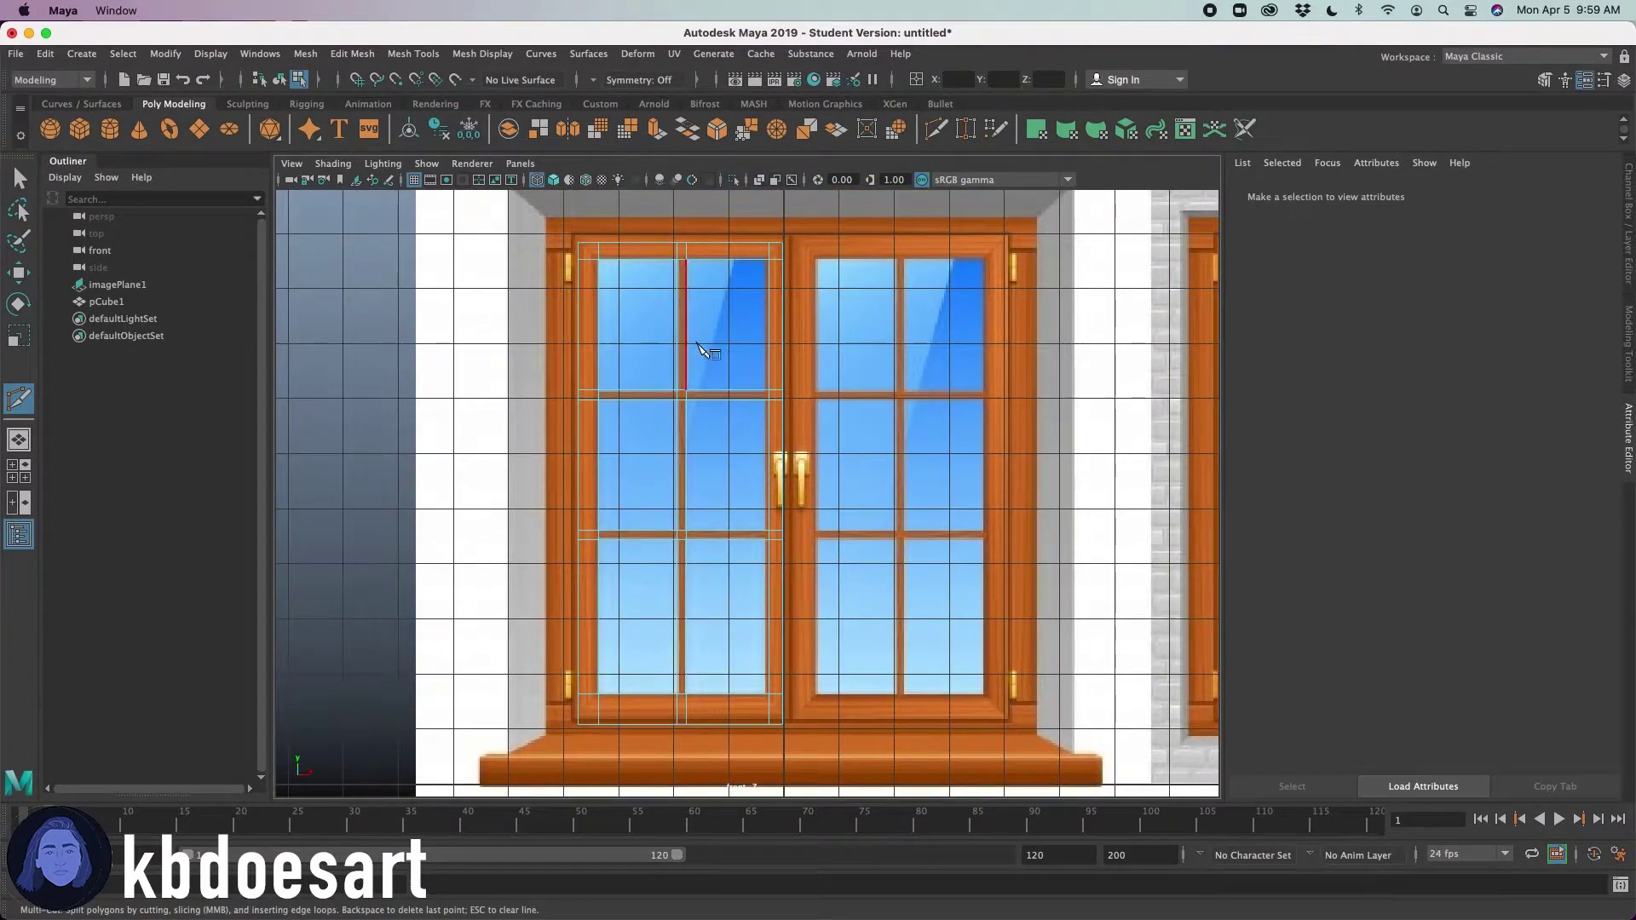
{"action": "middle_click_drag", "start_coordinate": [663, 279], "coordinate": [668, 303], "text": "alt"}
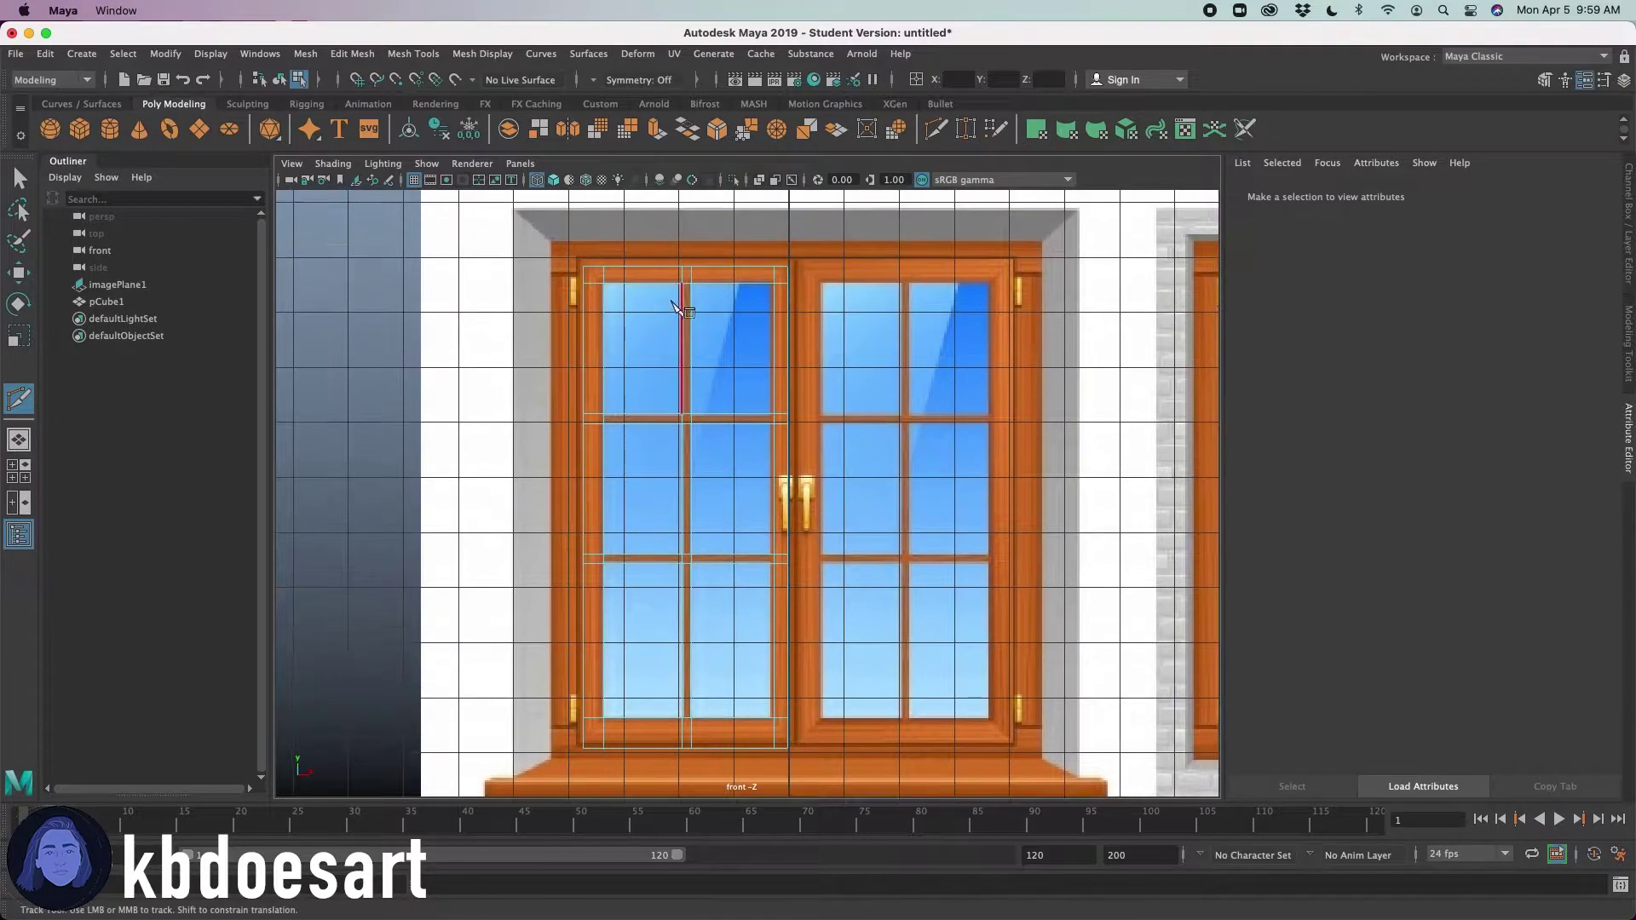
{"action": "key", "text": "q"}
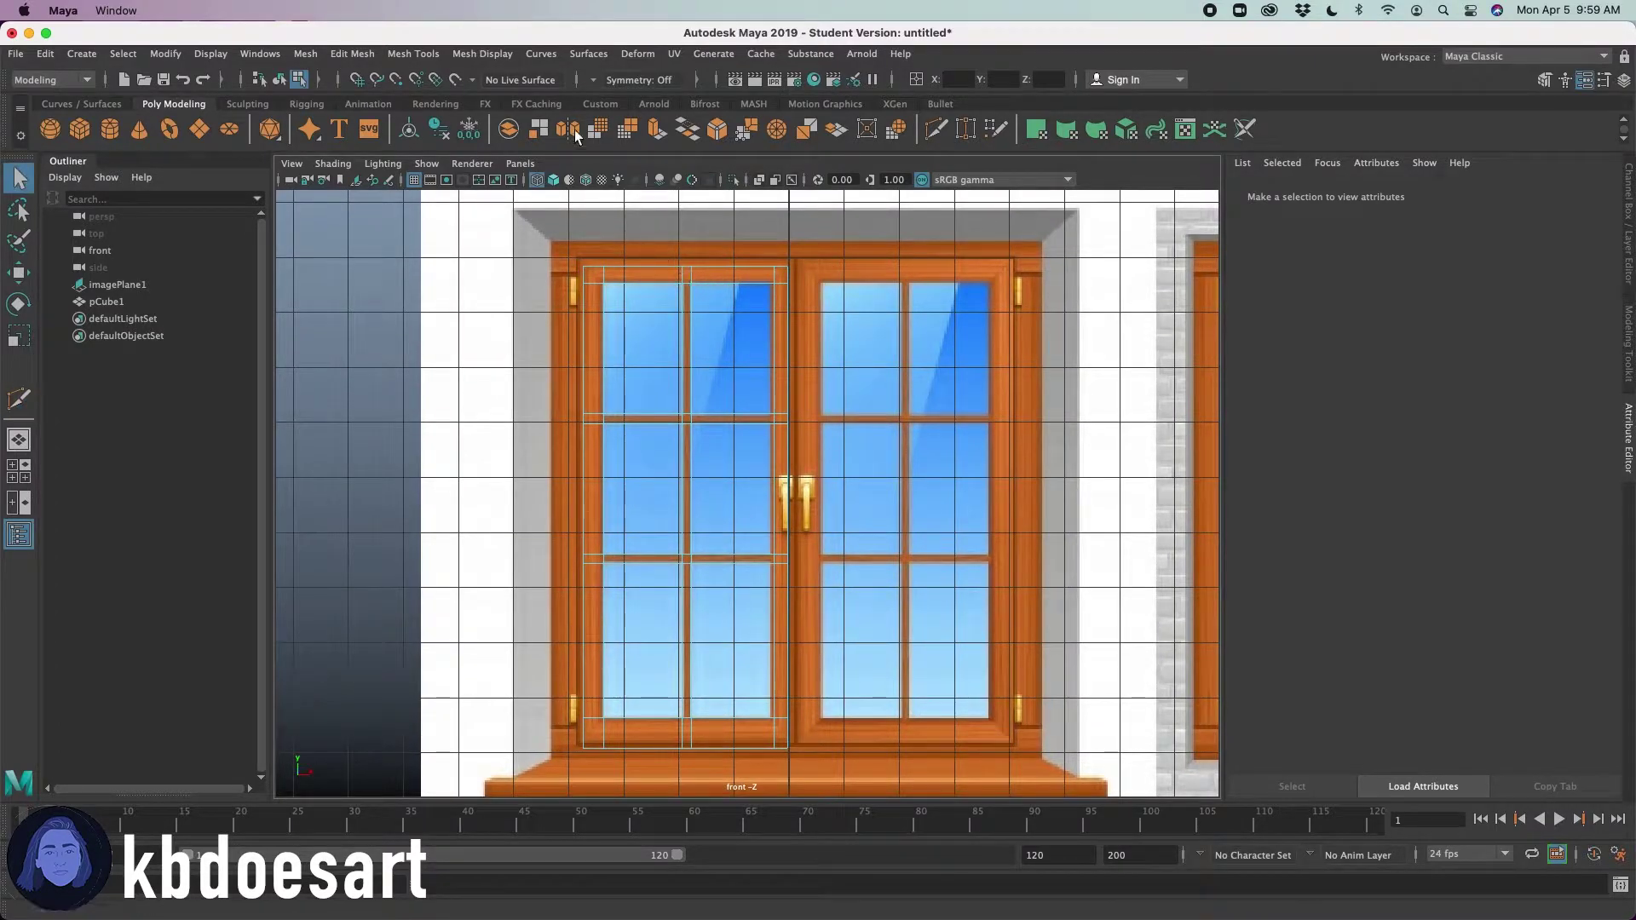
- Select the cube's top row of vertices and raise it to the upper edge of the reference sash
{"action": "right_click", "coordinate": [650, 279]}
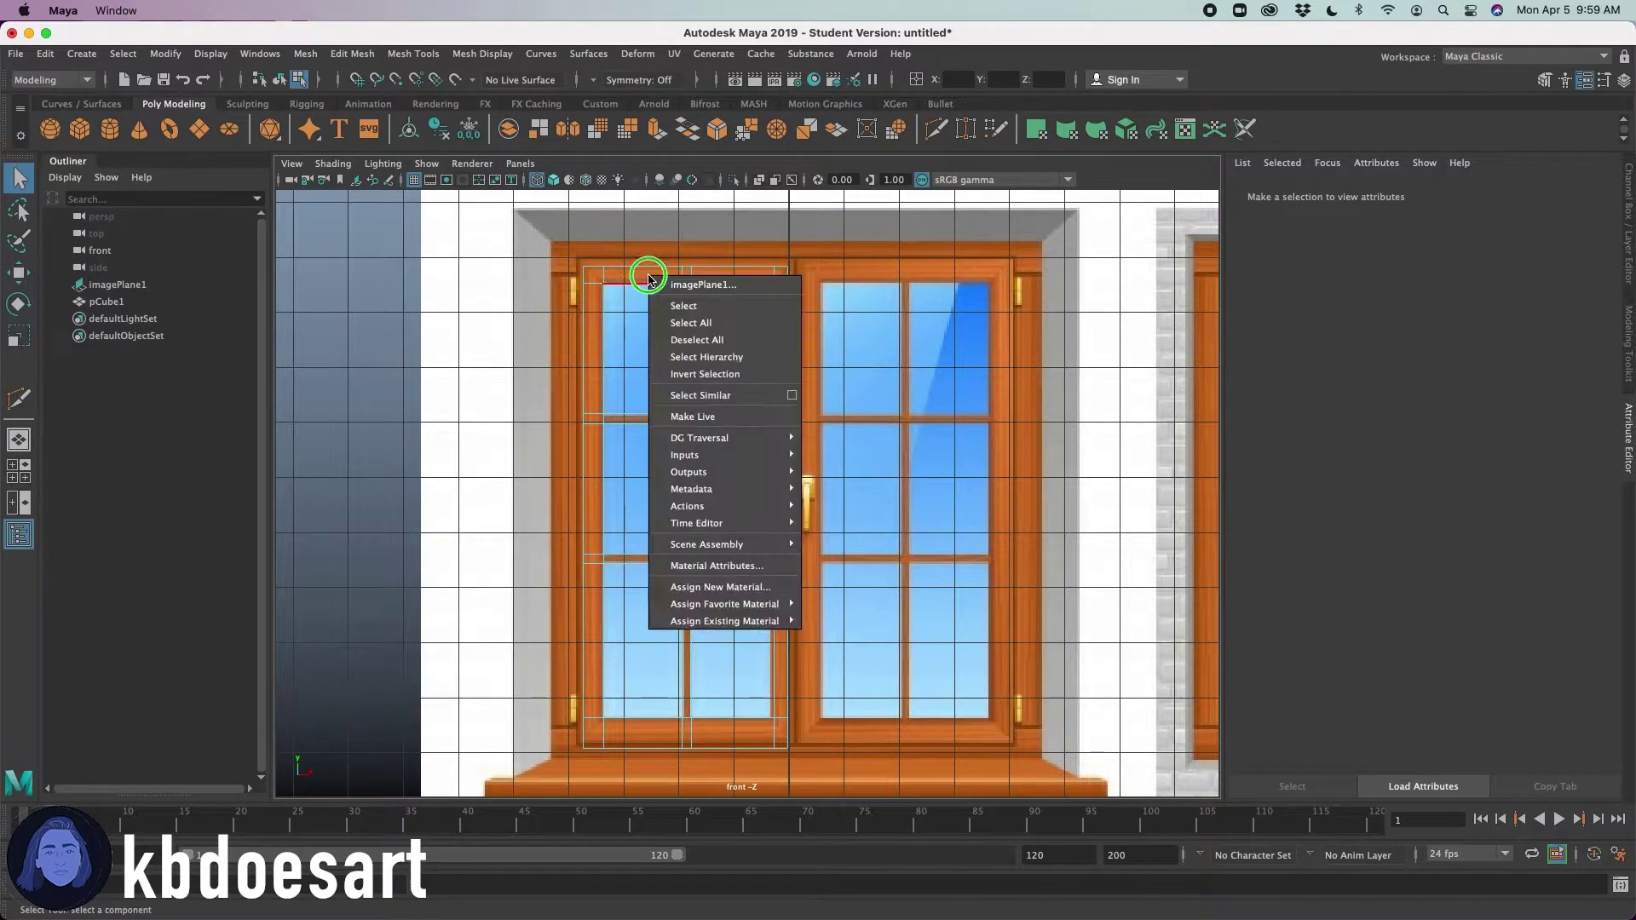
{"action": "left_click", "coordinate": [652, 269]}
{"action": "right_click_drag", "start_coordinate": [650, 256], "coordinate": [551, 249]}
{"action": "left_click_drag", "start_coordinate": [550, 249], "coordinate": [812, 278]}
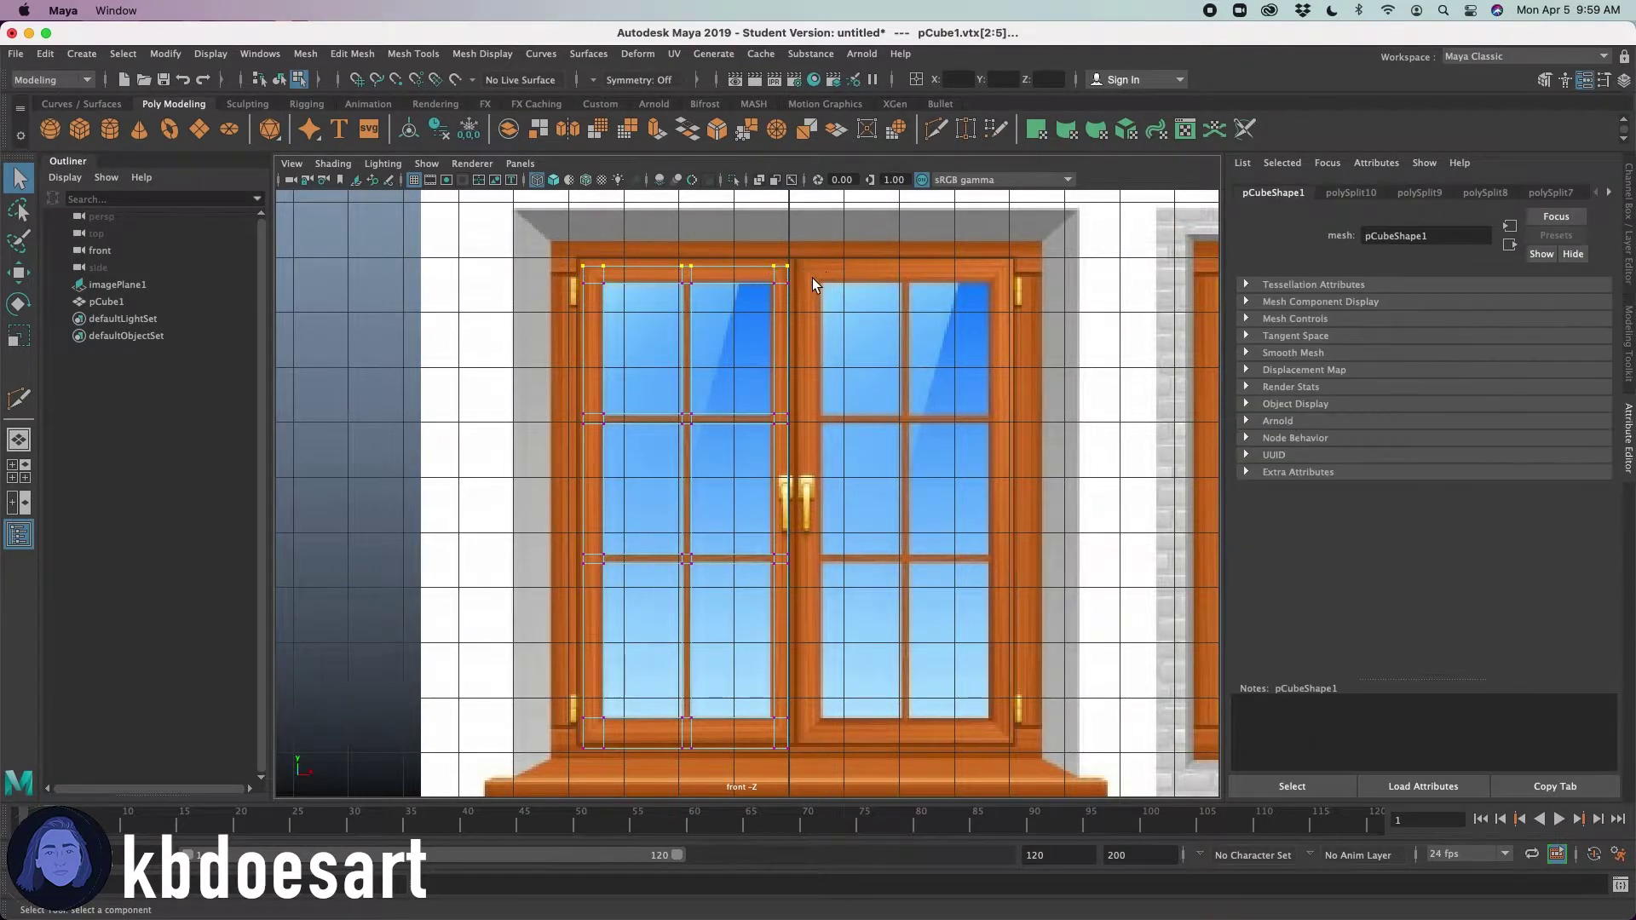
{"action": "key", "text": "w"}
{"action": "left_click_drag", "start_coordinate": [687, 219], "coordinate": [687, 213]}
- Move the cube's left column of vertices to about -3.82 in X and its right column to about 0.08
{"action": "left_click_drag", "start_coordinate": [559, 247], "coordinate": [593, 774]}
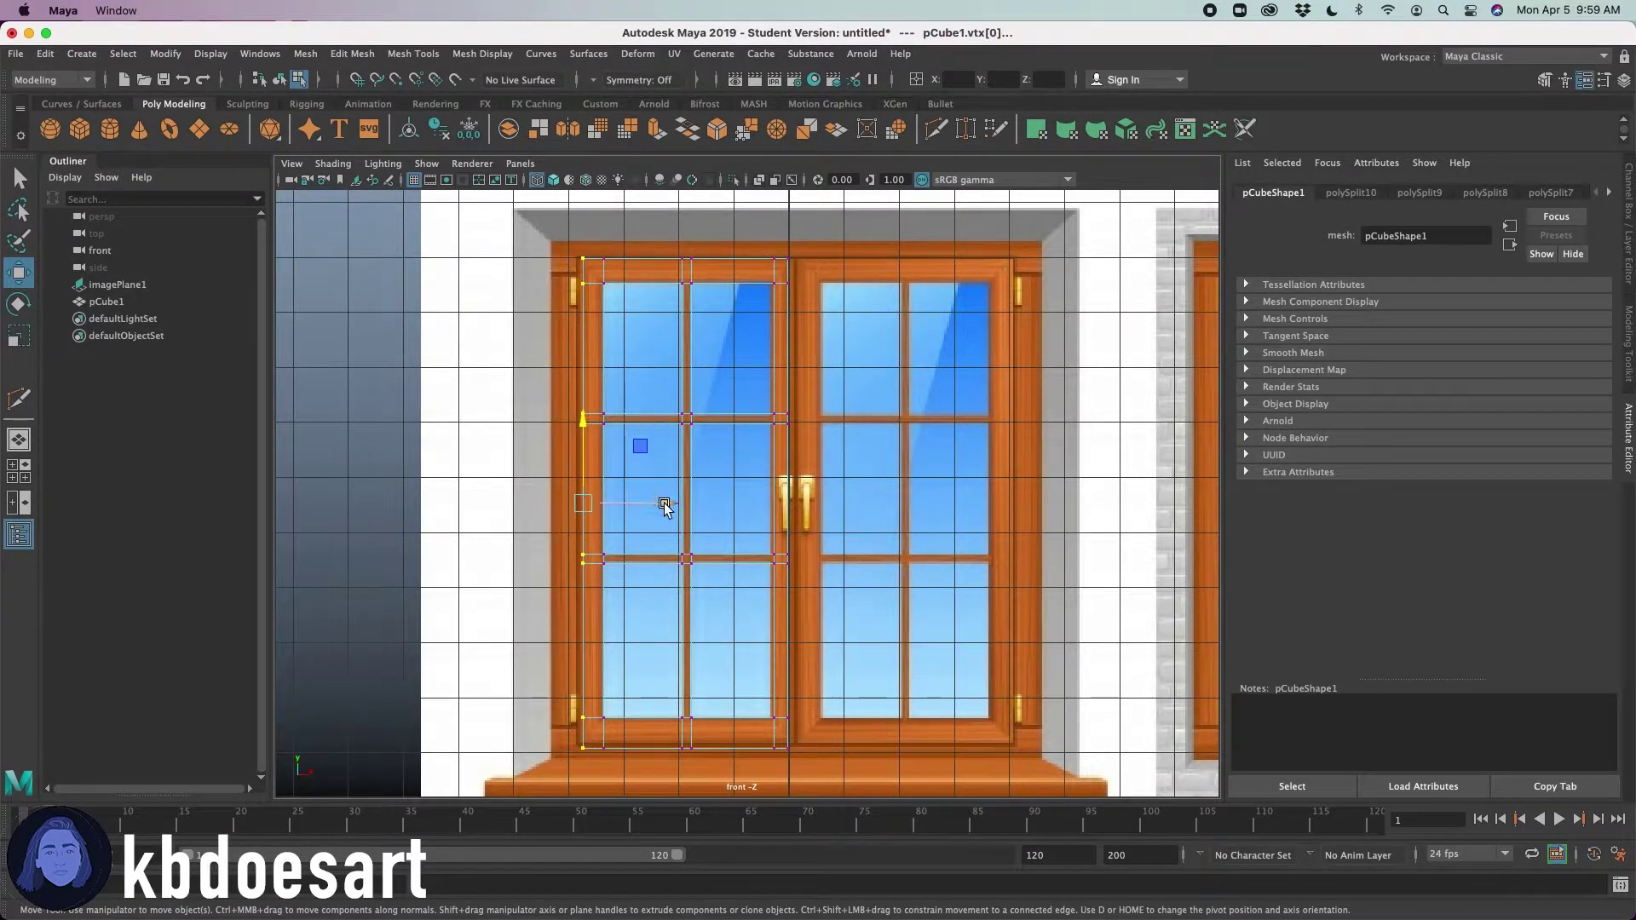
{"action": "left_click_drag", "start_coordinate": [665, 504], "coordinate": [659, 504]}
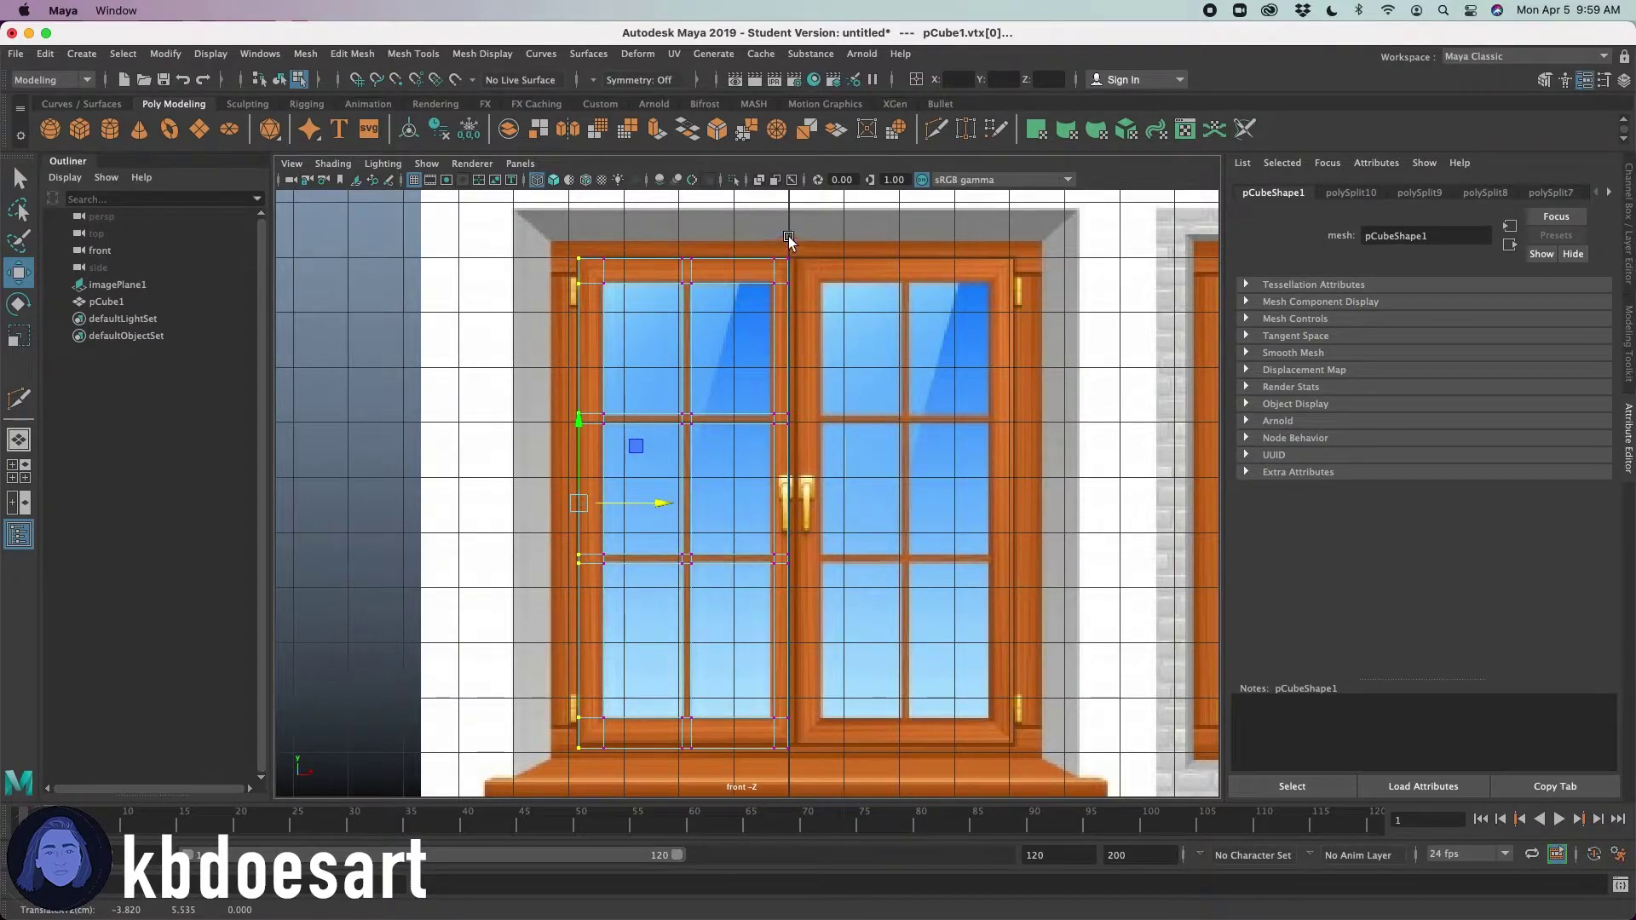
{"action": "left_click_drag", "start_coordinate": [786, 239], "coordinate": [880, 559]}
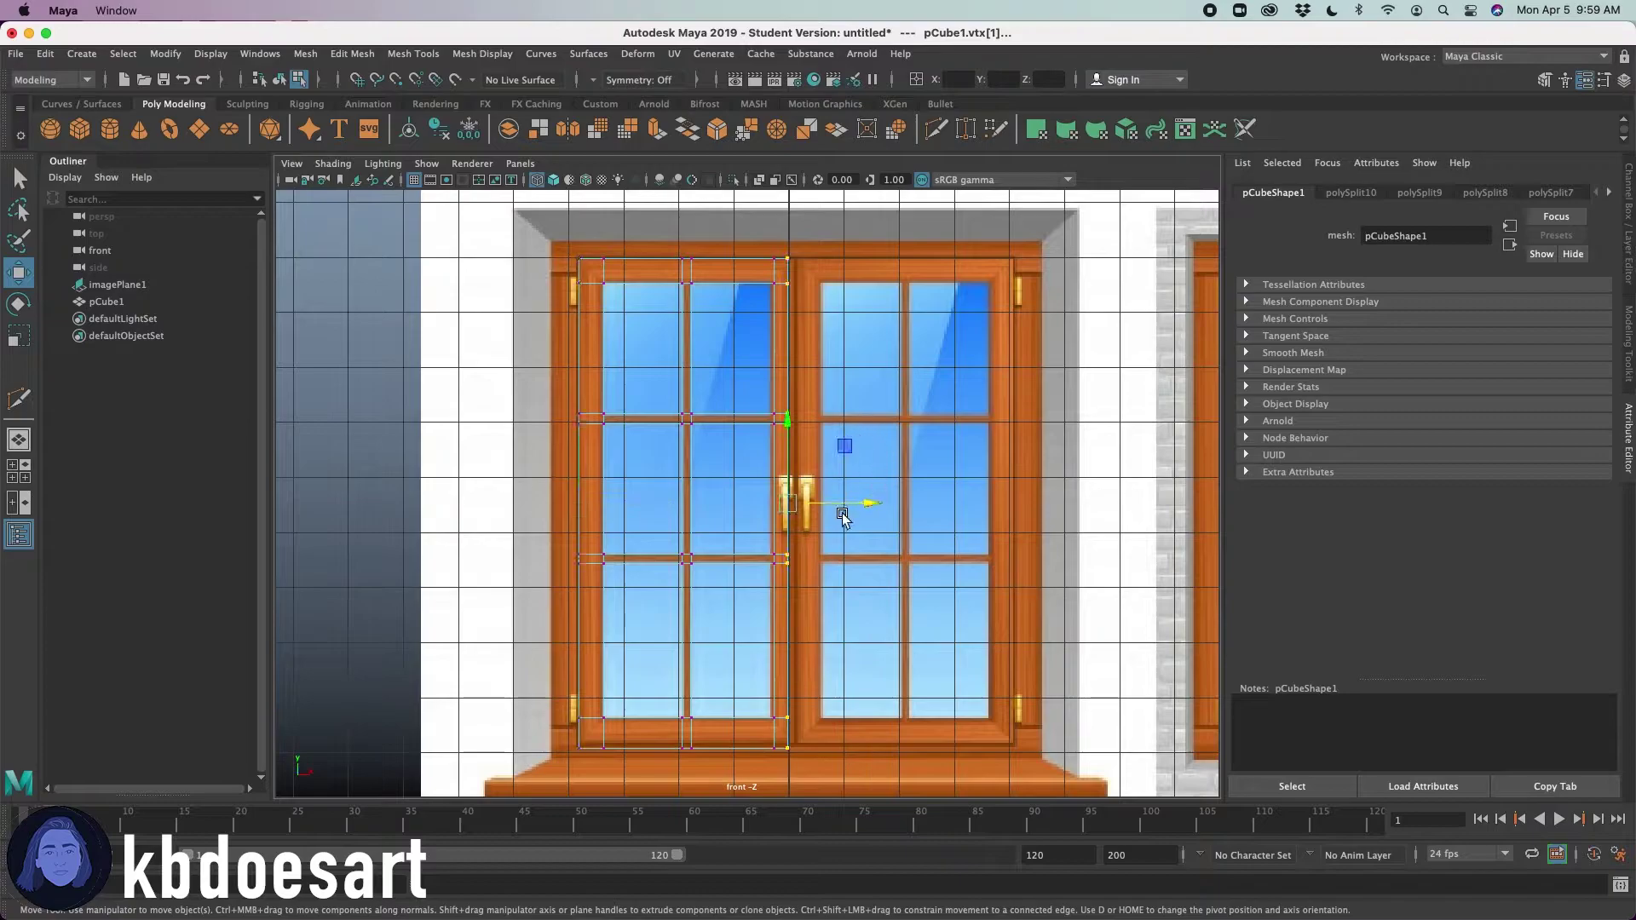
{"action": "left_click_drag", "start_coordinate": [847, 504], "coordinate": [856, 503]}
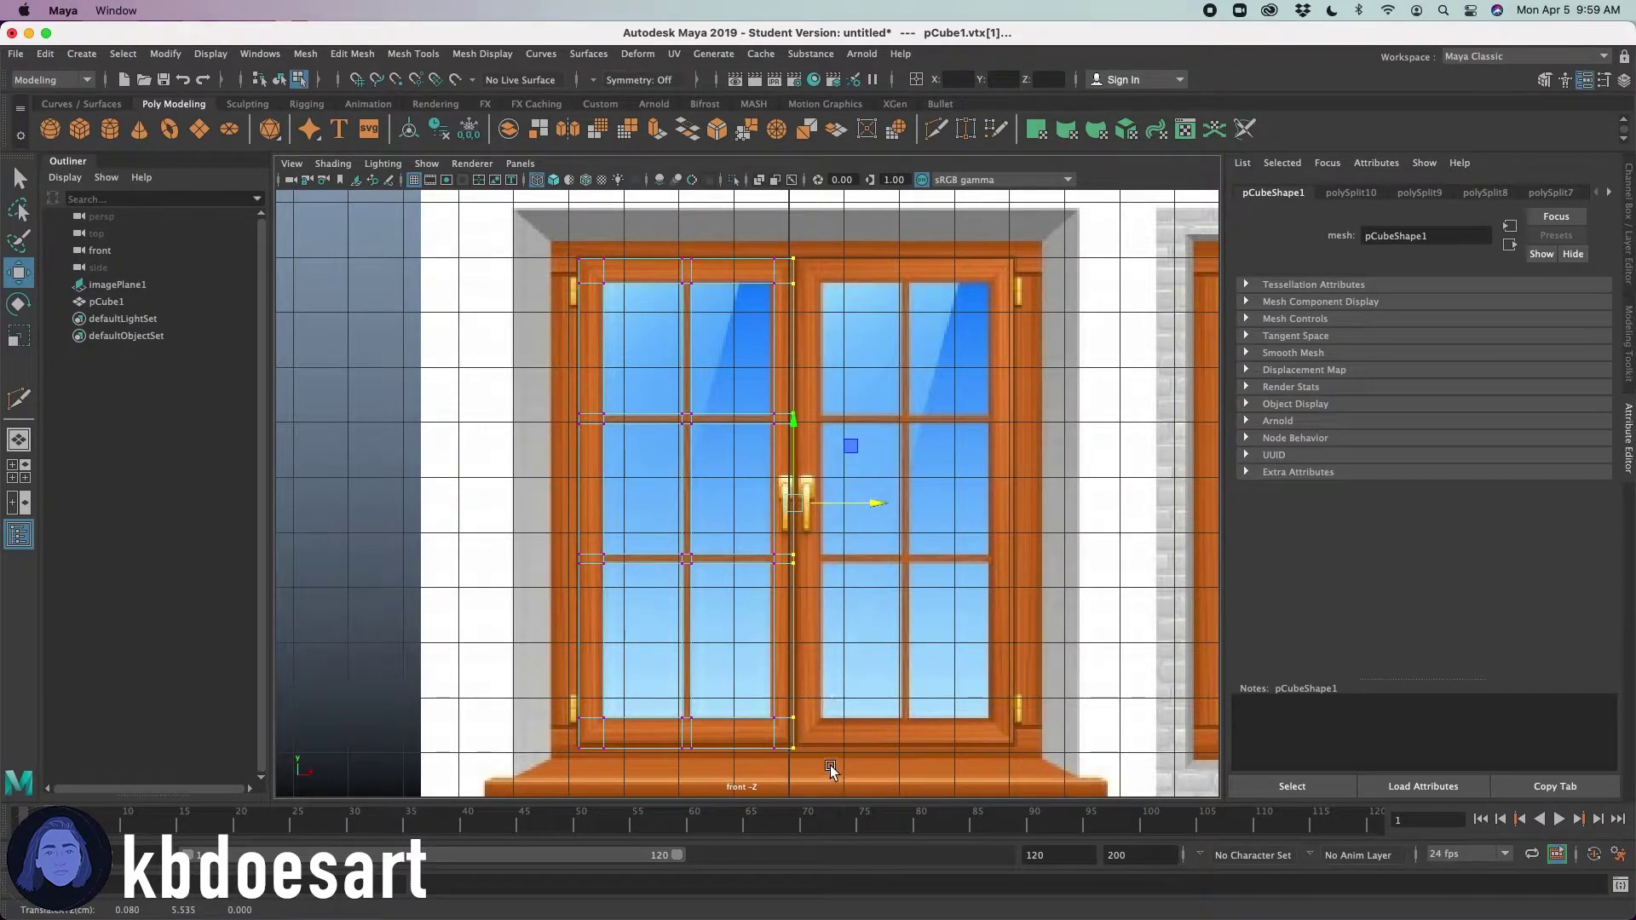
- Raise the cube's bottom row of vertices to about 1.15 in Y, and return the front view to shaded display
{"action": "left_click_drag", "start_coordinate": [830, 766], "coordinate": [509, 741]}
{"action": "left_click_drag", "start_coordinate": [686, 699], "coordinate": [686, 679]}
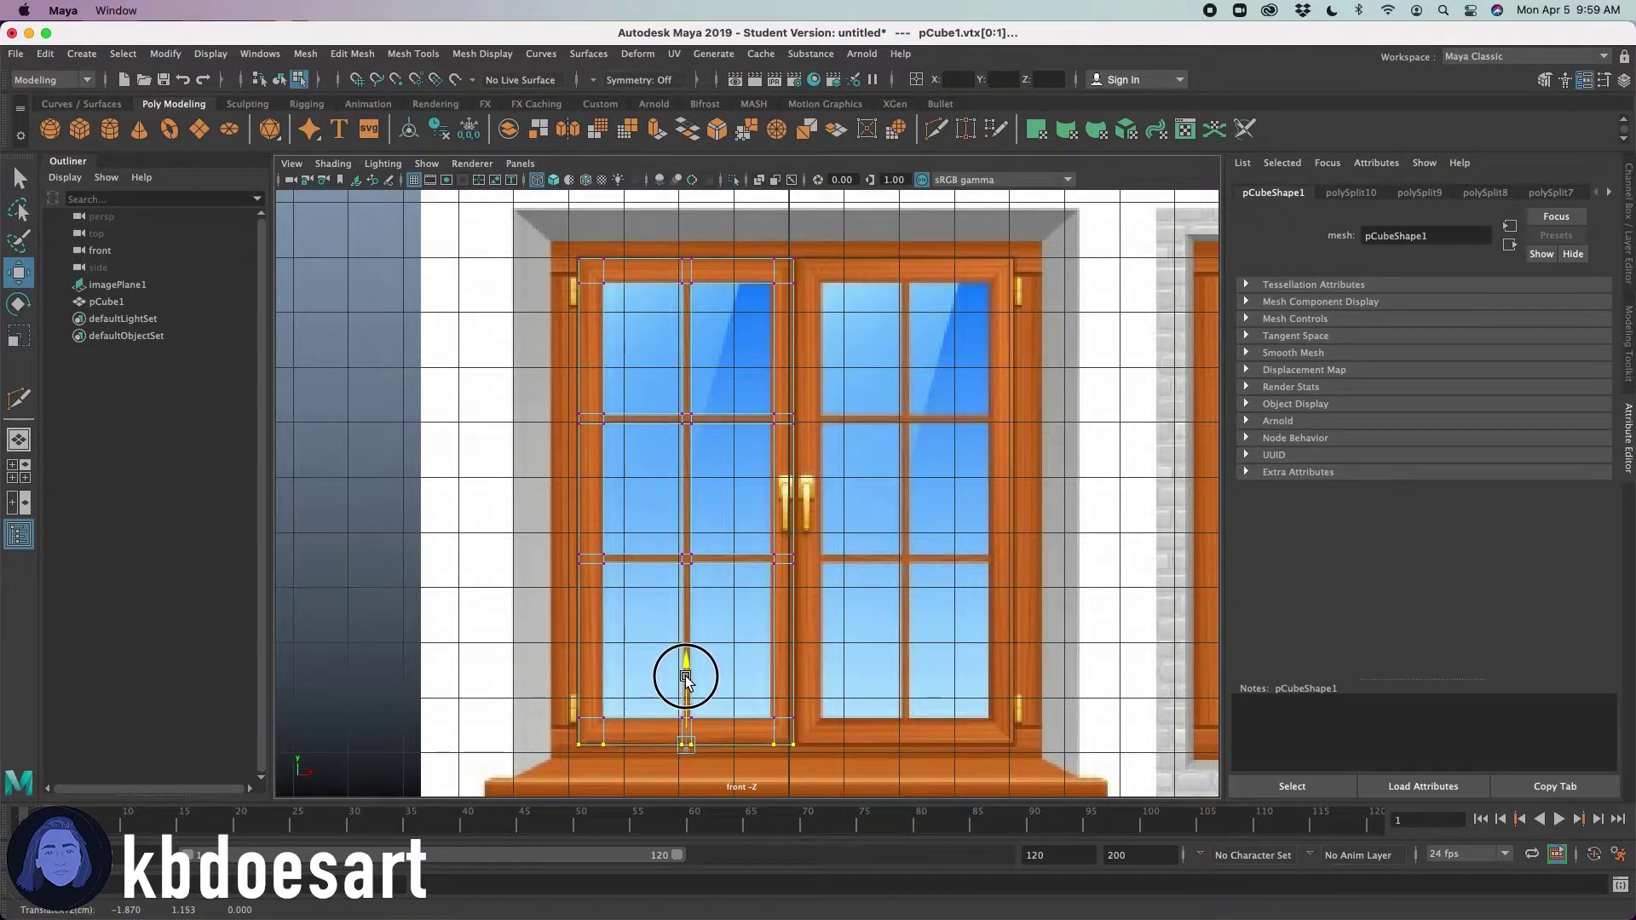
{"action": "left_click", "coordinate": [554, 178]}
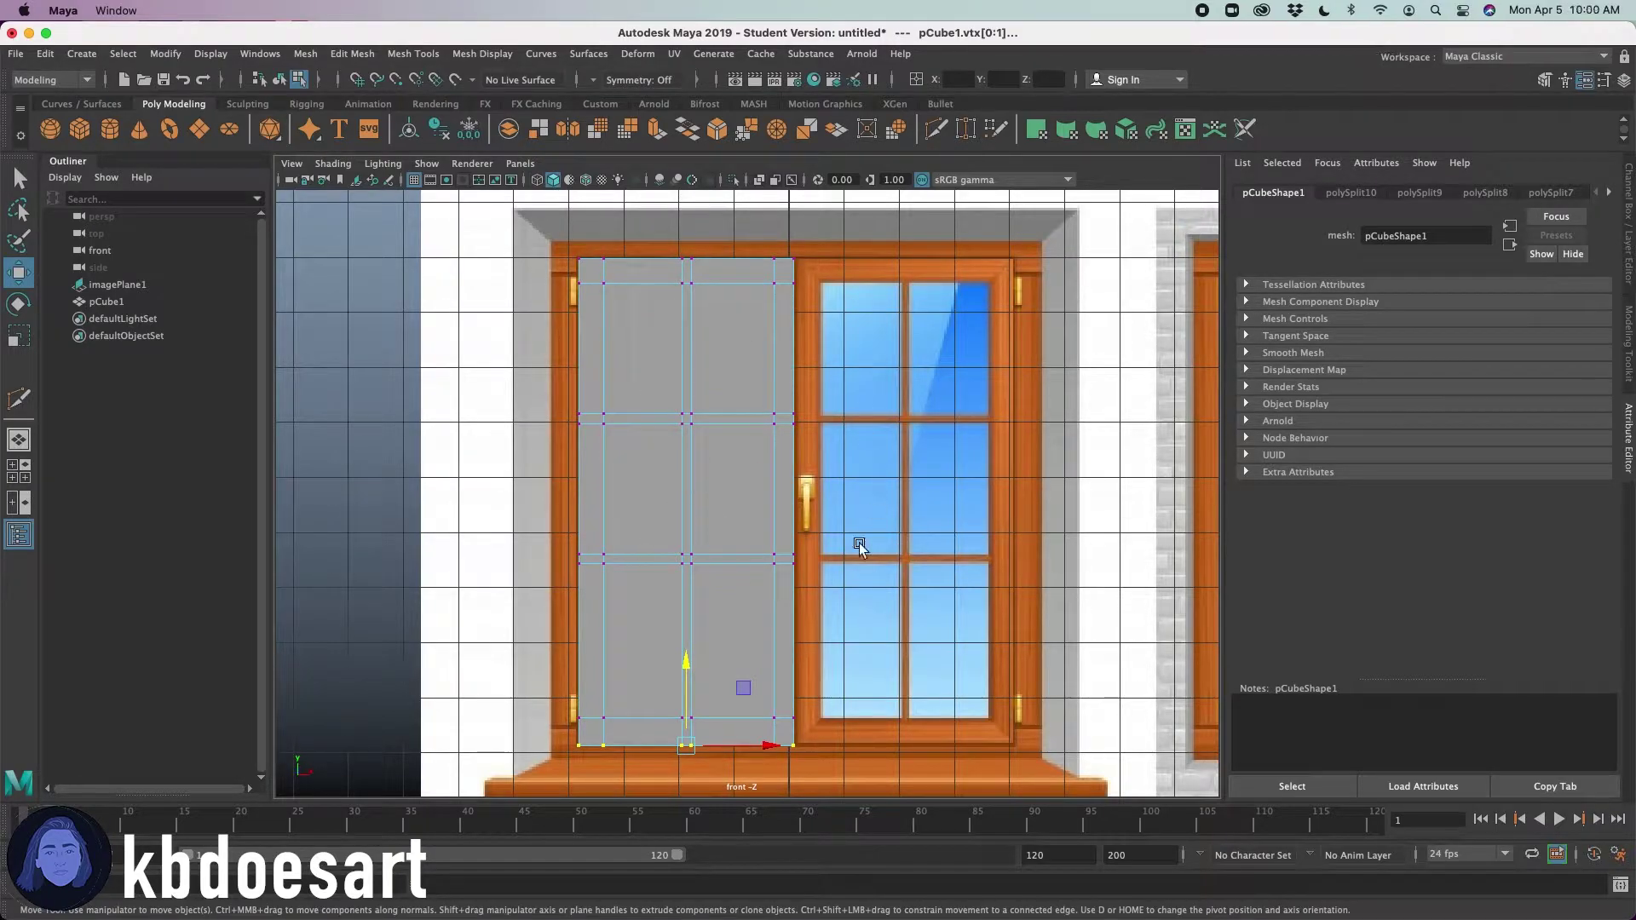
{"action": "left_click", "coordinate": [737, 439]}
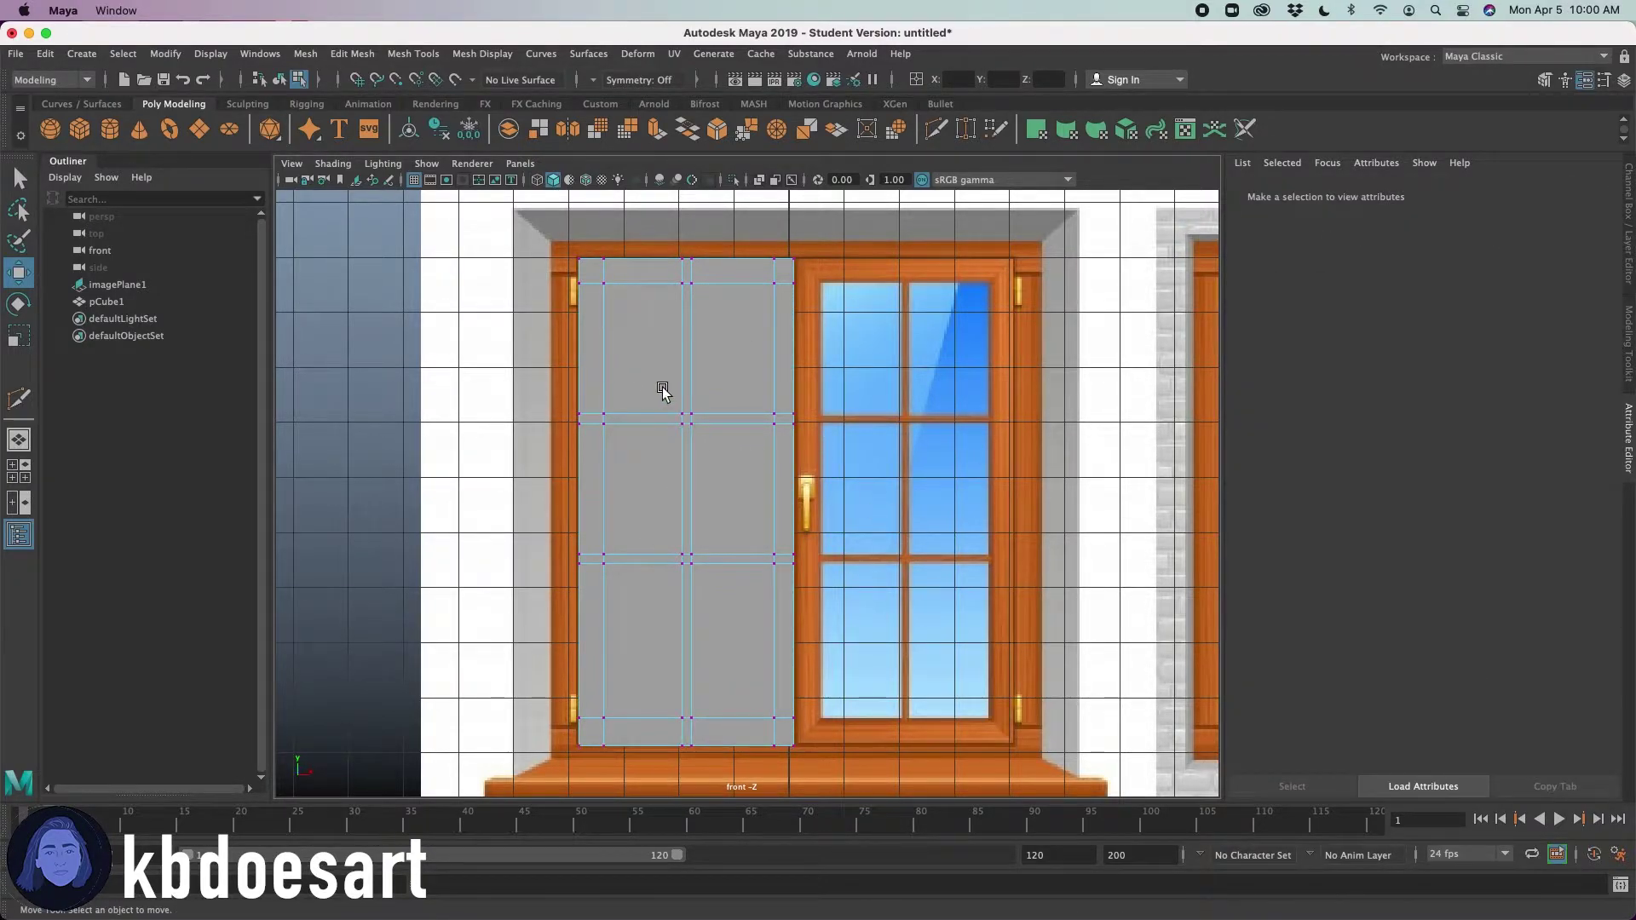
- In the perspective view, move the cube's back vertices forward in Z to thin the cube into a slim sash panel
{"action": "key", "text": "space"}
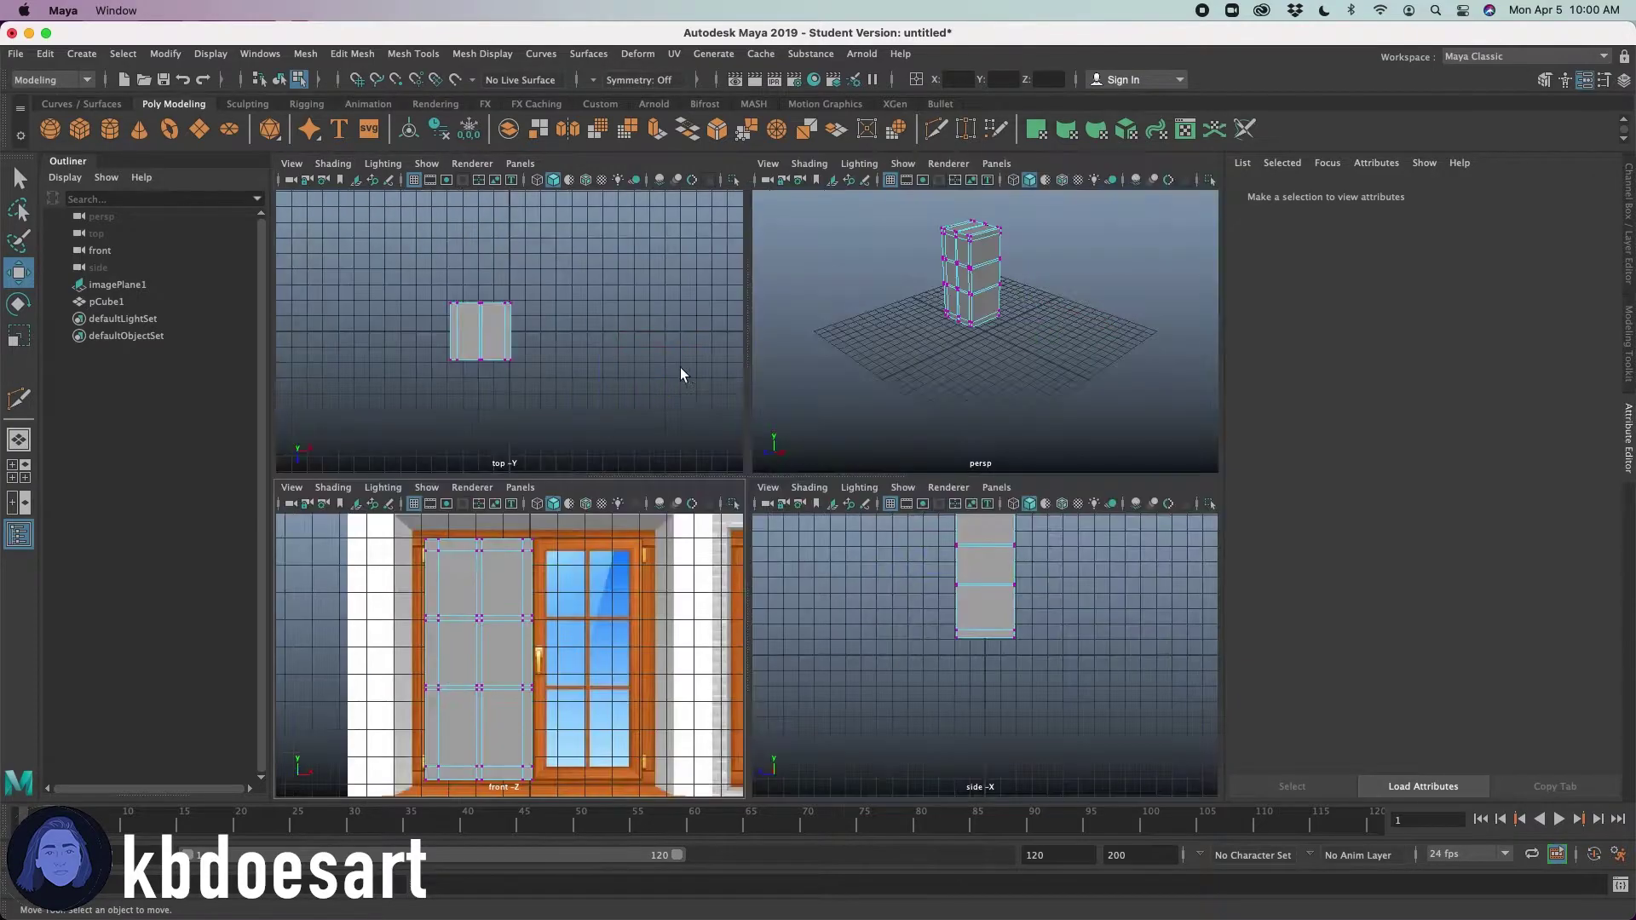
{"action": "key", "text": "space"}
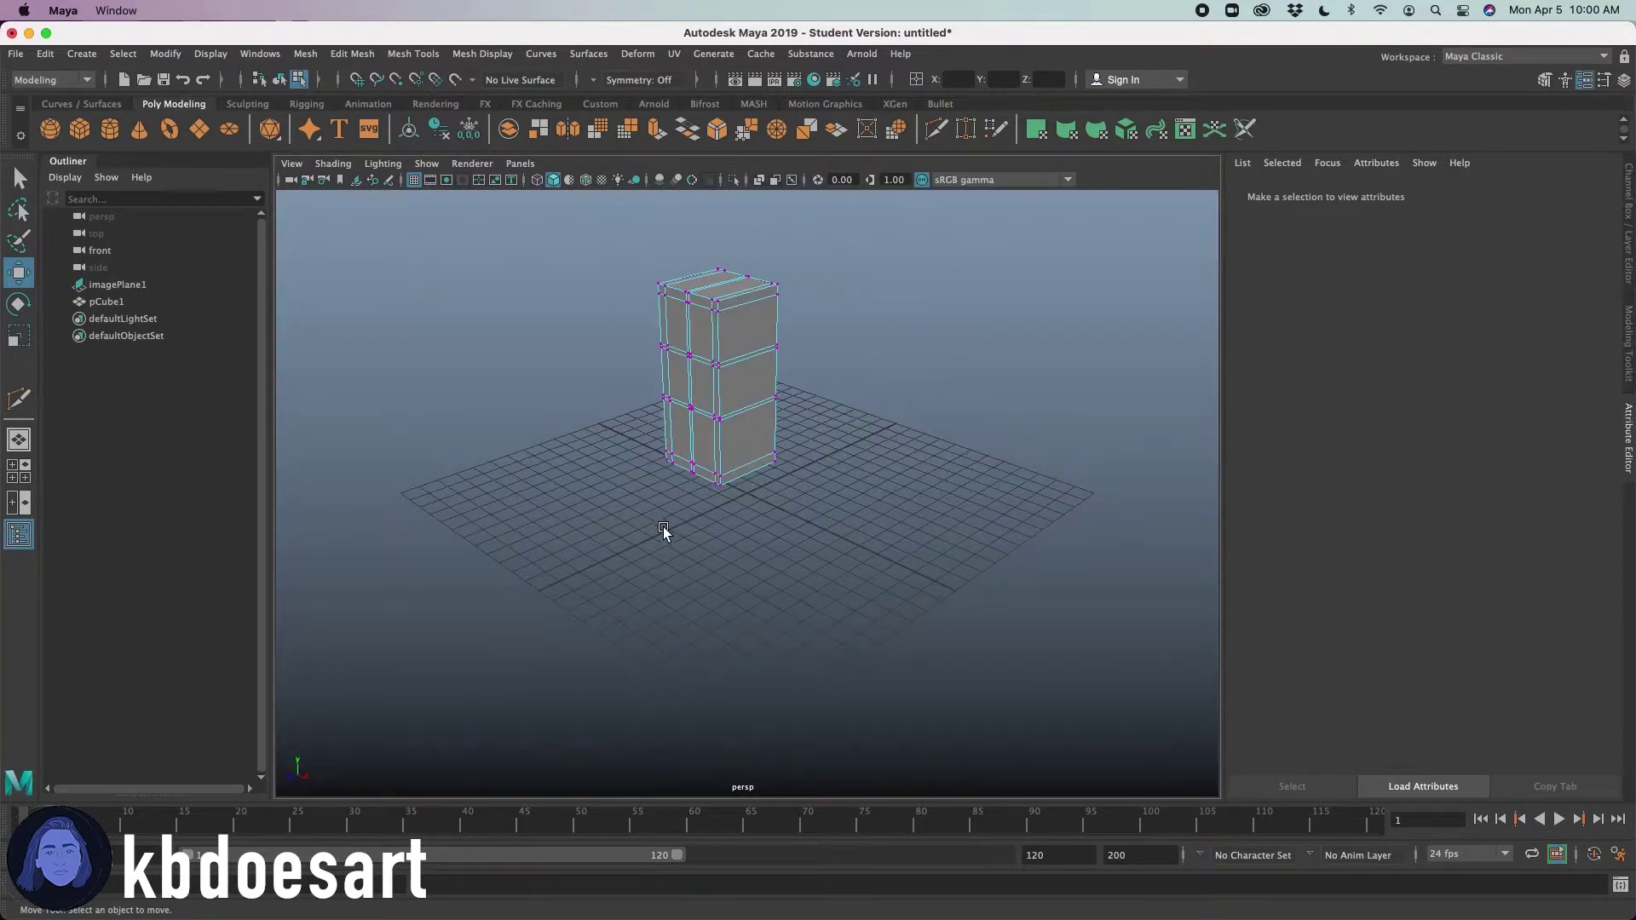
{"action": "left_click_drag", "start_coordinate": [663, 526], "coordinate": [844, 597], "text": "alt"}
{"action": "left_click_drag", "start_coordinate": [747, 378], "coordinate": [688, 380]}
{"action": "left_click_drag", "start_coordinate": [844, 380], "coordinate": [884, 512], "text": "alt"}
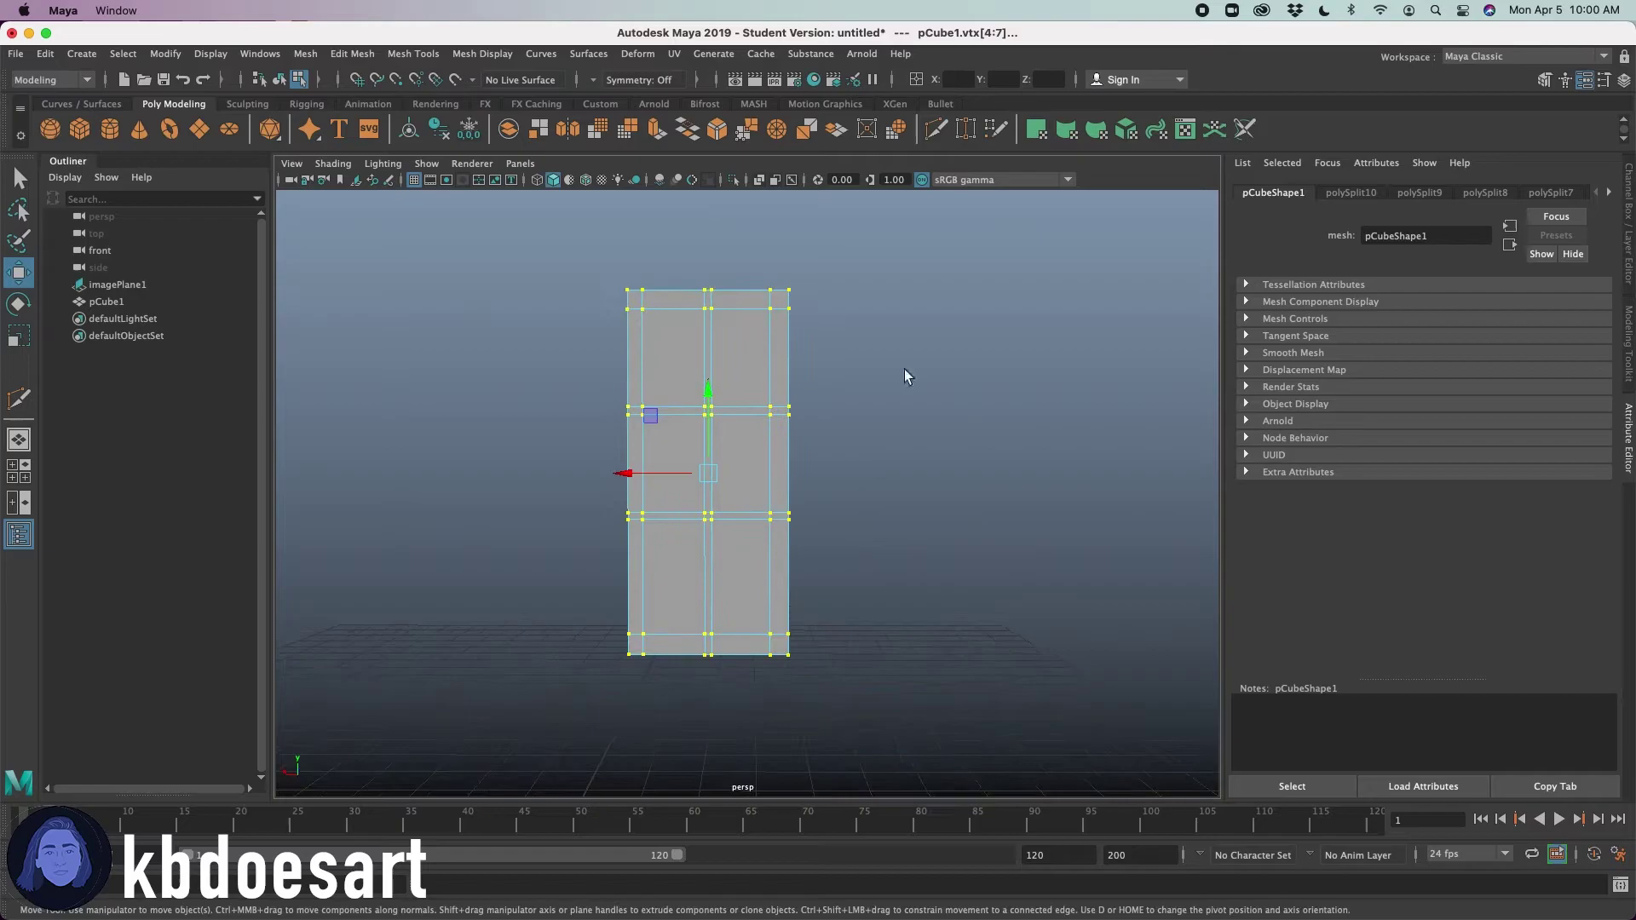
{"action": "left_click", "coordinate": [816, 407]}
- Try to push the six pane faces on the sash's back inward by moving them along Z
{"action": "right_click_drag", "start_coordinate": [731, 380], "coordinate": [730, 432]}
{"action": "left_click", "coordinate": [745, 358]}
{"action": "left_click", "coordinate": [745, 358]}
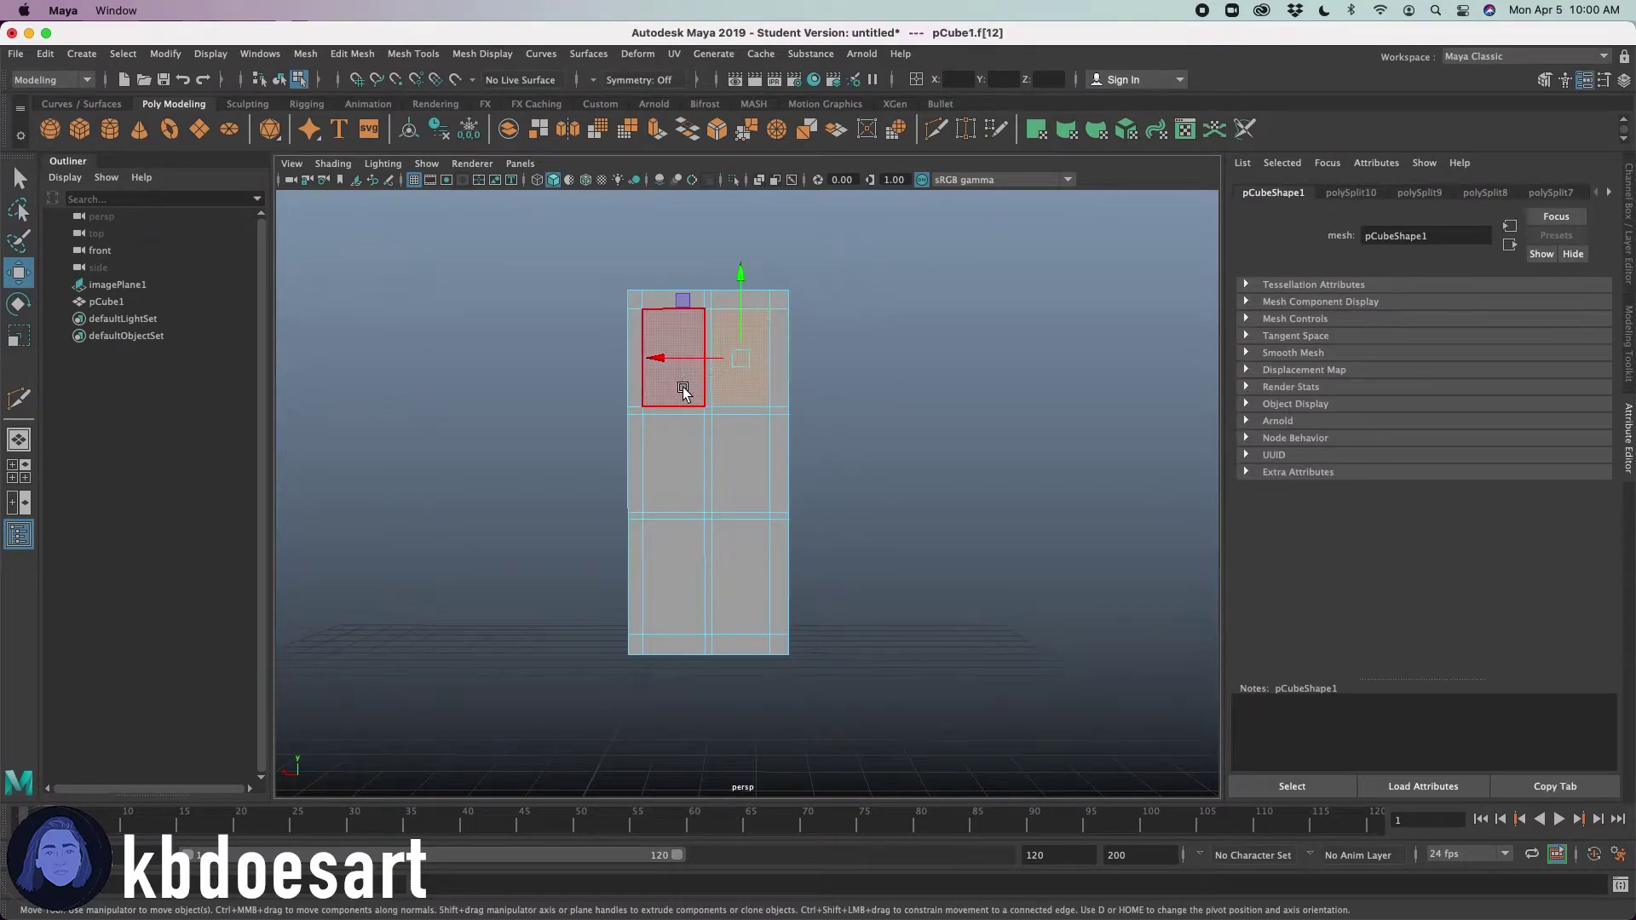
{"action": "left_click", "coordinate": [682, 389], "text": "shift"}
{"action": "left_click", "coordinate": [682, 452], "text": "shift"}
{"action": "left_click", "coordinate": [734, 462], "text": "shift"}
{"action": "left_click", "coordinate": [734, 573], "text": "shift"}
{"action": "left_click", "coordinate": [686, 571], "text": "shift"}
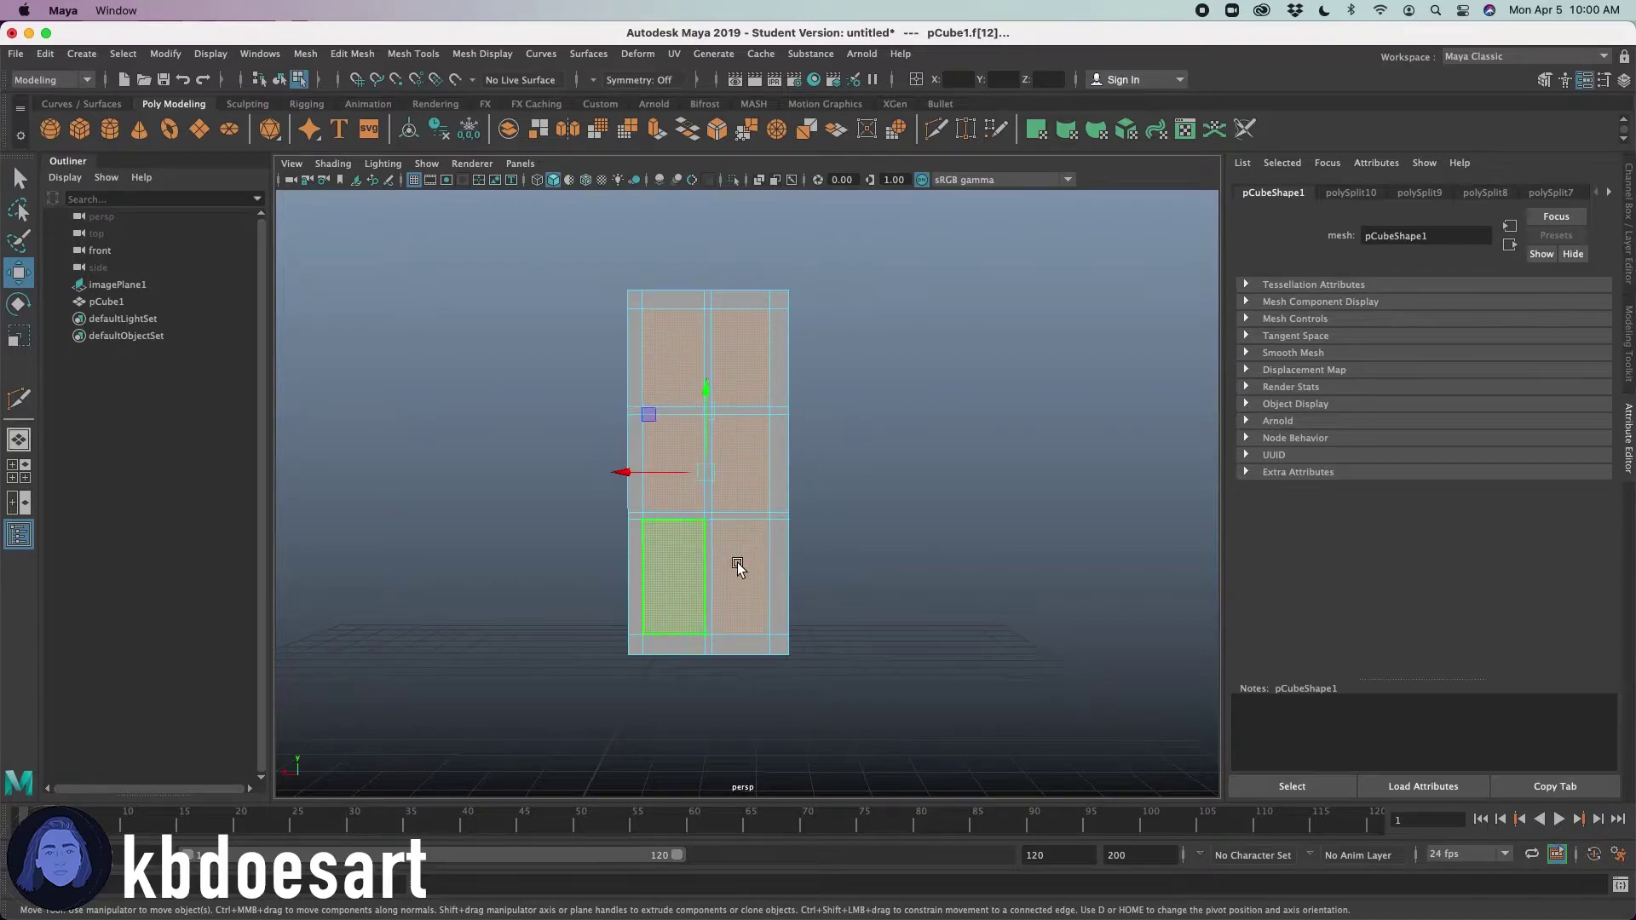
{"action": "left_click_drag", "start_coordinate": [886, 569], "coordinate": [682, 573], "text": "alt"}
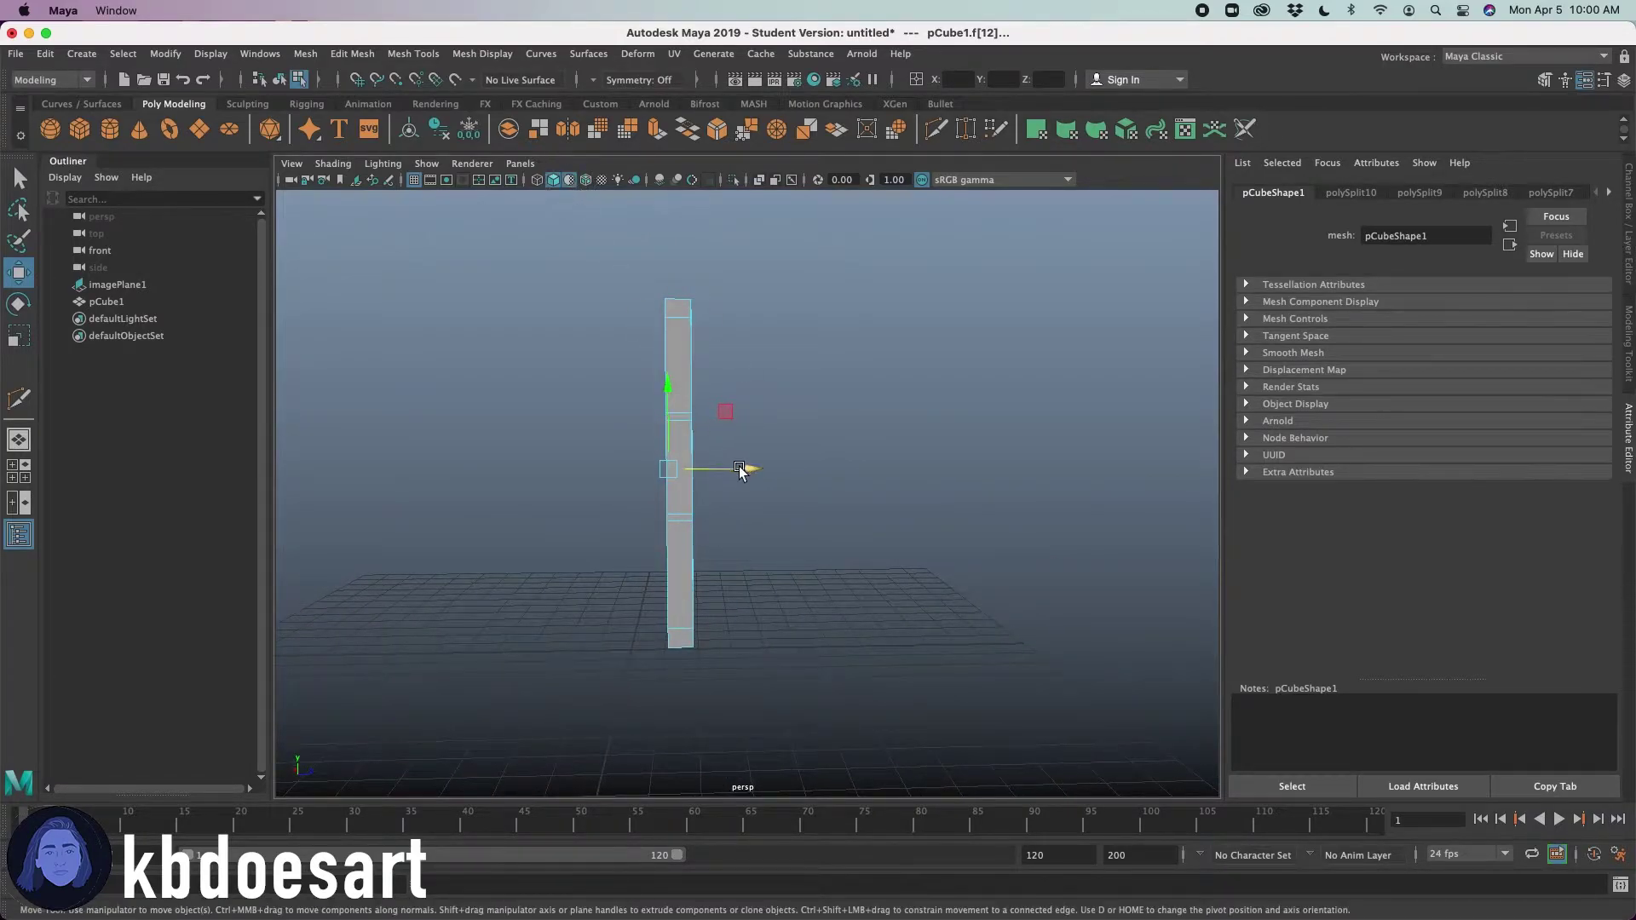
{"action": "left_click_drag", "start_coordinate": [744, 470], "coordinate": [683, 394]}
{"action": "left_click", "coordinate": [808, 460]}
- Select the six pane faces on the sash's back and extrude them inward to about half the panel's thickness, working in wireframe
{"action": "left_click", "coordinate": [683, 392]}
{"action": "left_click", "coordinate": [736, 376], "text": "shift"}
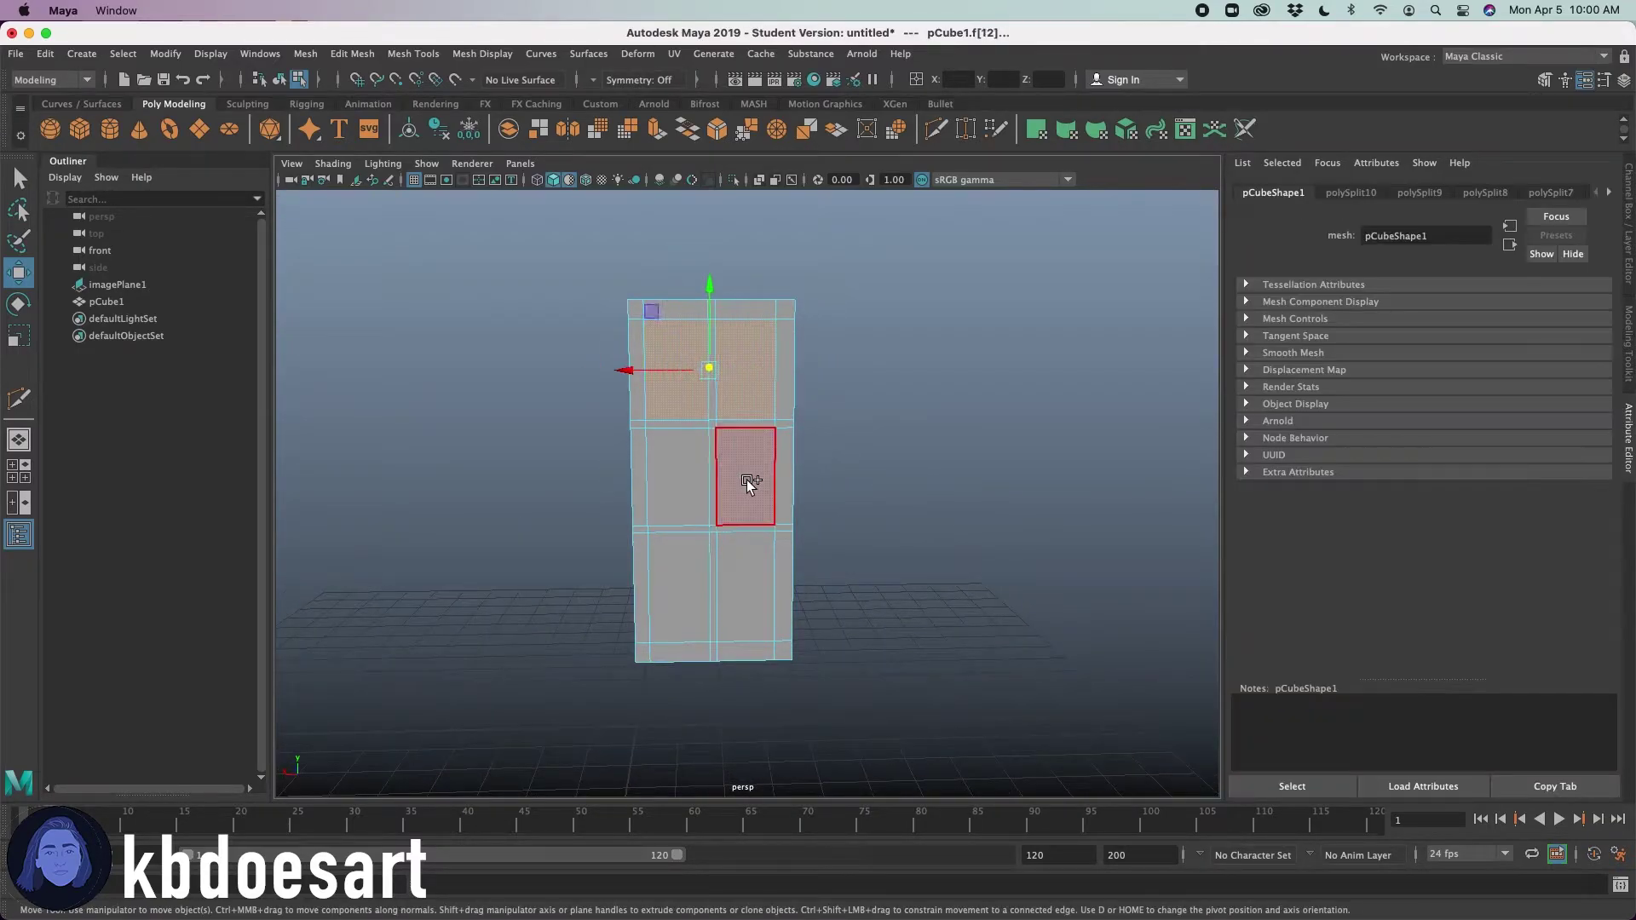
{"action": "left_click", "coordinate": [747, 479], "text": "shift"}
{"action": "left_click", "coordinate": [681, 487], "text": "shift"}
{"action": "left_click", "coordinate": [681, 580], "text": "shift"}
{"action": "left_click", "coordinate": [756, 563], "text": "shift"}
{"action": "left_click_drag", "start_coordinate": [953, 464], "coordinate": [809, 550], "text": "alt"}
{"action": "key", "text": "ctrl+e"}
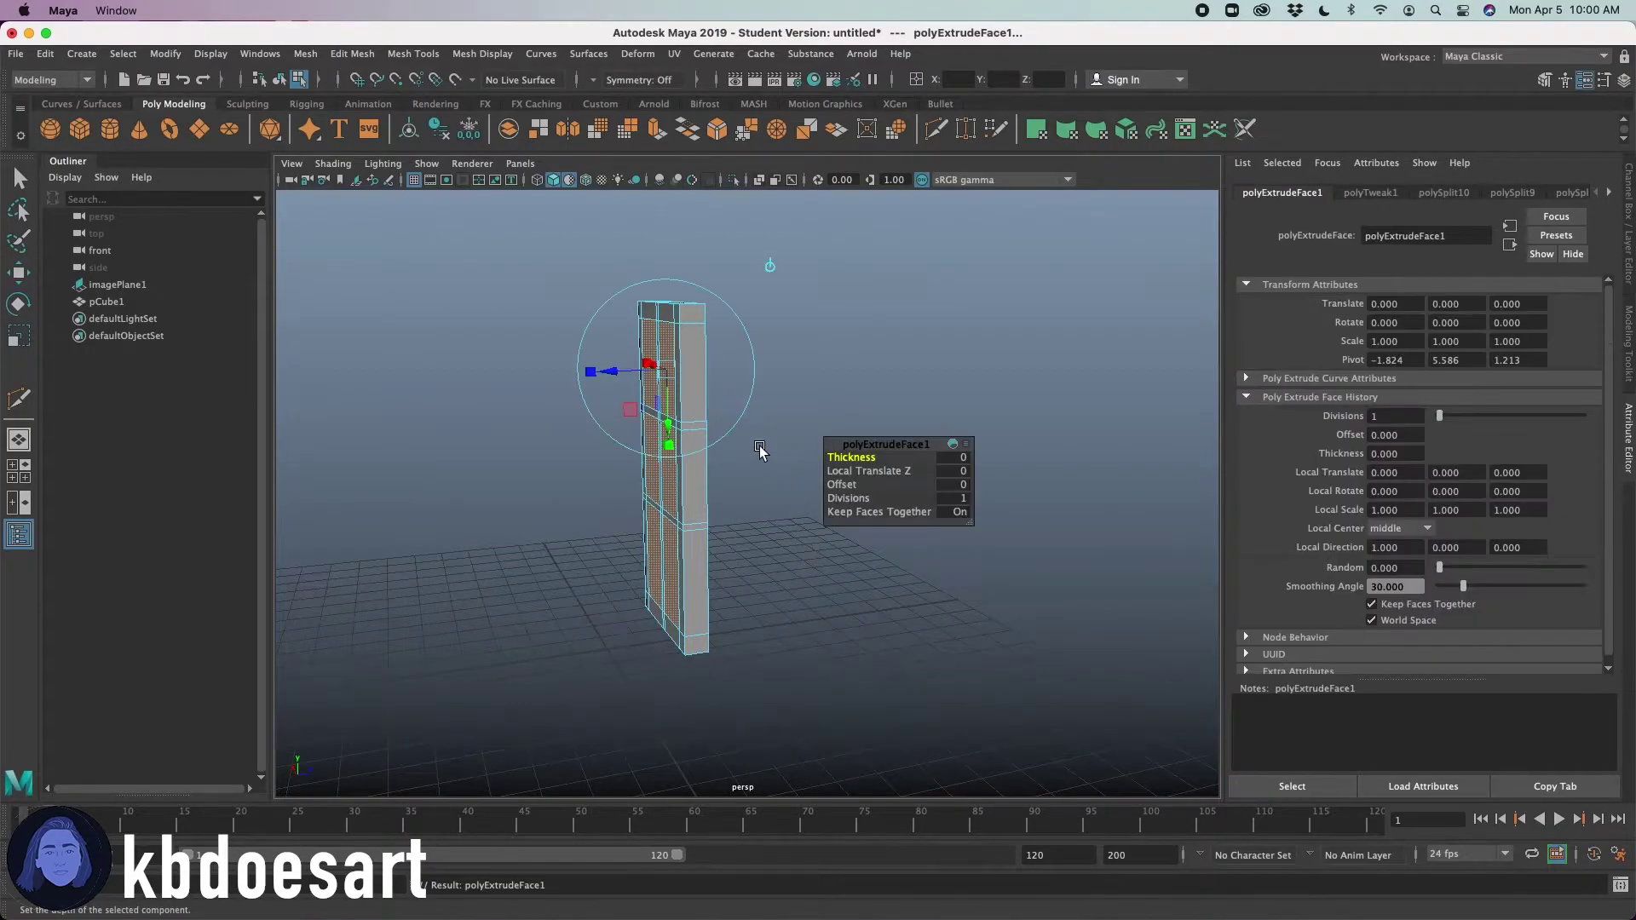
{"action": "left_click_drag", "start_coordinate": [775, 581], "coordinate": [743, 569], "text": "alt"}
{"action": "left_click", "coordinate": [537, 180]}
{"action": "left_click_drag", "start_coordinate": [762, 368], "coordinate": [747, 366], "text": "alt"}
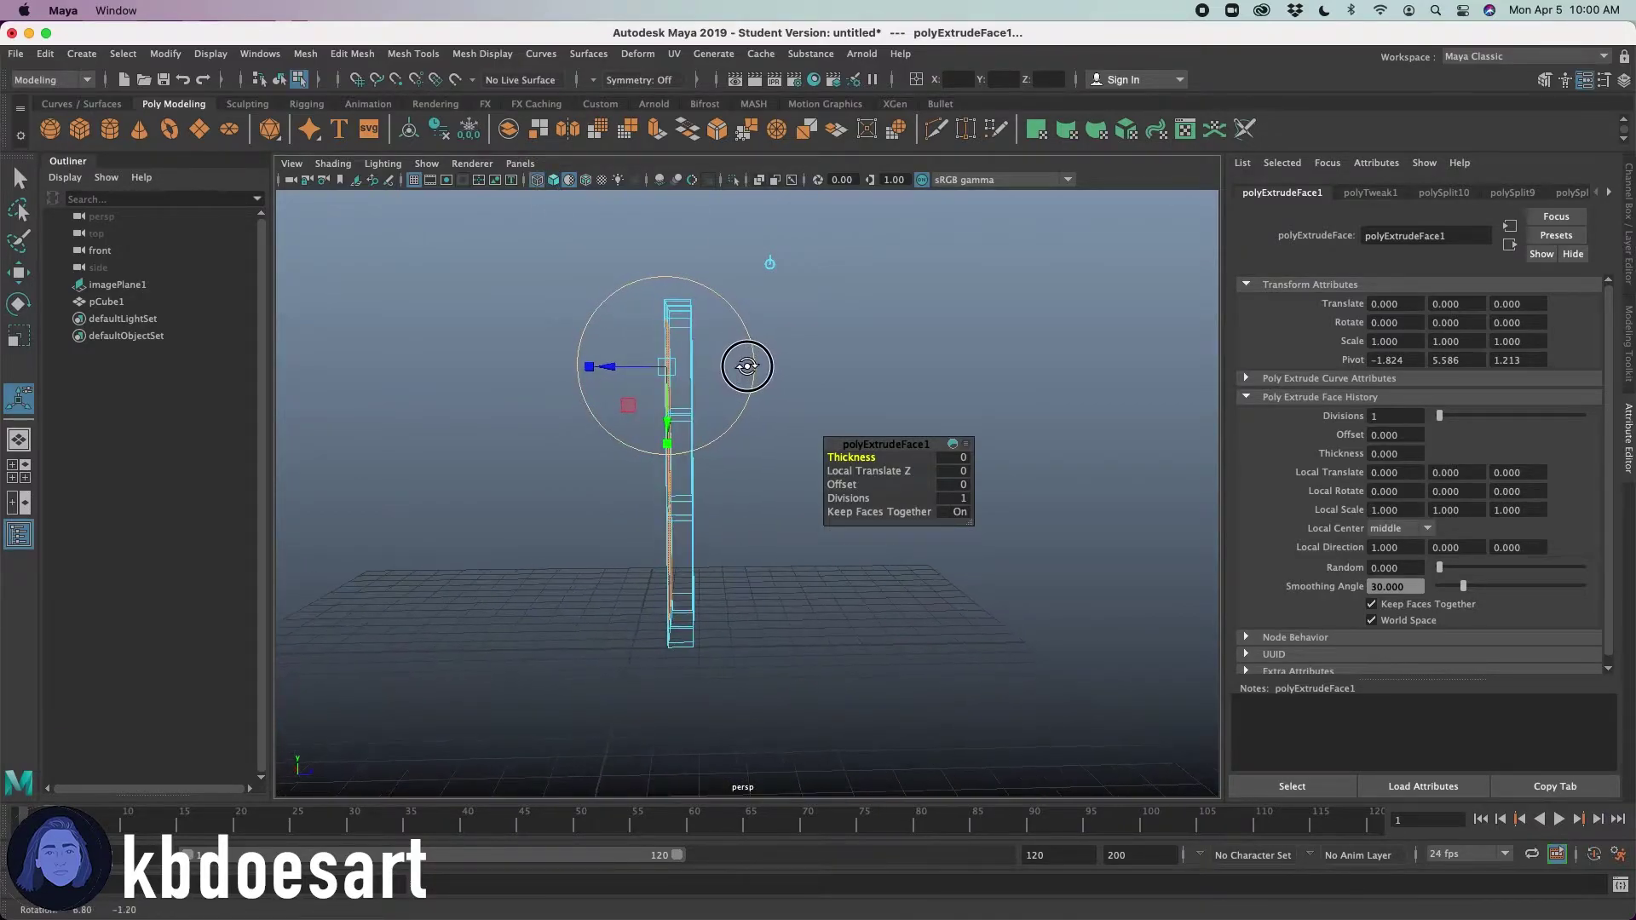
{"action": "left_click_drag", "start_coordinate": [617, 365], "coordinate": [650, 365]}
{"action": "left_click_drag", "start_coordinate": [770, 358], "coordinate": [604, 363], "text": "alt"}
{"action": "left_click", "coordinate": [954, 307]}
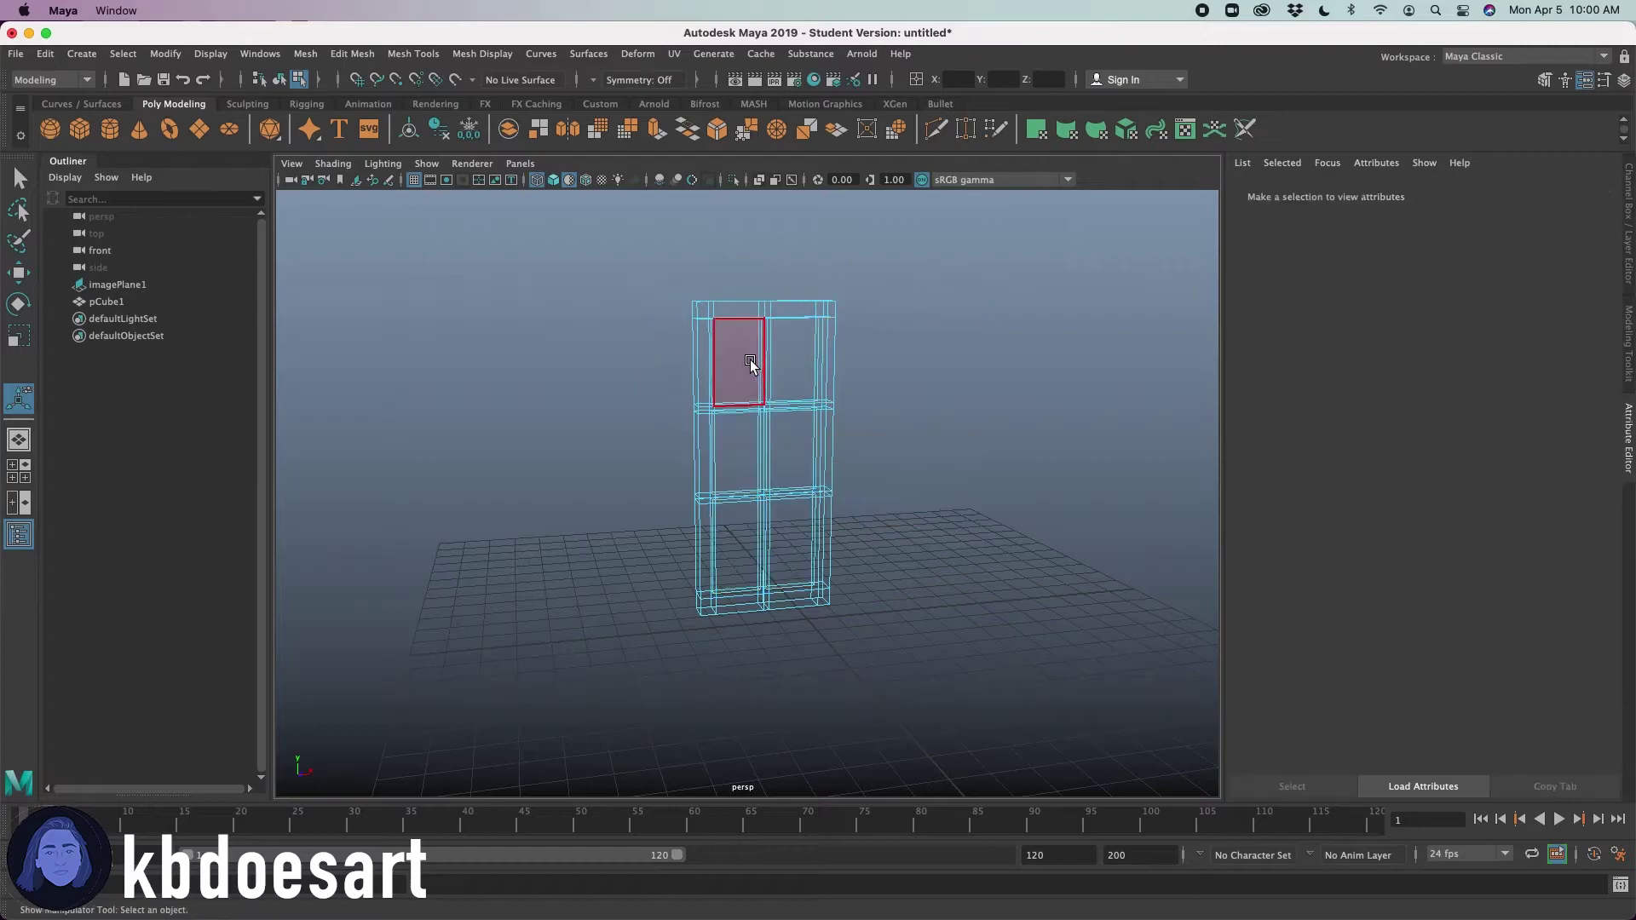
- Select the six pane faces on the sash's front and extrude them inward with a Local Translate Z of about -0.249
{"action": "left_click", "coordinate": [750, 364]}
{"action": "left_click", "coordinate": [792, 364], "text": "shift"}
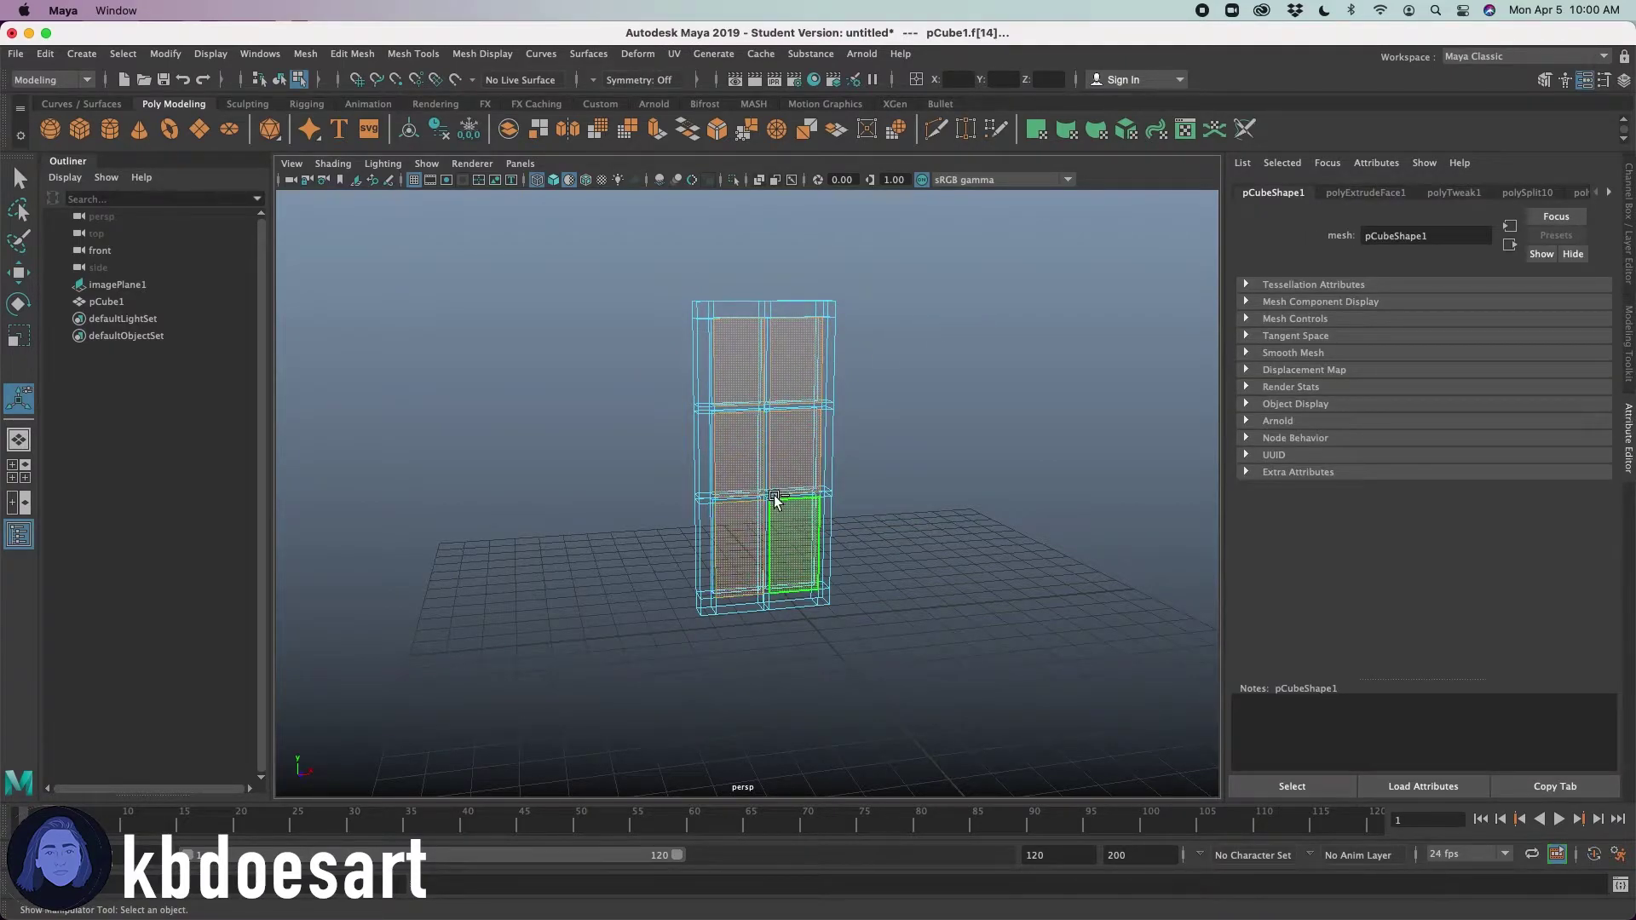
{"action": "left_click_drag", "start_coordinate": [775, 502], "coordinate": [758, 439], "text": "alt"}
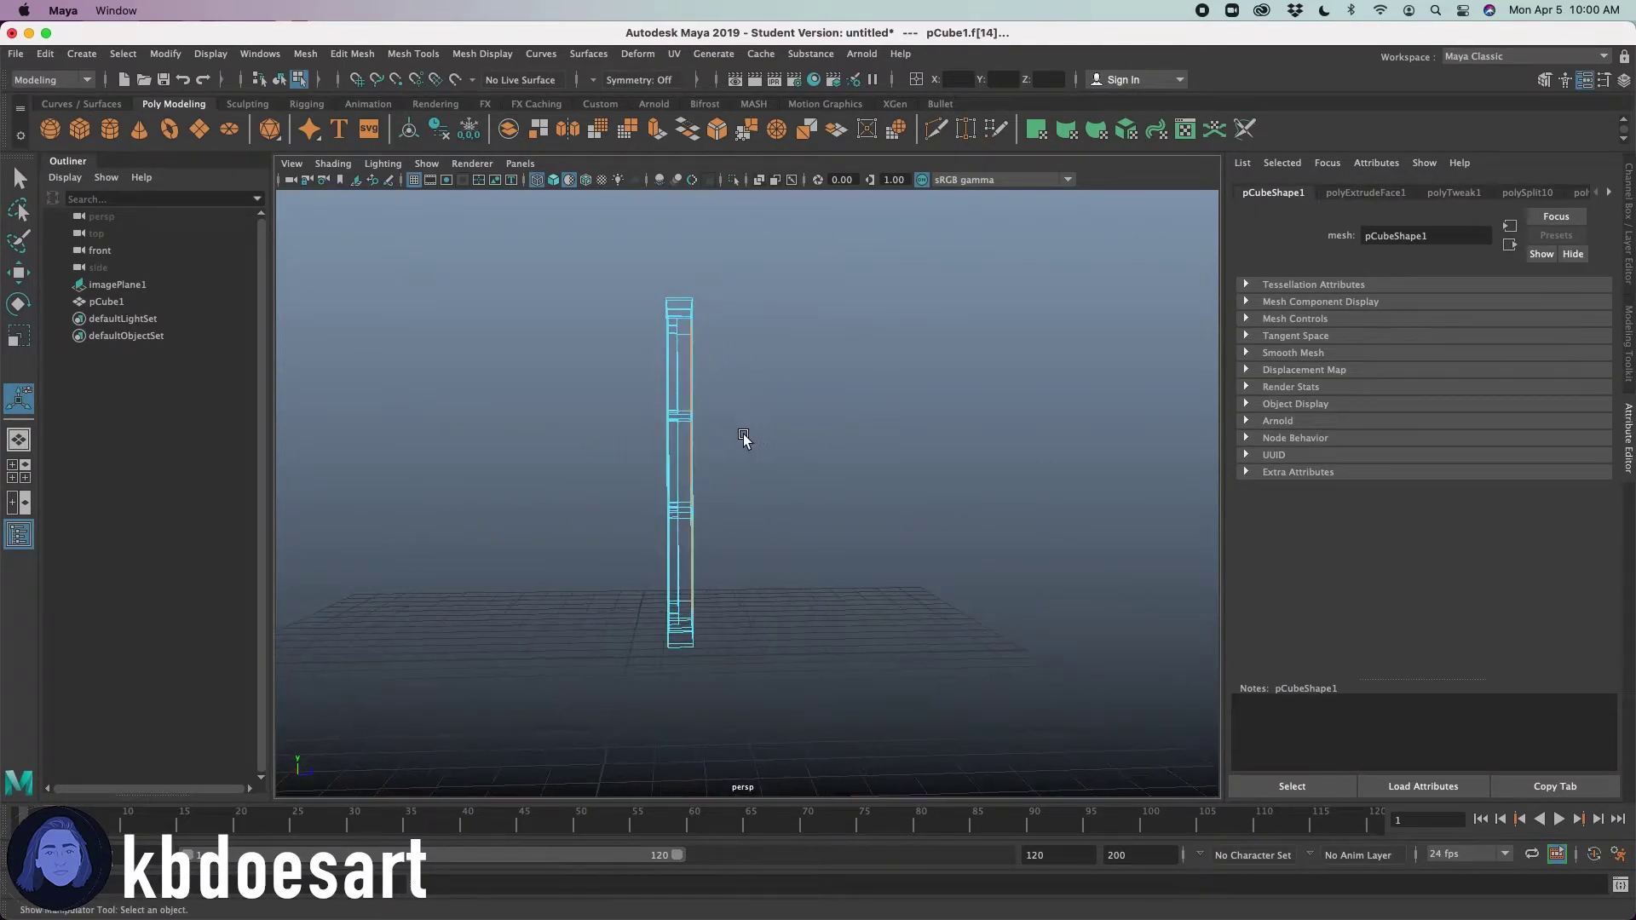
{"action": "key", "text": "ctrl+e"}
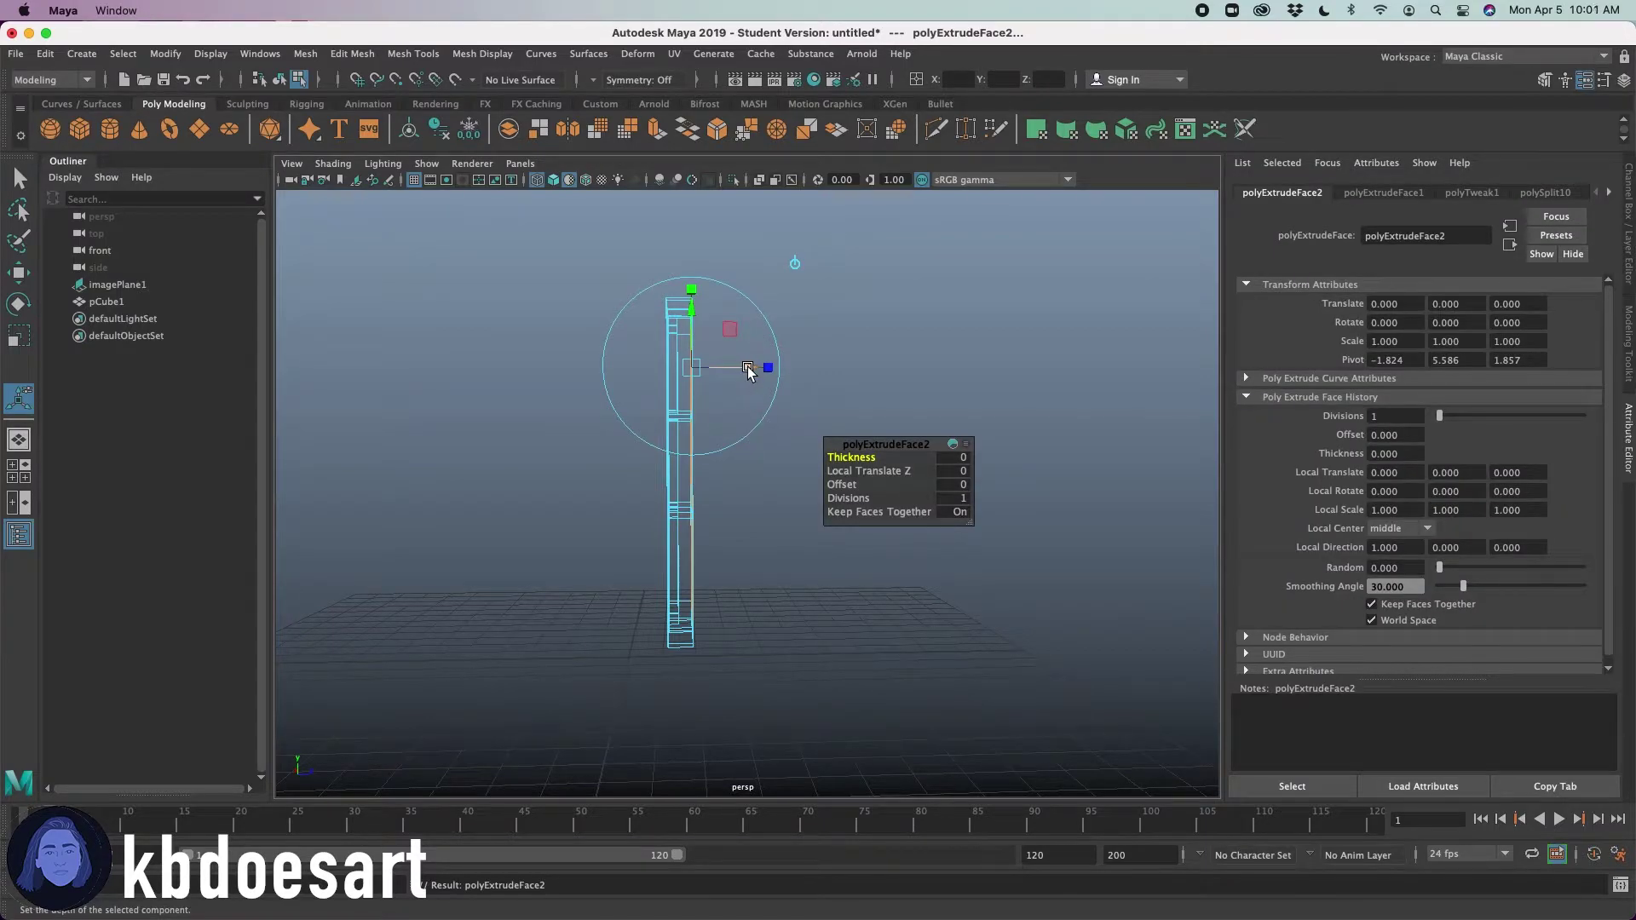
{"action": "mouse_move", "coordinate": [749, 373]}
{"action": "left_mouse_down"}
{"action": "mouse_move", "coordinate": [708, 391]}
{"action": "mouse_move", "coordinate": [682, 376]}
{"action": "left_mouse_up"}
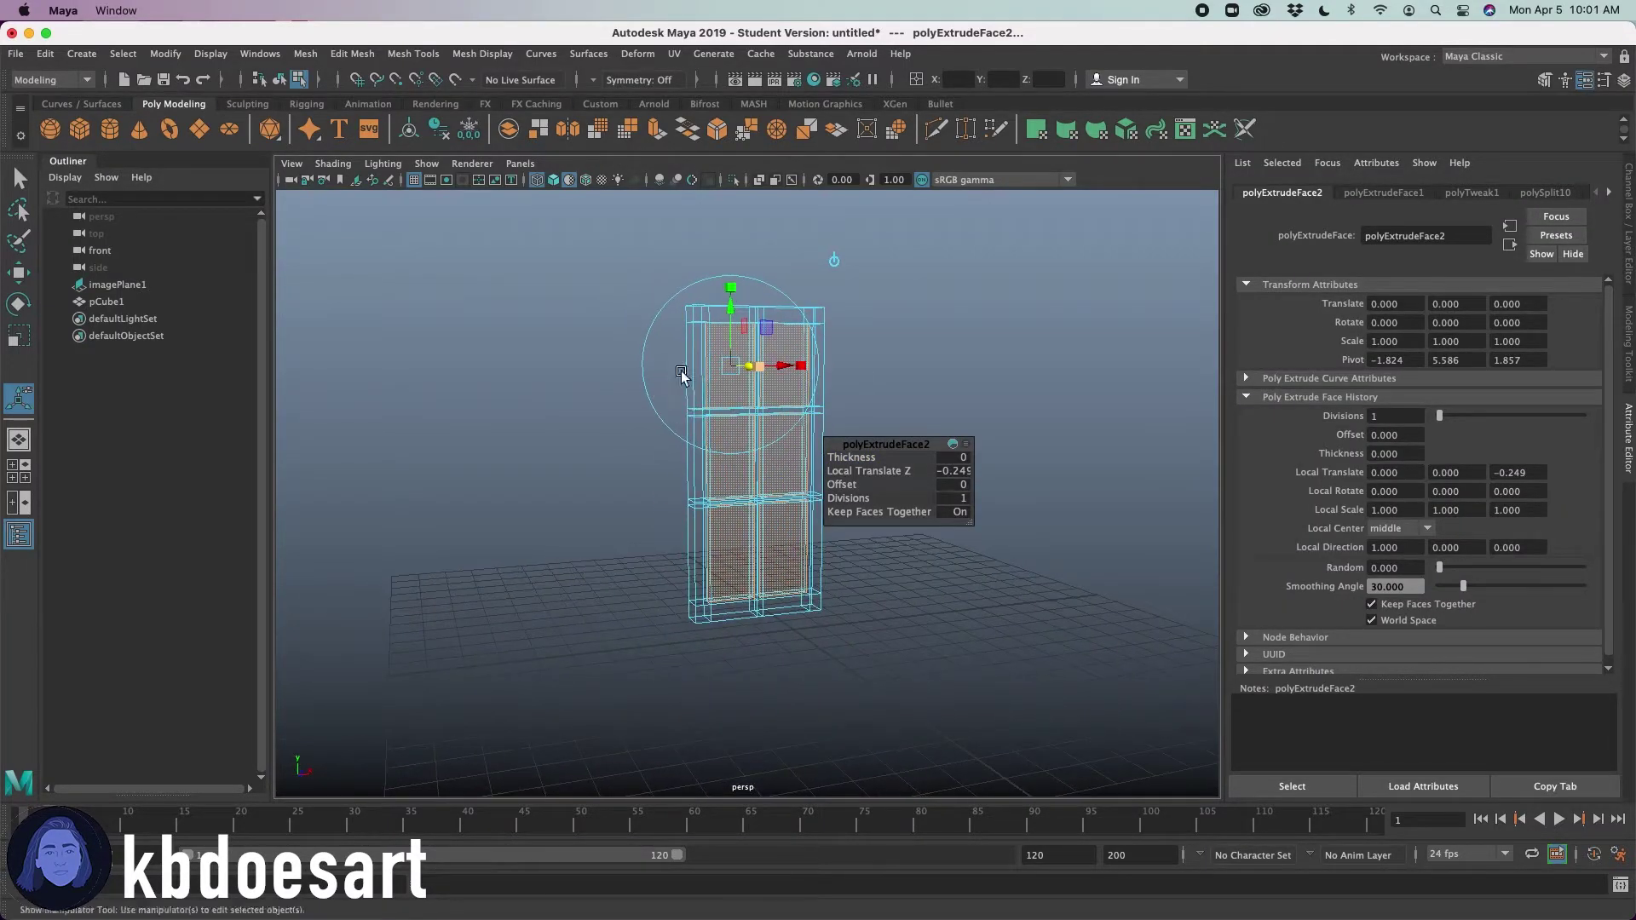
- Return the perspective view to shaded display, switch the sash to object selection and deselect it
{"action": "left_click", "coordinate": [554, 179]}
{"action": "left_click", "coordinate": [959, 409]}
{"action": "left_click_drag", "start_coordinate": [958, 413], "coordinate": [939, 345], "text": "alt"}
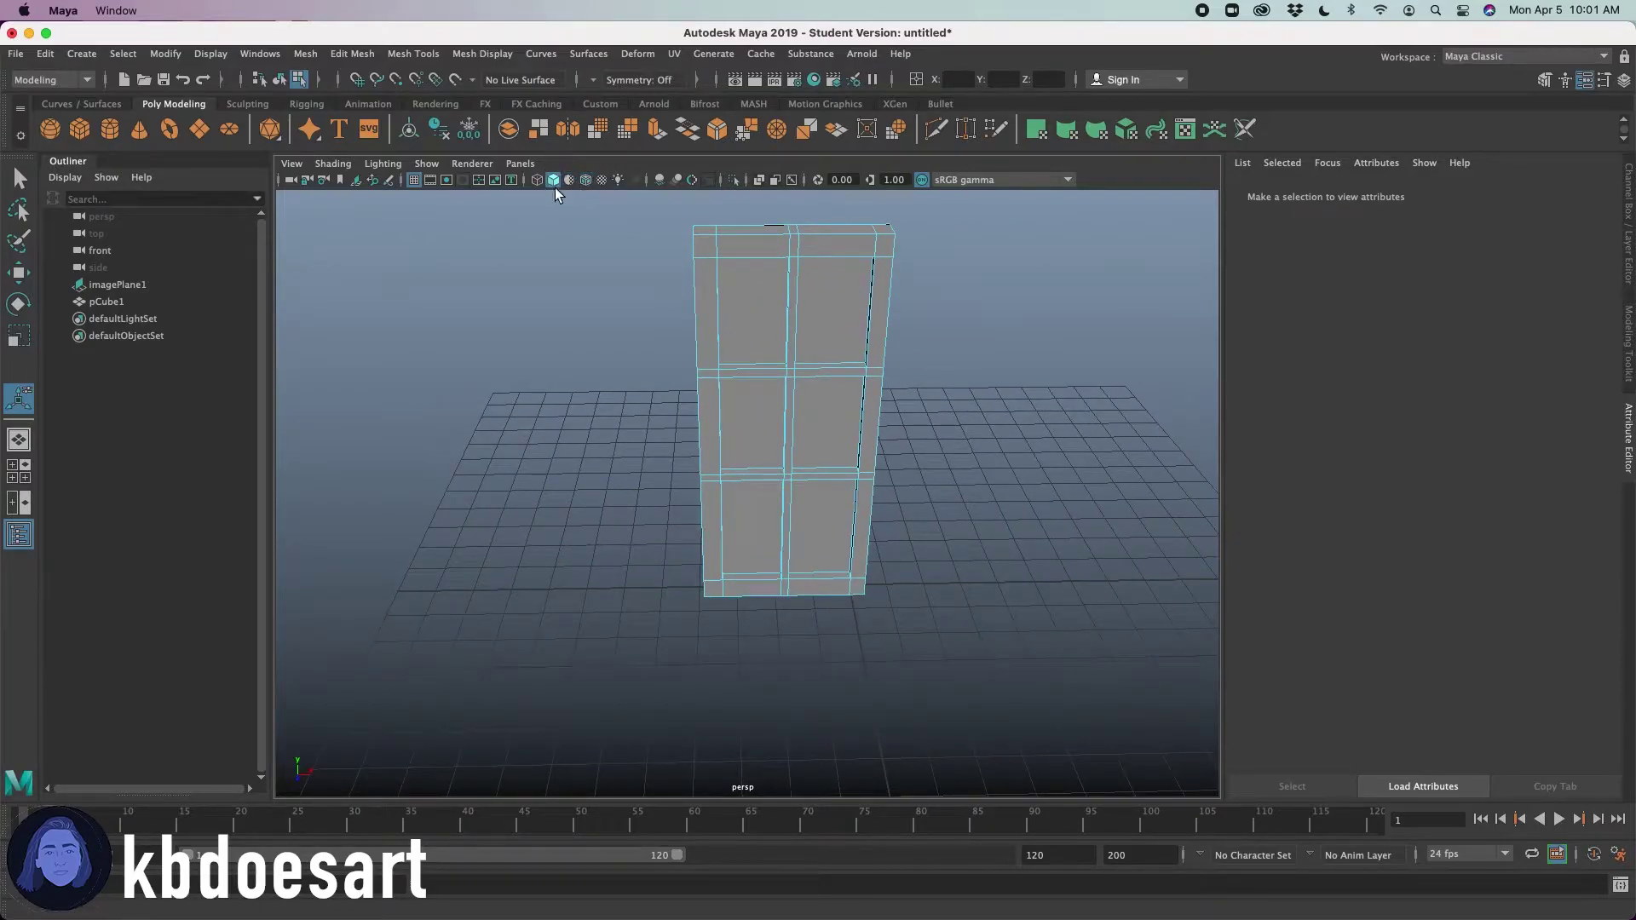
{"action": "left_click", "coordinate": [550, 179]}
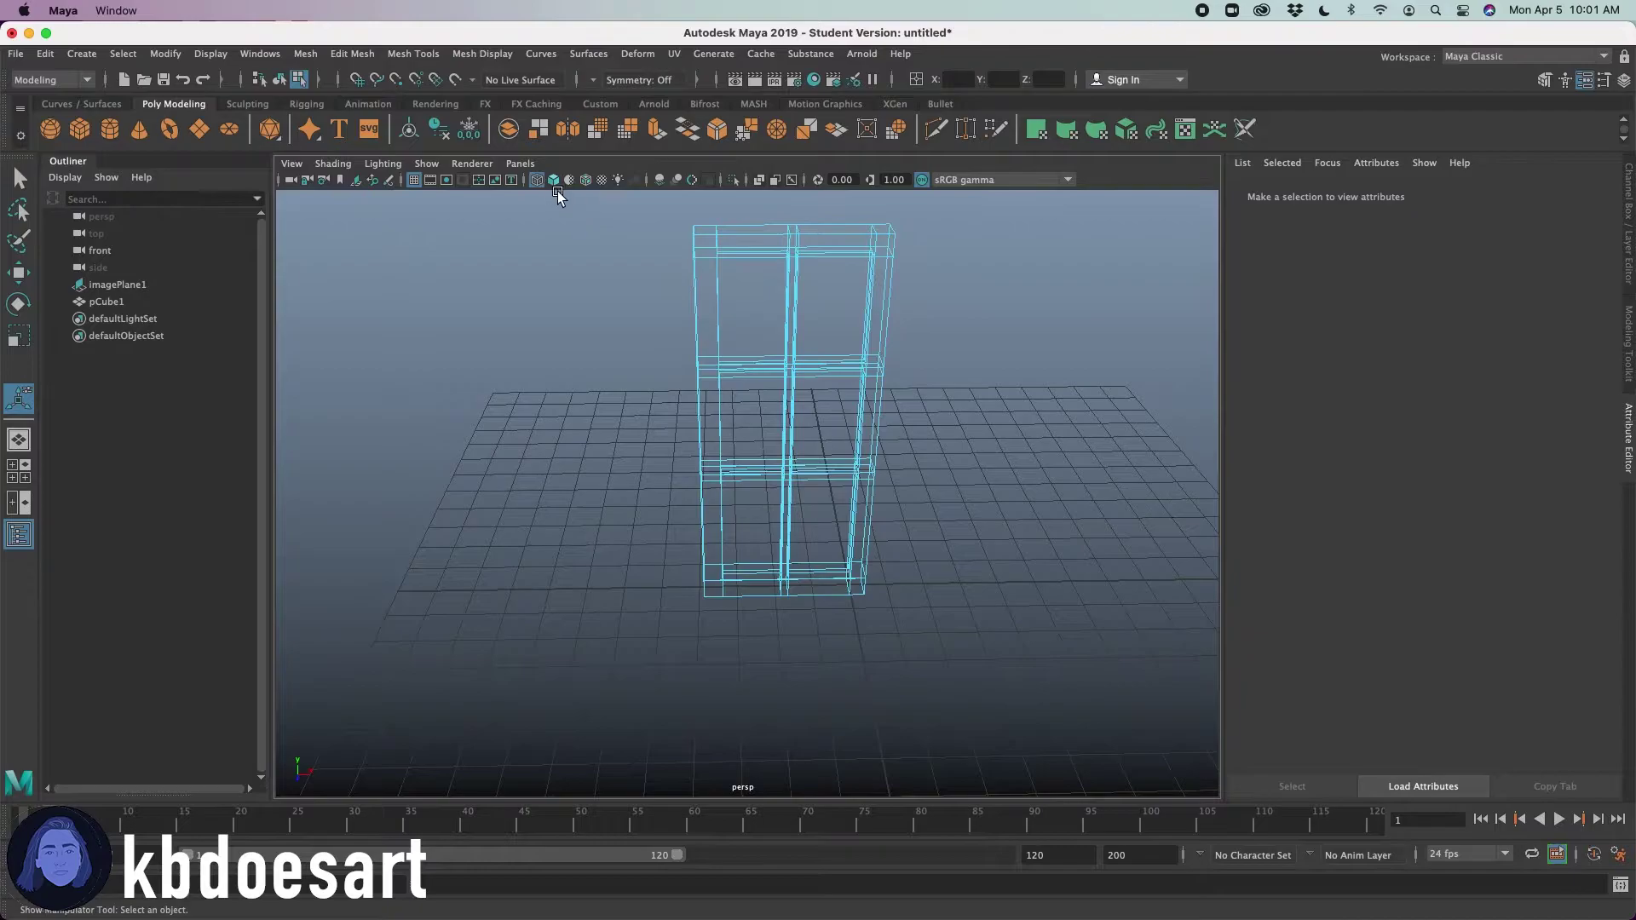
{"action": "left_click", "coordinate": [554, 179]}
{"action": "left_click", "coordinate": [831, 307]}
{"action": "right_click_drag", "start_coordinate": [963, 294], "coordinate": [1004, 283]}
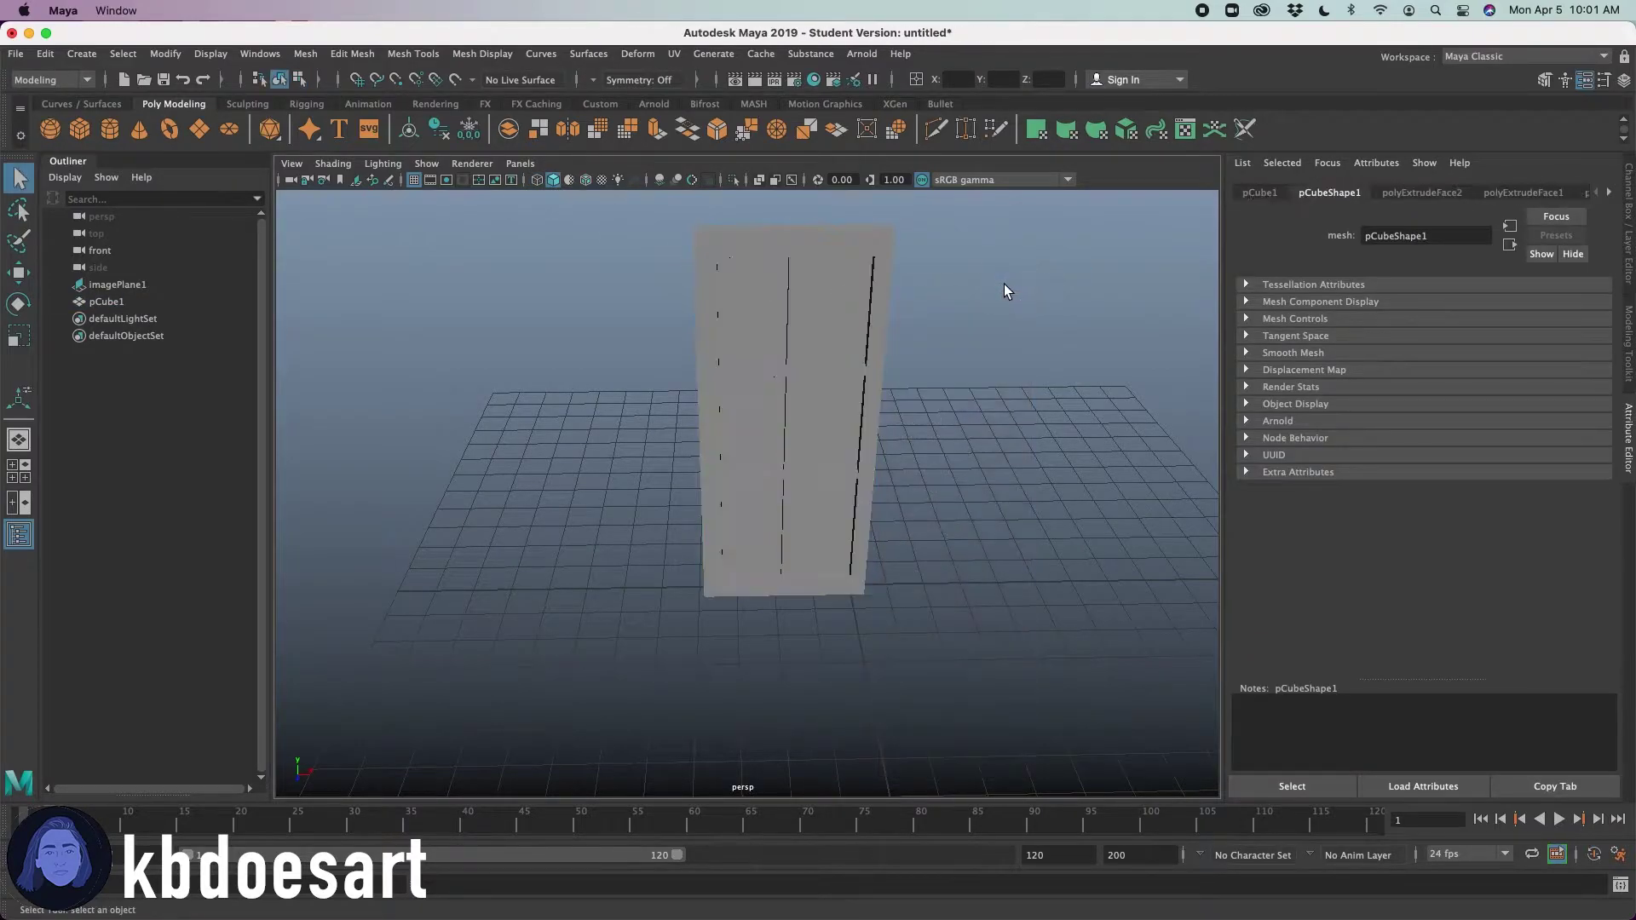
{"action": "left_click", "coordinate": [1004, 283]}
{"action": "left_click_drag", "start_coordinate": [1004, 284], "coordinate": [1019, 394], "text": "alt"}
- Display wireframe on shaded in the front view and frame the whole window in the reference image
{"action": "key", "text": "space"}
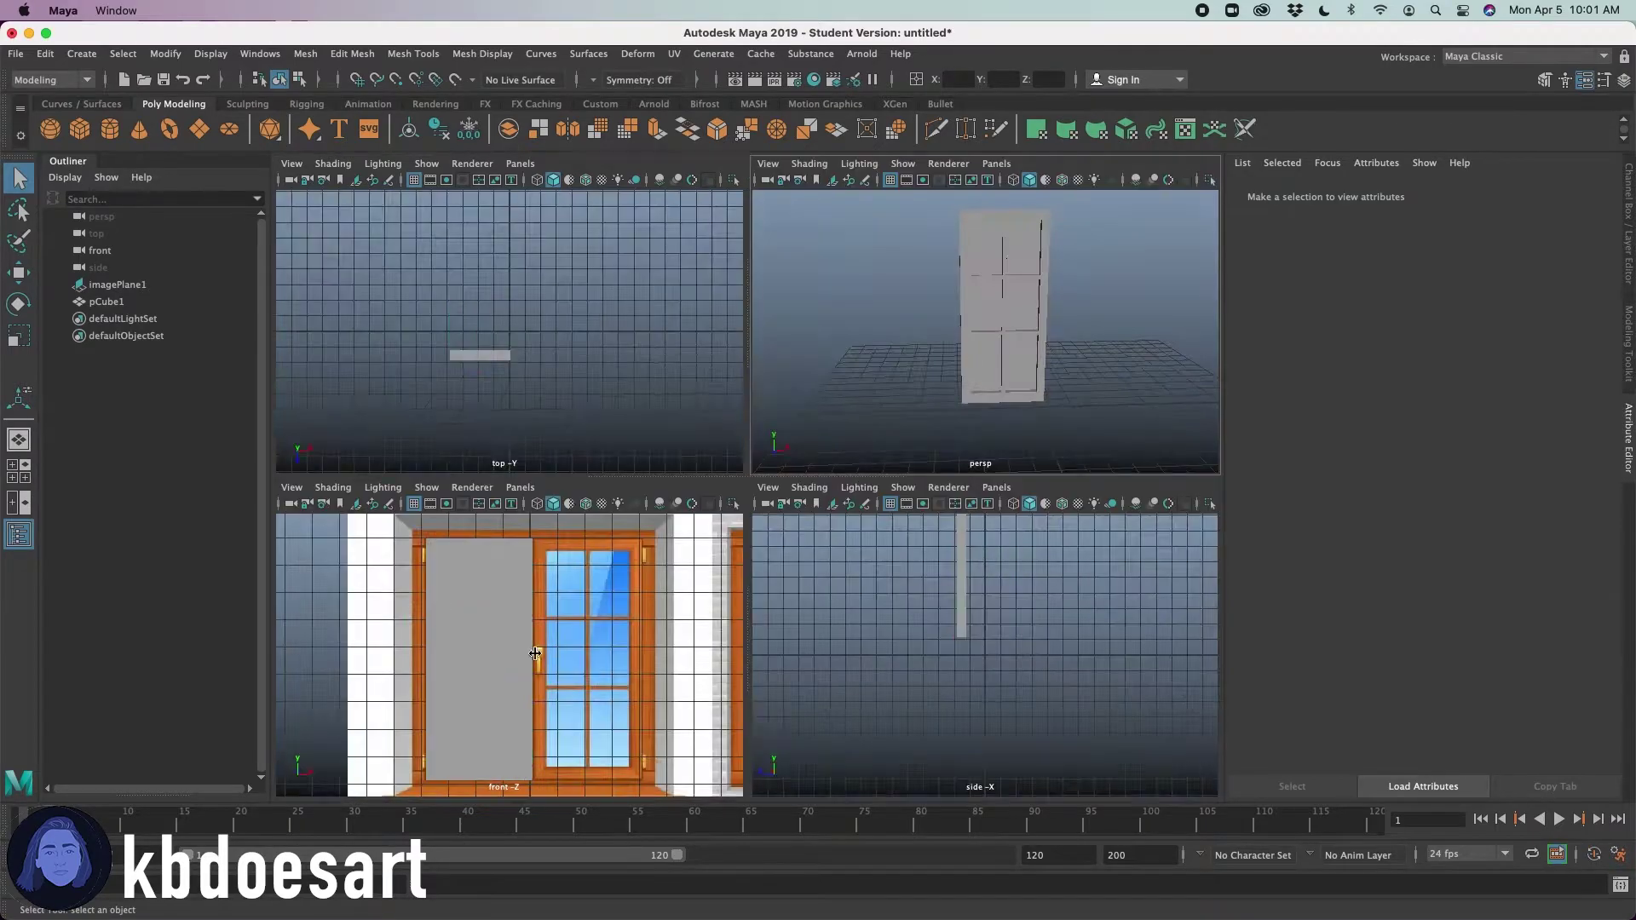
{"action": "key", "text": "space"}
{"action": "left_click", "coordinate": [750, 377]}
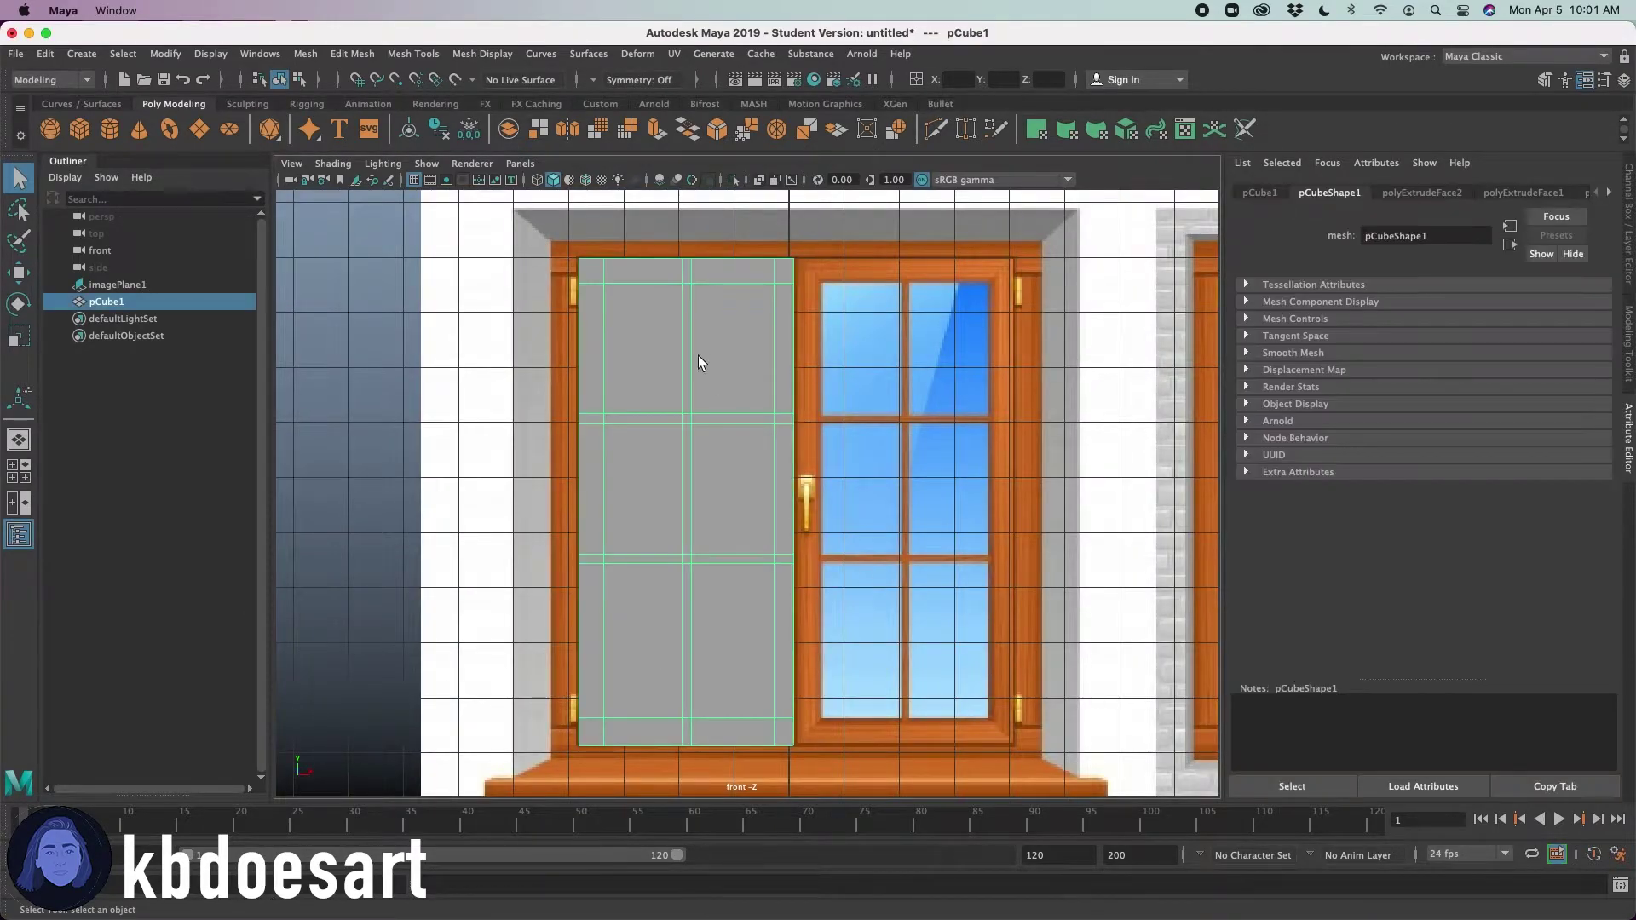
{"action": "left_click", "coordinate": [538, 181]}
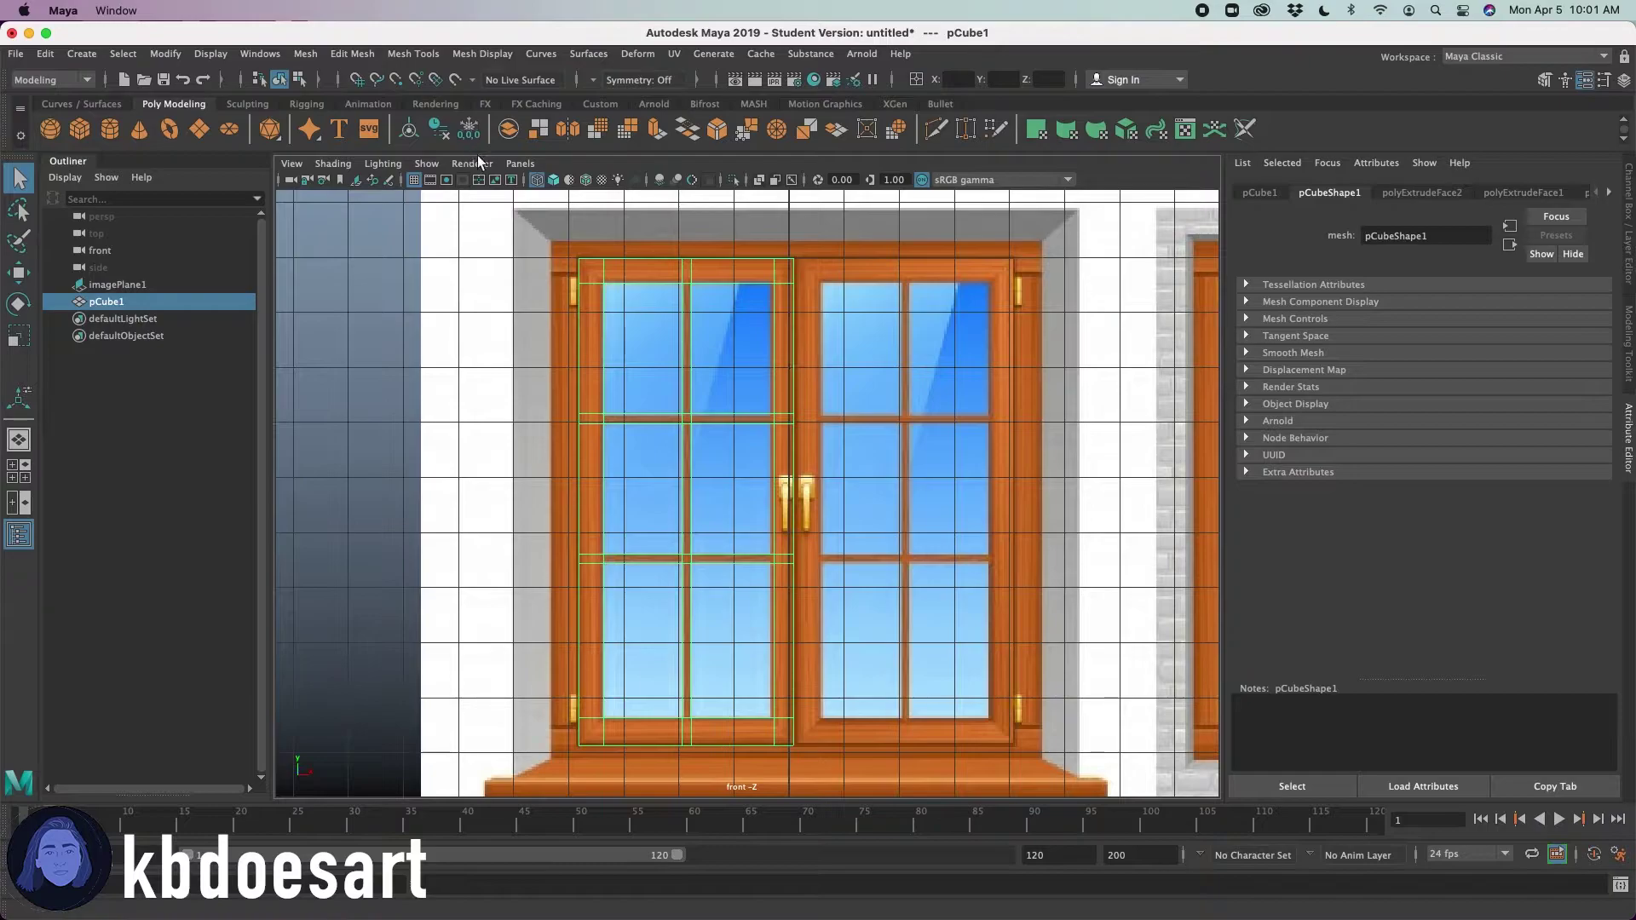
{"action": "left_click", "coordinate": [553, 180]}
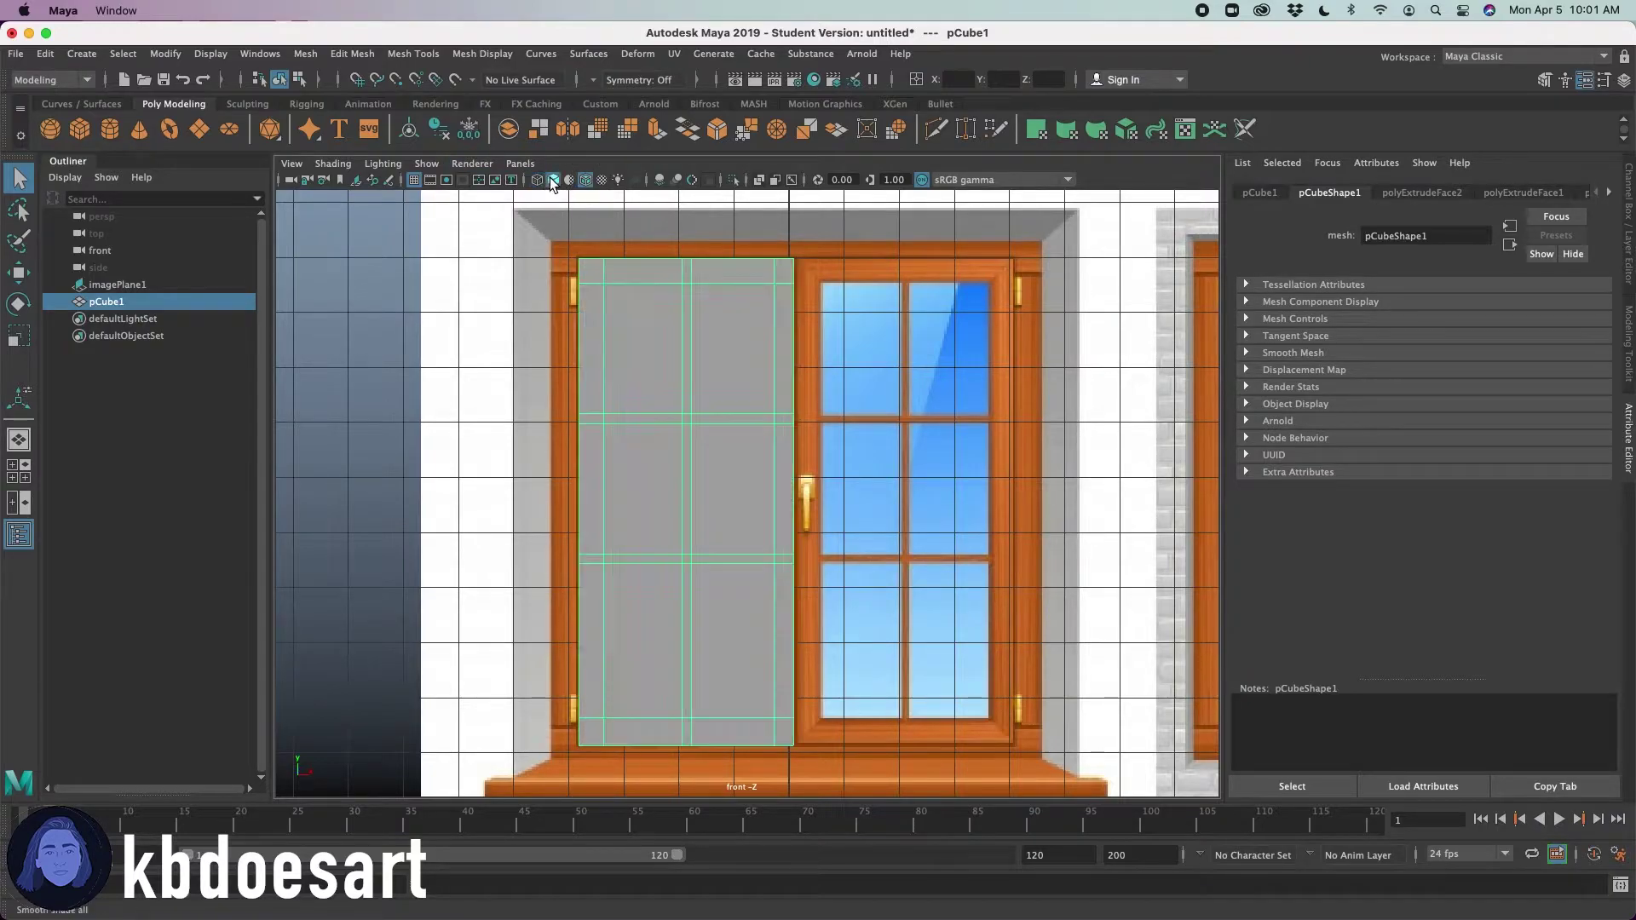
{"action": "left_click", "coordinate": [935, 493]}
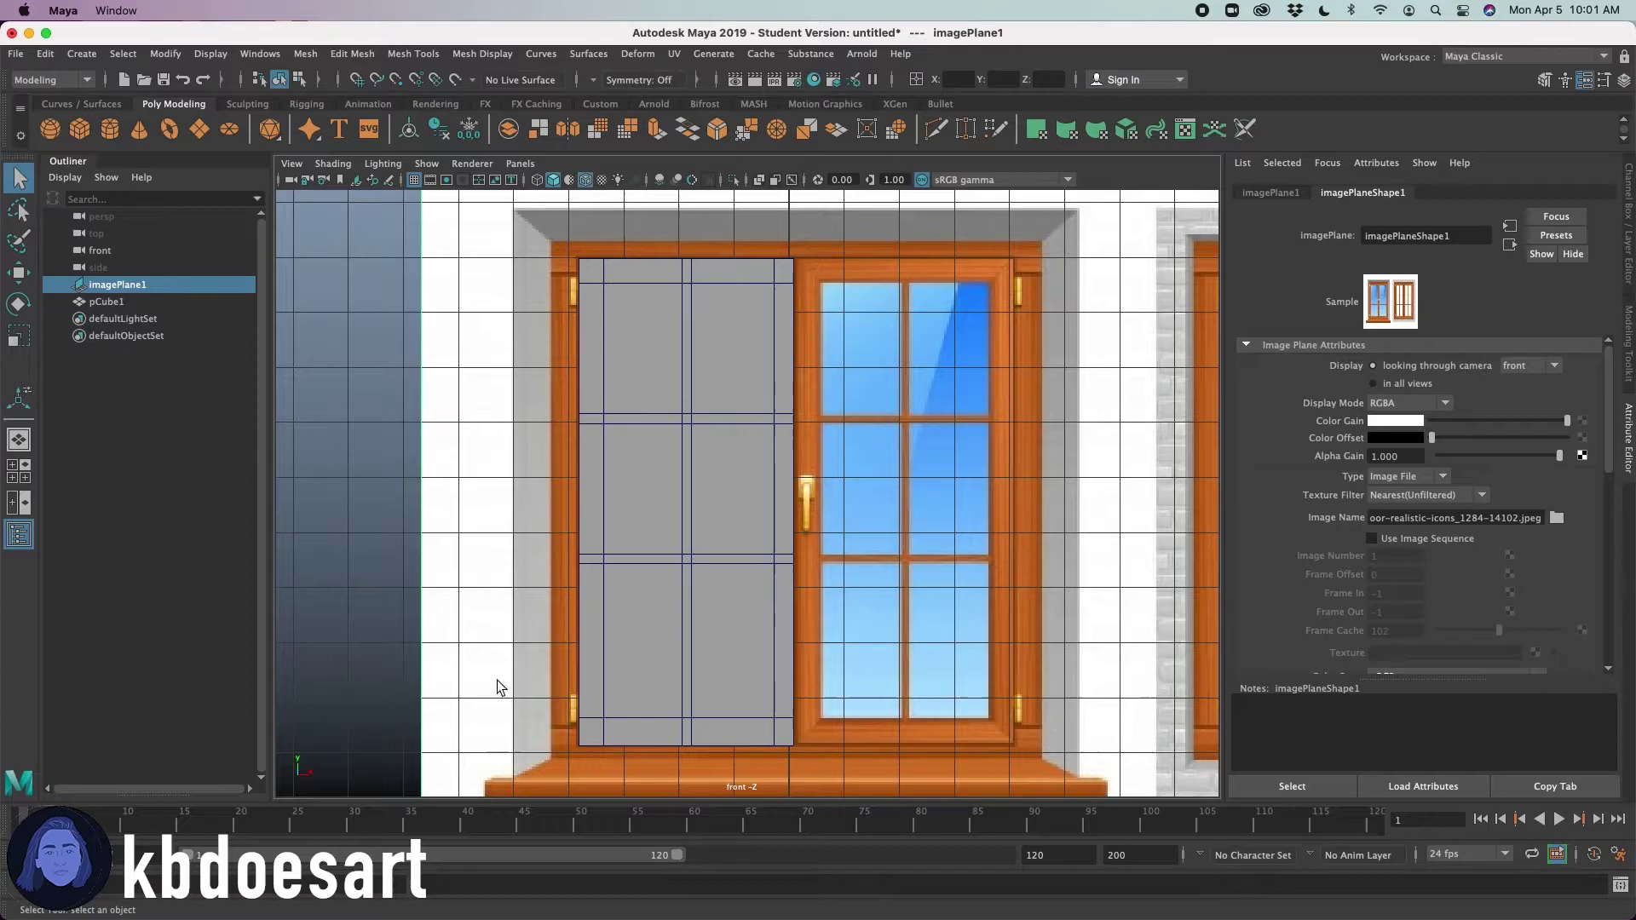
{"action": "right_click_drag", "start_coordinate": [900, 494], "coordinate": [820, 518], "text": "alt"}
{"action": "middle_click_drag", "start_coordinate": [819, 518], "coordinate": [779, 501], "text": "alt"}
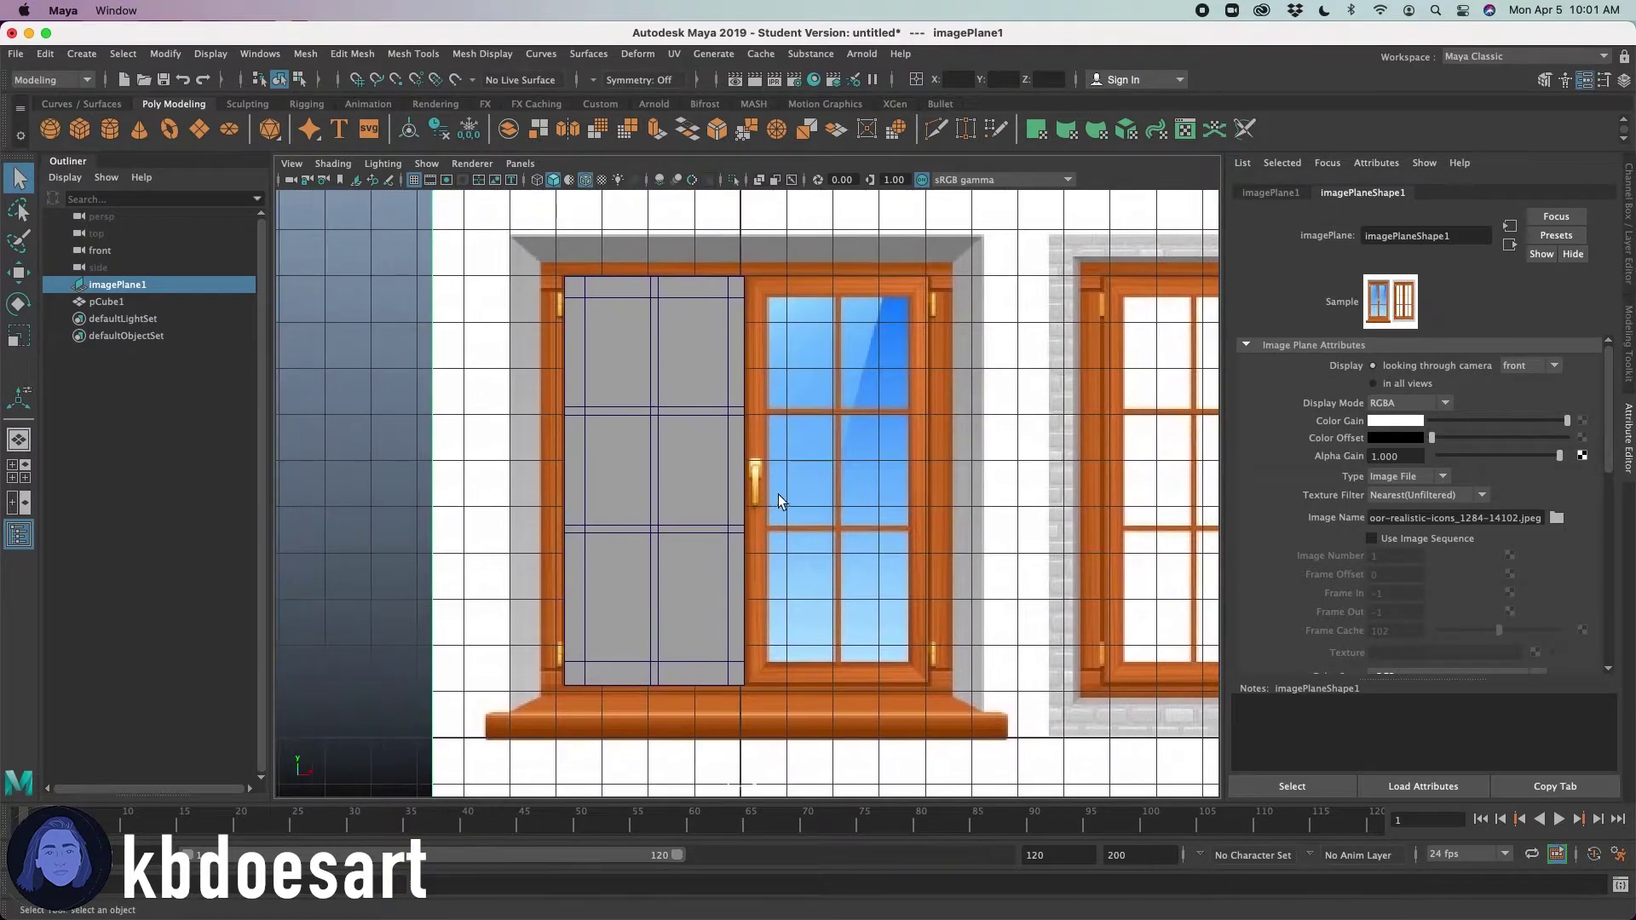
- Create a new polygon cube in the front view and raise it to the reference window's top frame rail
{"action": "left_click", "coordinate": [78, 126]}
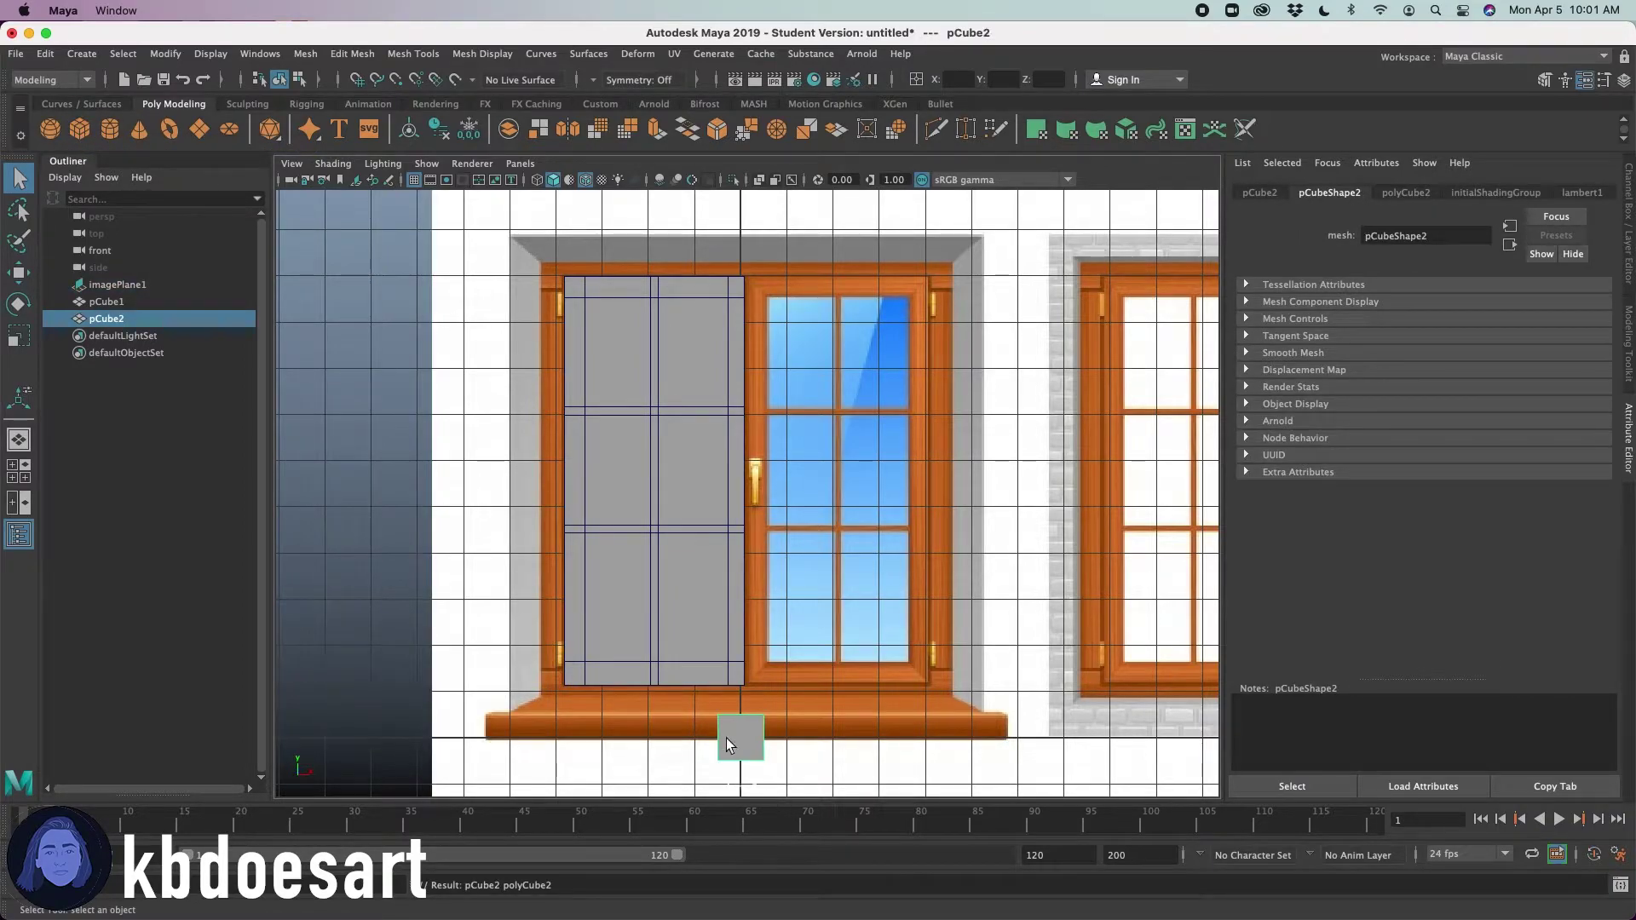
{"action": "left_click", "coordinate": [726, 738]}
{"action": "key", "text": "w"}
{"action": "left_click_drag", "start_coordinate": [738, 652], "coordinate": [755, 220]}
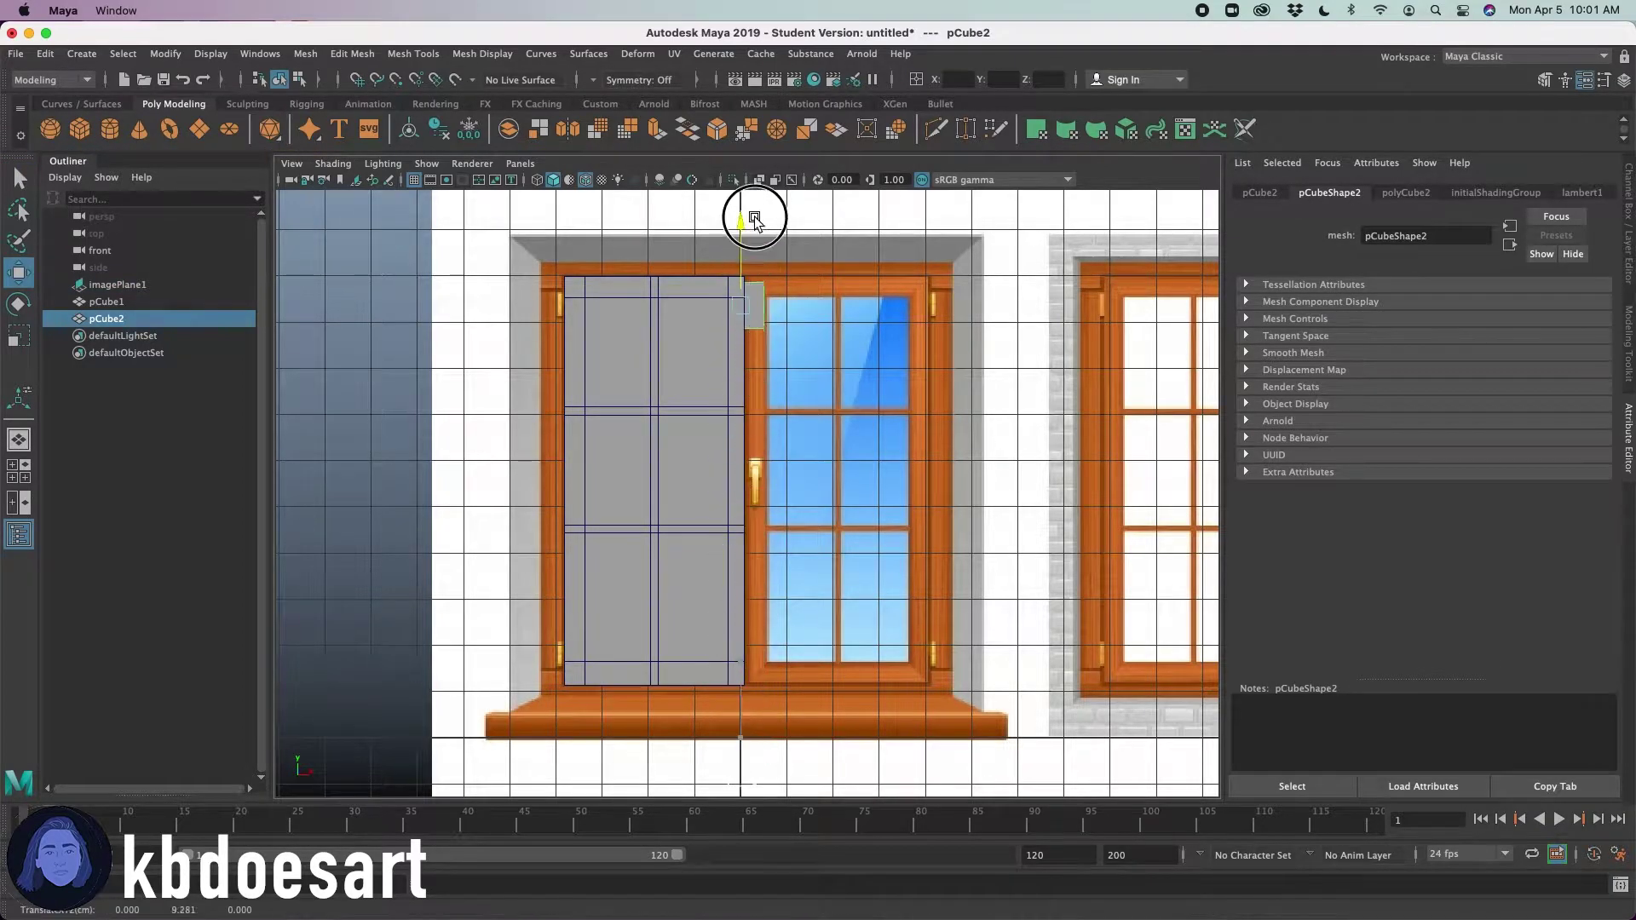
- Flatten the new cube to about 0.424 in Y and fit it to the height of the top frame rail
{"action": "key", "text": "r"}
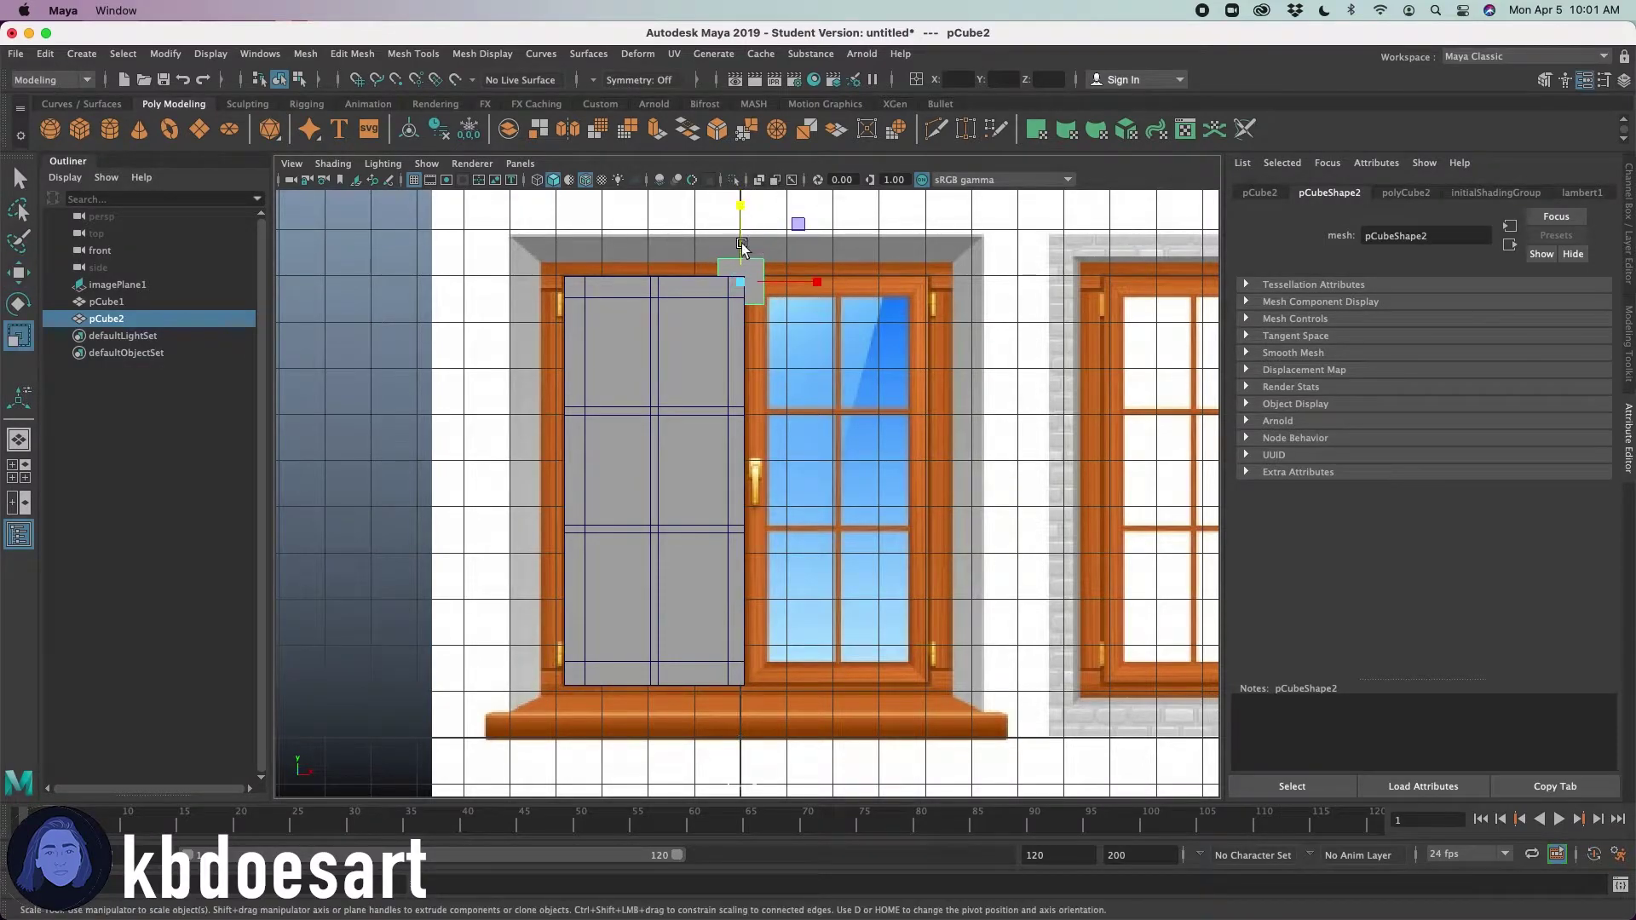
{"action": "mouse_move", "coordinate": [743, 209]}
{"action": "left_mouse_down"}
{"action": "mouse_move", "coordinate": [752, 247]}
{"action": "mouse_move", "coordinate": [740, 232]}
{"action": "left_mouse_up"}
{"action": "key", "text": "w"}
{"action": "key", "text": "r"}
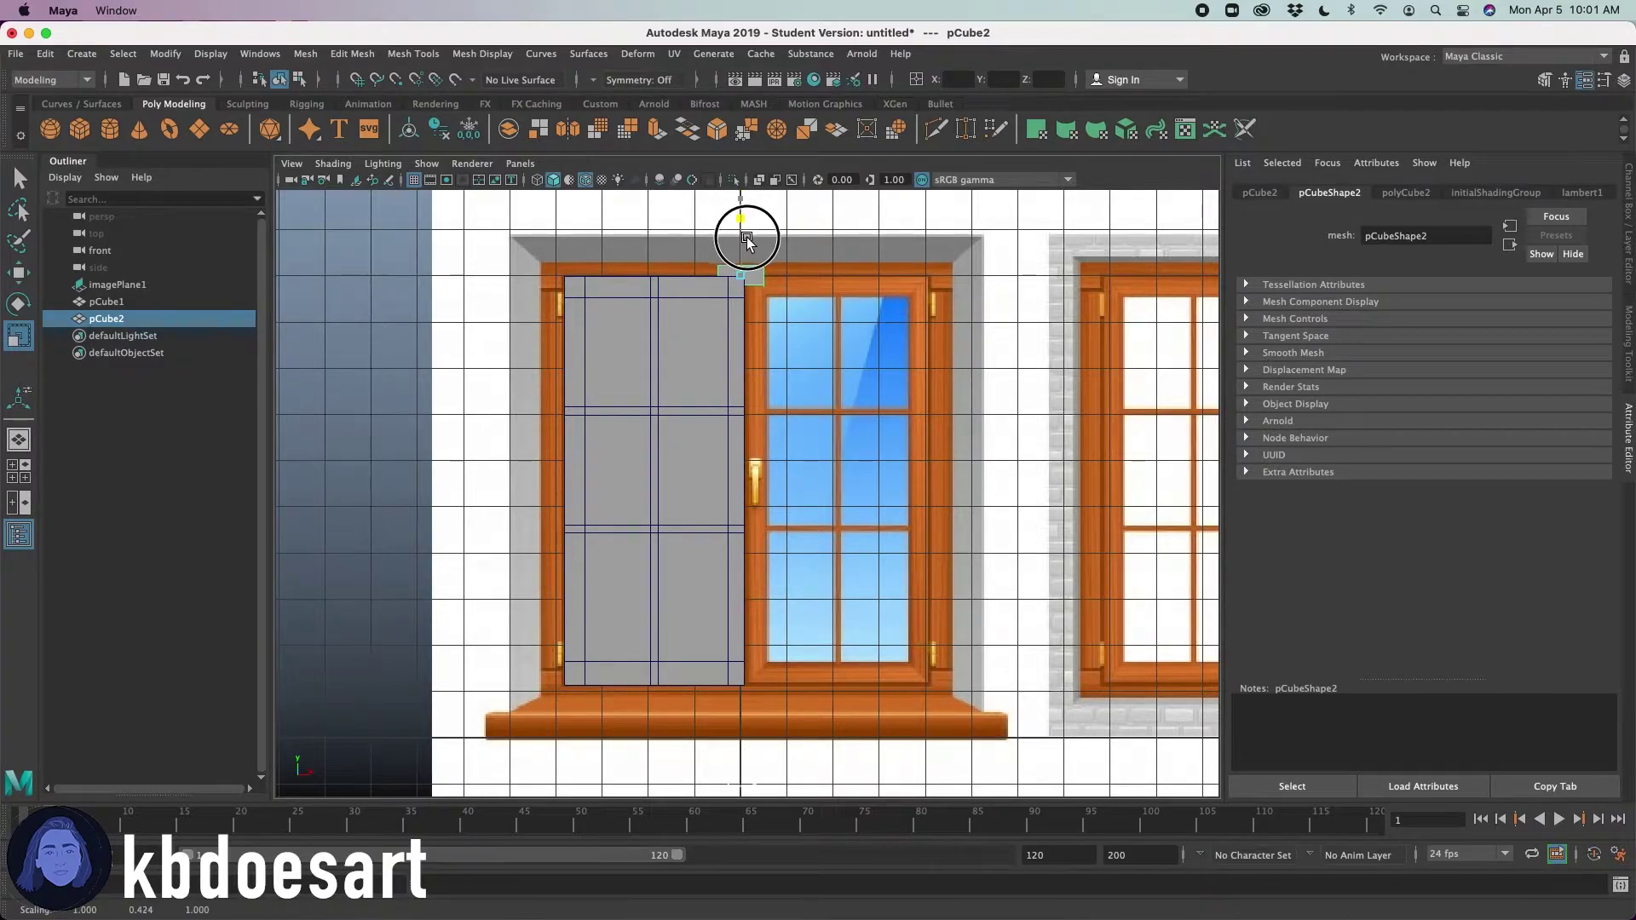
{"action": "key", "text": "w"}
{"action": "left_click", "coordinate": [744, 230]}
- Stretch the top rail to about 9 in X and shift it to about 0.111 in X to span the window frame
{"action": "left_click_drag", "start_coordinate": [744, 230], "coordinate": [1393, 310]}
{"action": "key", "text": "r"}
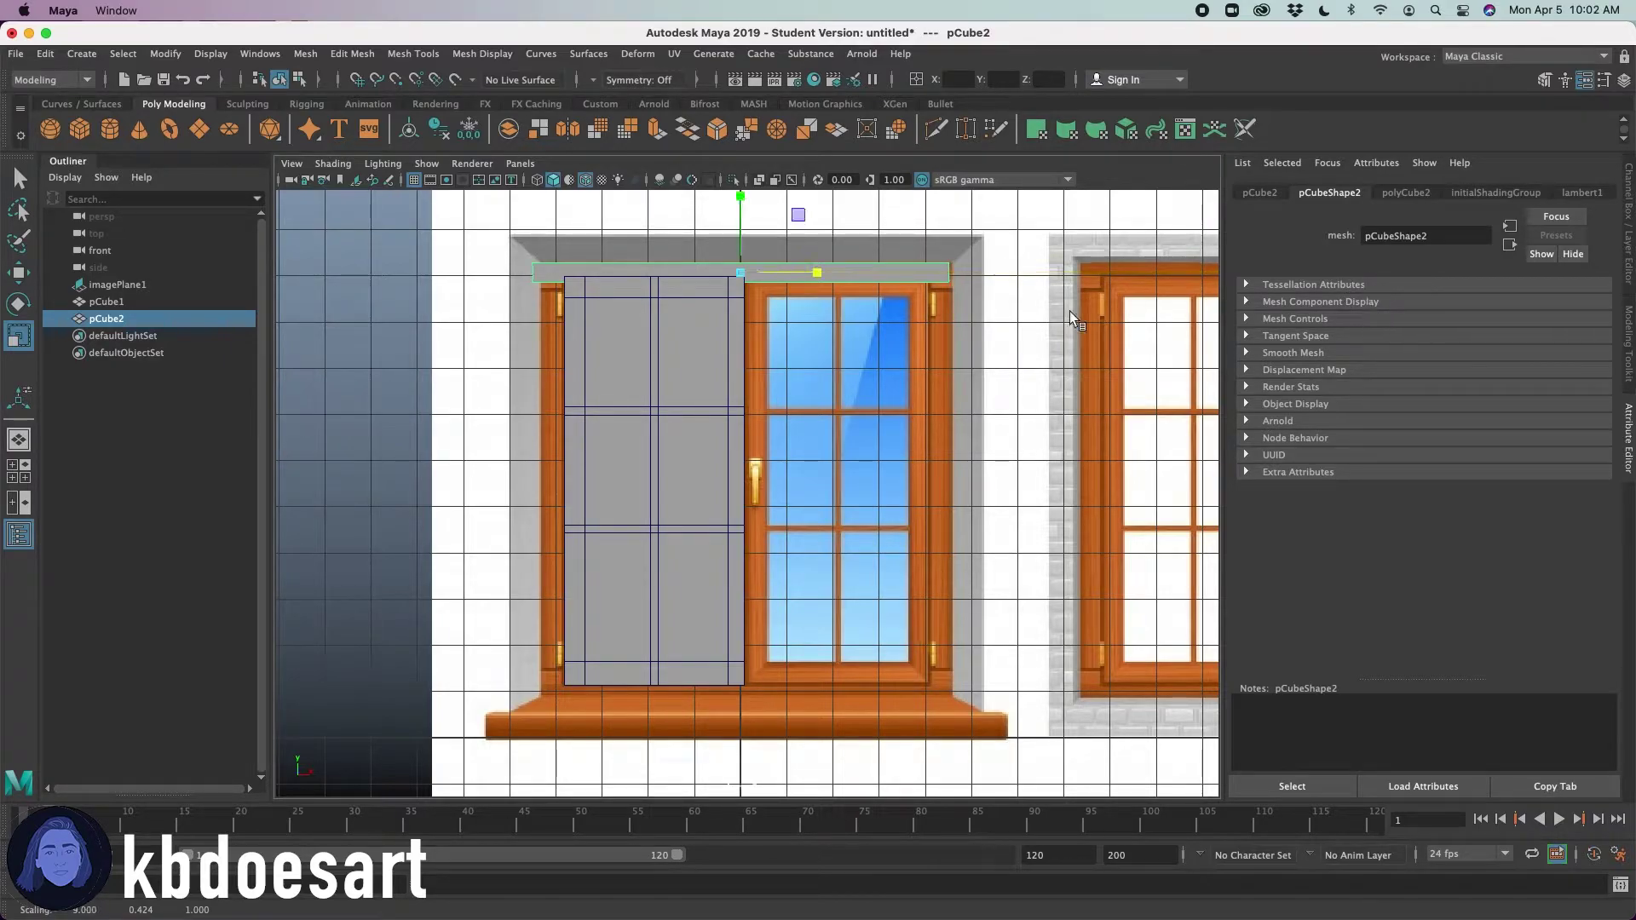
{"action": "key", "text": "w"}
{"action": "left_click_drag", "start_coordinate": [818, 271], "coordinate": [823, 273]}
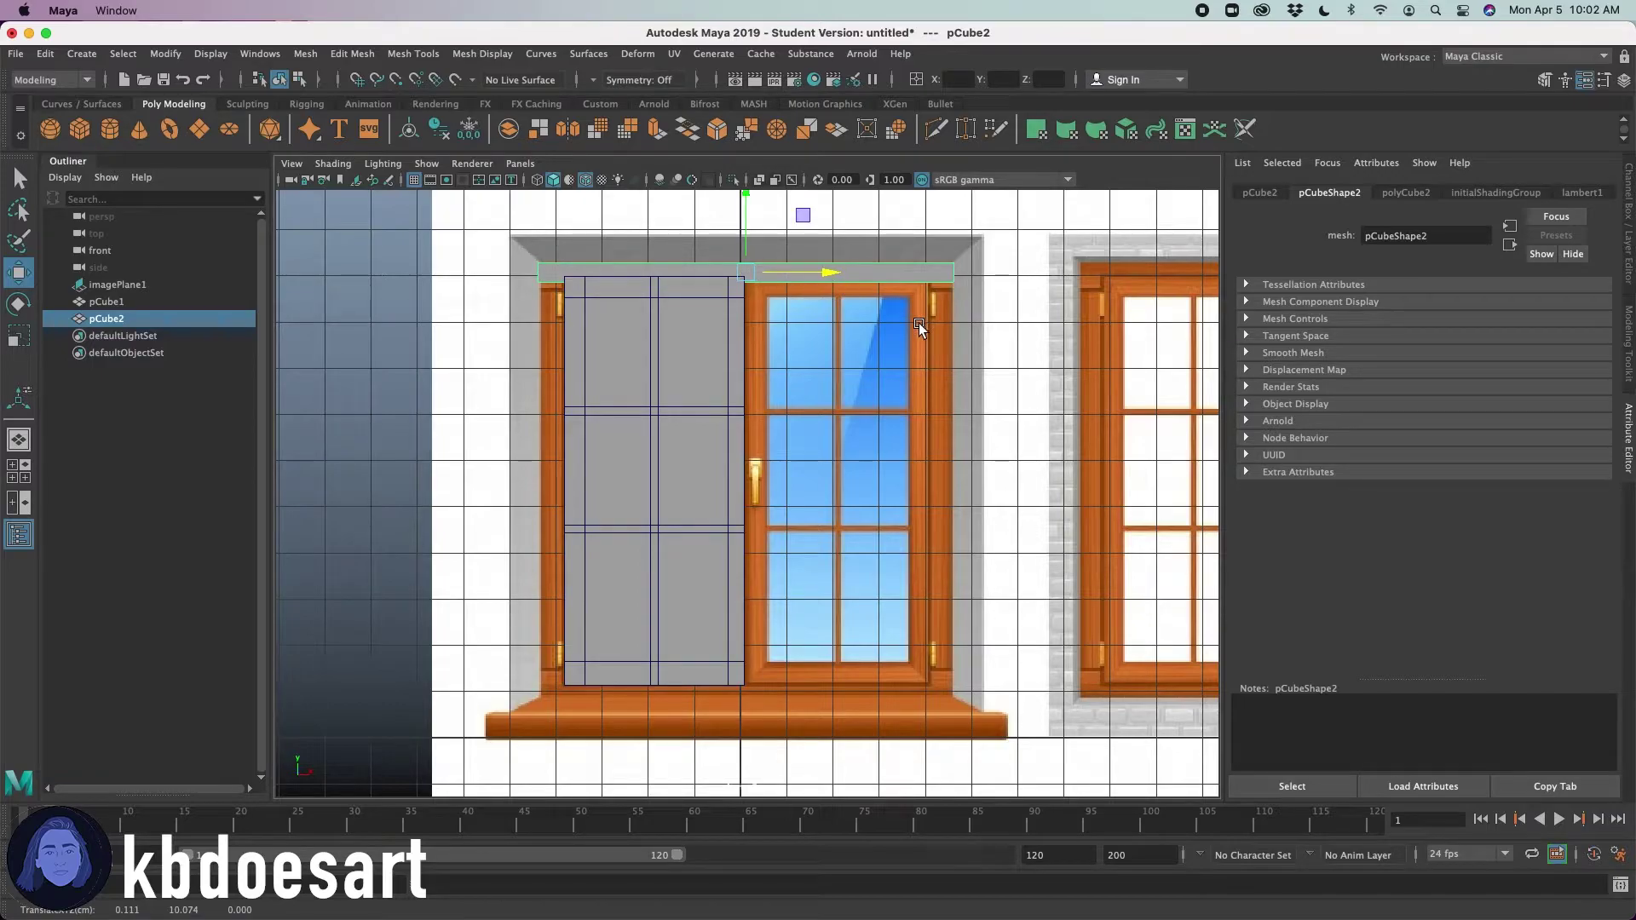
- In the perspective view, move the top rail along Z to about 1.543 so it sits over the sash
{"action": "key", "text": "space"}
{"action": "key", "text": "space"}
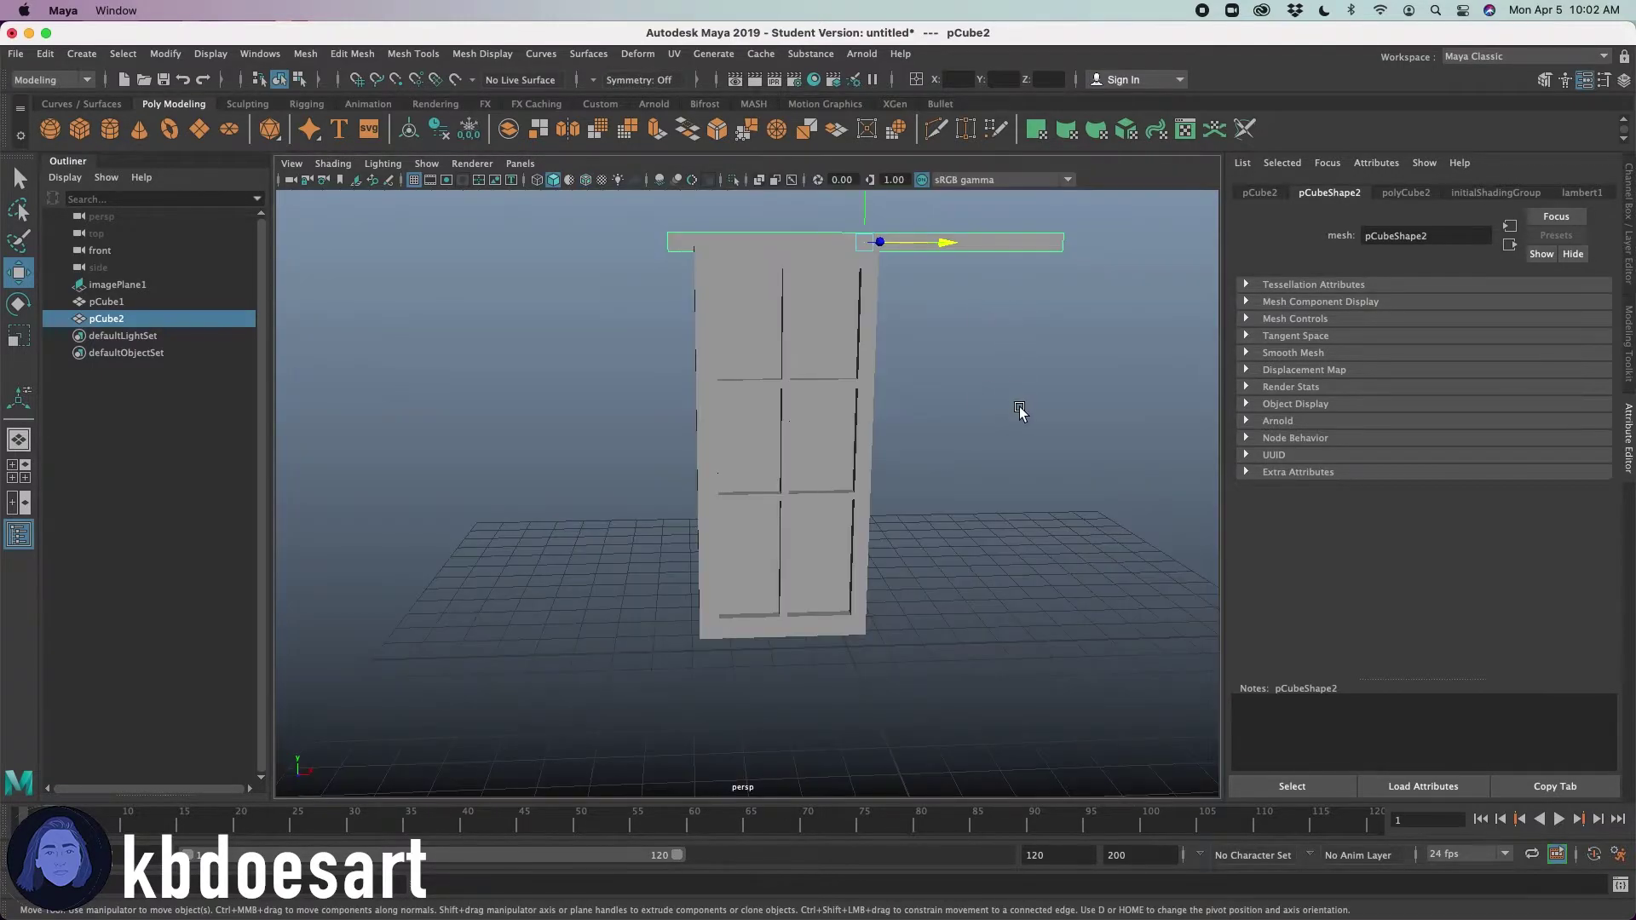
{"action": "left_click_drag", "start_coordinate": [1019, 409], "coordinate": [750, 431], "text": "alt"}
{"action": "right_click_drag", "start_coordinate": [1061, 493], "coordinate": [971, 442], "text": "alt"}
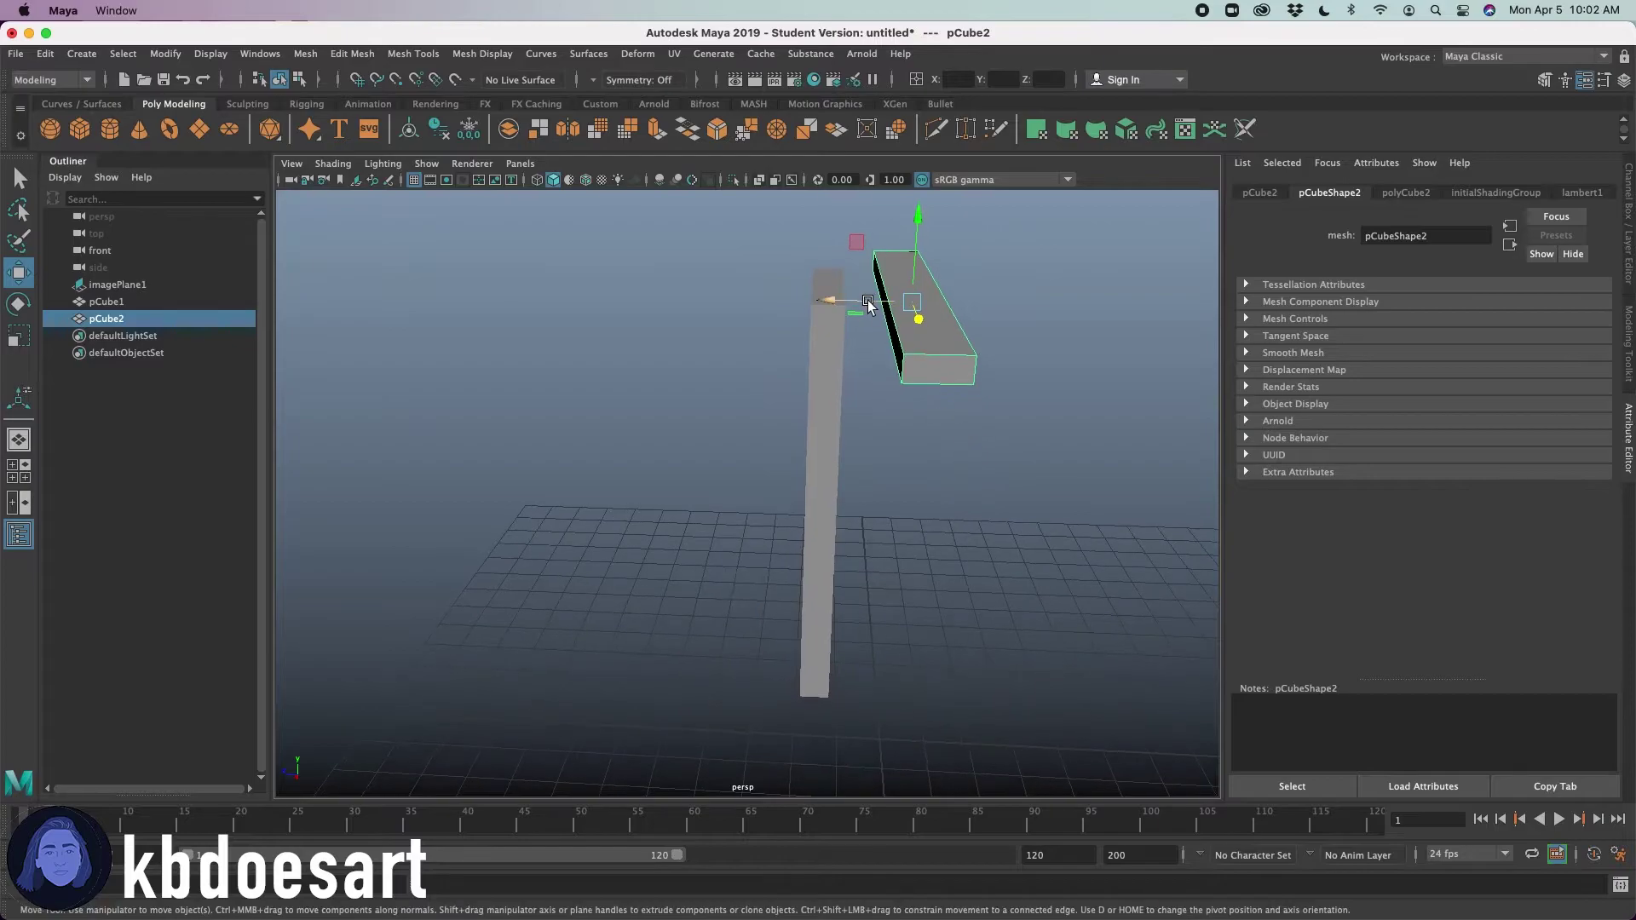
{"action": "left_click_drag", "start_coordinate": [867, 302], "coordinate": [778, 304]}
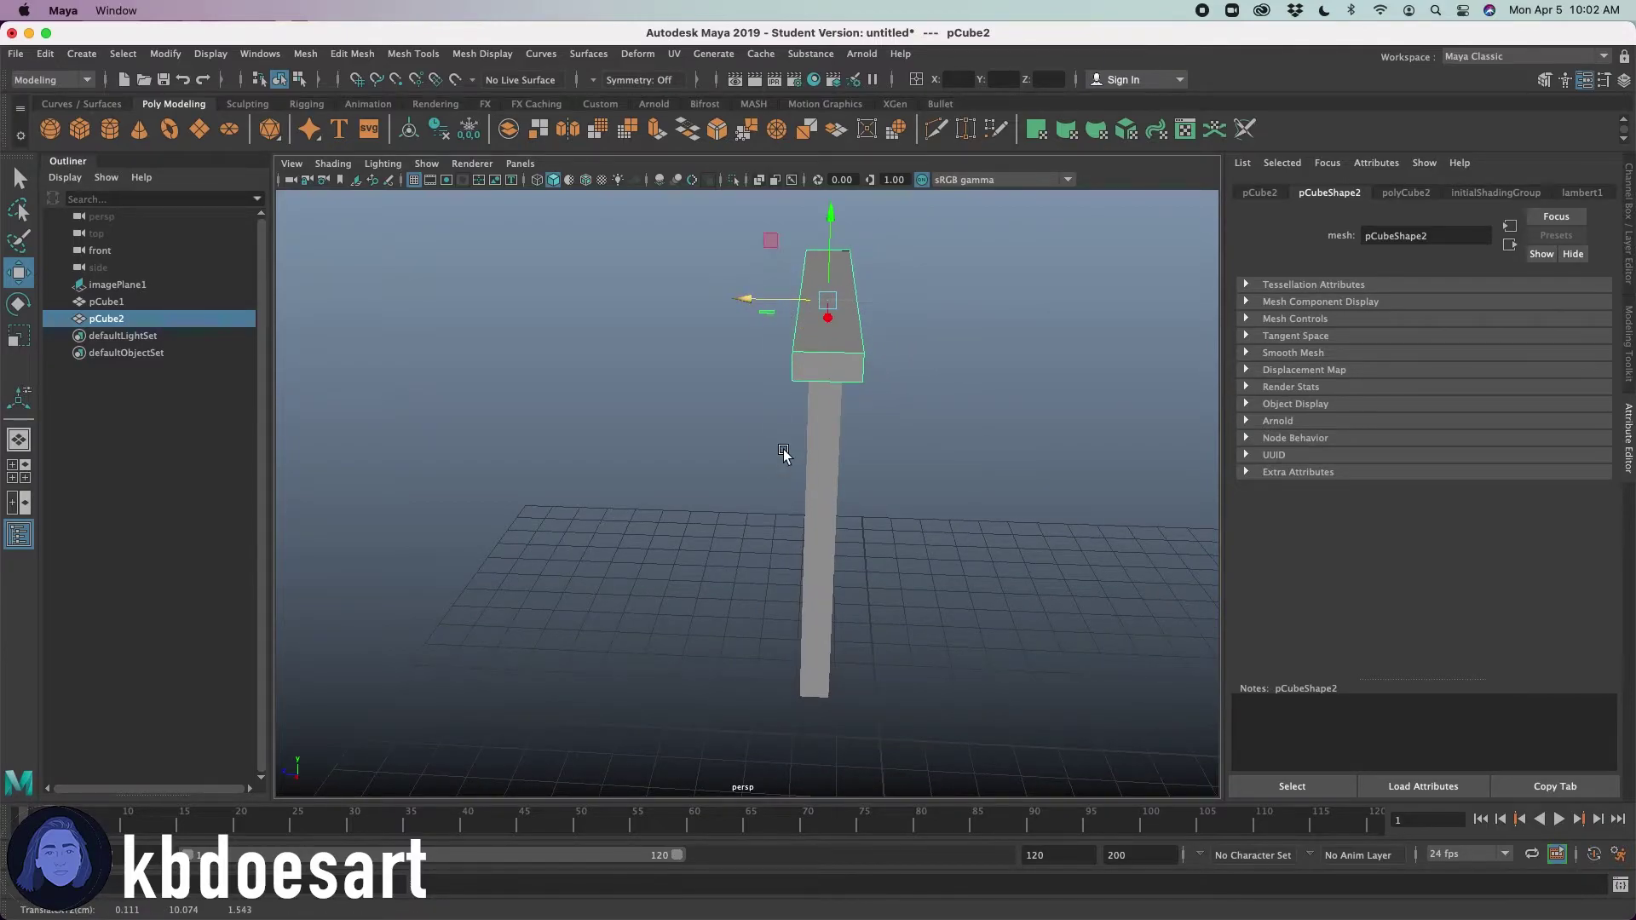
{"action": "left_click_drag", "start_coordinate": [785, 452], "coordinate": [1176, 438], "text": "alt"}
- In the side view, fine-tune the top rail's Z position to about 1.517, centering it on the sash's thickness
{"action": "key", "text": "space"}
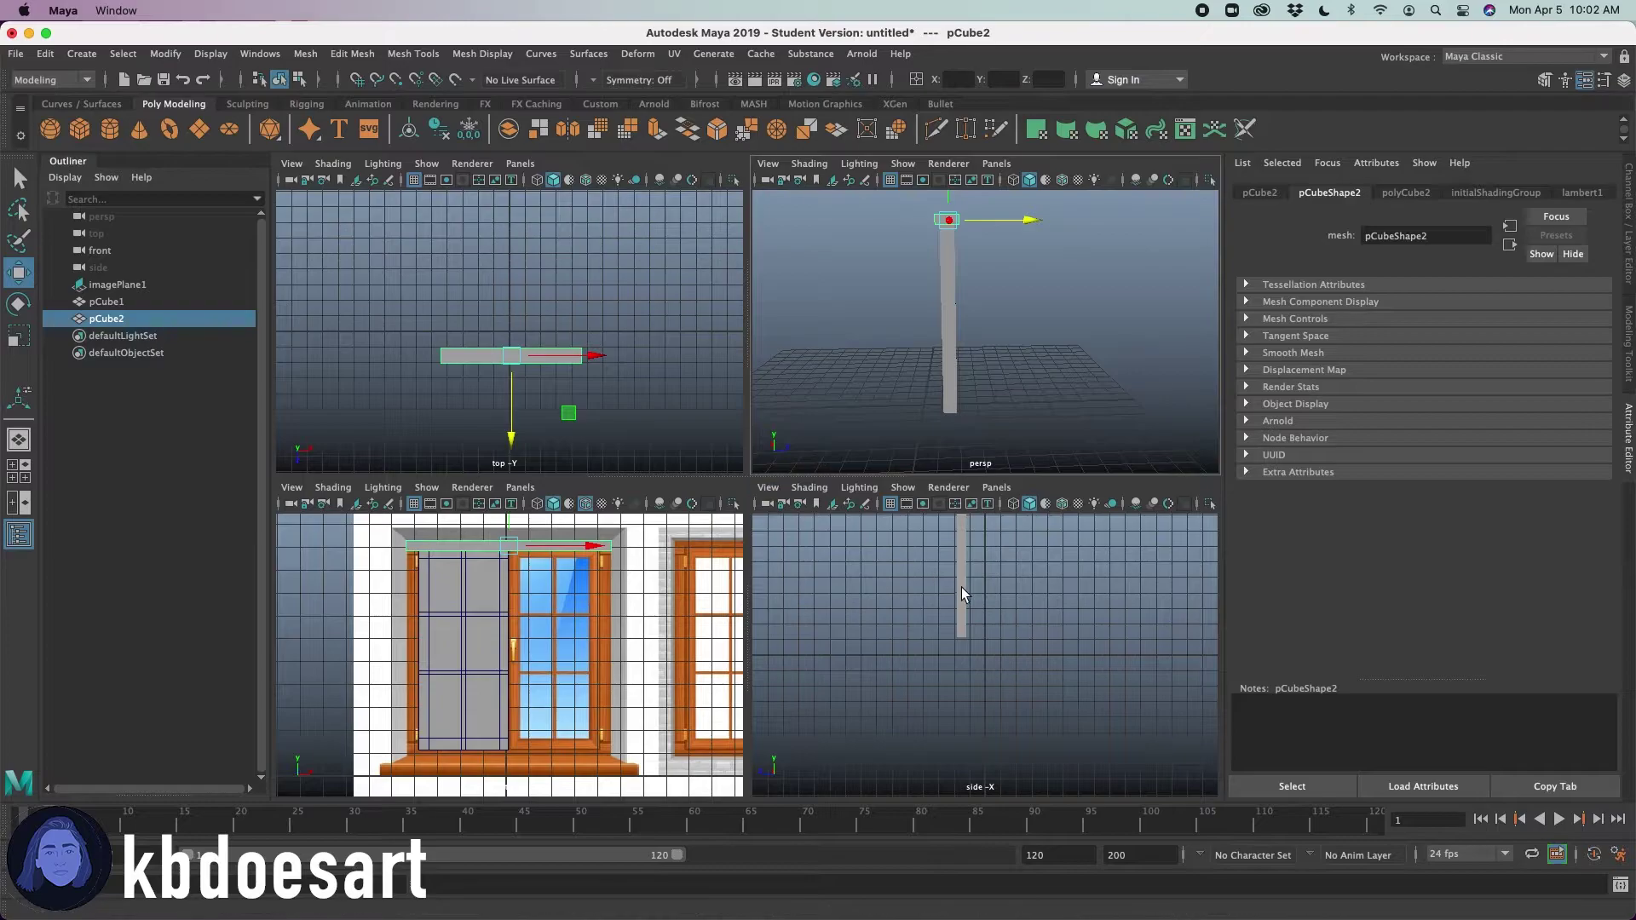
{"action": "key", "text": "space"}
{"action": "middle_click_drag", "start_coordinate": [830, 200], "coordinate": [837, 457], "text": "alt"}
{"action": "right_click_drag", "start_coordinate": [837, 458], "coordinate": [1034, 447], "text": "alt"}
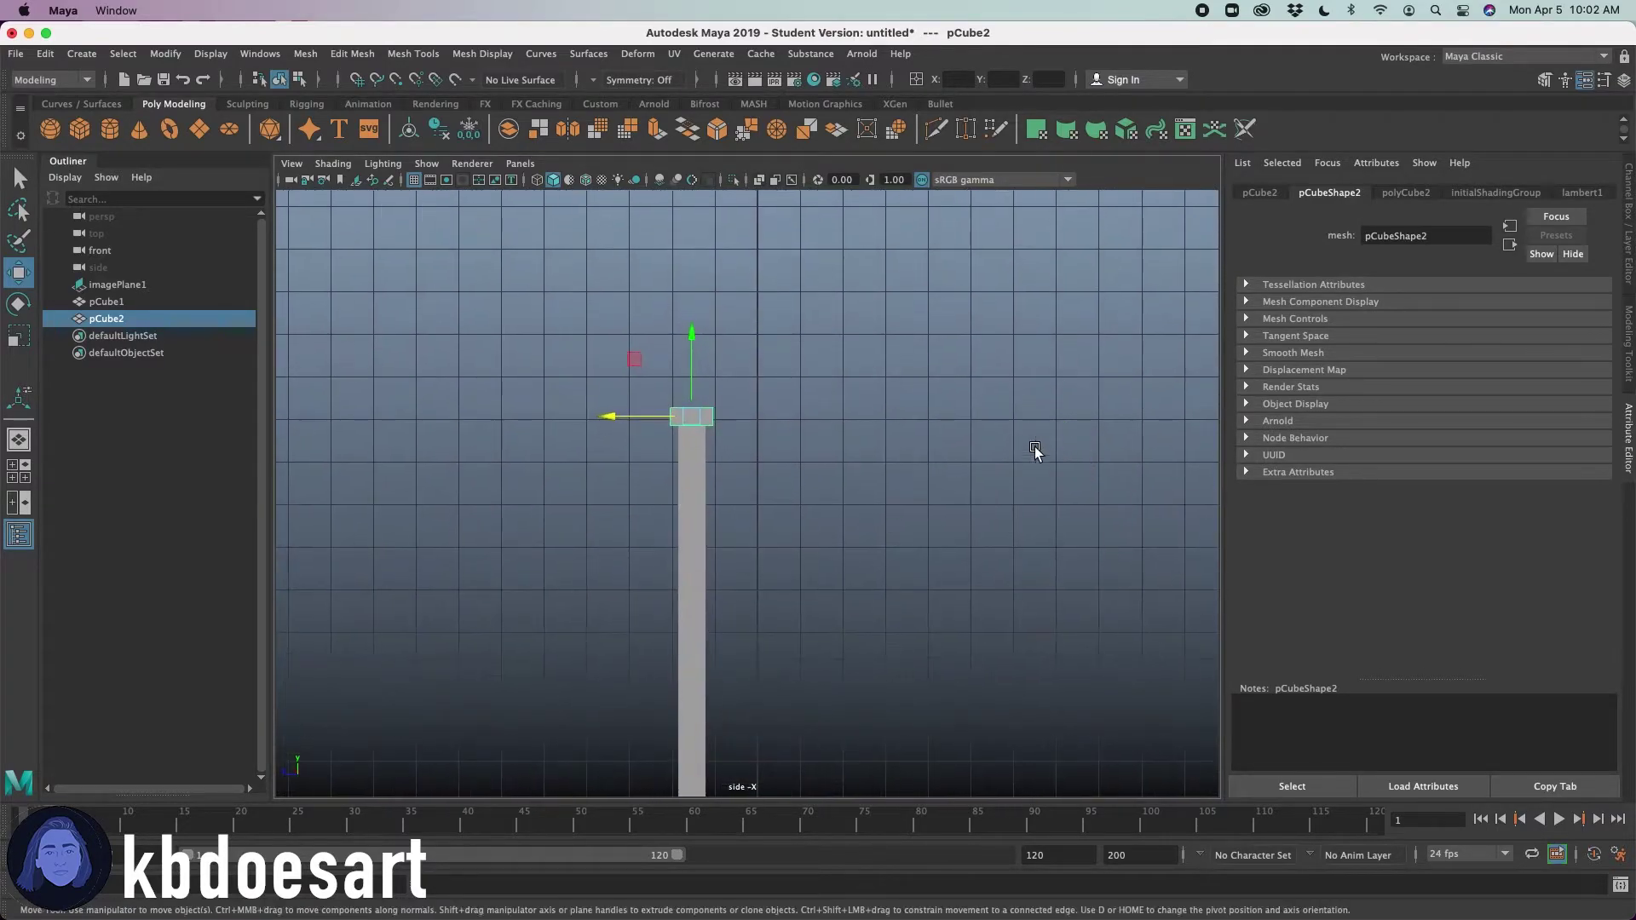
{"action": "right_click_drag", "start_coordinate": [765, 409], "coordinate": [1035, 438], "text": "alt"}
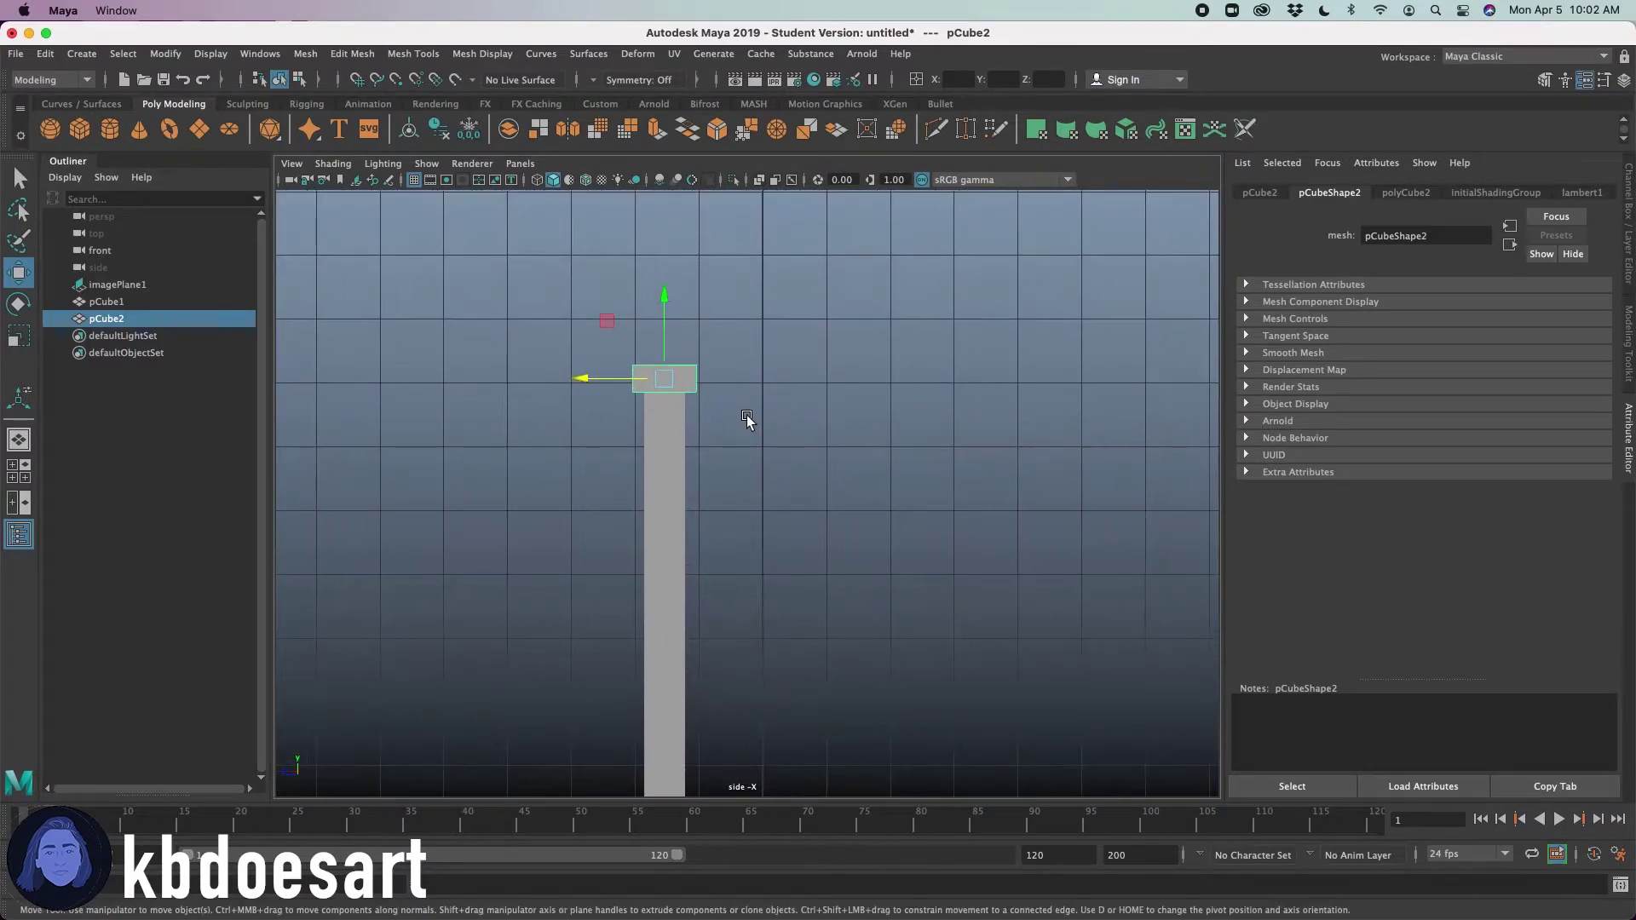
{"action": "left_click_drag", "start_coordinate": [599, 380], "coordinate": [634, 386]}
- In the front view, cut two vertical edge loops near the top rail's ends with Multi-Cut, matching the side frames' width
{"action": "key", "text": "space"}
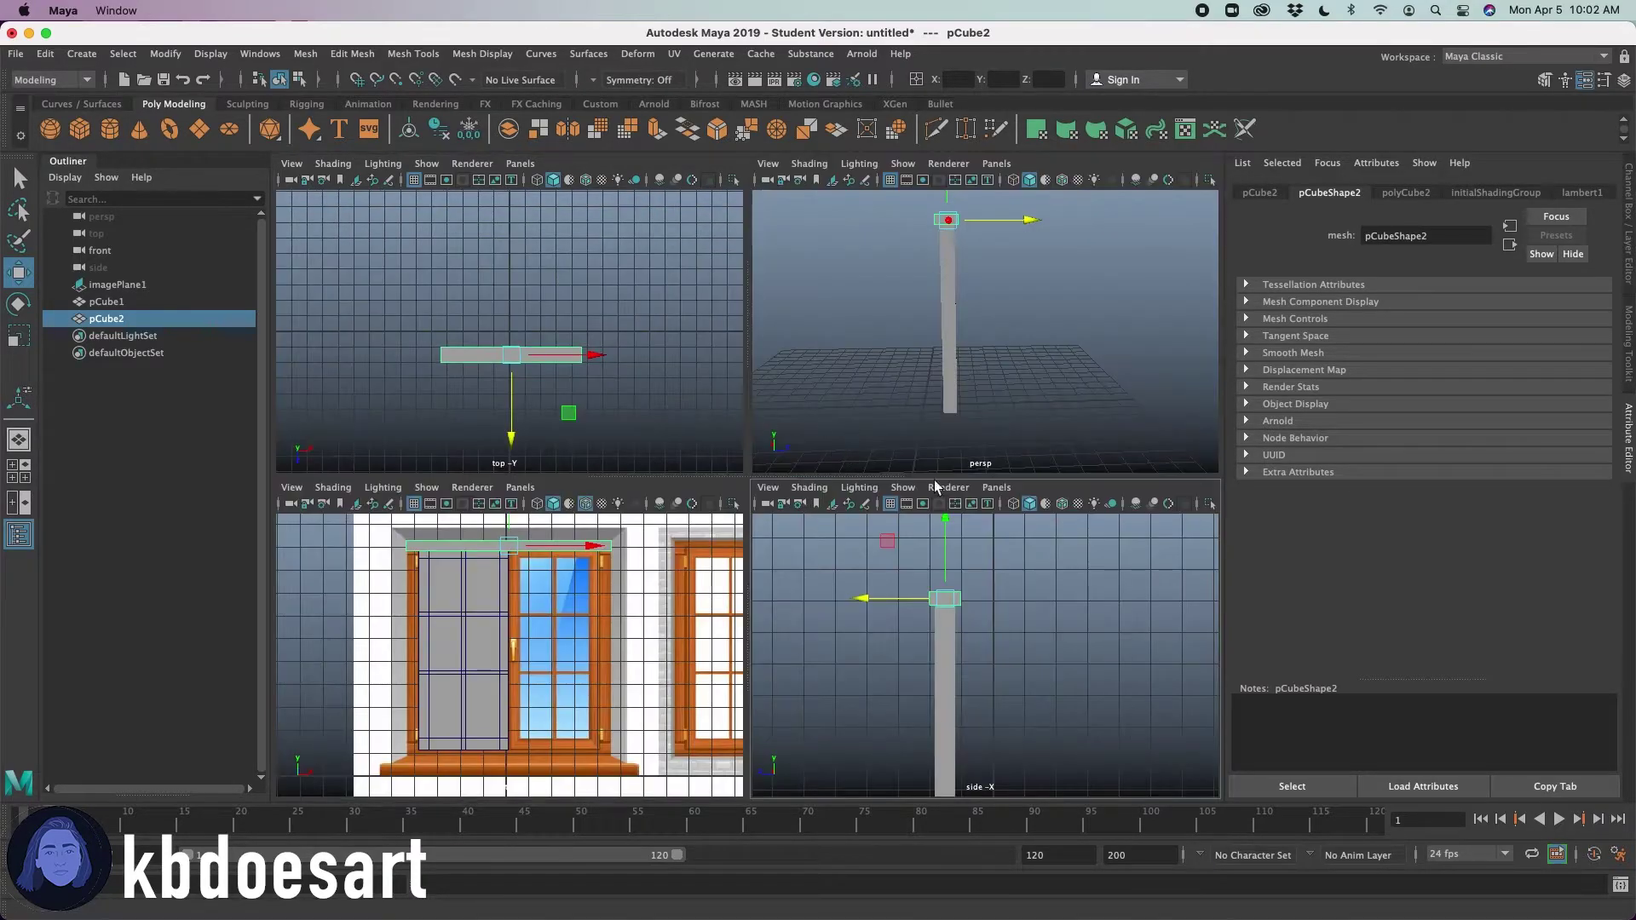
{"action": "key", "text": "space"}
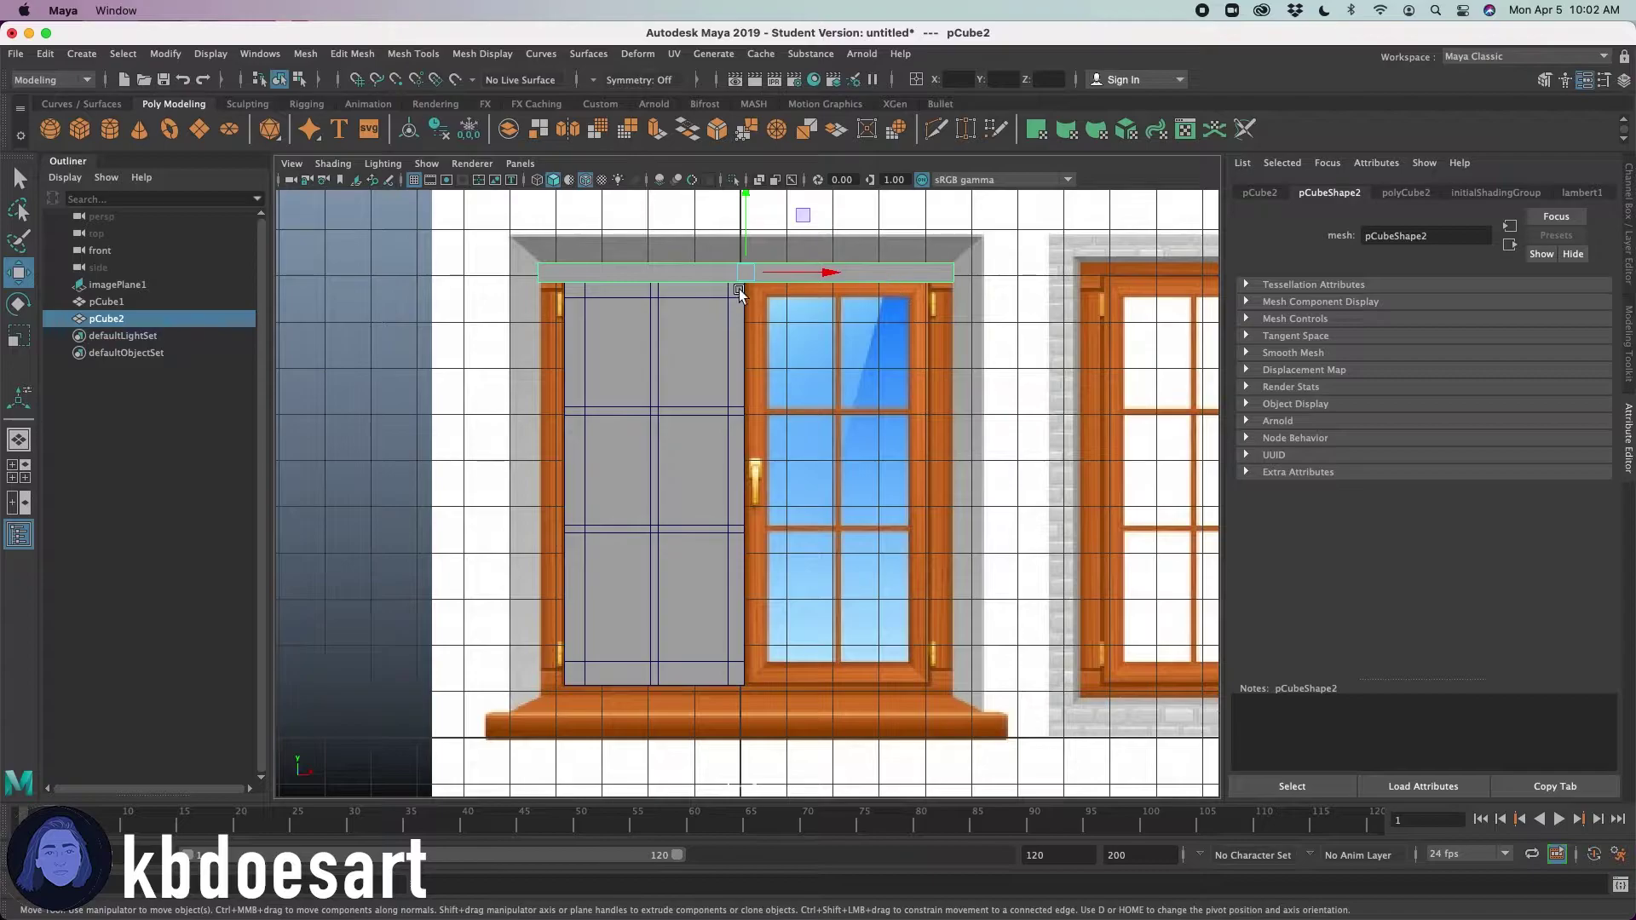
{"action": "right_click_drag", "start_coordinate": [874, 274], "coordinate": [765, 278], "text": "shift"}
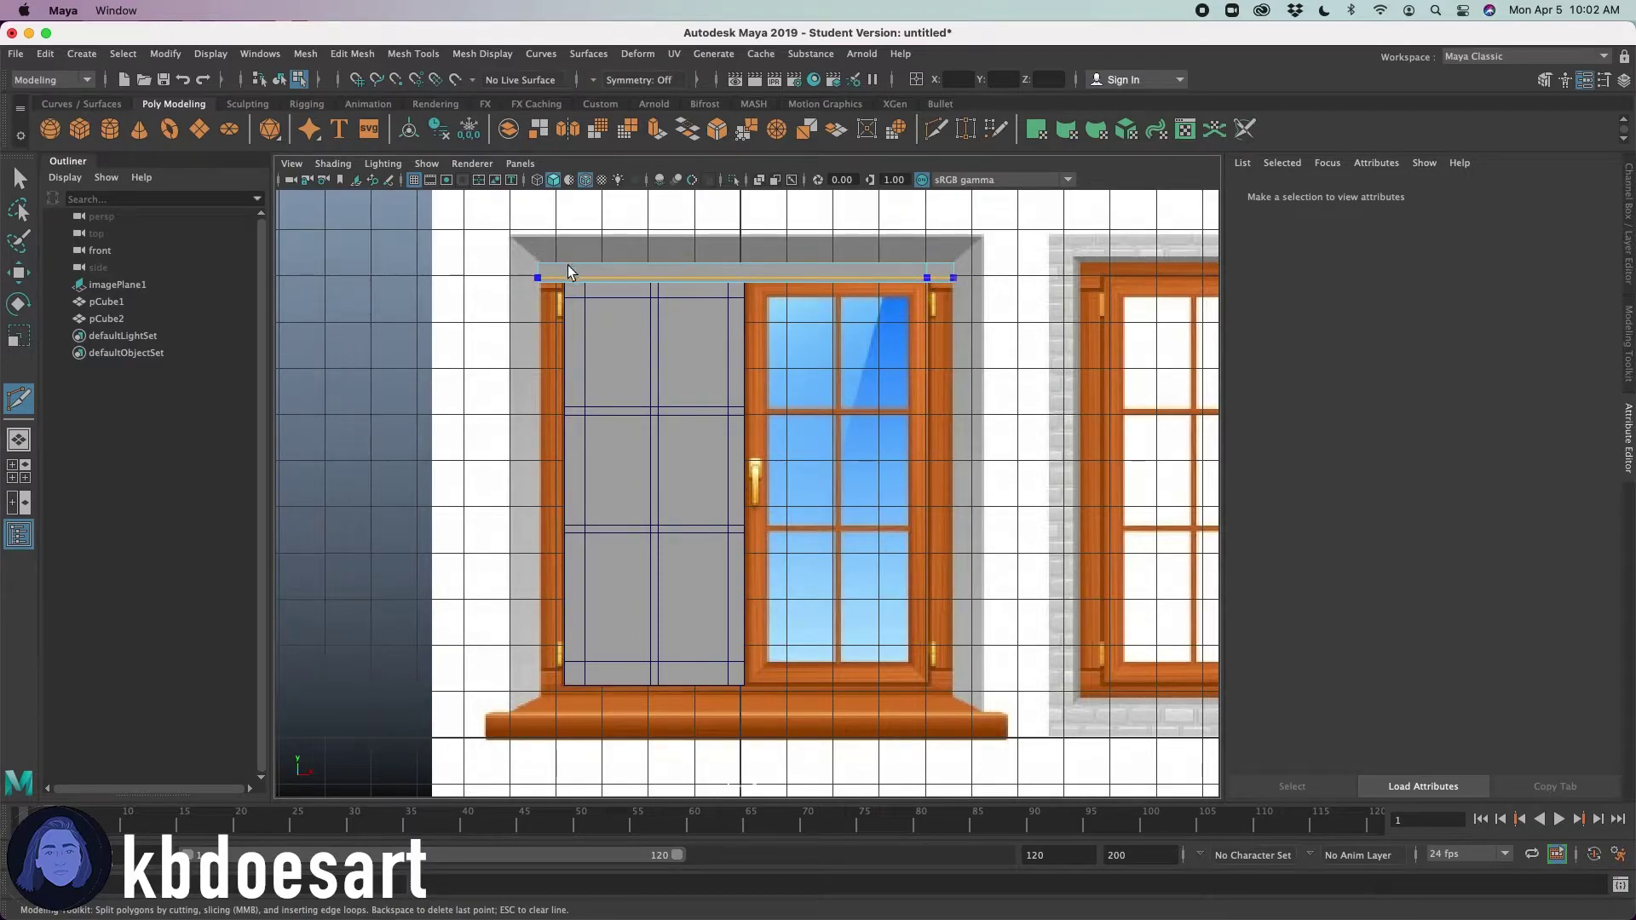
{"action": "left_click_drag", "start_coordinate": [565, 266], "coordinate": [564, 279]}
{"action": "left_click", "coordinate": [953, 278]}
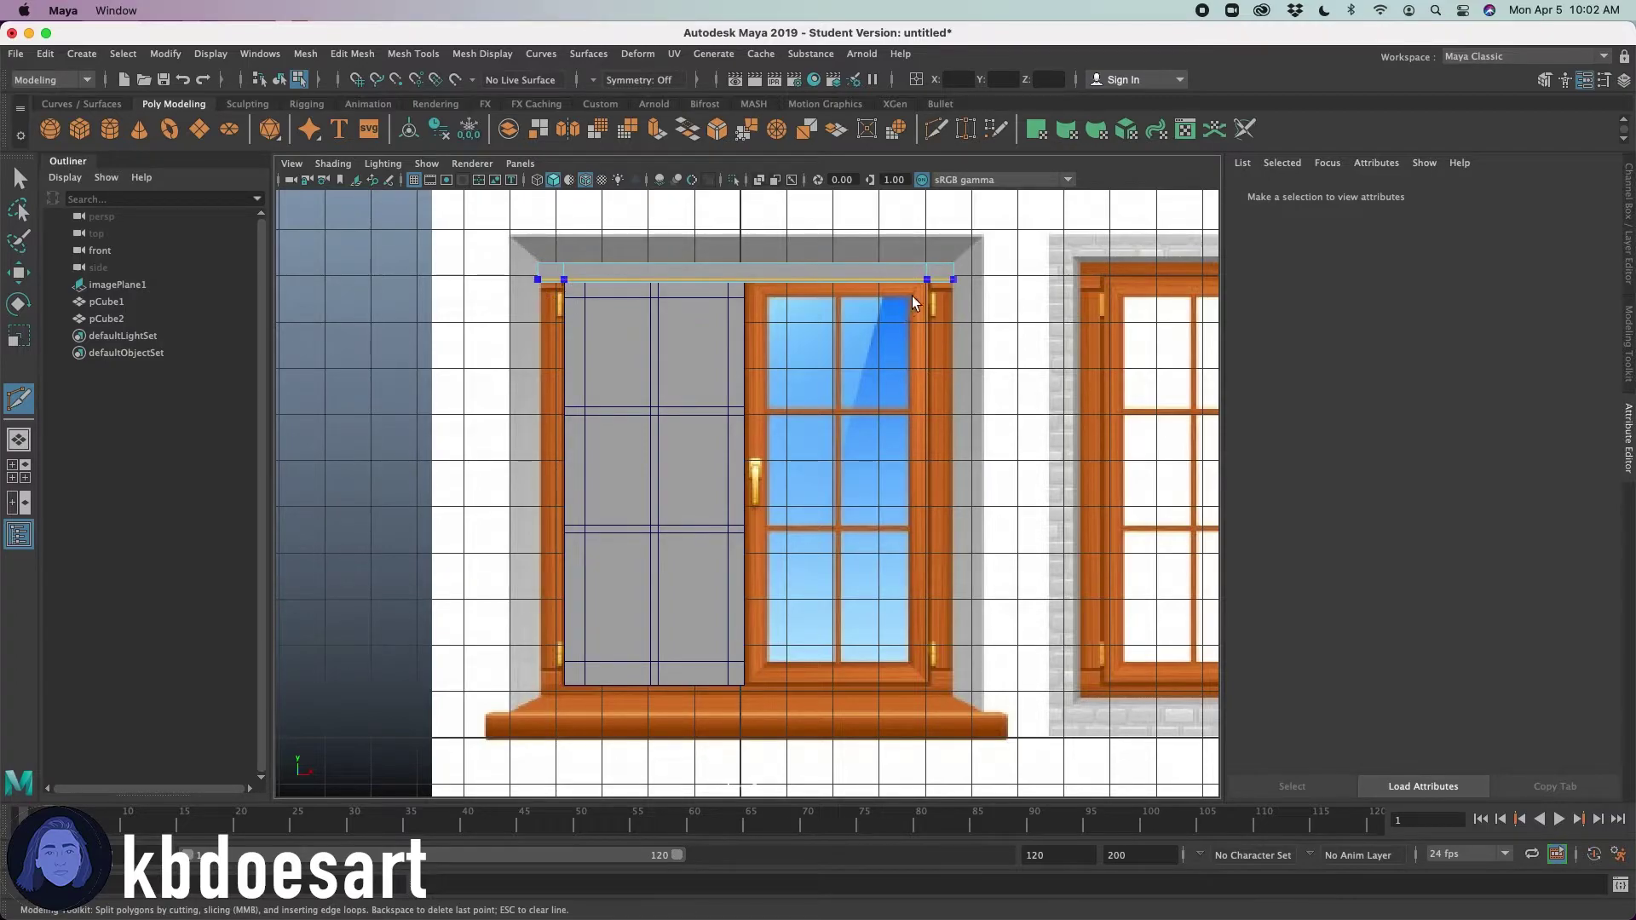
{"action": "key", "text": "w"}
- Select the two small end faces under the top rail and extrude them down past the sash's bottom to form the side jambs
{"action": "key", "text": "space"}
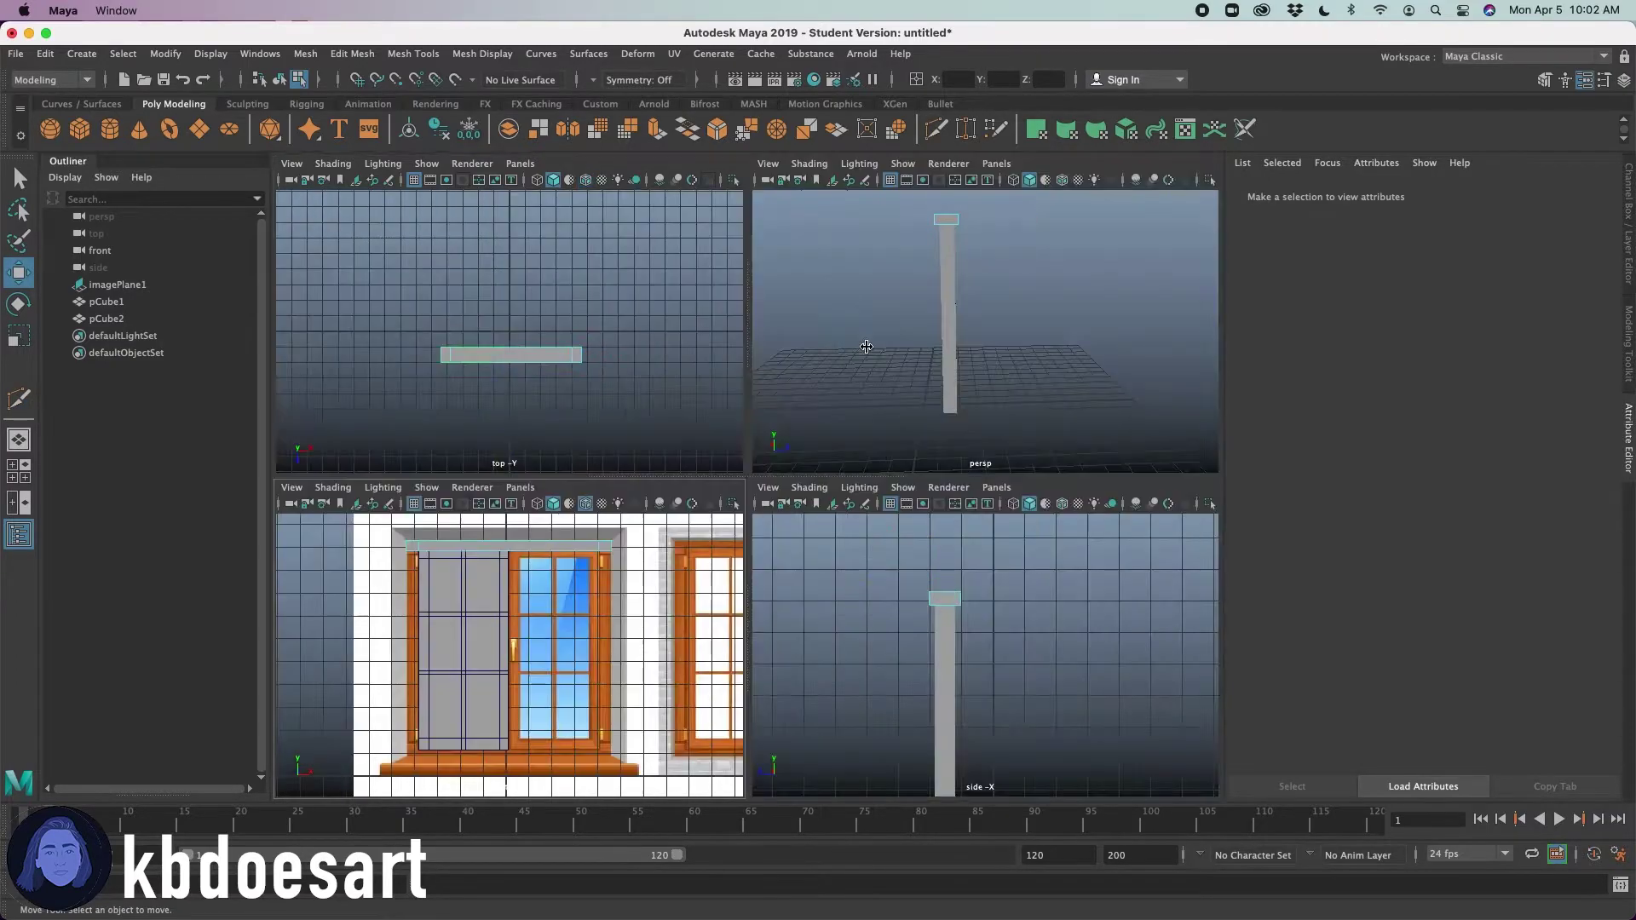
{"action": "key", "text": "space"}
{"action": "left_click_drag", "start_coordinate": [1009, 420], "coordinate": [769, 449], "text": "alt"}
{"action": "right_click_drag", "start_coordinate": [775, 310], "coordinate": [743, 365]}
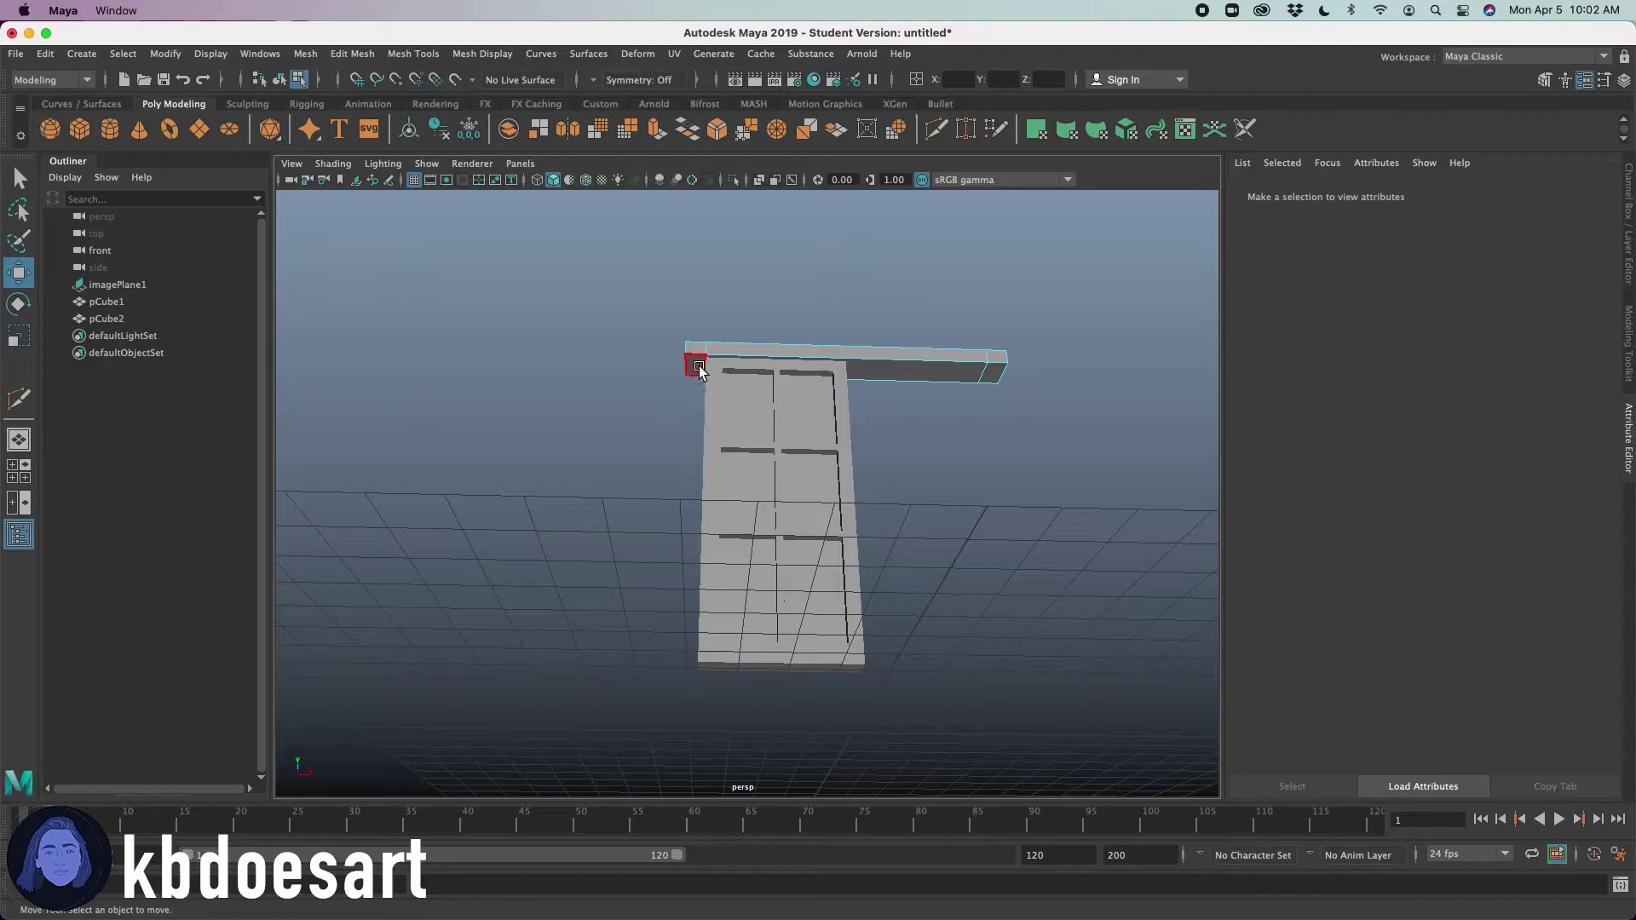
{"action": "left_click", "coordinate": [701, 368]}
{"action": "left_click", "coordinate": [989, 381], "text": "shift"}
{"action": "left_click_drag", "start_coordinate": [971, 474], "coordinate": [968, 490], "text": "alt"}
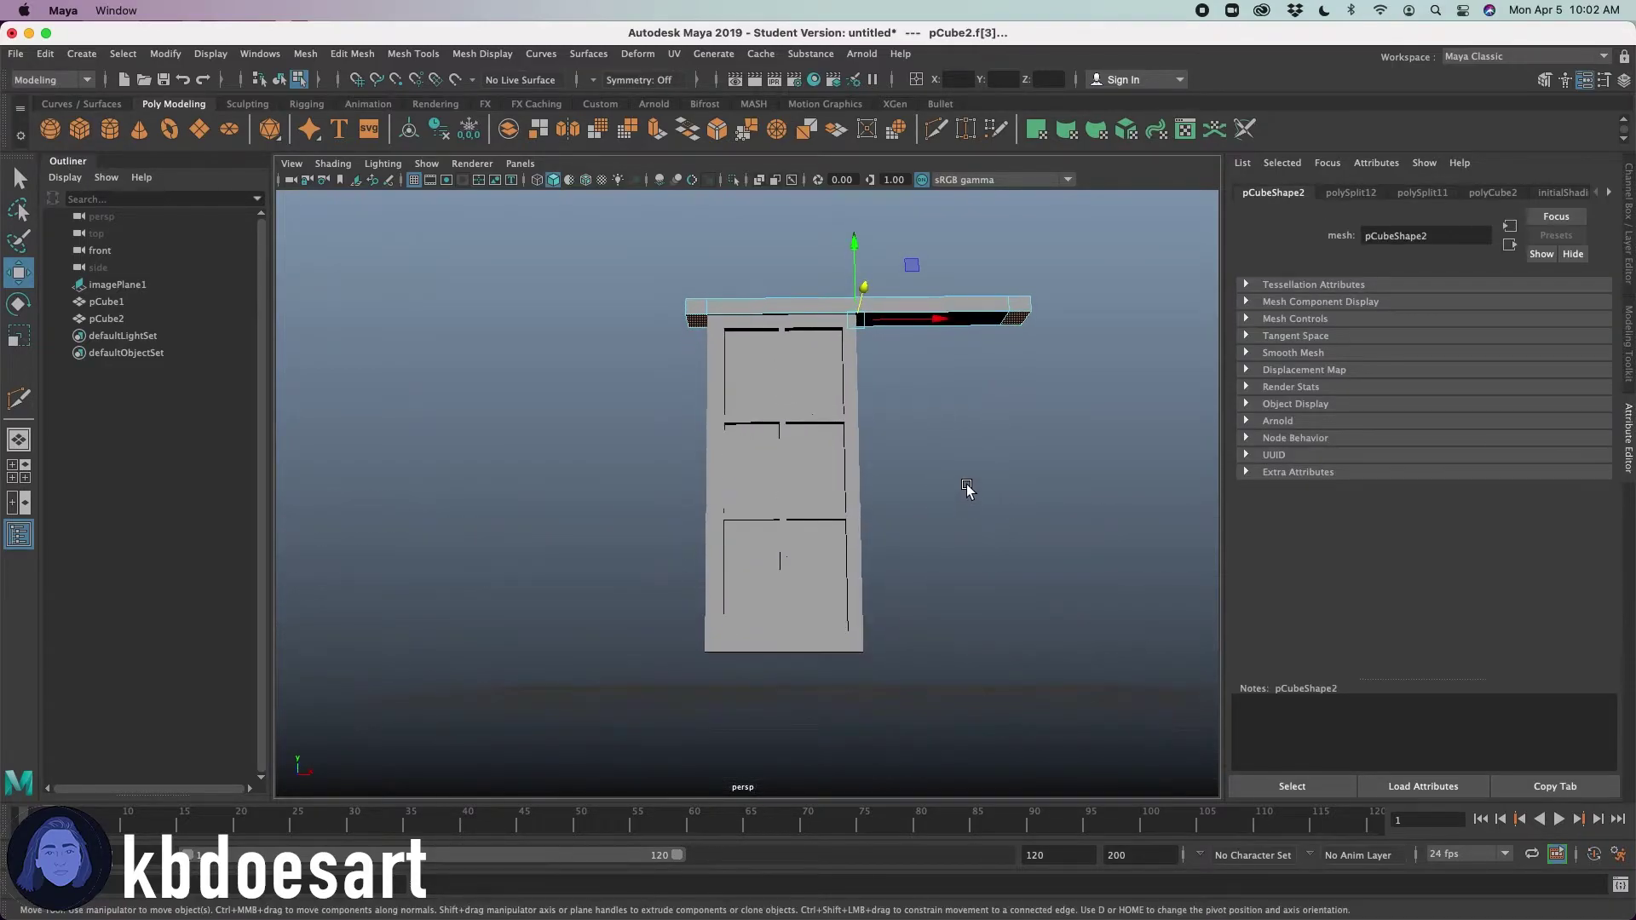
{"action": "key", "text": "ctrl+e"}
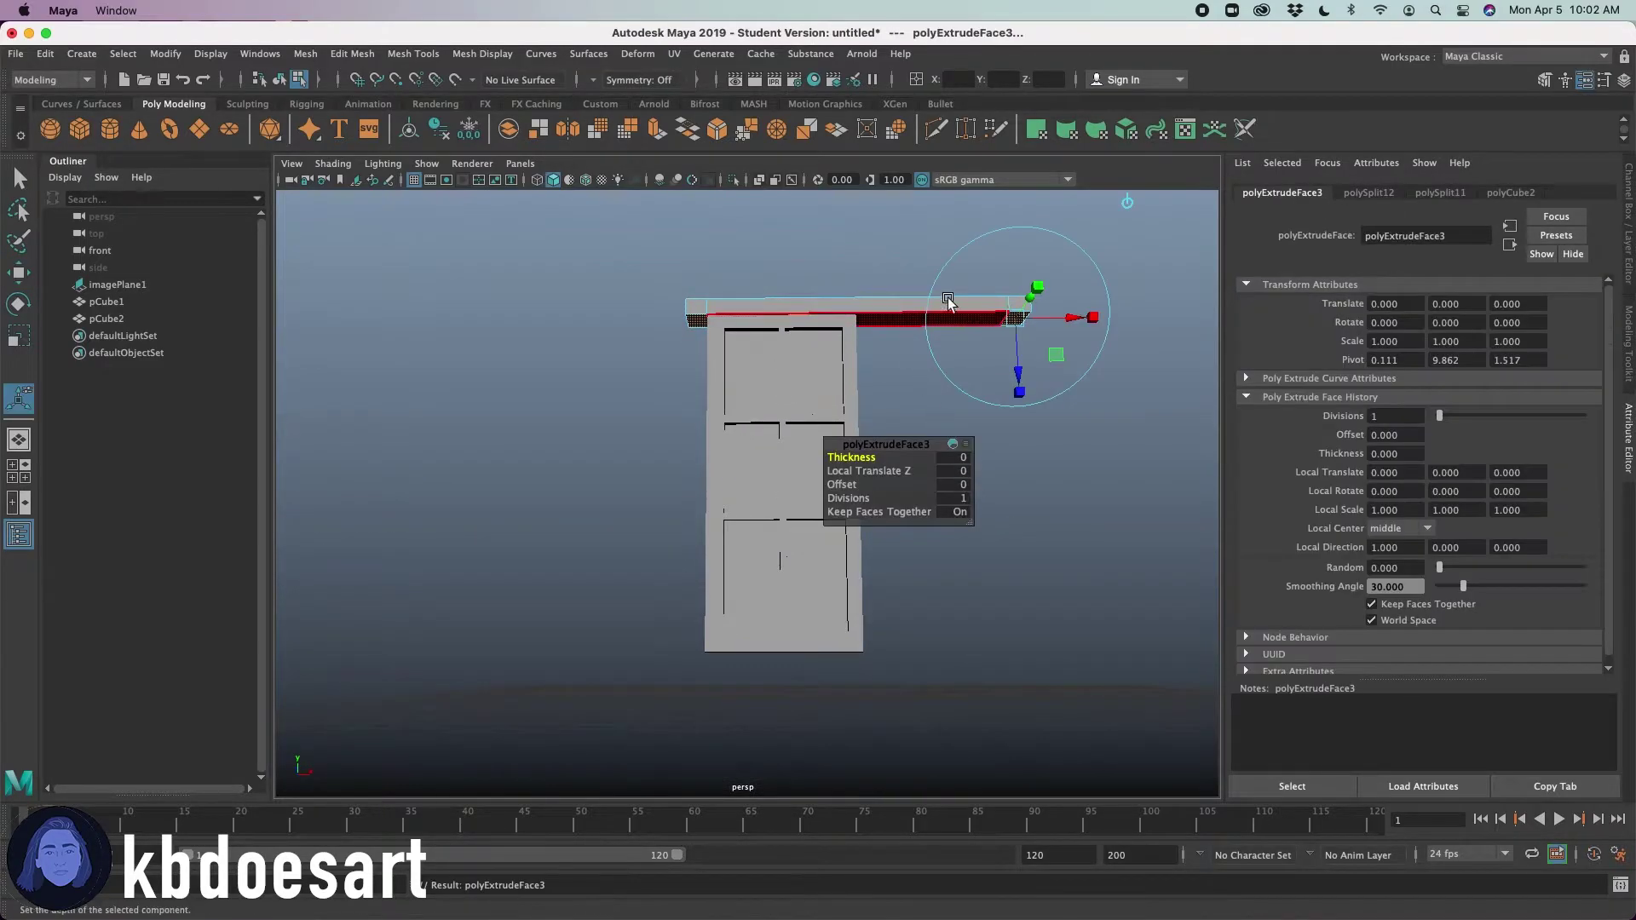
{"action": "key", "text": "w"}
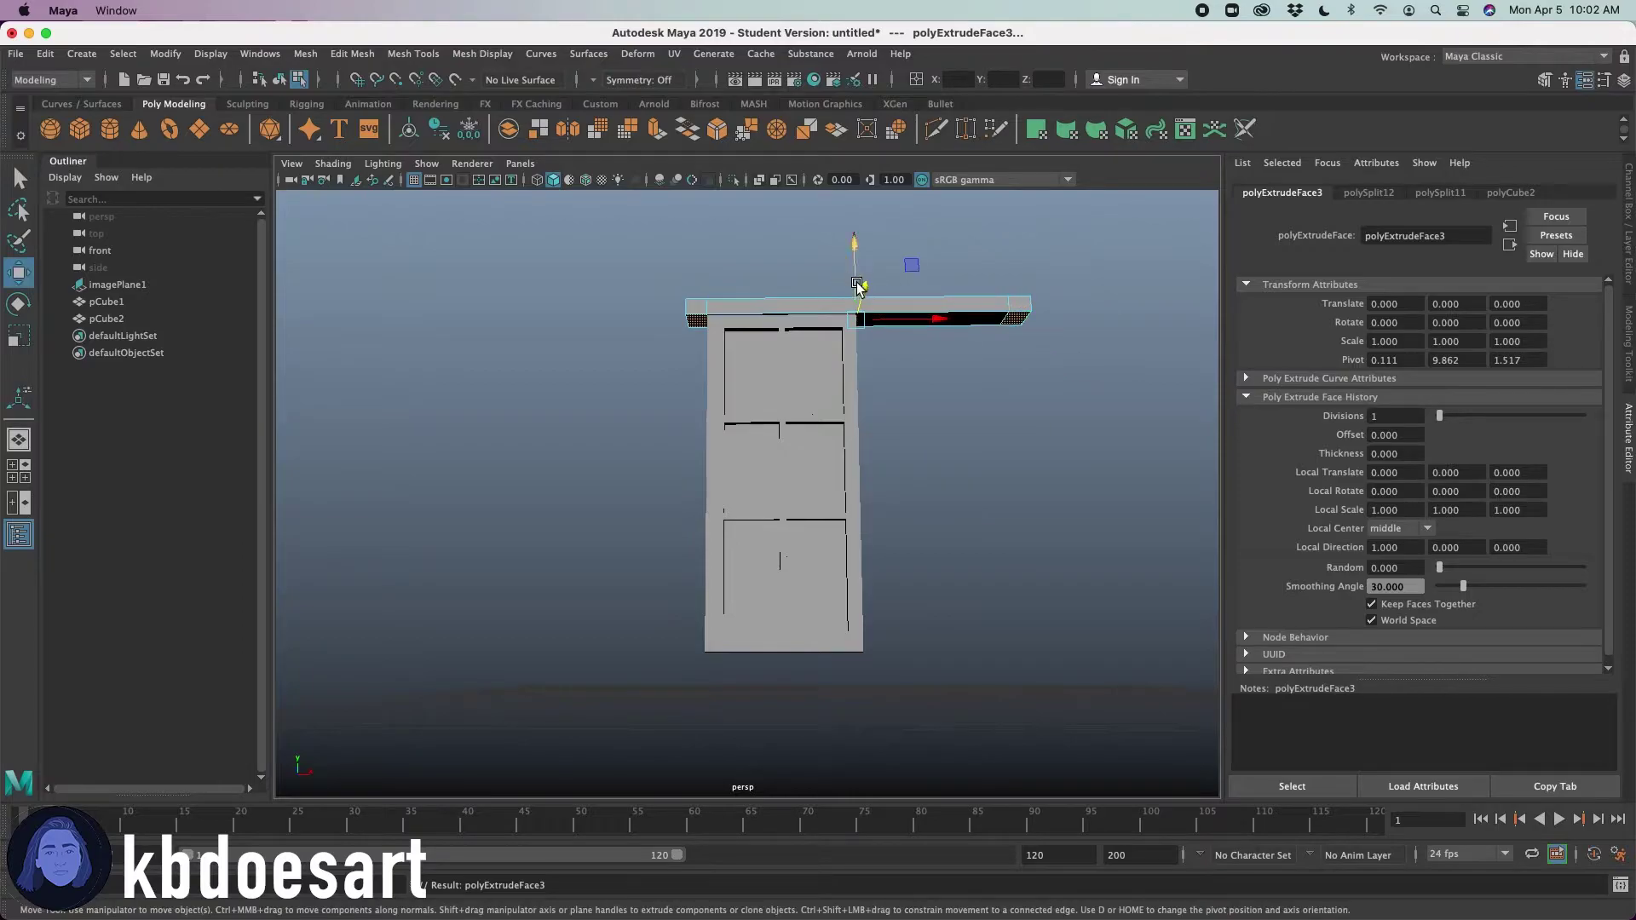
{"action": "left_click_drag", "start_coordinate": [853, 254], "coordinate": [866, 574]}
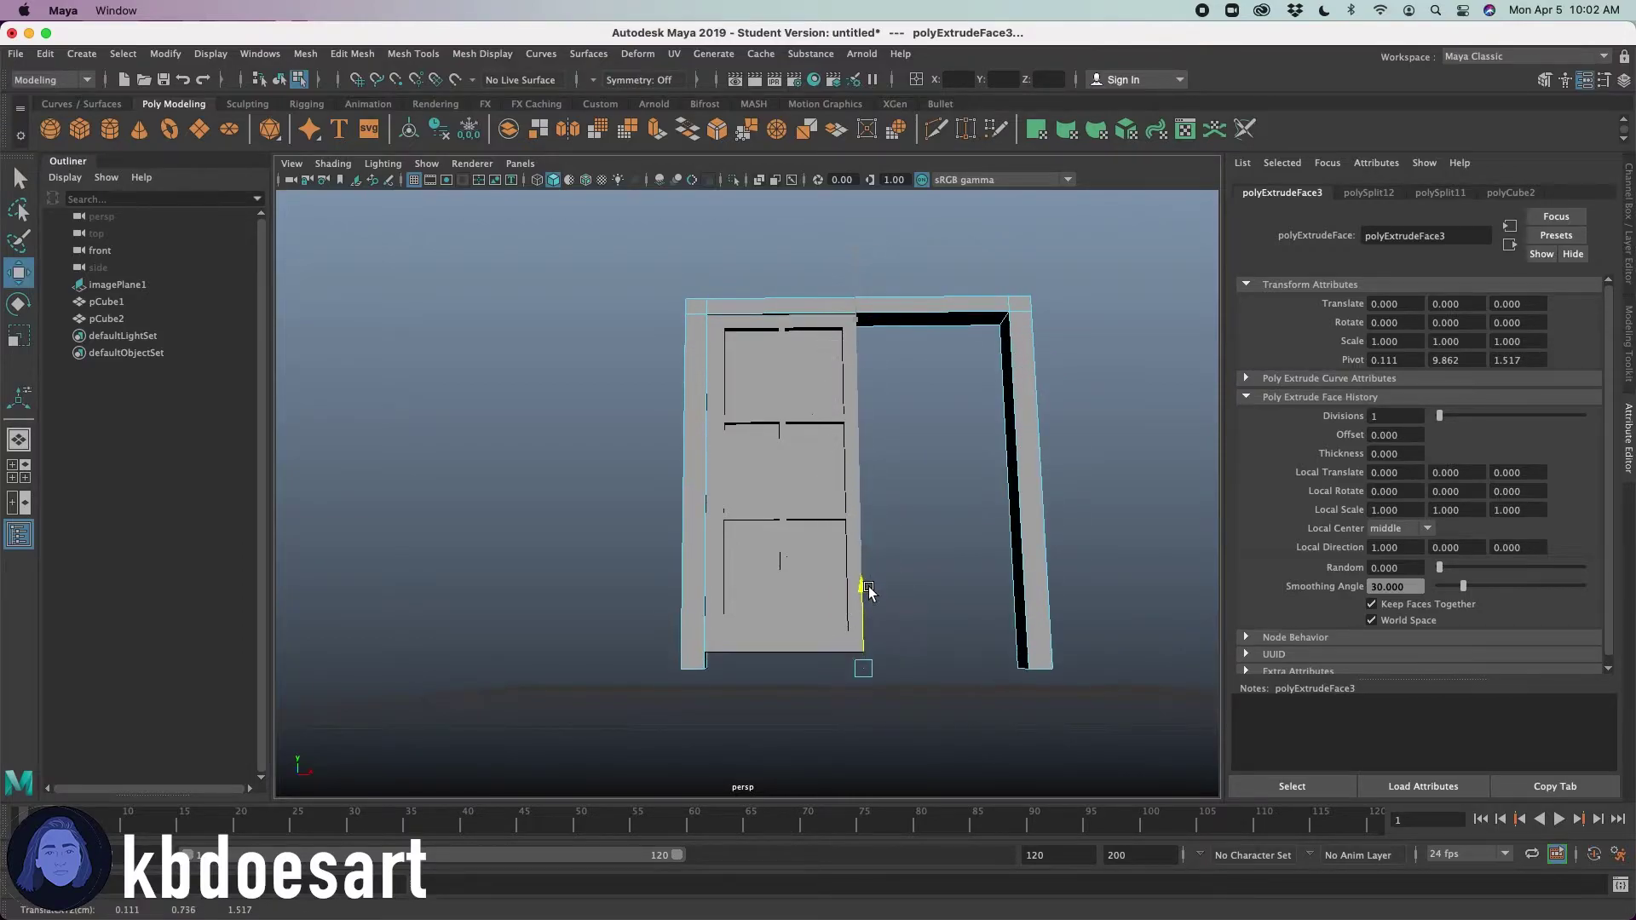
- In the front view, raise the bottom ends of the side jambs slightly along Y
{"action": "key", "text": "space"}
{"action": "key", "text": "space"}
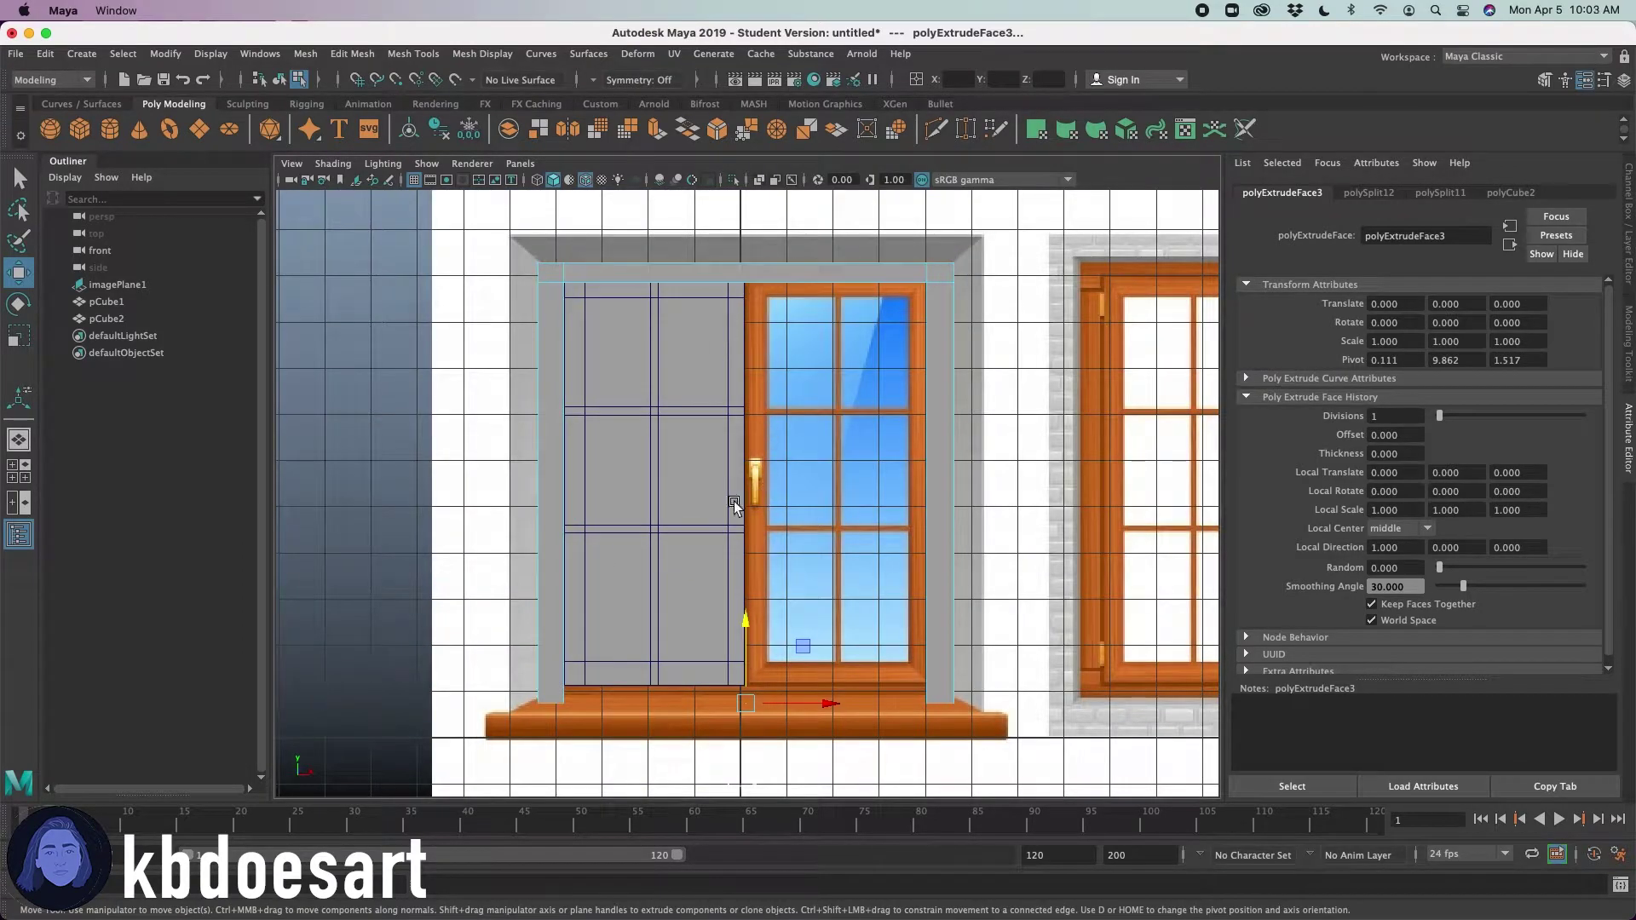
{"action": "mouse_move", "coordinate": [745, 618]}
{"action": "left_mouse_down"}
{"action": "mouse_move", "coordinate": [749, 556]}
{"action": "mouse_move", "coordinate": [751, 616]}
{"action": "left_mouse_up"}
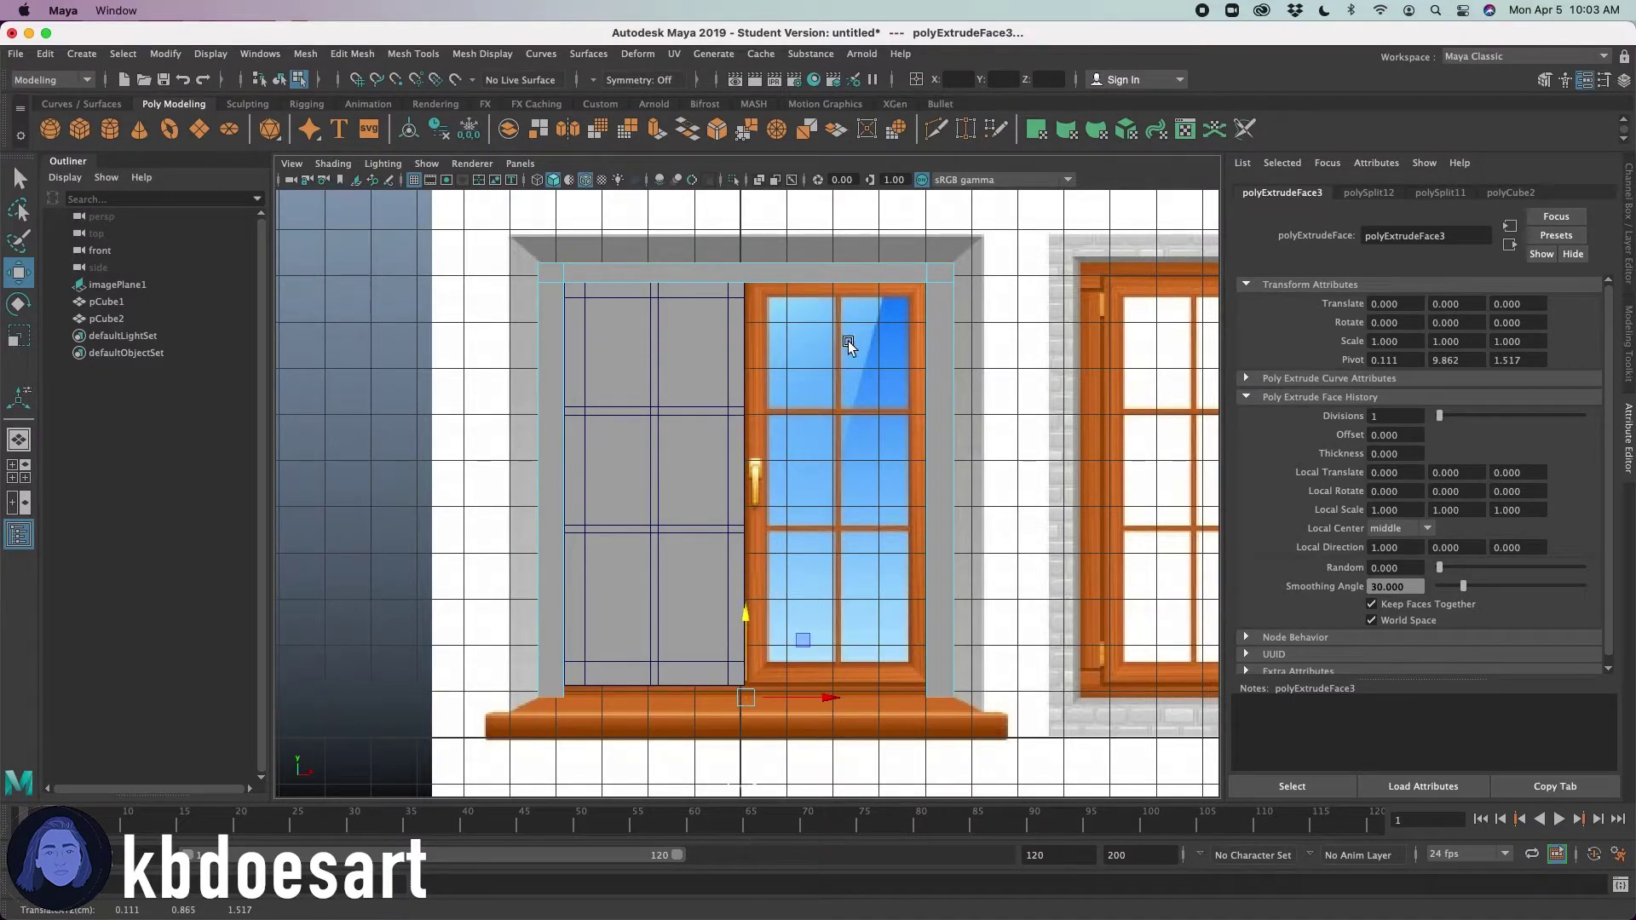
{"action": "key", "text": "space"}
{"action": "key", "text": "space"}
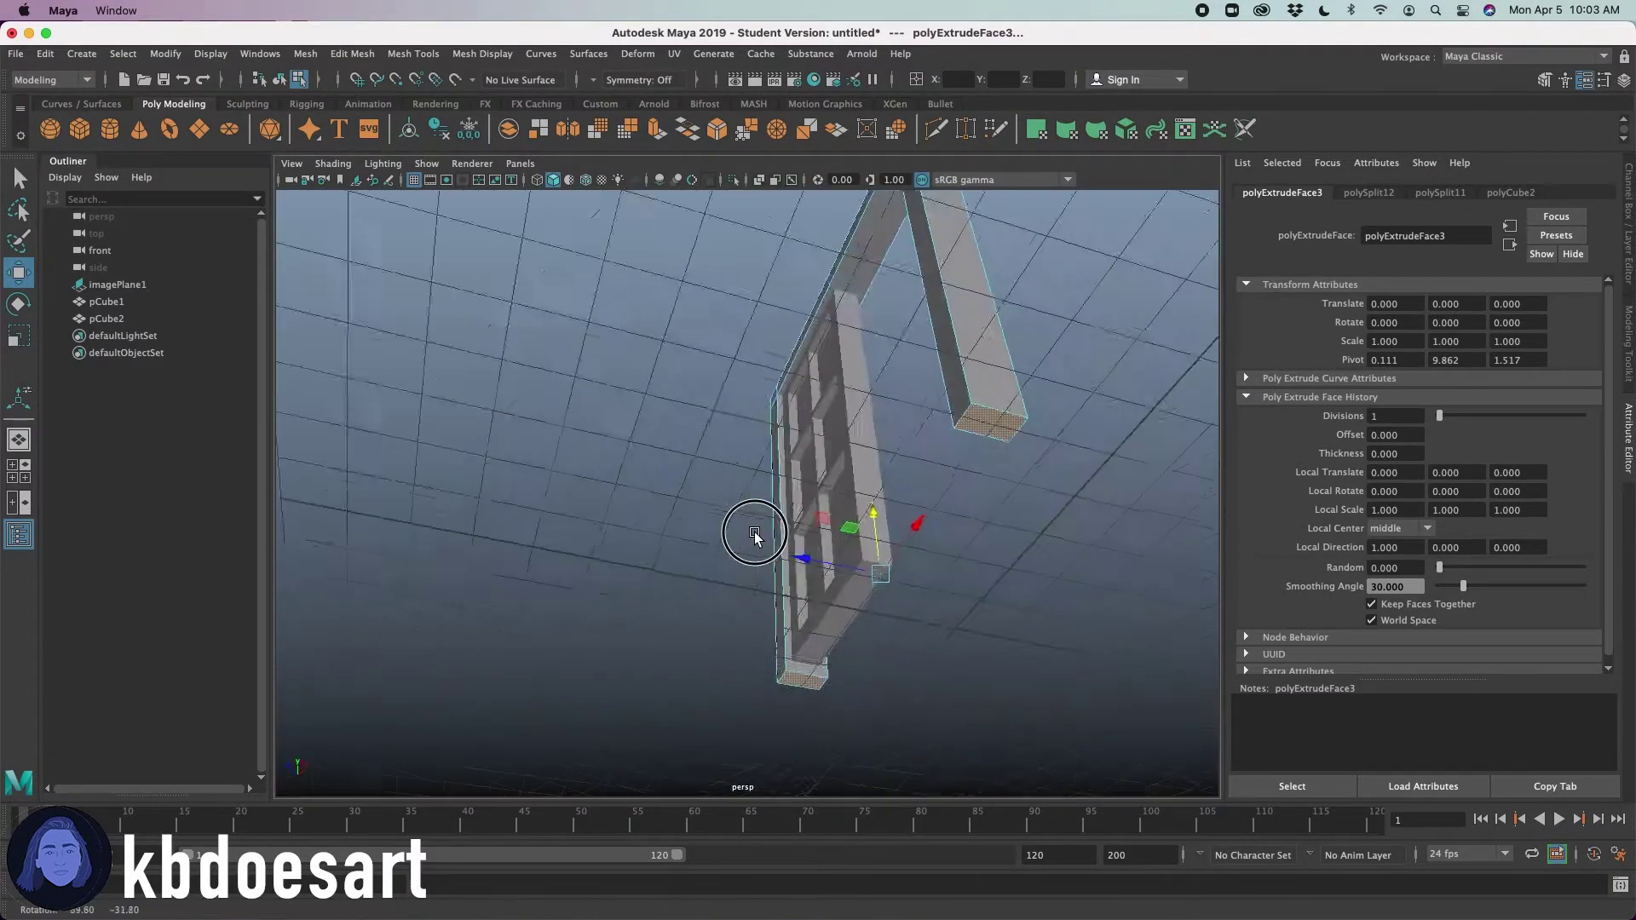
{"action": "left_click_drag", "start_coordinate": [754, 534], "coordinate": [1018, 559], "text": "alt"}
{"action": "left_click", "coordinate": [920, 271]}
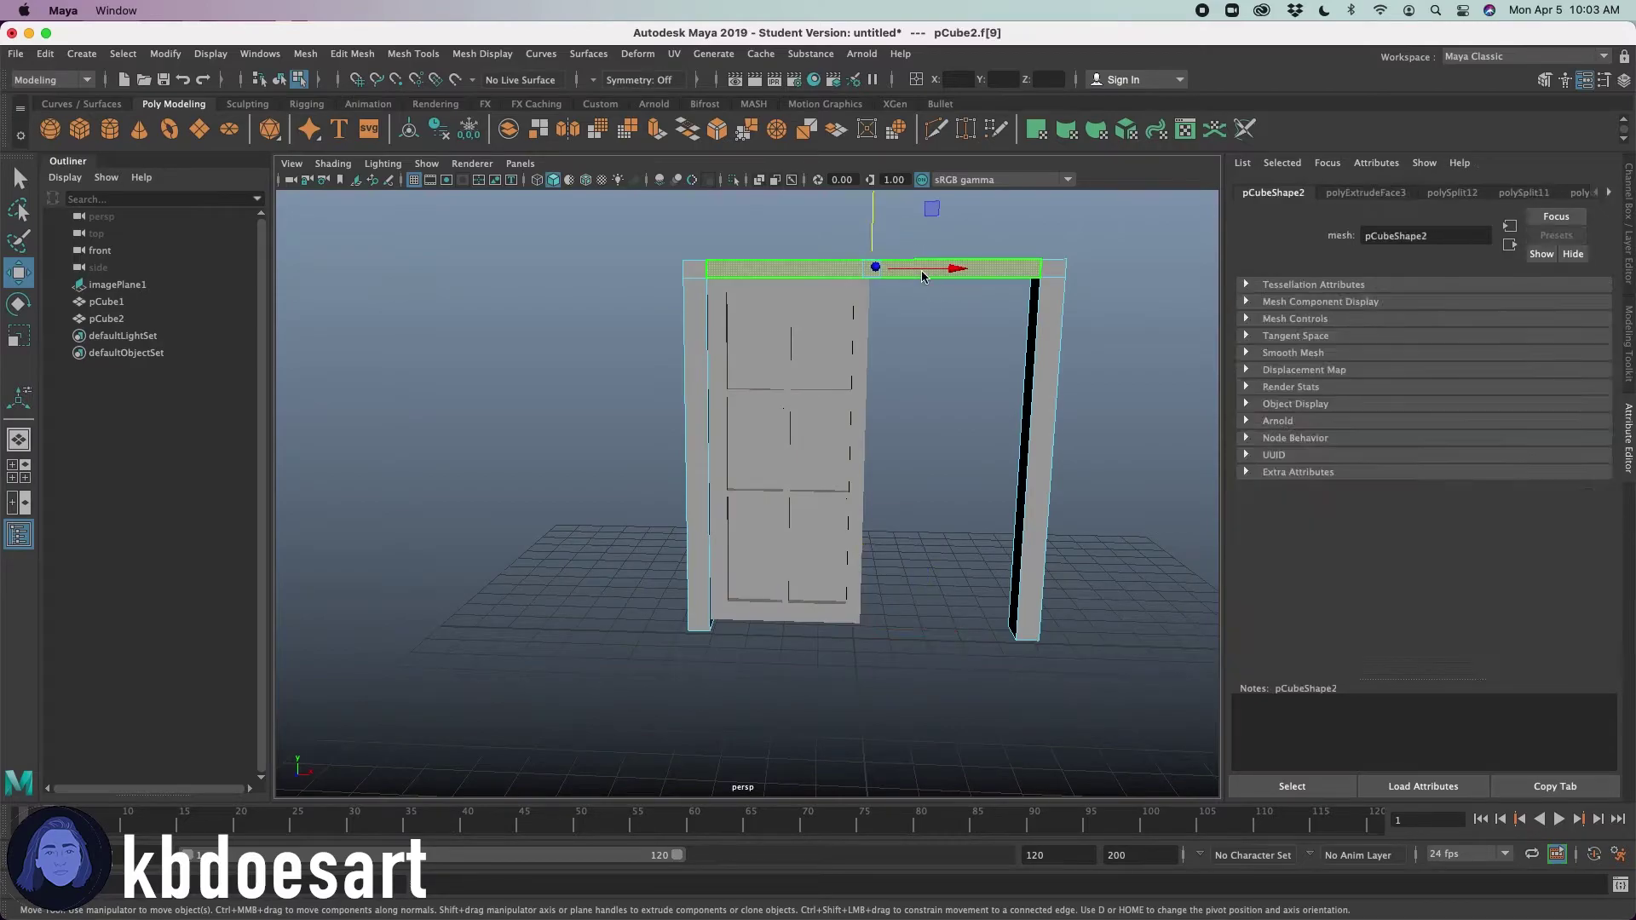
{"action": "left_click_drag", "start_coordinate": [923, 276], "coordinate": [921, 375], "text": "alt"}
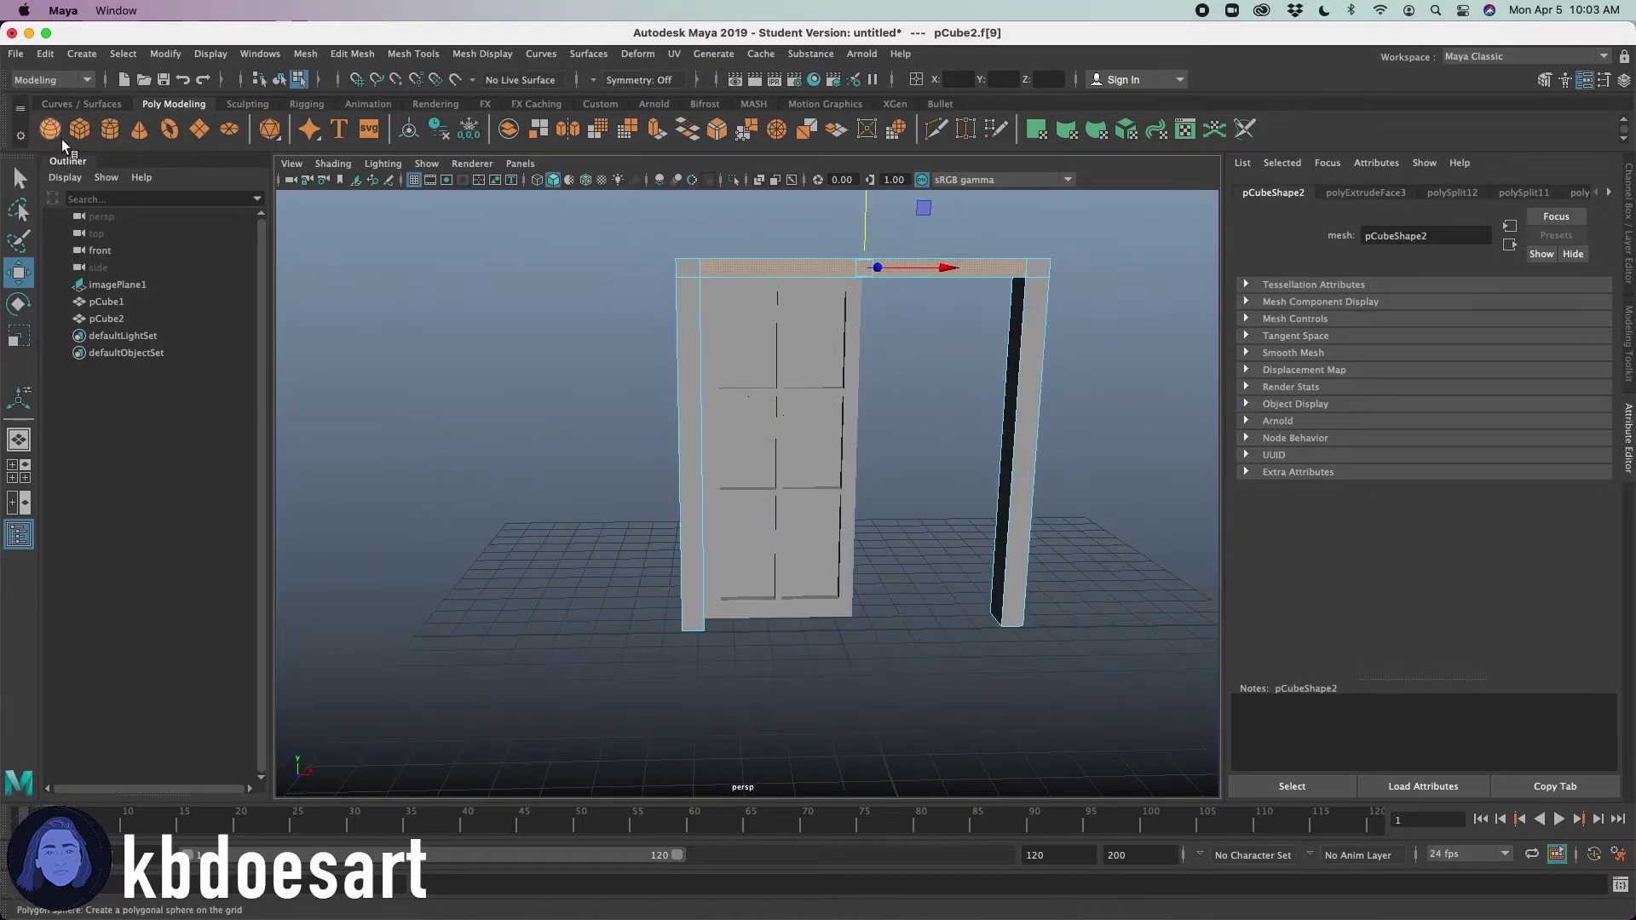
- In the front view, create a polygon cube for the sill, place it under the sash and stretch it along X to about 9.48
{"action": "key", "text": "space"}
{"action": "key", "text": "space"}
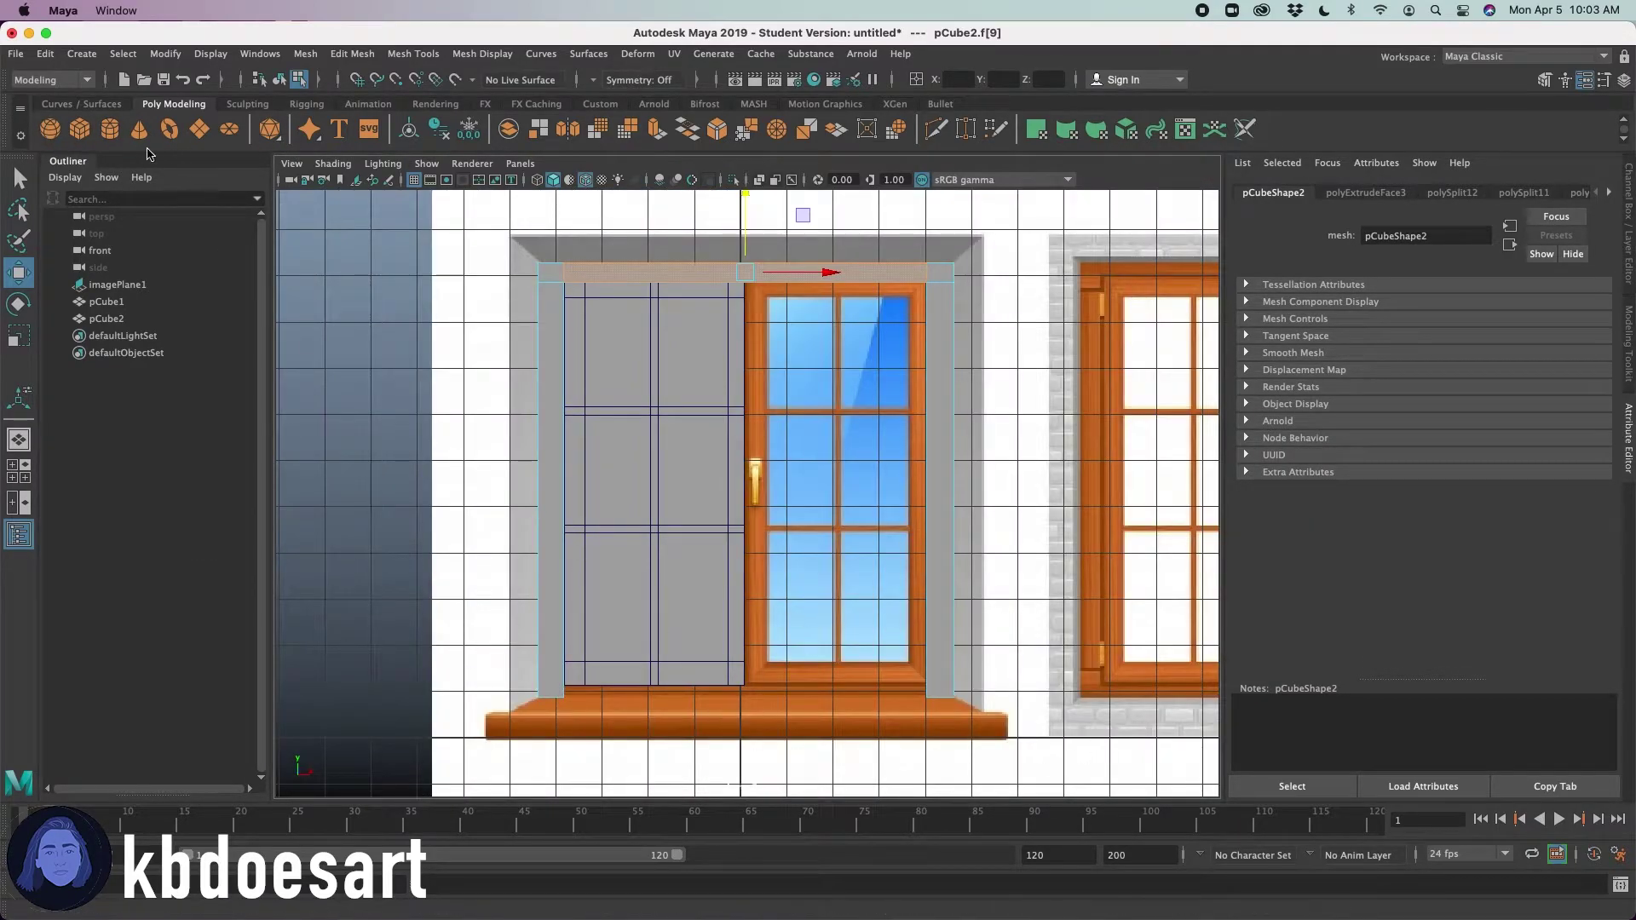
{"action": "left_click", "coordinate": [80, 128]}
{"action": "left_click_drag", "start_coordinate": [745, 662], "coordinate": [740, 628]}
{"action": "key", "text": "r"}
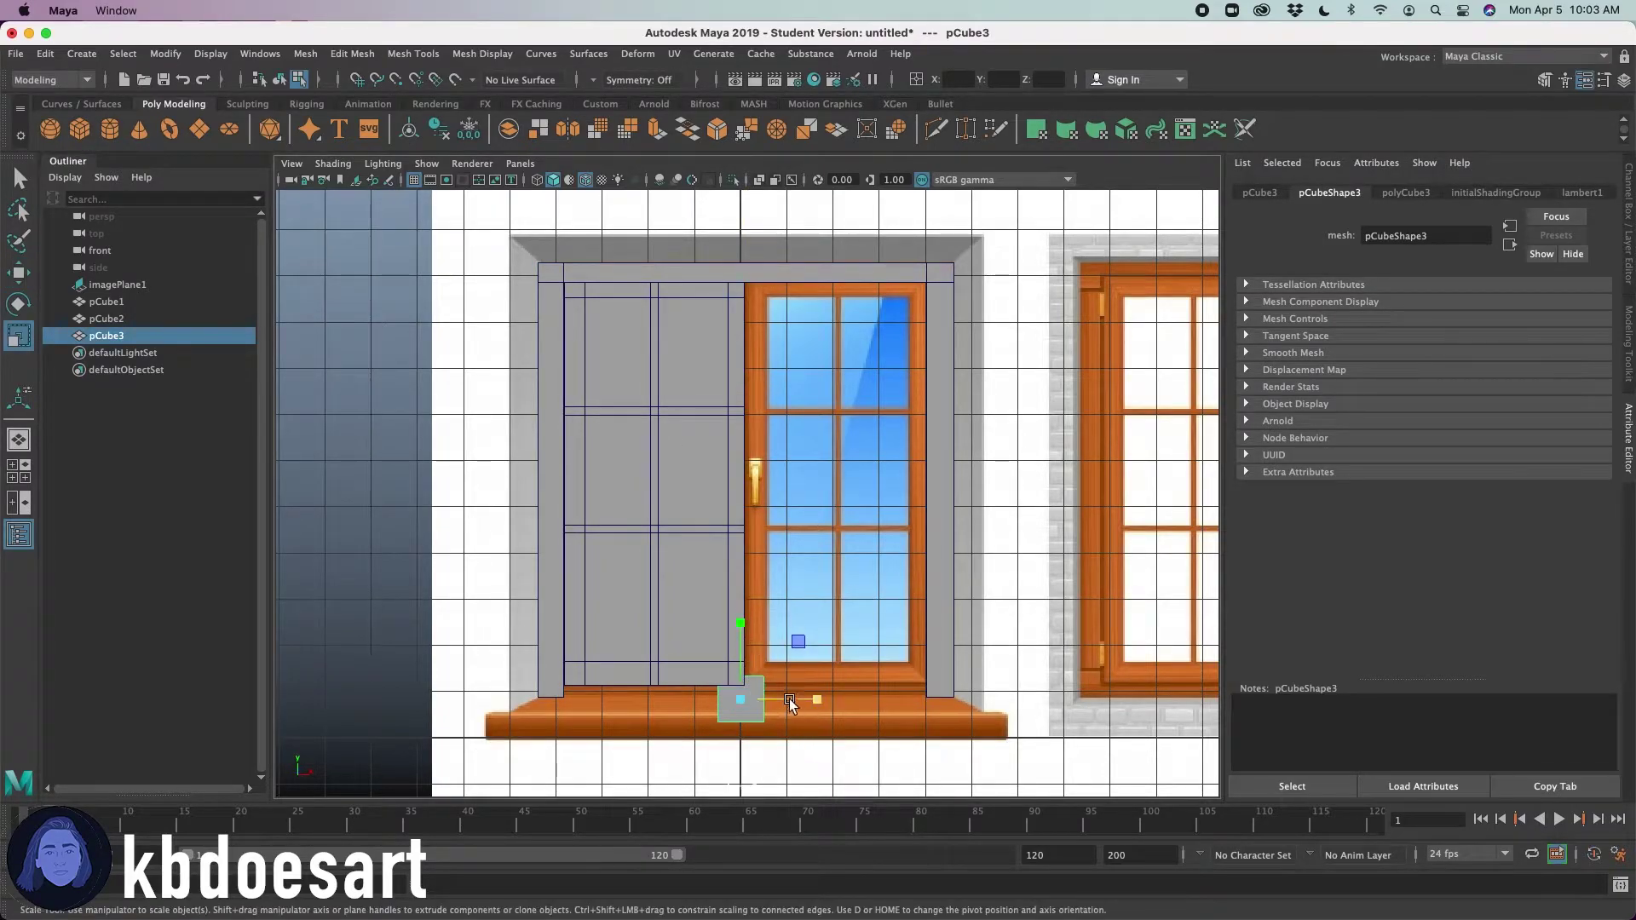
{"action": "left_click_drag", "start_coordinate": [790, 704], "coordinate": [1415, 673]}
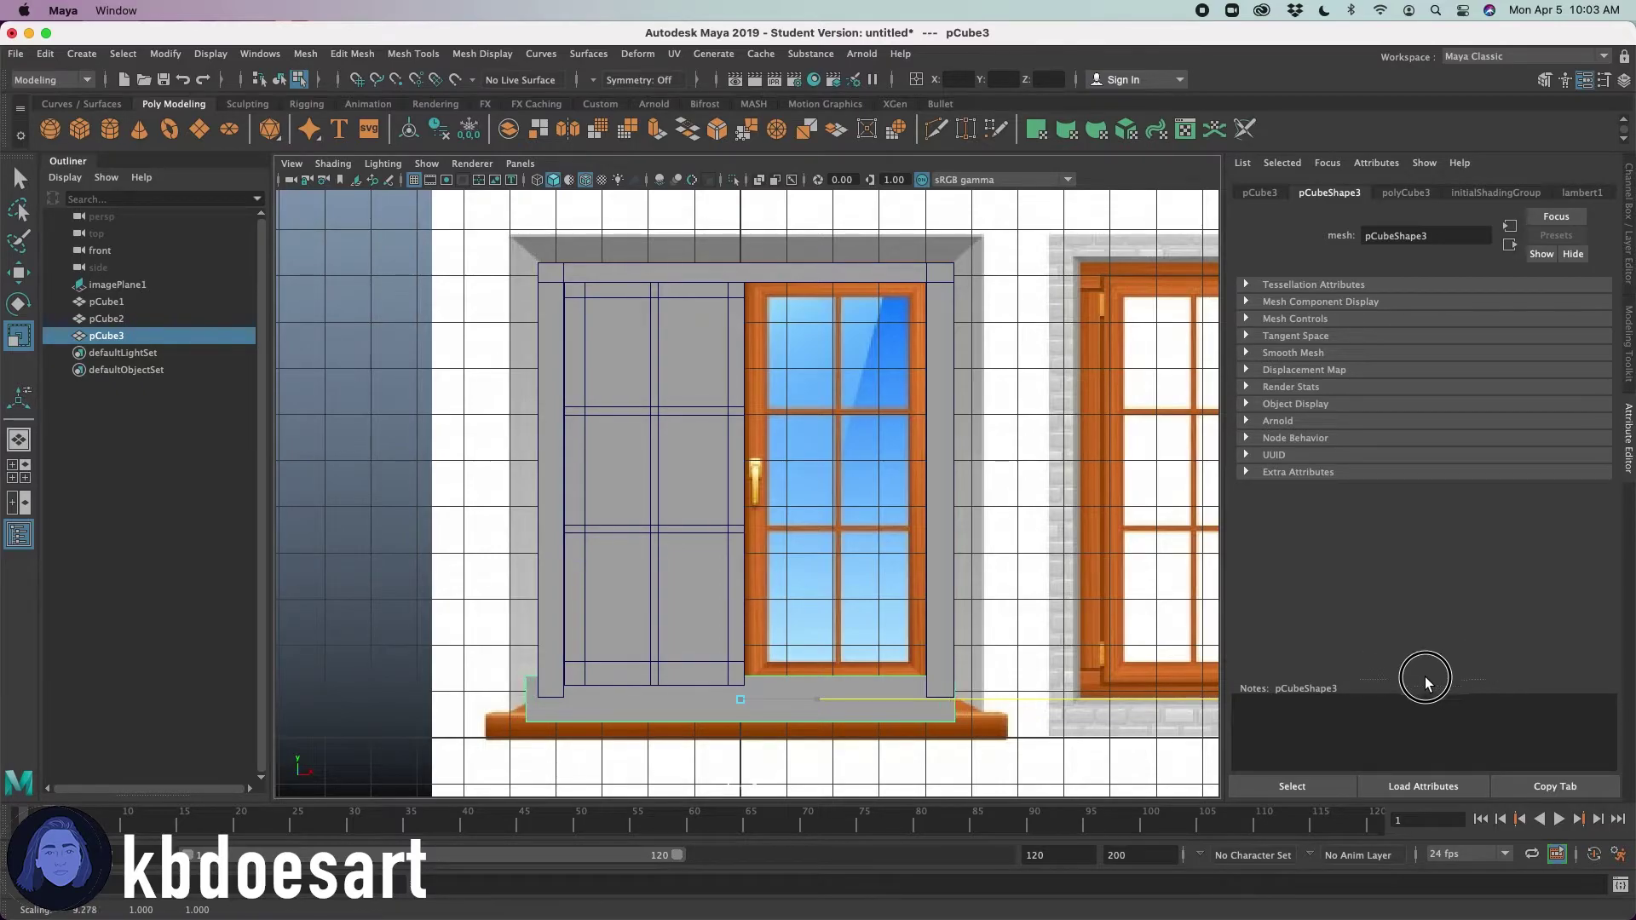
- In the perspective view, move the sill along Z to about 1.529 so it sits under the frame
{"action": "key", "text": "space"}
{"action": "key", "text": "space"}
{"action": "key", "text": "space"}
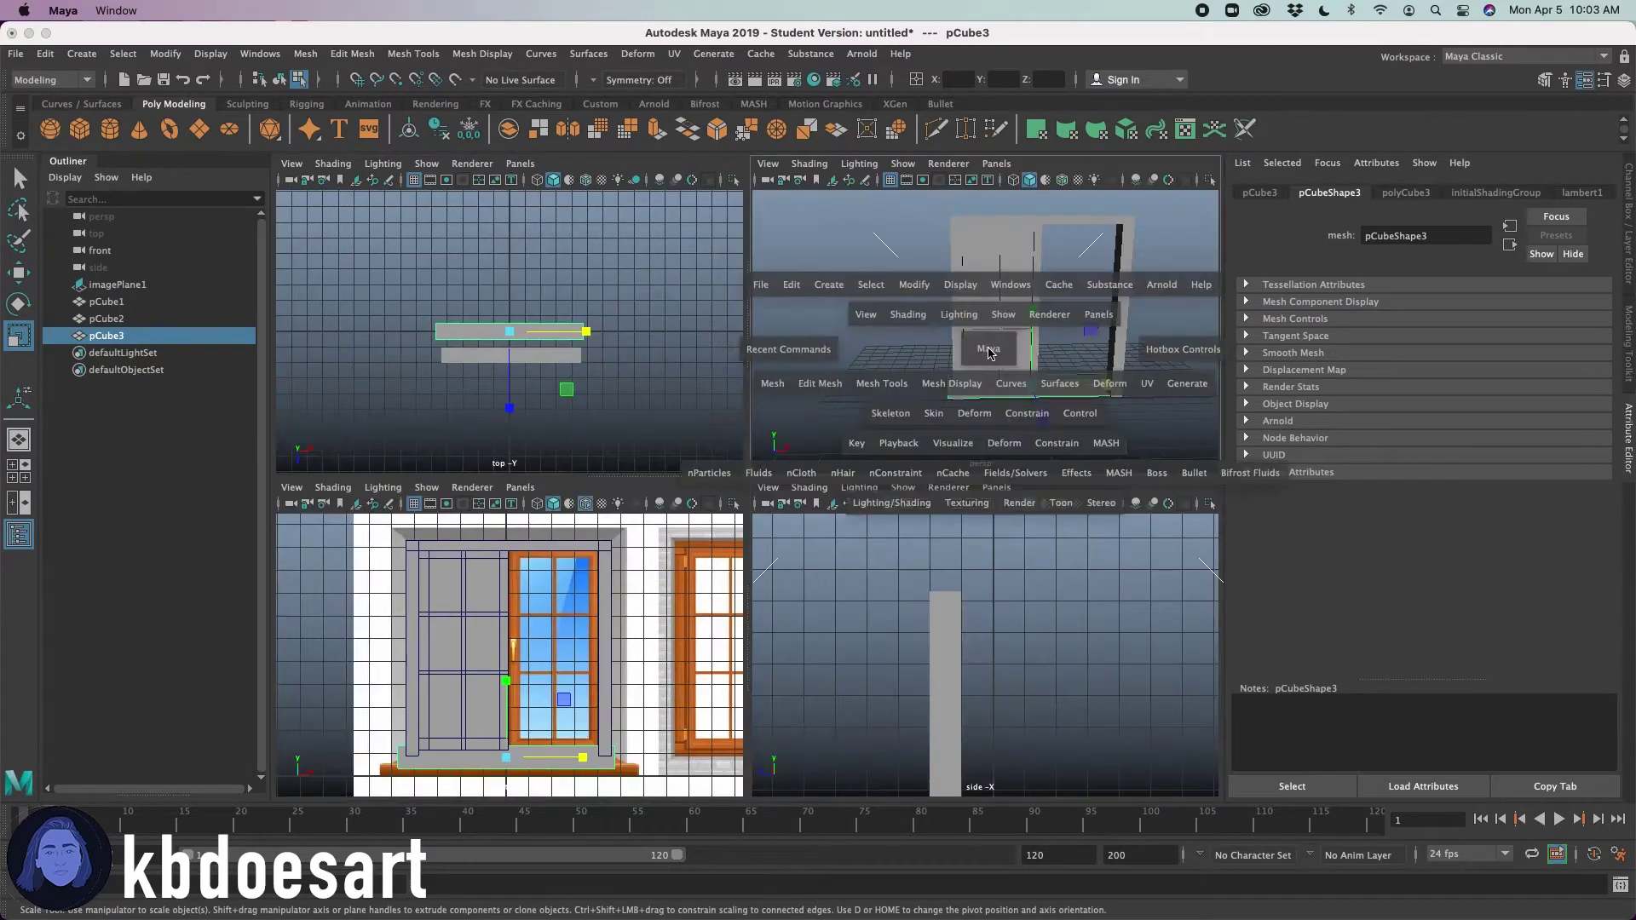
{"action": "key", "text": "space"}
{"action": "left_click_drag", "start_coordinate": [883, 687], "coordinate": [539, 629], "text": "alt"}
{"action": "key", "text": "w"}
{"action": "key", "text": "r"}
{"action": "left_click", "coordinate": [731, 618]}
{"action": "left_click_drag", "start_coordinate": [994, 548], "coordinate": [741, 664], "text": "alt"}
{"action": "key", "text": "w"}
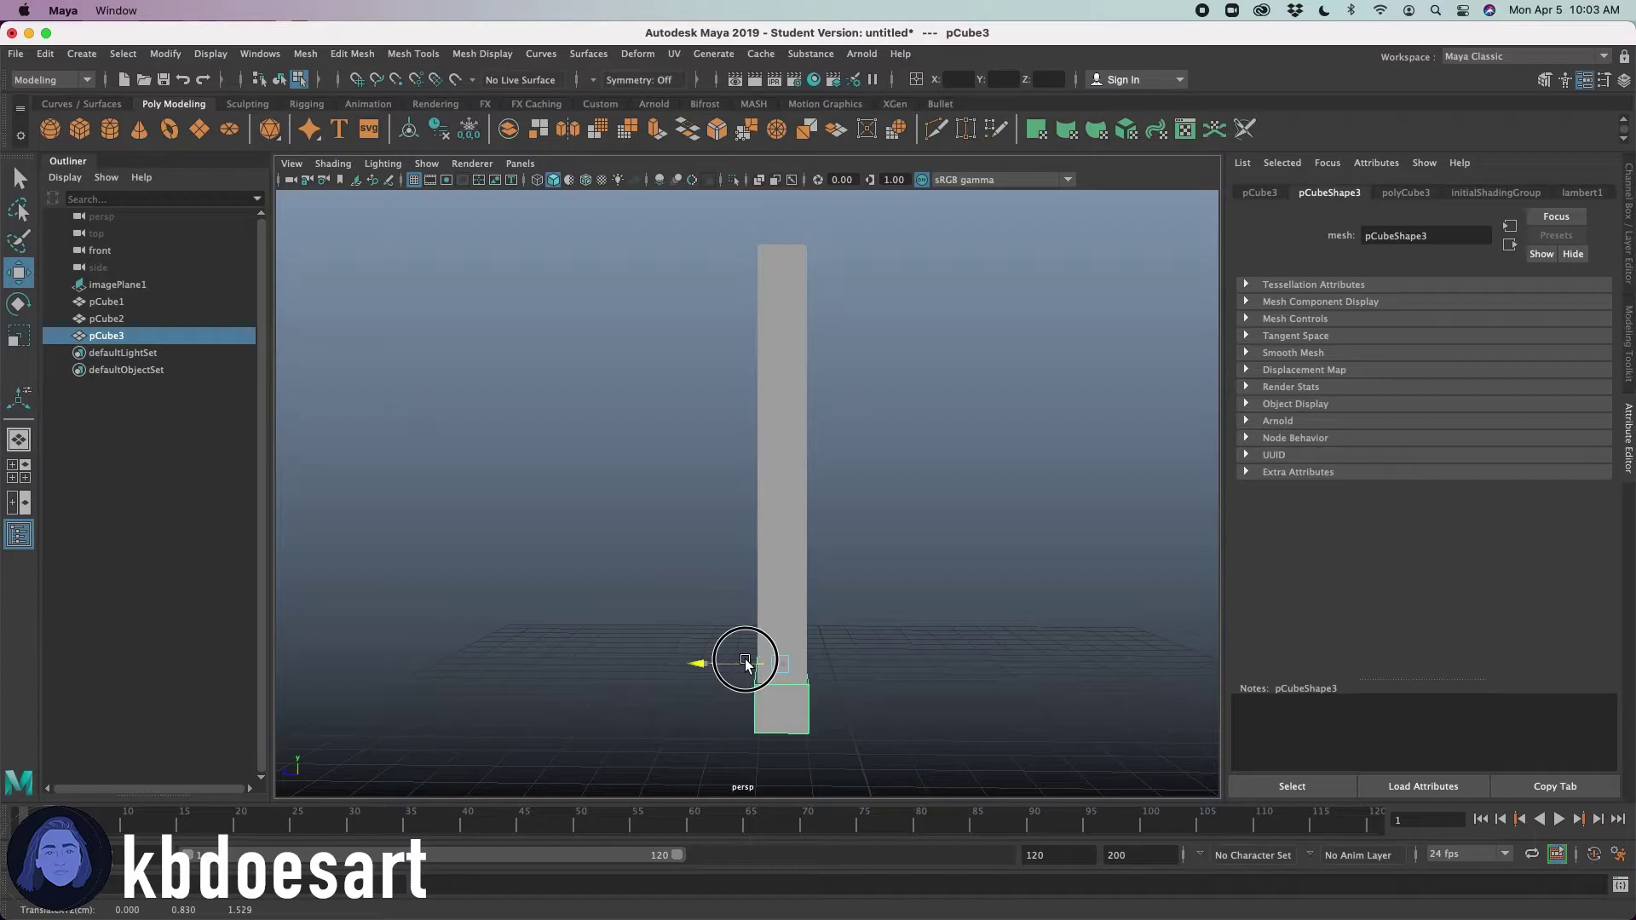
{"action": "left_click", "coordinate": [584, 603]}
{"action": "mouse_move", "coordinate": [585, 603]}
{"action": "left_mouse_down", "text": "alt"}
{"action": "mouse_move", "coordinate": [748, 646]}
{"action": "mouse_move", "coordinate": [676, 661]}
{"action": "mouse_move", "coordinate": [560, 641]}
{"action": "mouse_move", "coordinate": [585, 621]}
{"action": "mouse_move", "coordinate": [577, 588]}
{"action": "left_mouse_up", "text": "alt"}
- In the side view, select the sill as an object and fine-tune its Z position to about 1.502
{"action": "key", "text": "space"}
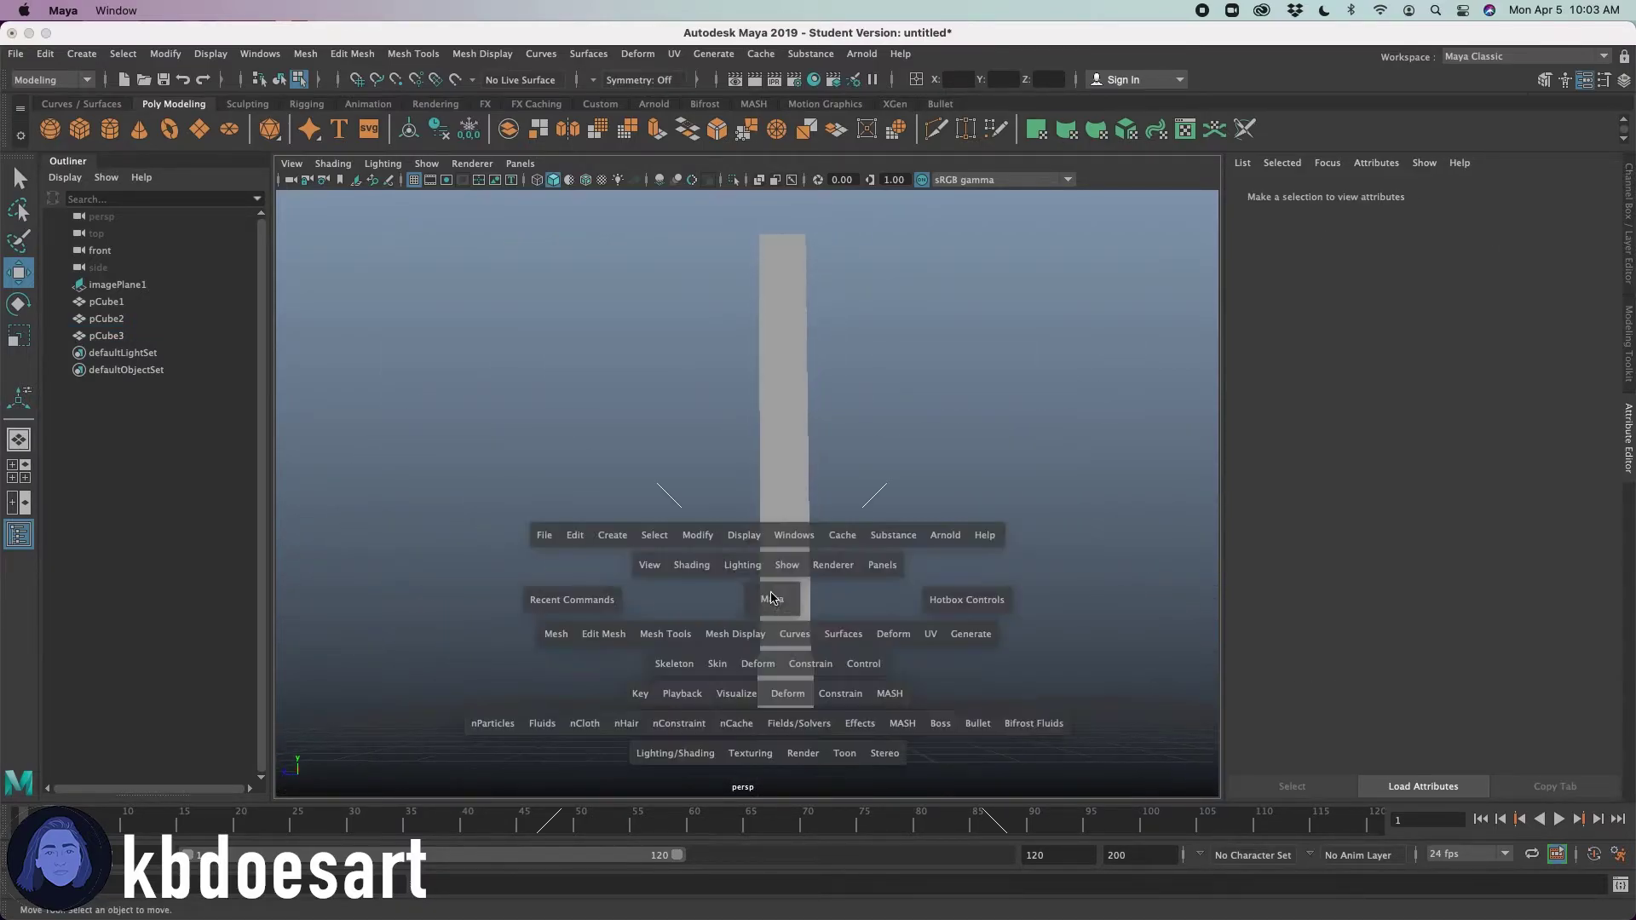
{"action": "key", "text": "space"}
{"action": "middle_click_drag", "start_coordinate": [941, 632], "coordinate": [889, 456], "text": "alt"}
{"action": "middle_click_drag", "start_coordinate": [808, 609], "coordinate": [804, 409], "text": "alt"}
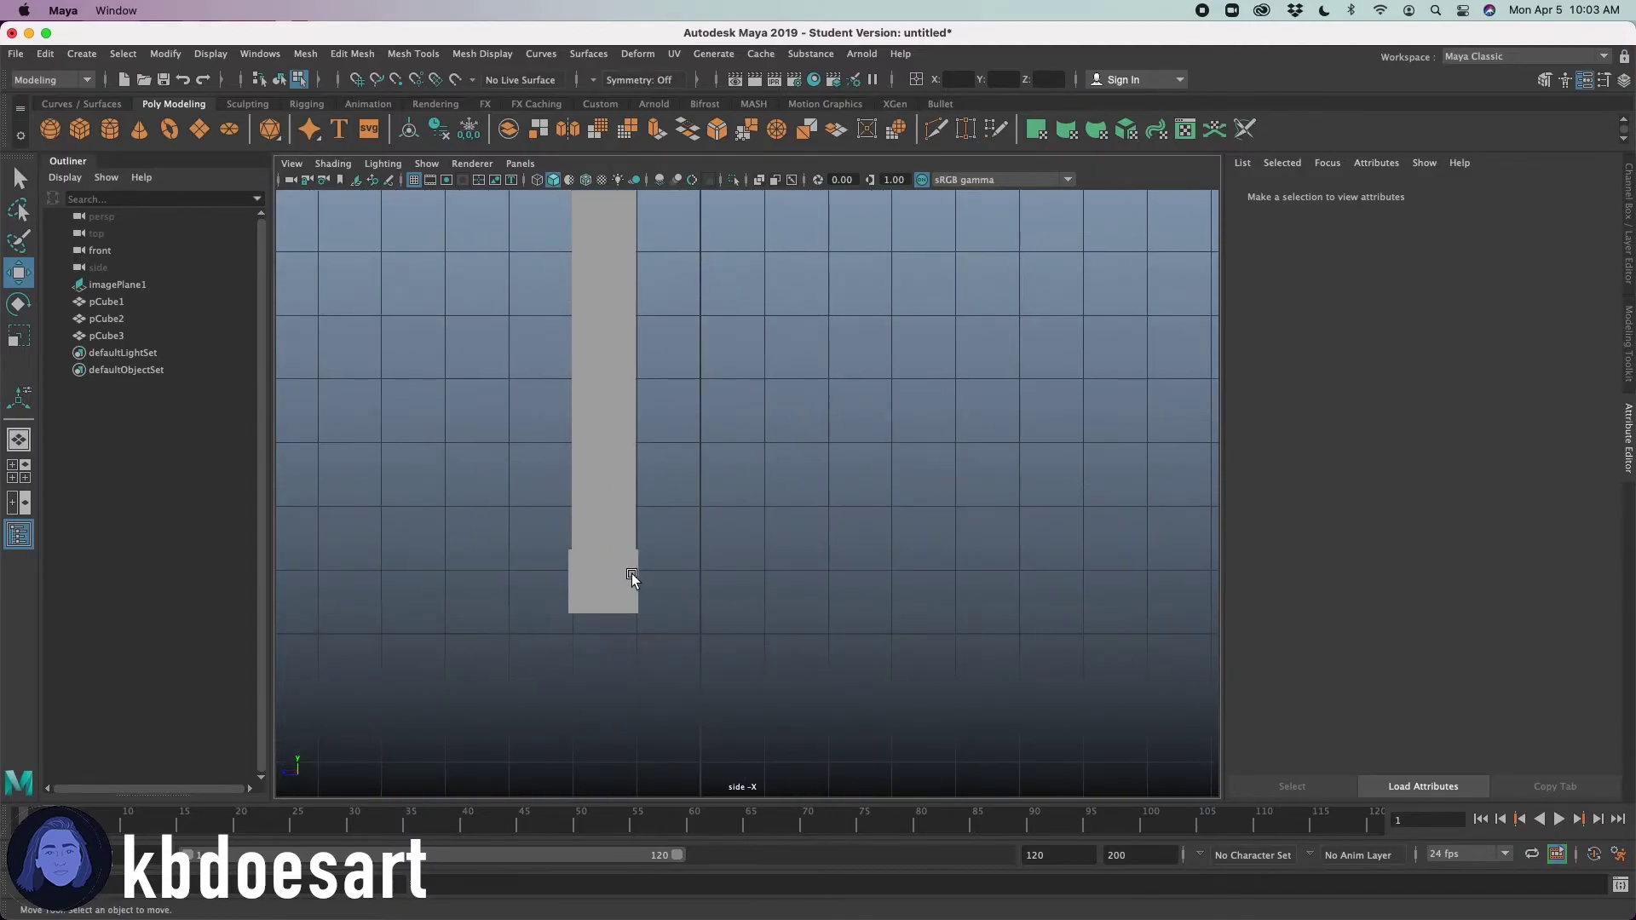
{"action": "left_click", "coordinate": [635, 580]}
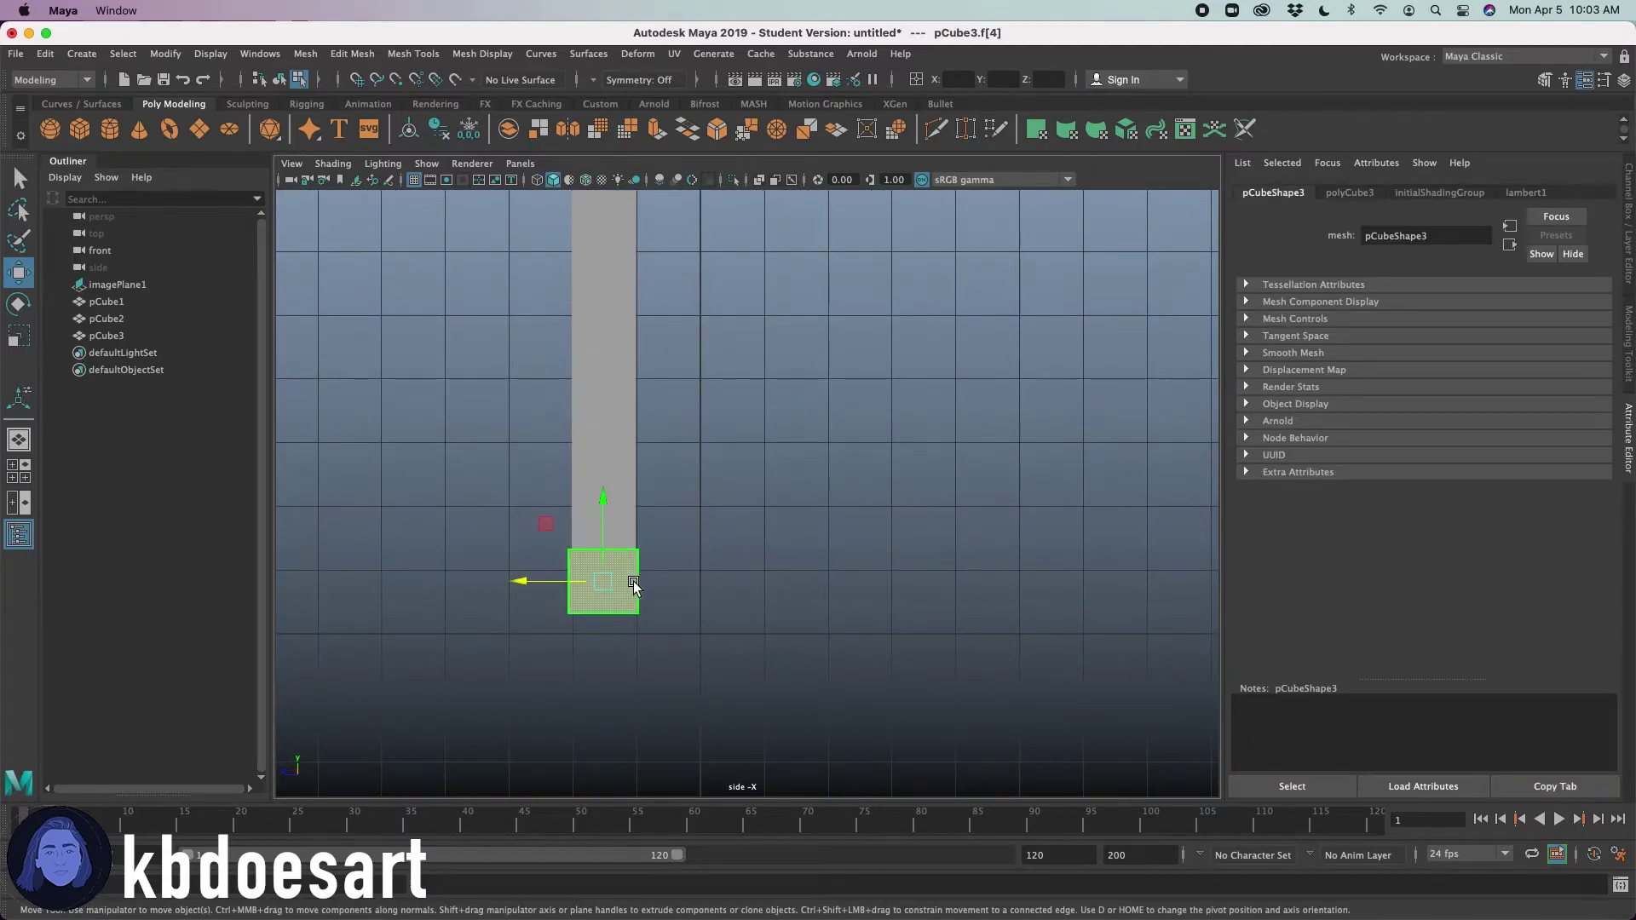
{"action": "right_click_drag", "start_coordinate": [635, 586], "coordinate": [721, 399]}
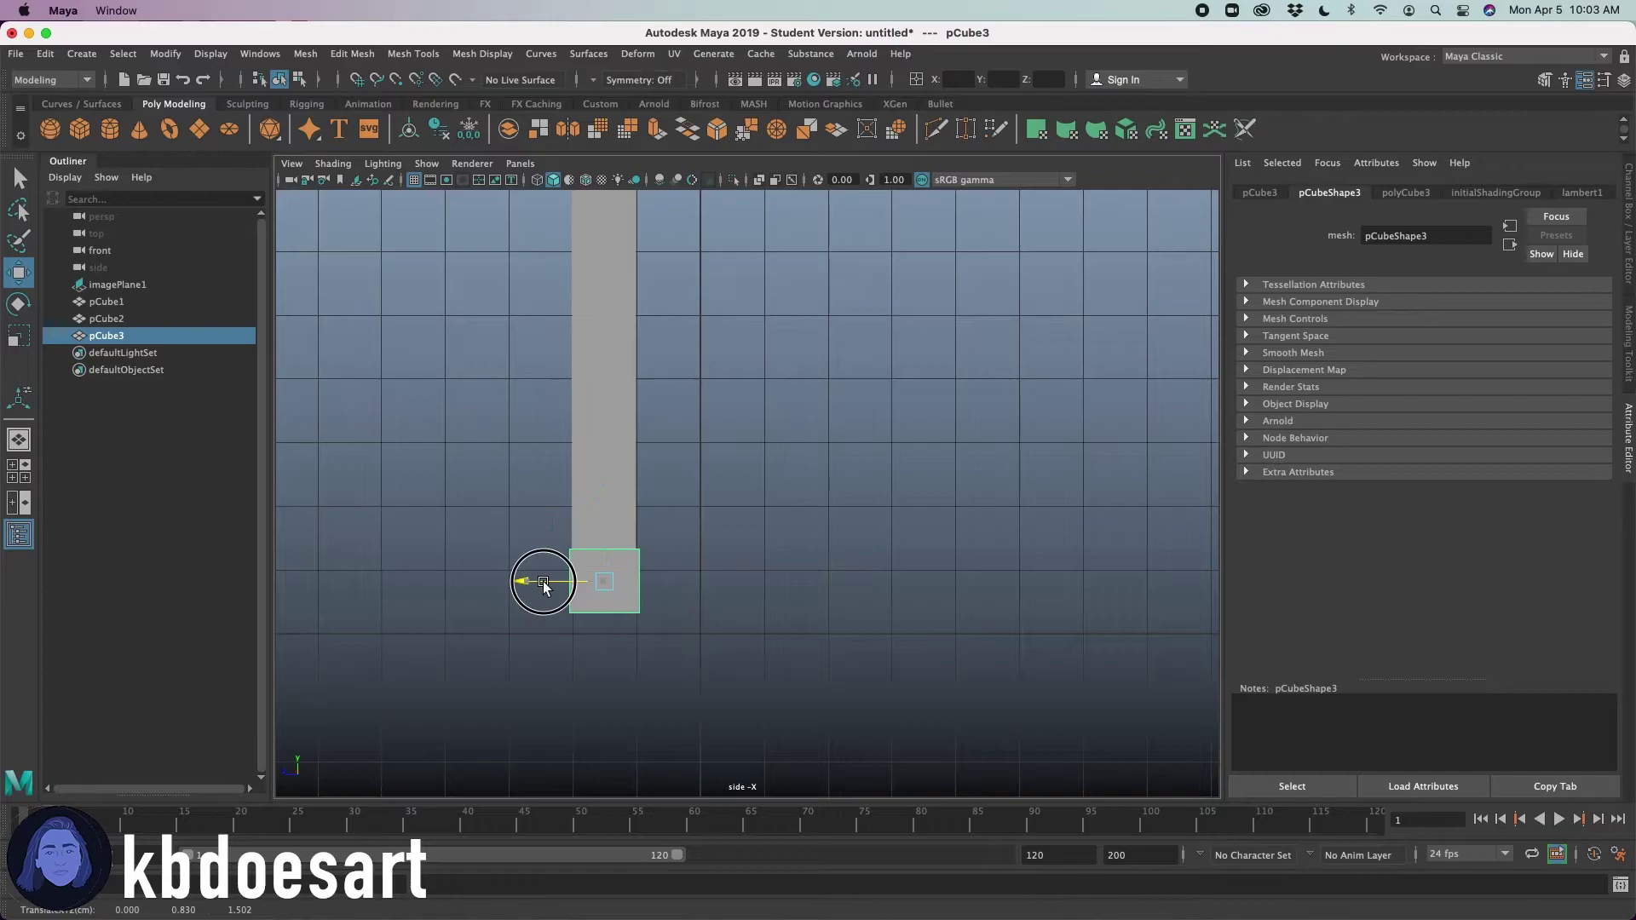
- Scale the sill's depth to about 1.357 so it overhangs the frame, and center it on the frame's thickness
{"action": "key", "text": "r"}
{"action": "left_click_drag", "start_coordinate": [573, 582], "coordinate": [549, 580]}
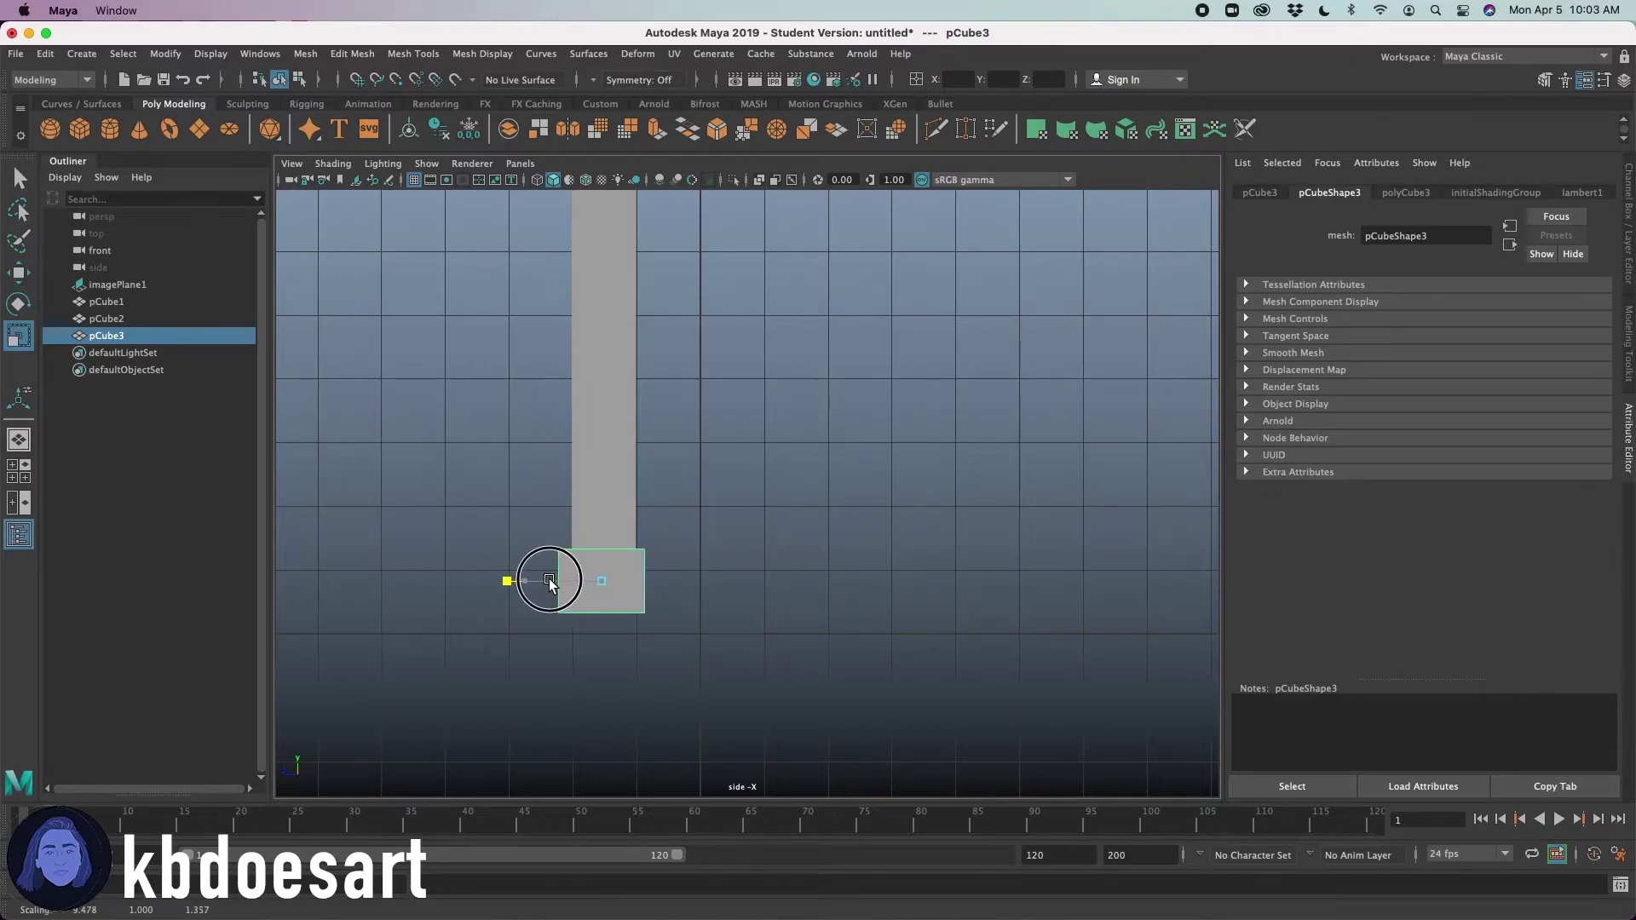
{"action": "left_click", "coordinate": [750, 566]}
{"action": "left_click", "coordinate": [639, 585]}
{"action": "key", "text": "w"}
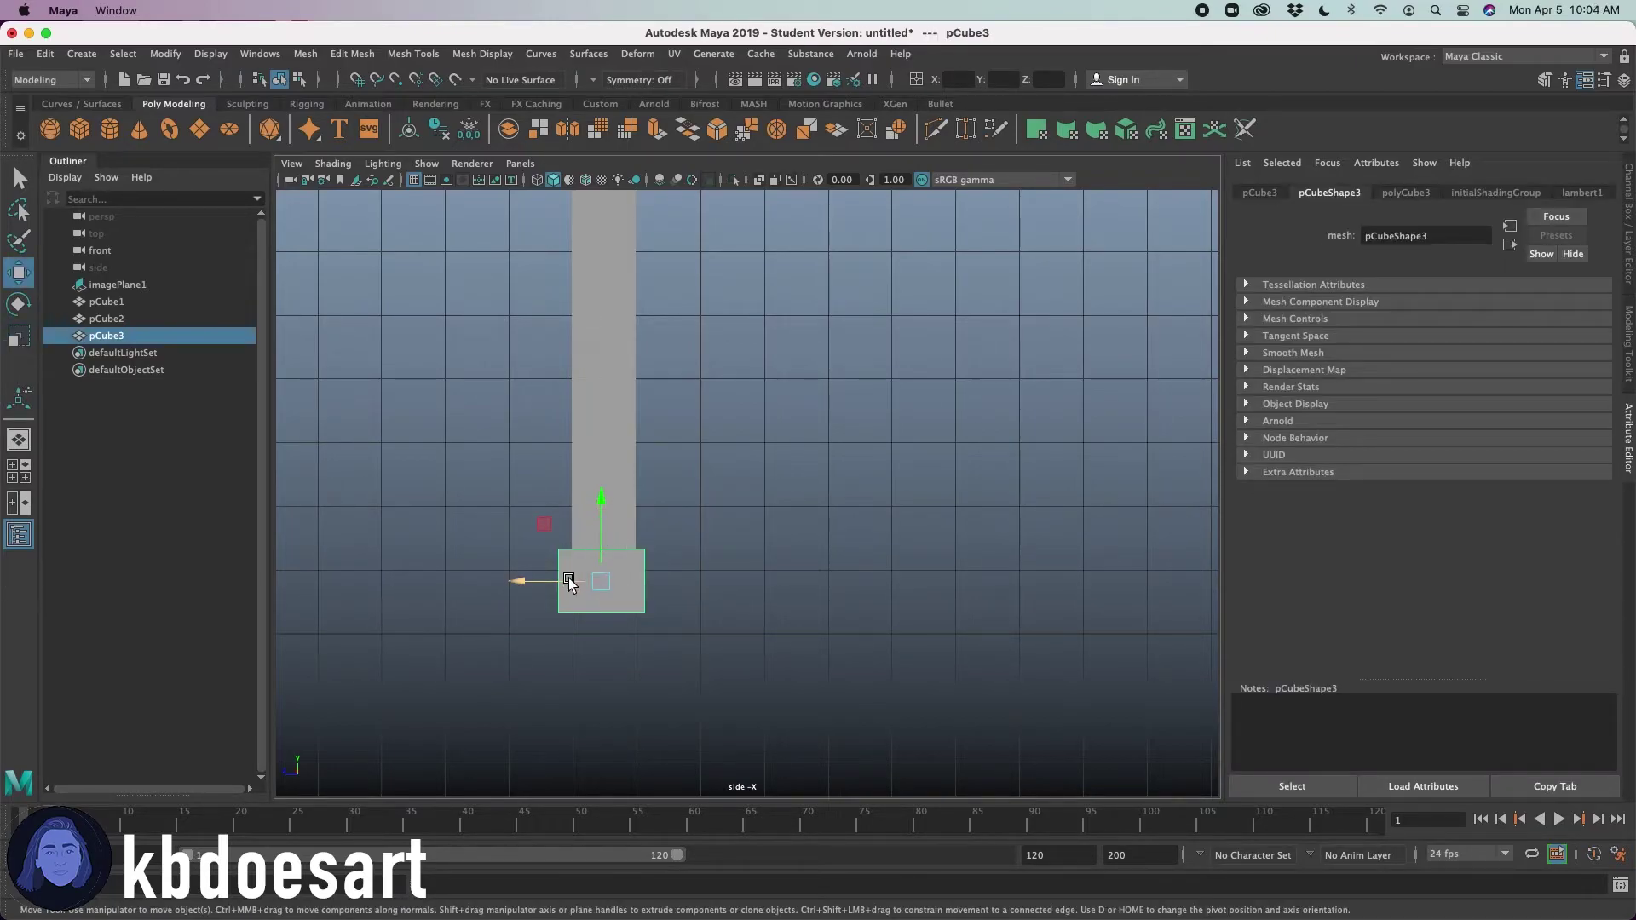
- In the front view, duplicate the left sash and move the copy along X into the frame's right opening
{"action": "key", "text": "space"}
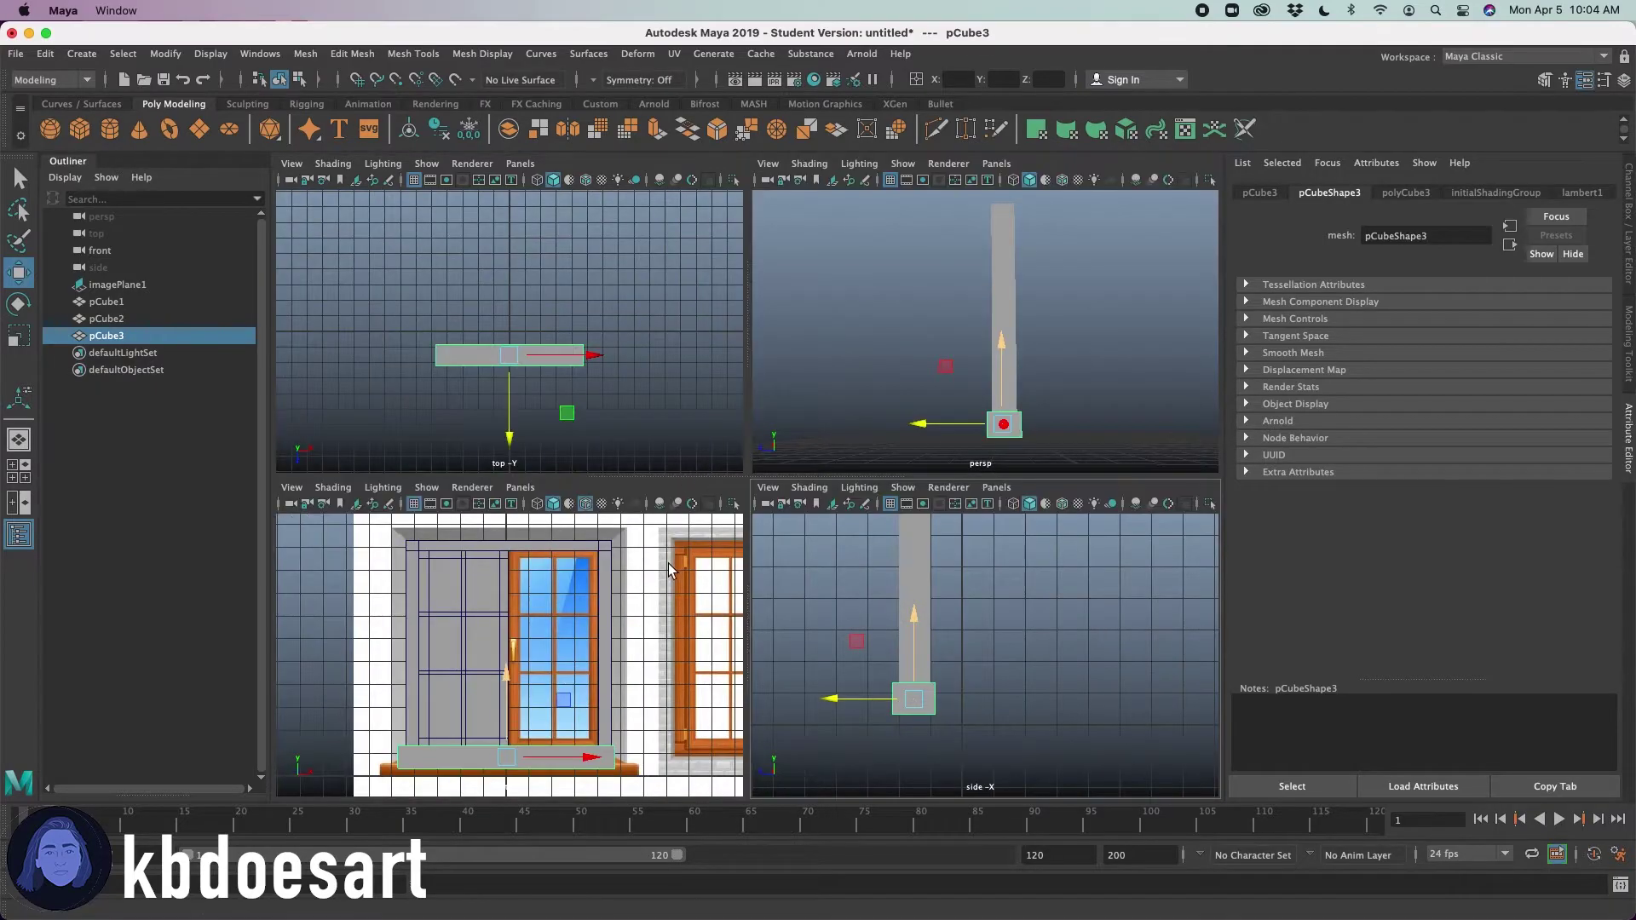
{"action": "key", "text": "space"}
{"action": "left_click", "coordinate": [714, 385]}
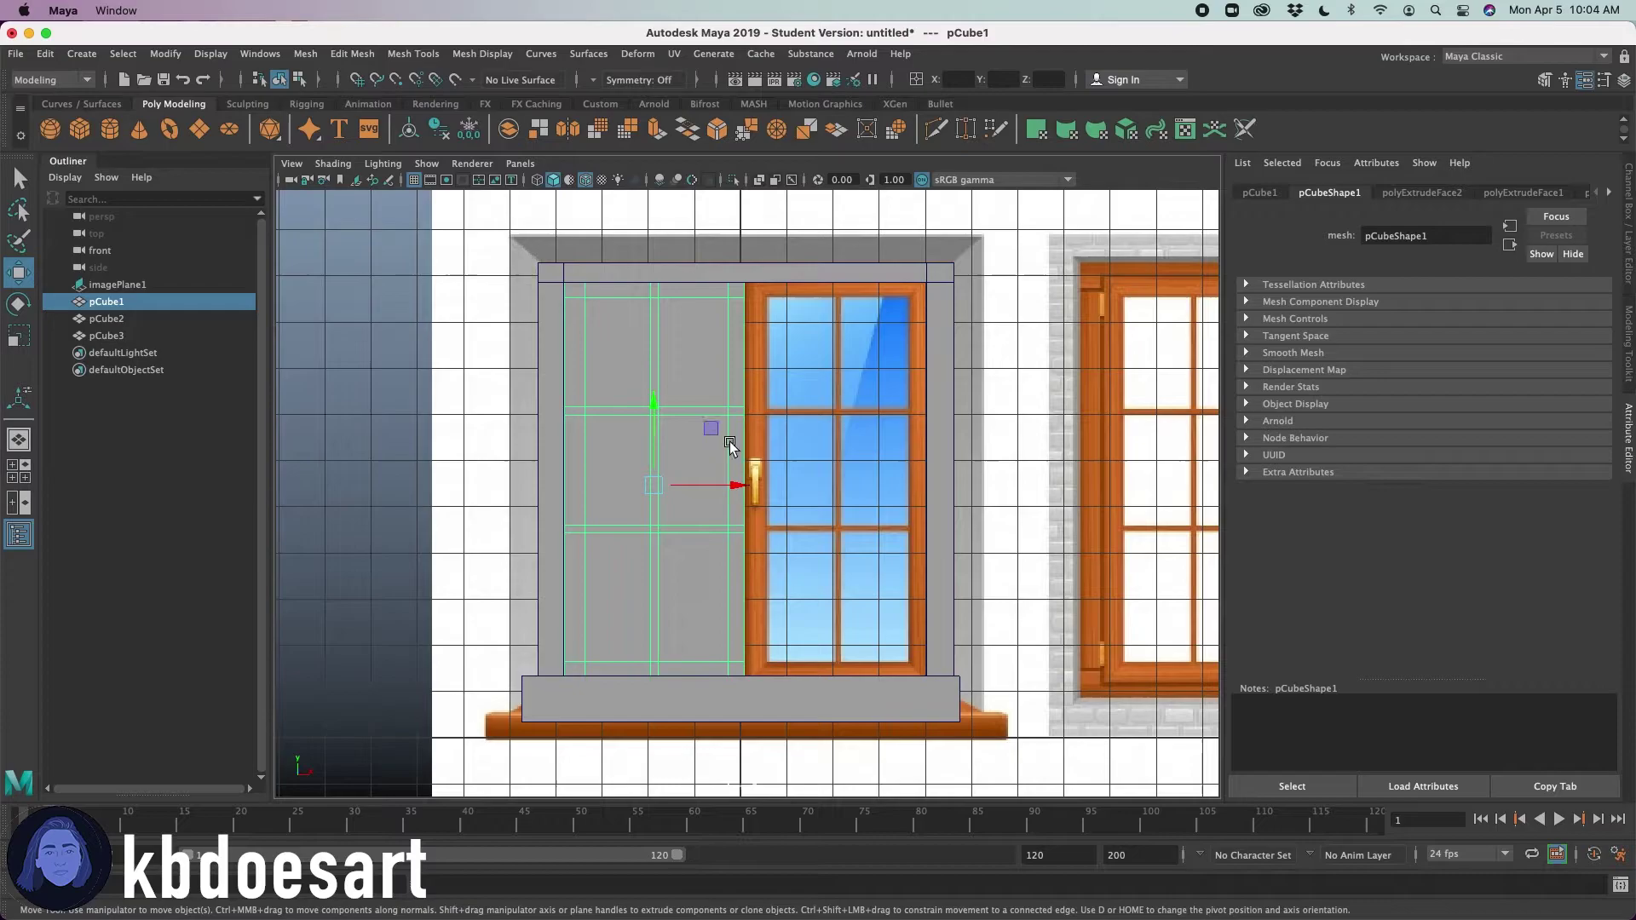
{"action": "key", "text": "super+d"}
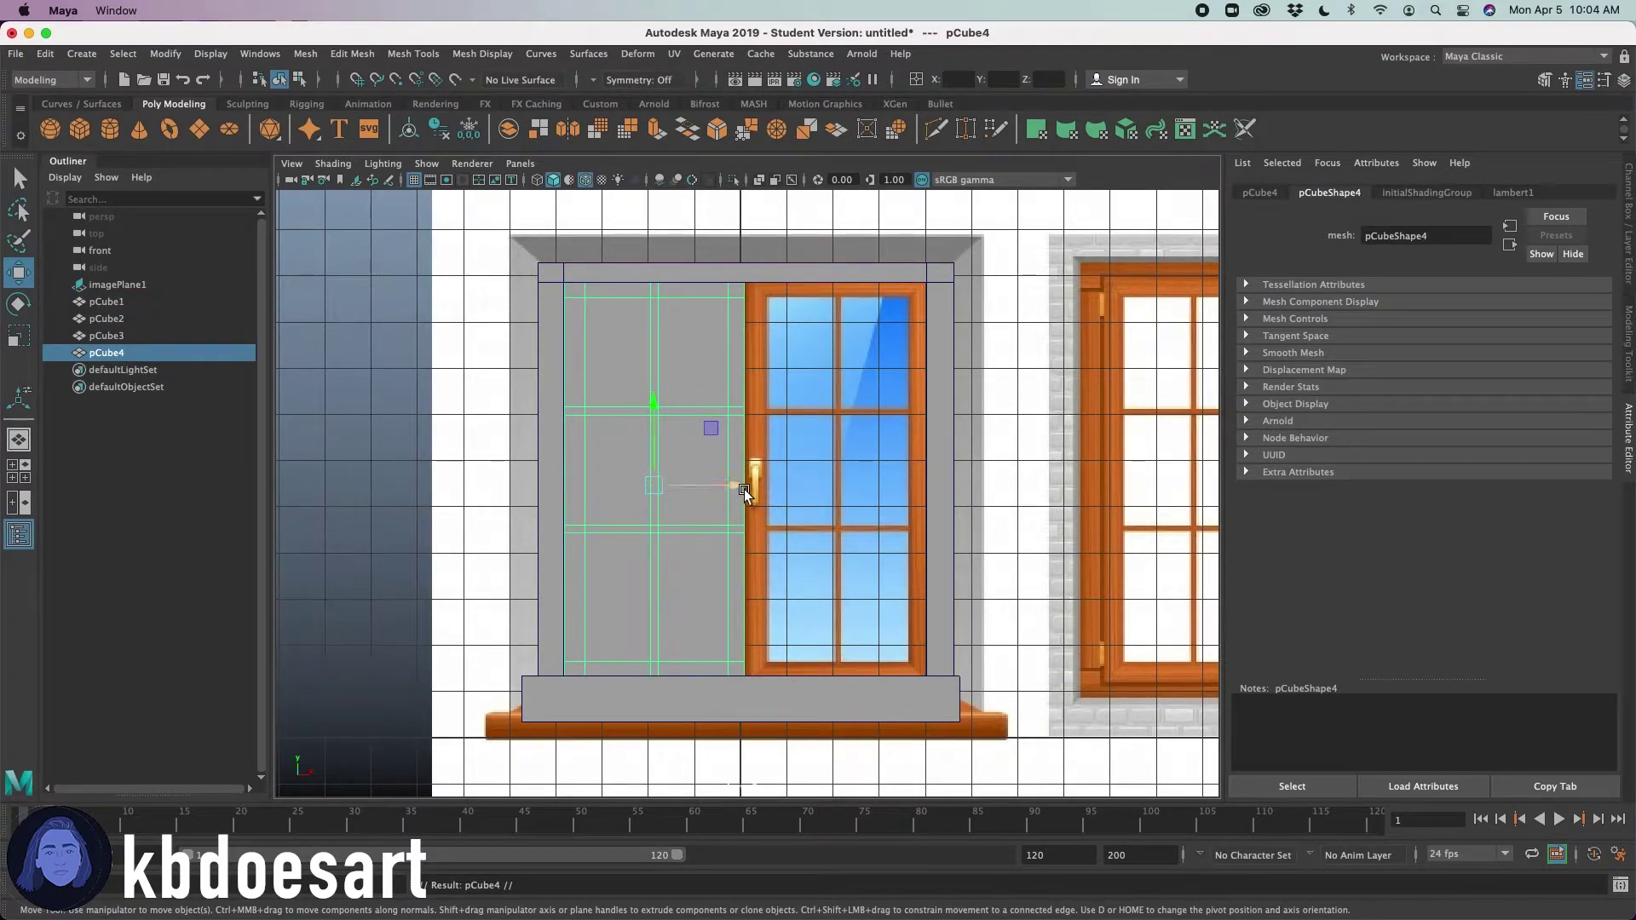
{"action": "left_click_drag", "start_coordinate": [744, 489], "coordinate": [920, 501]}
{"action": "key", "text": "space"}
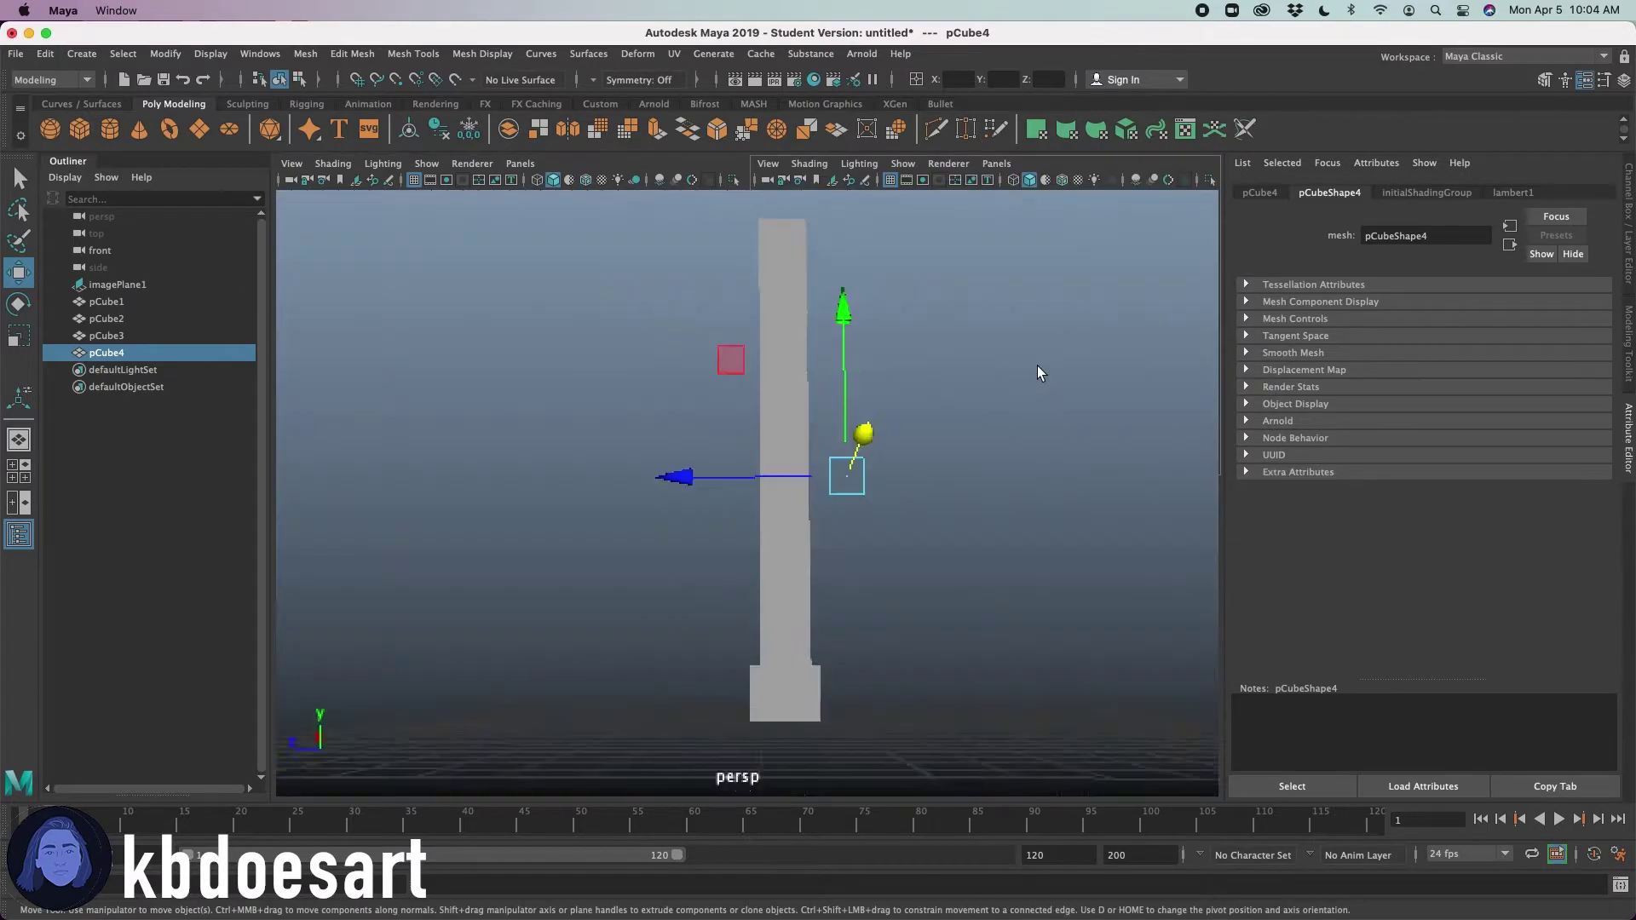
{"action": "left_click_drag", "start_coordinate": [1037, 373], "coordinate": [887, 486], "text": "alt"}
{"action": "left_click", "coordinate": [1032, 405]}
- In the front view, shift the left sash along negative X to expose the reference image's window handle
{"action": "key", "text": "space"}
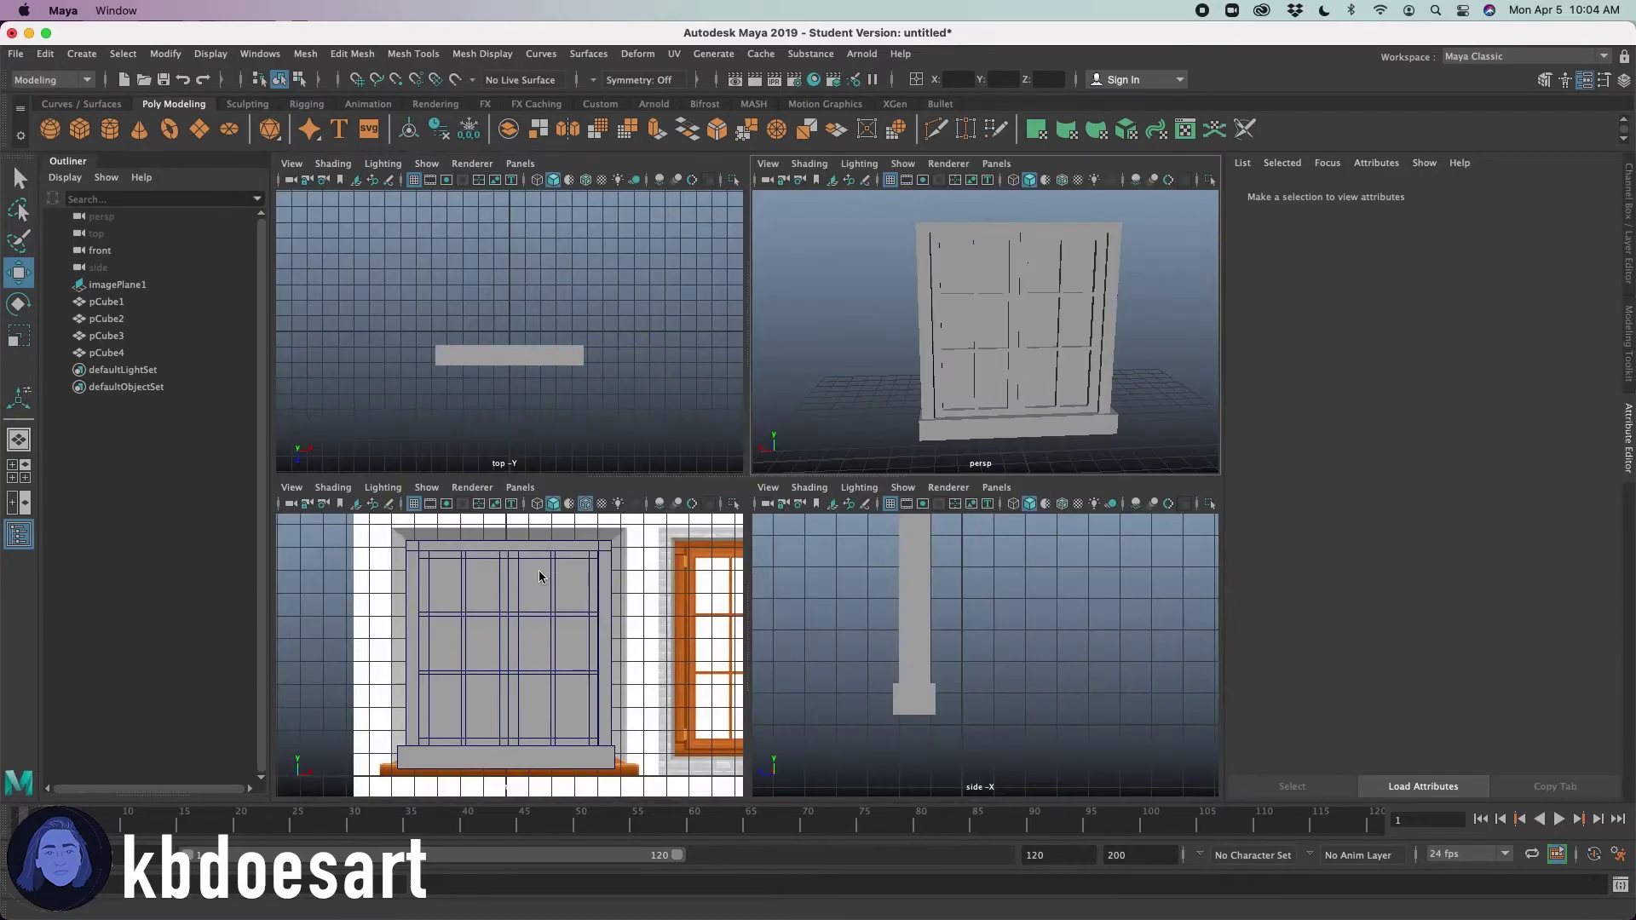
{"action": "key", "text": "space"}
{"action": "left_click", "coordinate": [703, 468]}
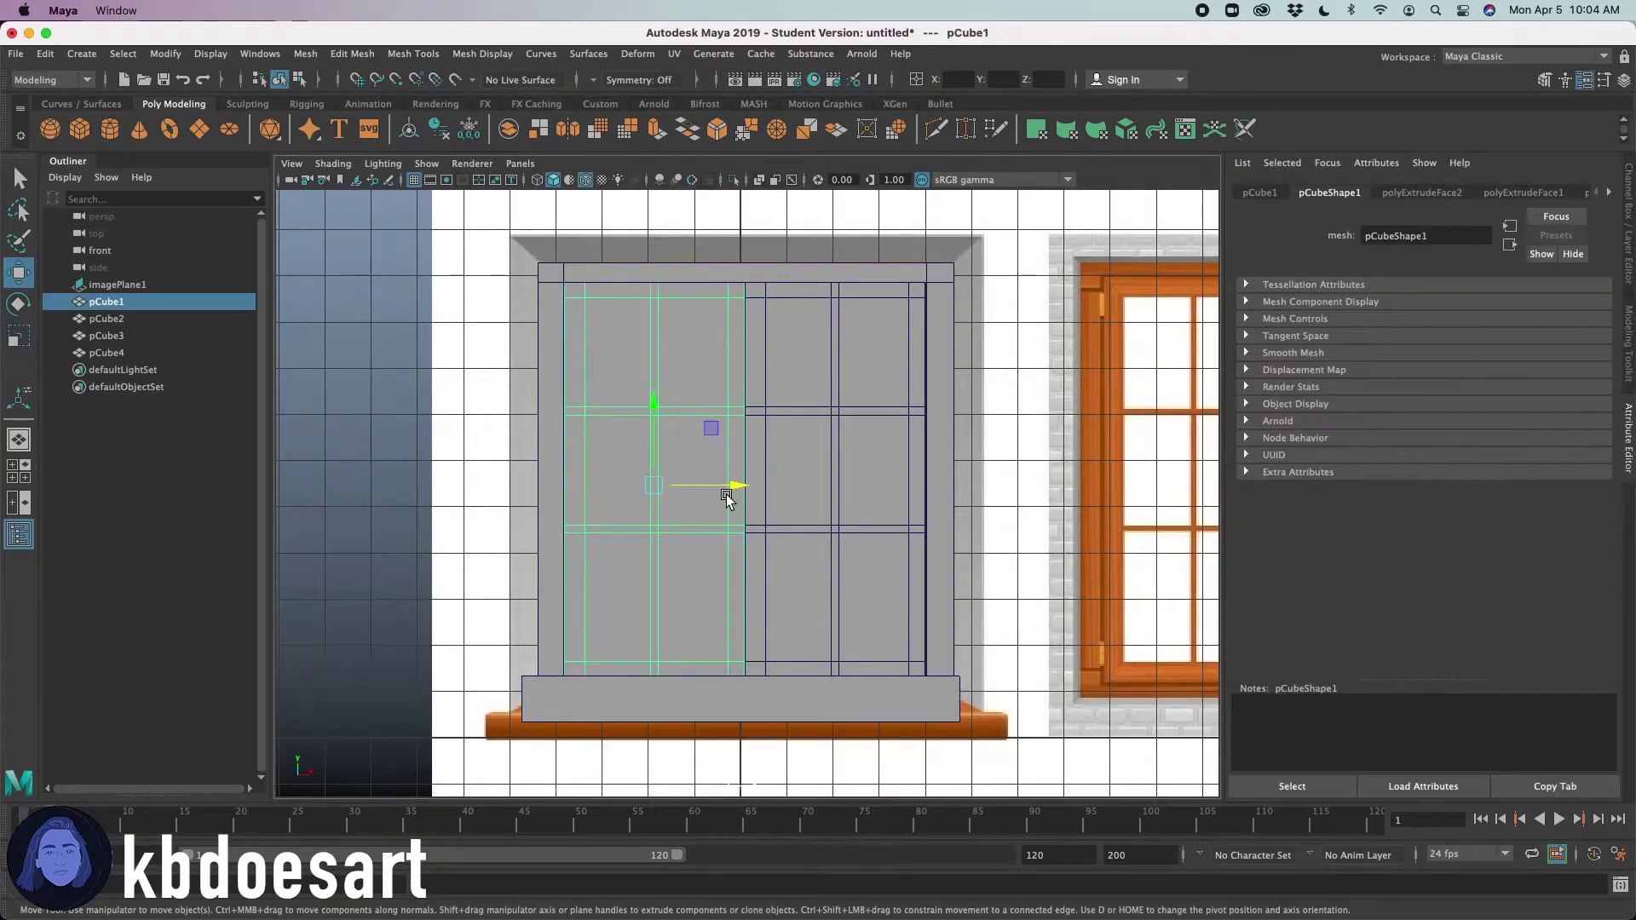
{"action": "left_click_drag", "start_coordinate": [730, 486], "coordinate": [701, 489]}
{"action": "right_click_drag", "start_coordinate": [727, 452], "coordinate": [849, 457], "text": "alt"}
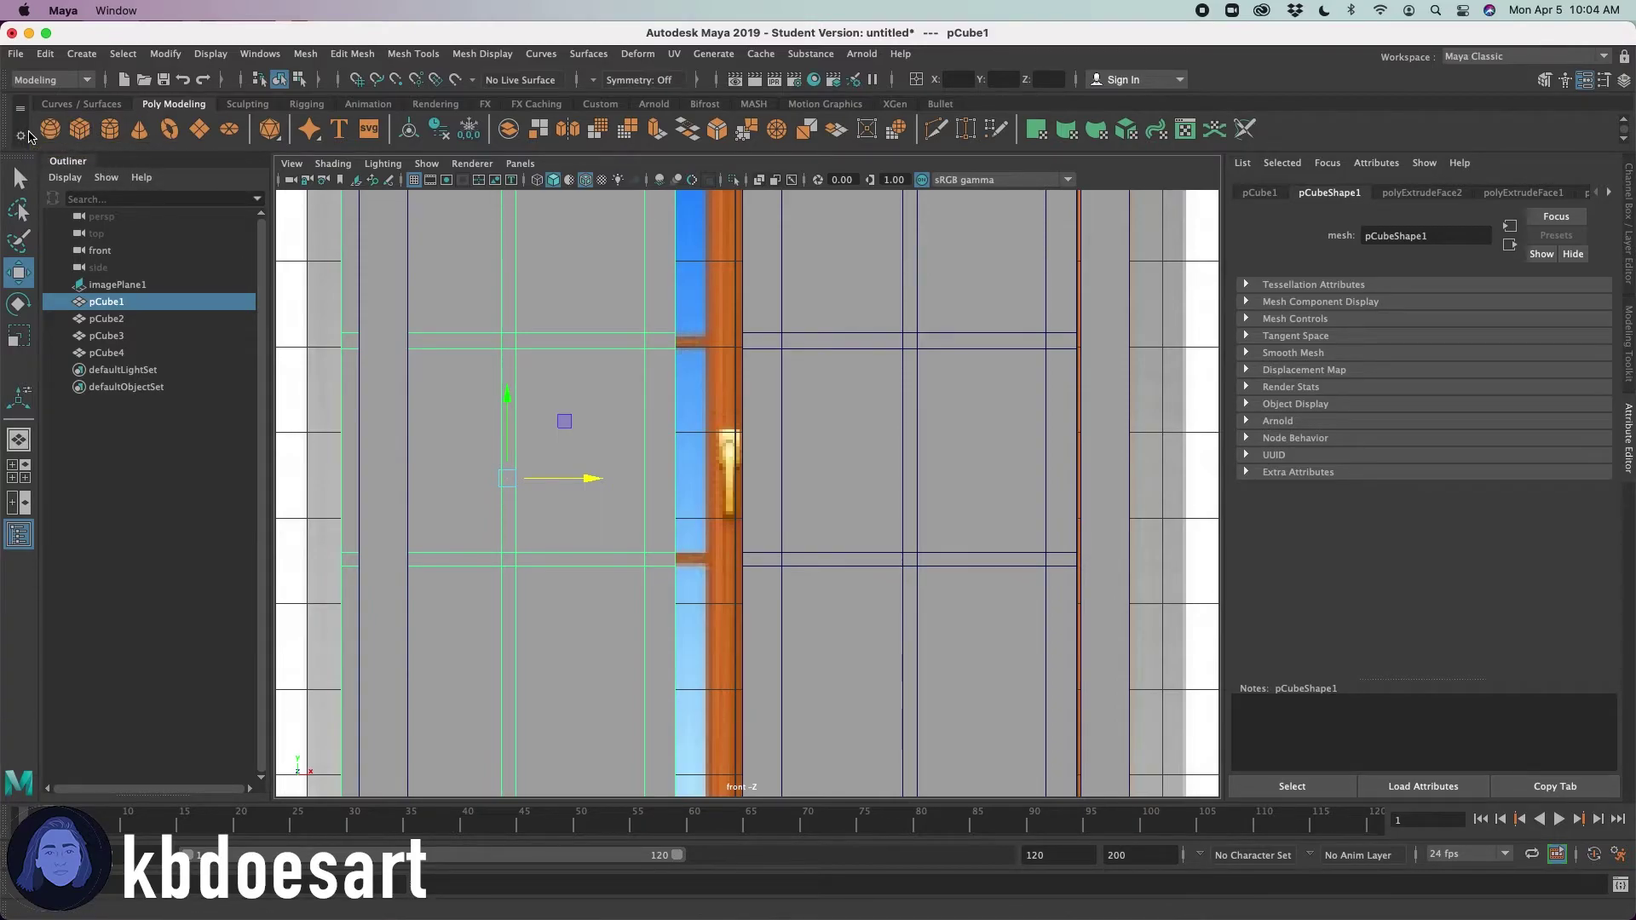
- Create a polygon cube for the window handle and move it to about X -0.159, Y 4.884, just below the reference handle
{"action": "left_click", "coordinate": [83, 130]}
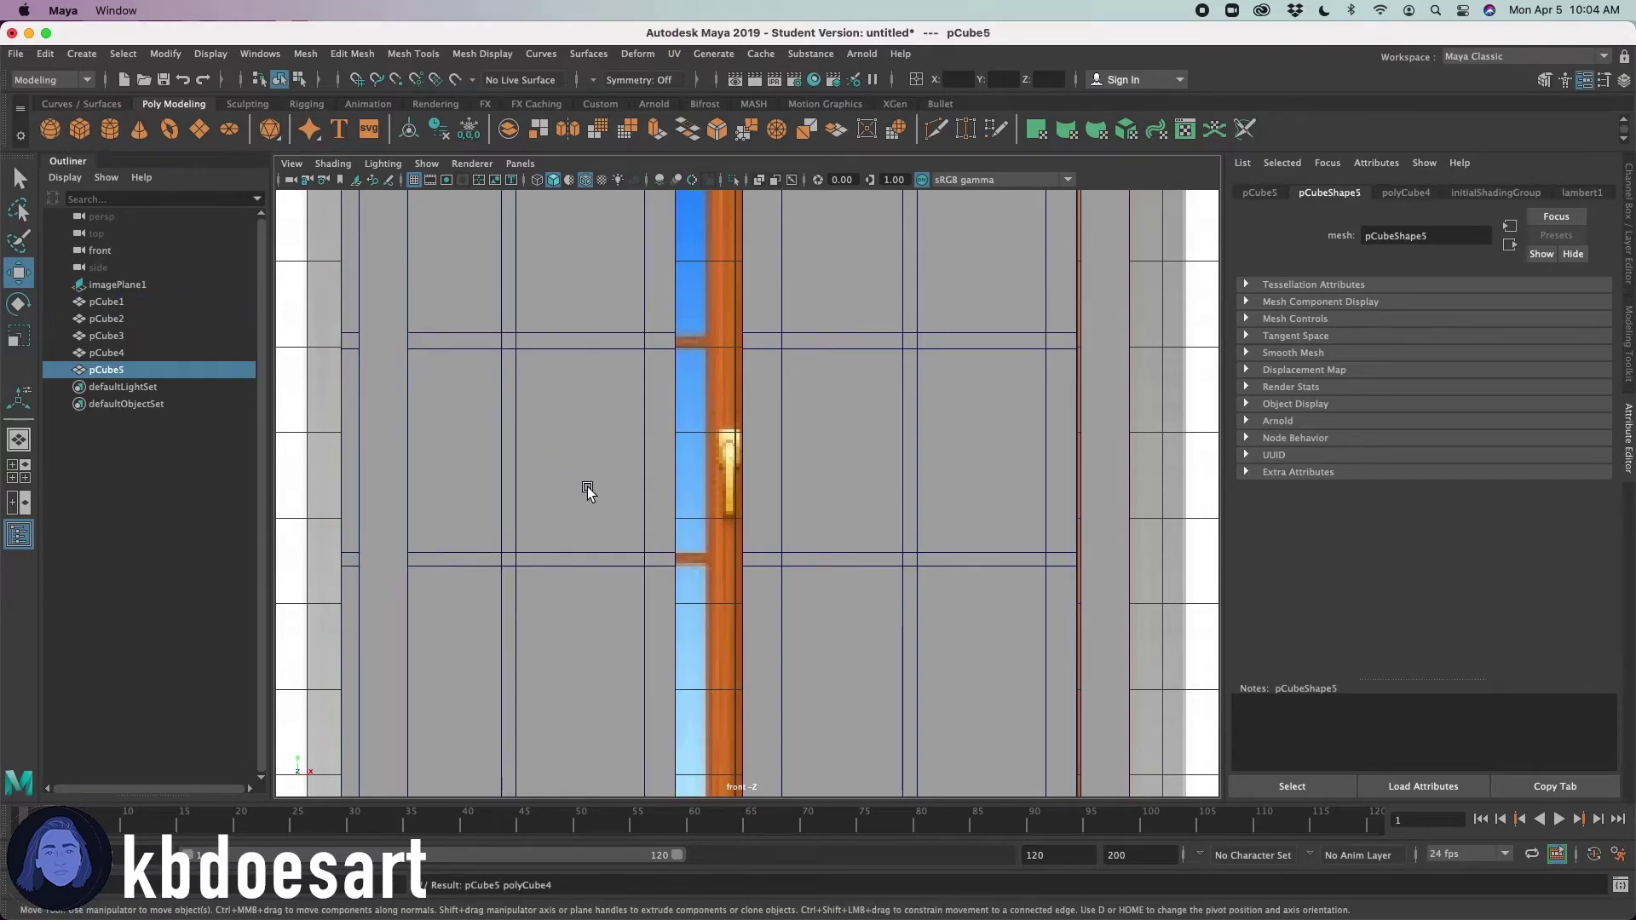
{"action": "right_click_drag", "start_coordinate": [1040, 509], "coordinate": [836, 513], "text": "alt"}
{"action": "left_click_drag", "start_coordinate": [744, 631], "coordinate": [743, 427]}
{"action": "scroll", "coordinate": [744, 430], "scroll_direction": "up", "scroll_amount": 5}
{"action": "left_click_drag", "start_coordinate": [746, 533], "coordinate": [767, 517]}
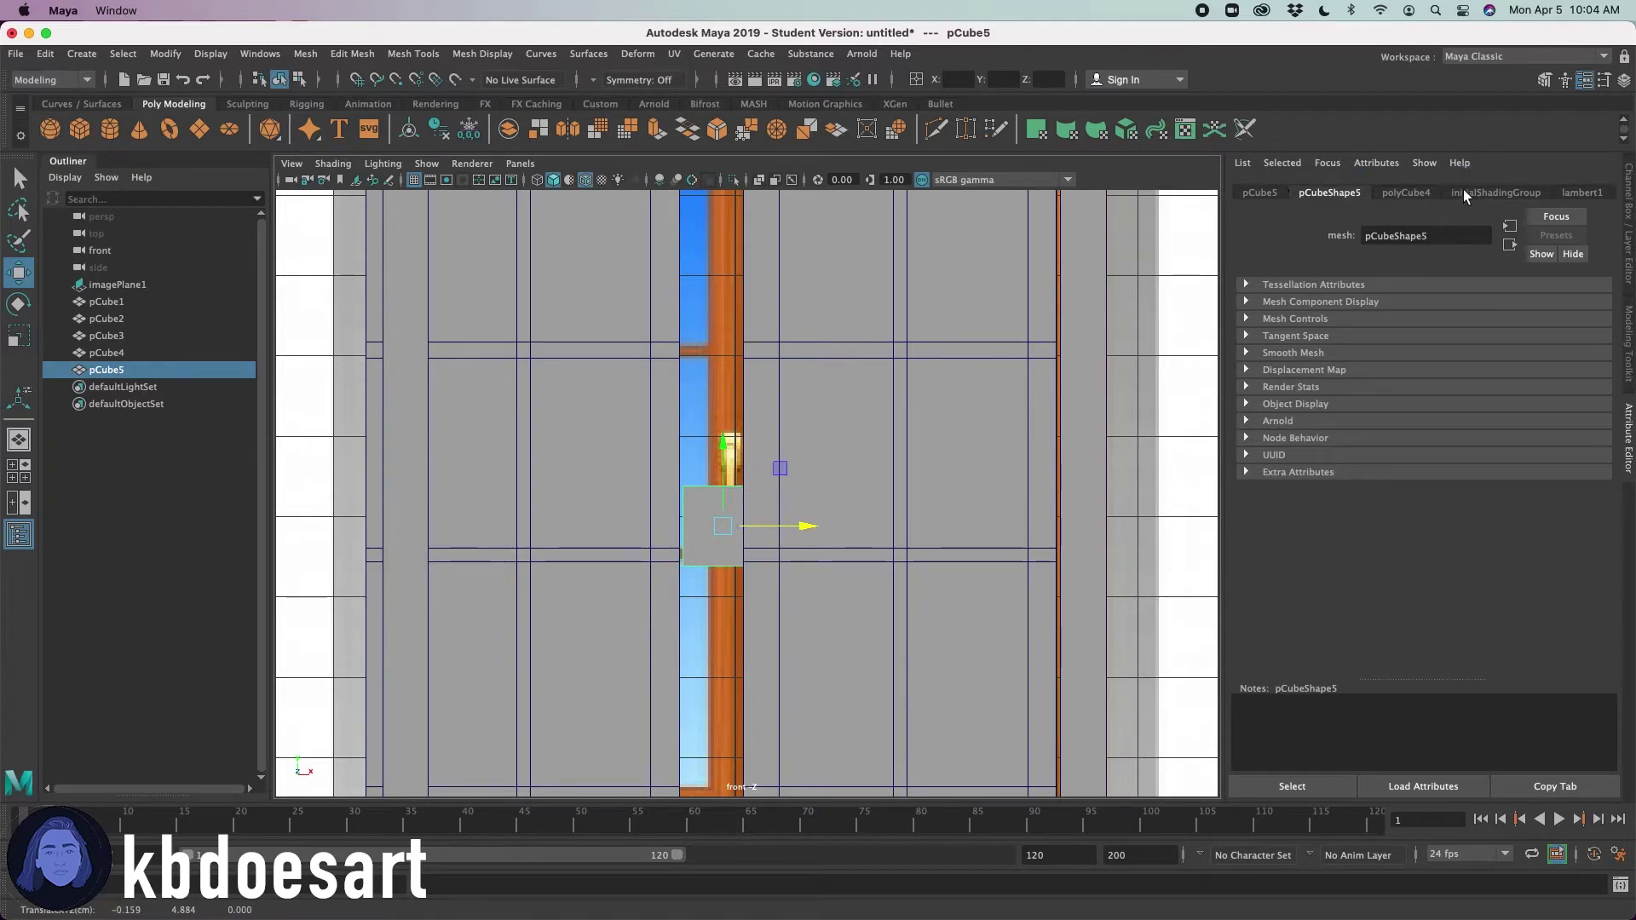
- Set the handle cube's width, height and depth subdivisions to 4 and turn on its smooth mesh preview
{"action": "left_click", "coordinate": [1395, 193]}
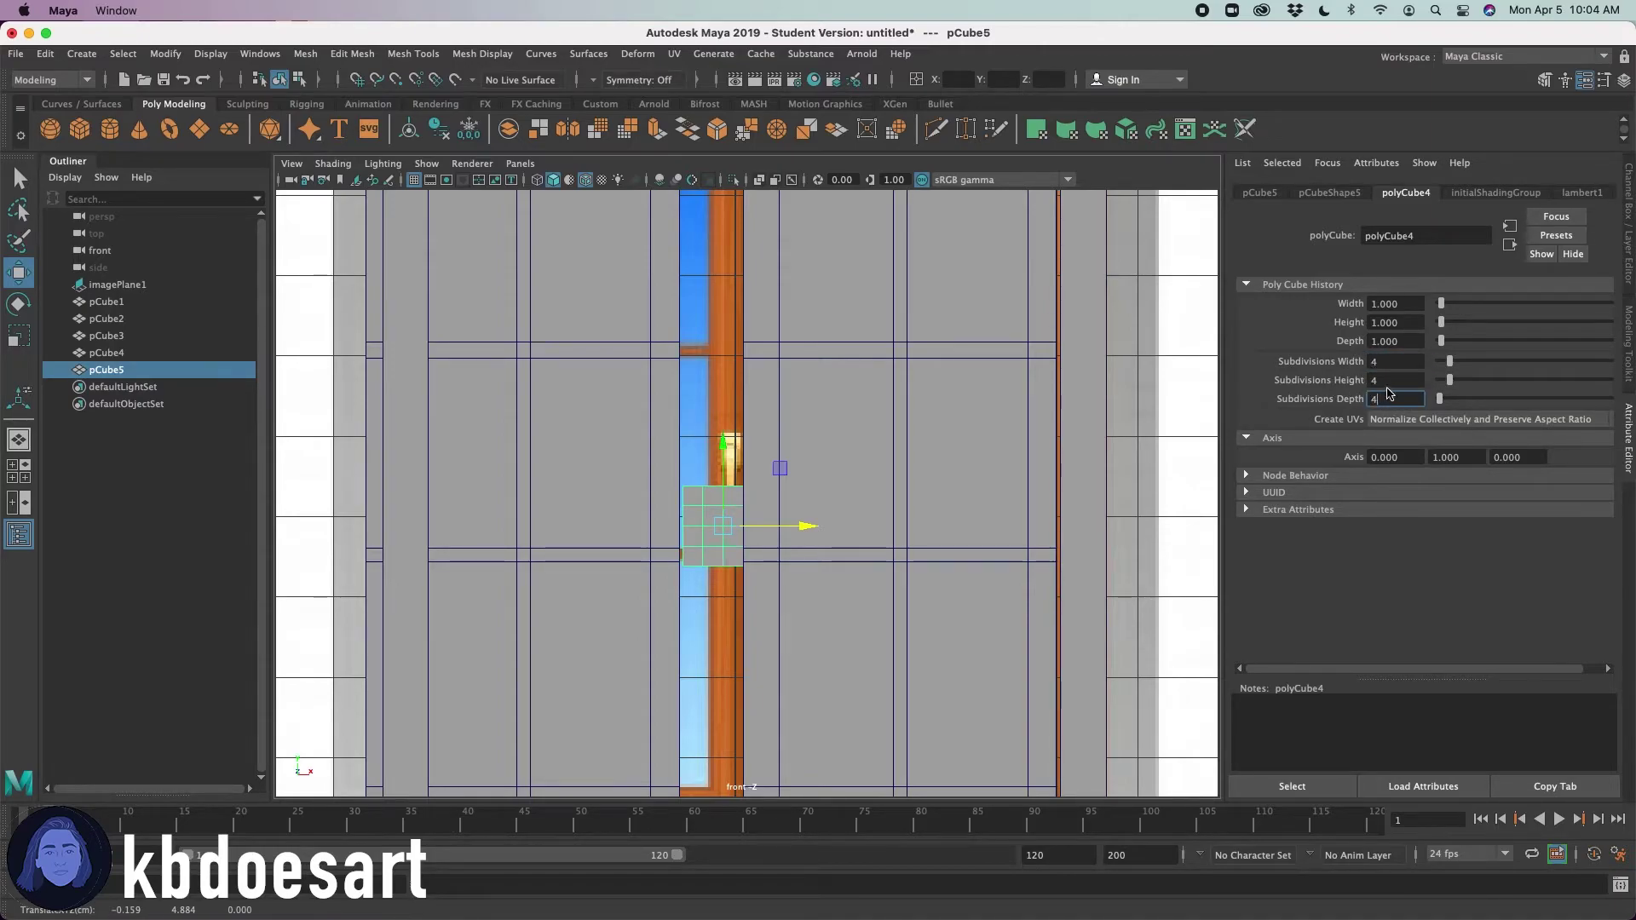
{"action": "left_click", "coordinate": [700, 394]}
{"action": "left_click", "coordinate": [729, 523]}
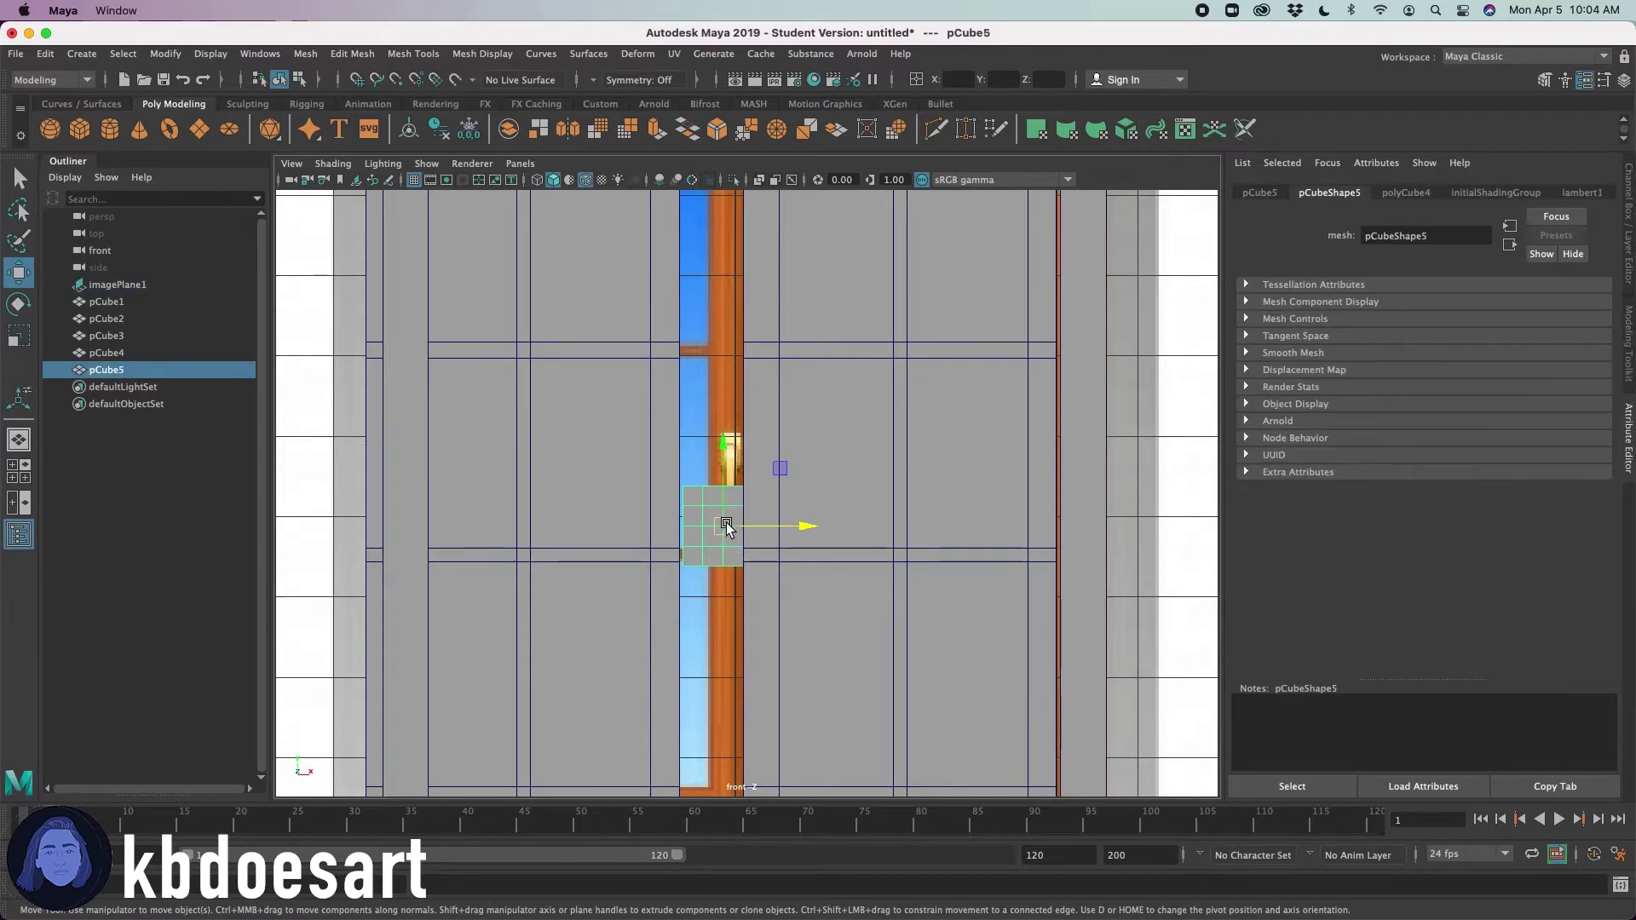
{"action": "key", "text": "3"}
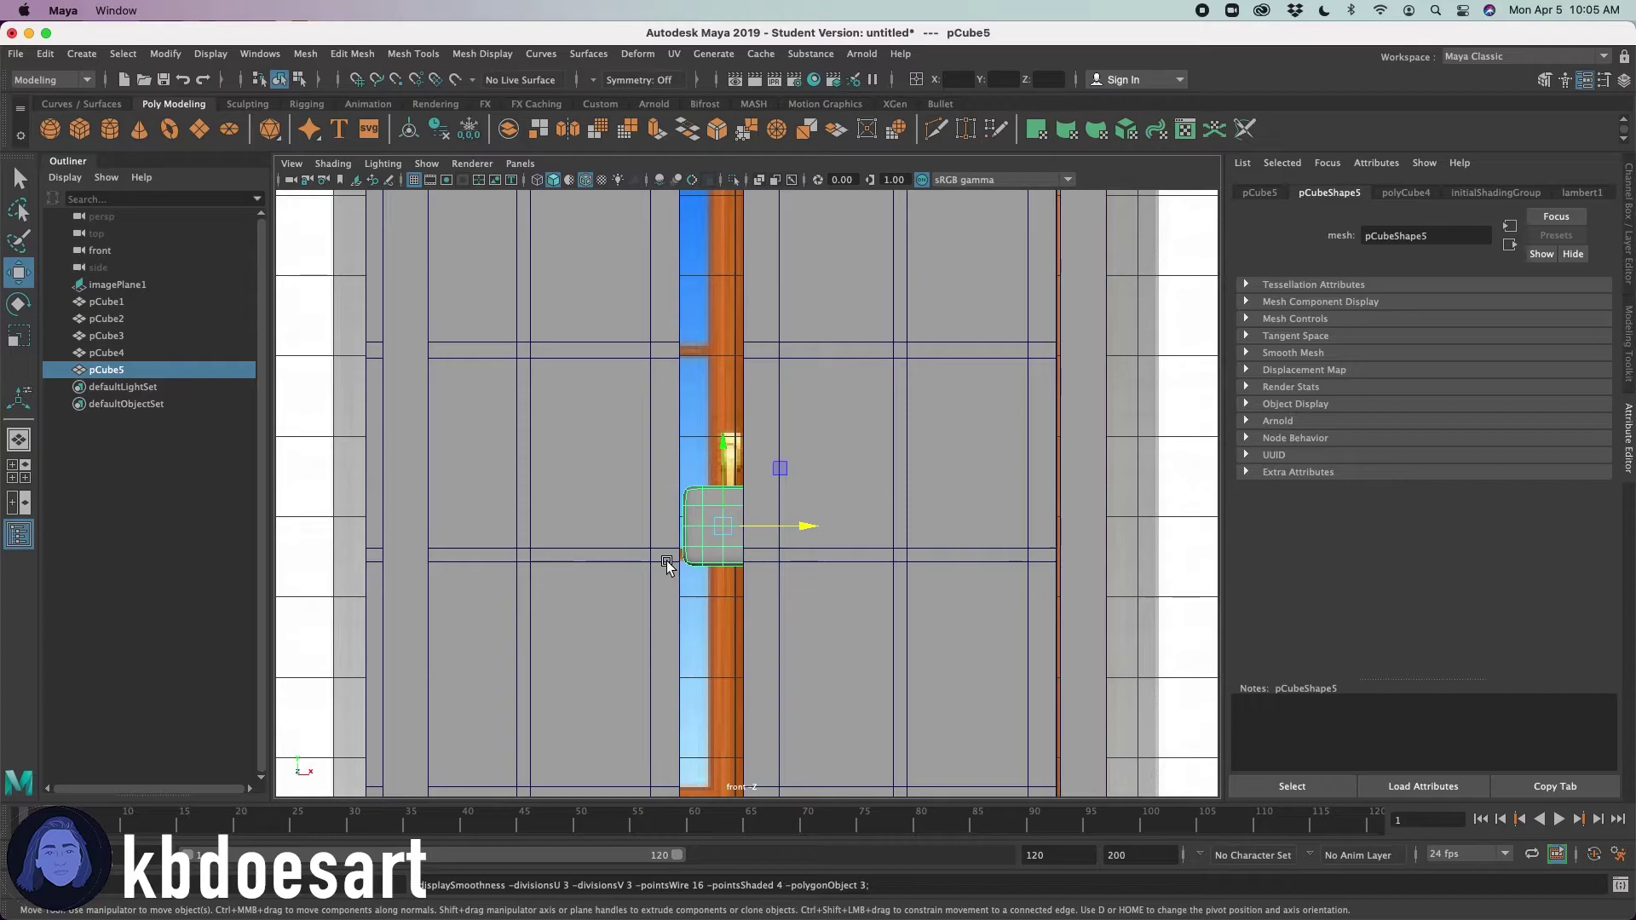
- Narrow the handle cube along X, reduce its height, and scale it down uniformly toward the size of the reference handle plate
{"action": "right_click_drag", "start_coordinate": [735, 548], "coordinate": [774, 544], "text": "alt"}
{"action": "scroll", "coordinate": [774, 546], "scroll_direction": "up", "scroll_amount": 4}
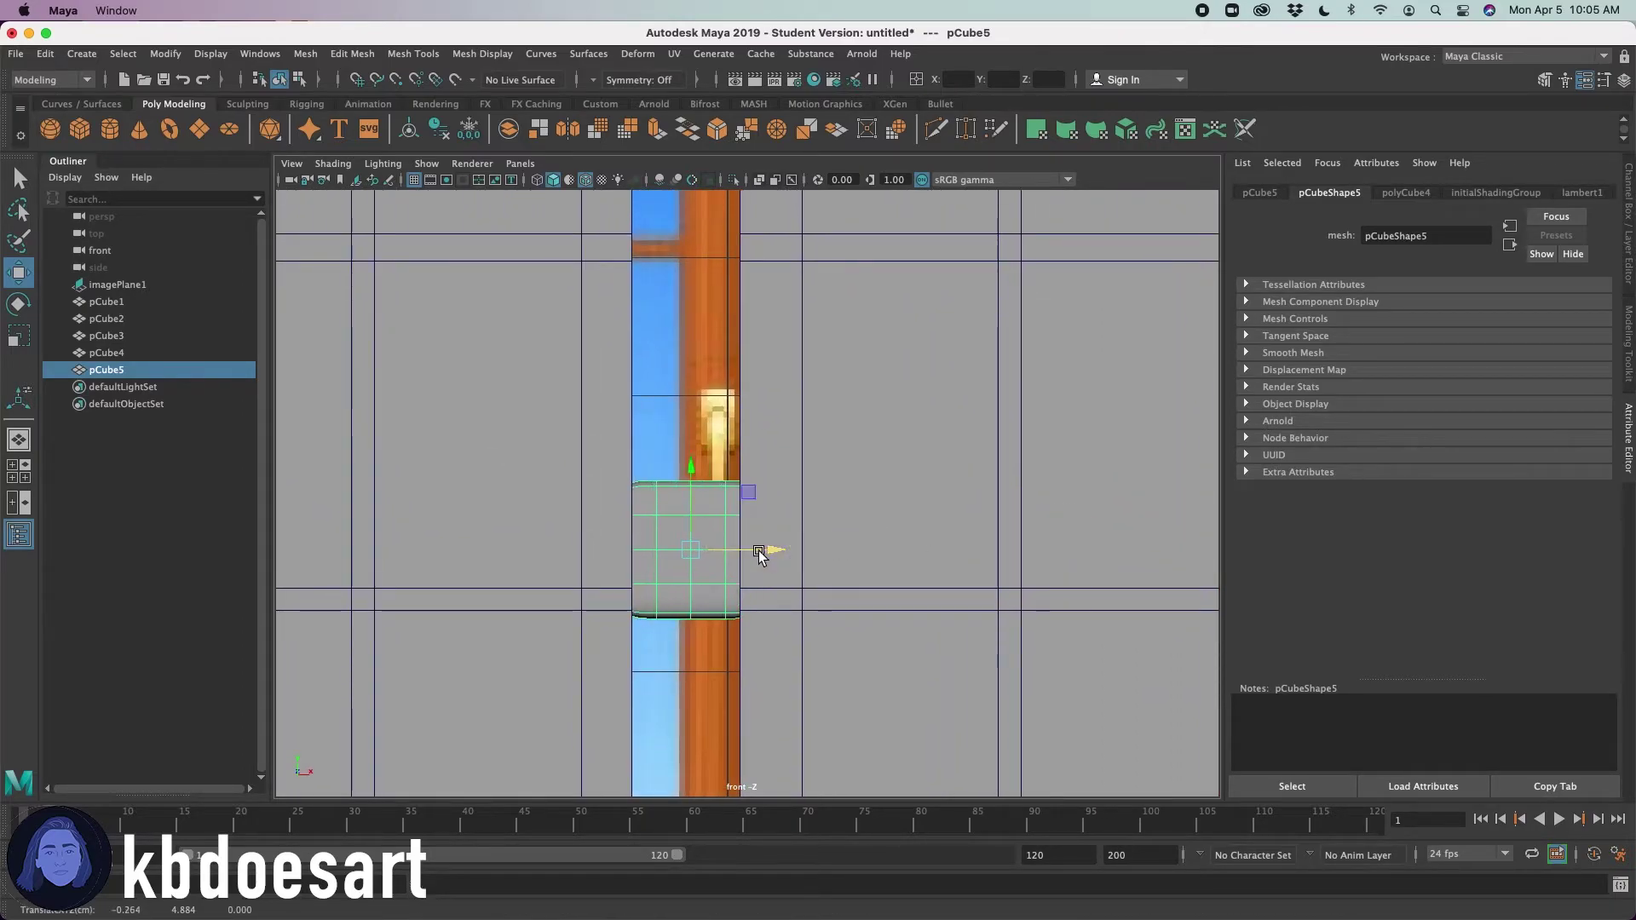
{"action": "key", "text": "r"}
{"action": "left_click_drag", "start_coordinate": [744, 550], "coordinate": [719, 552]}
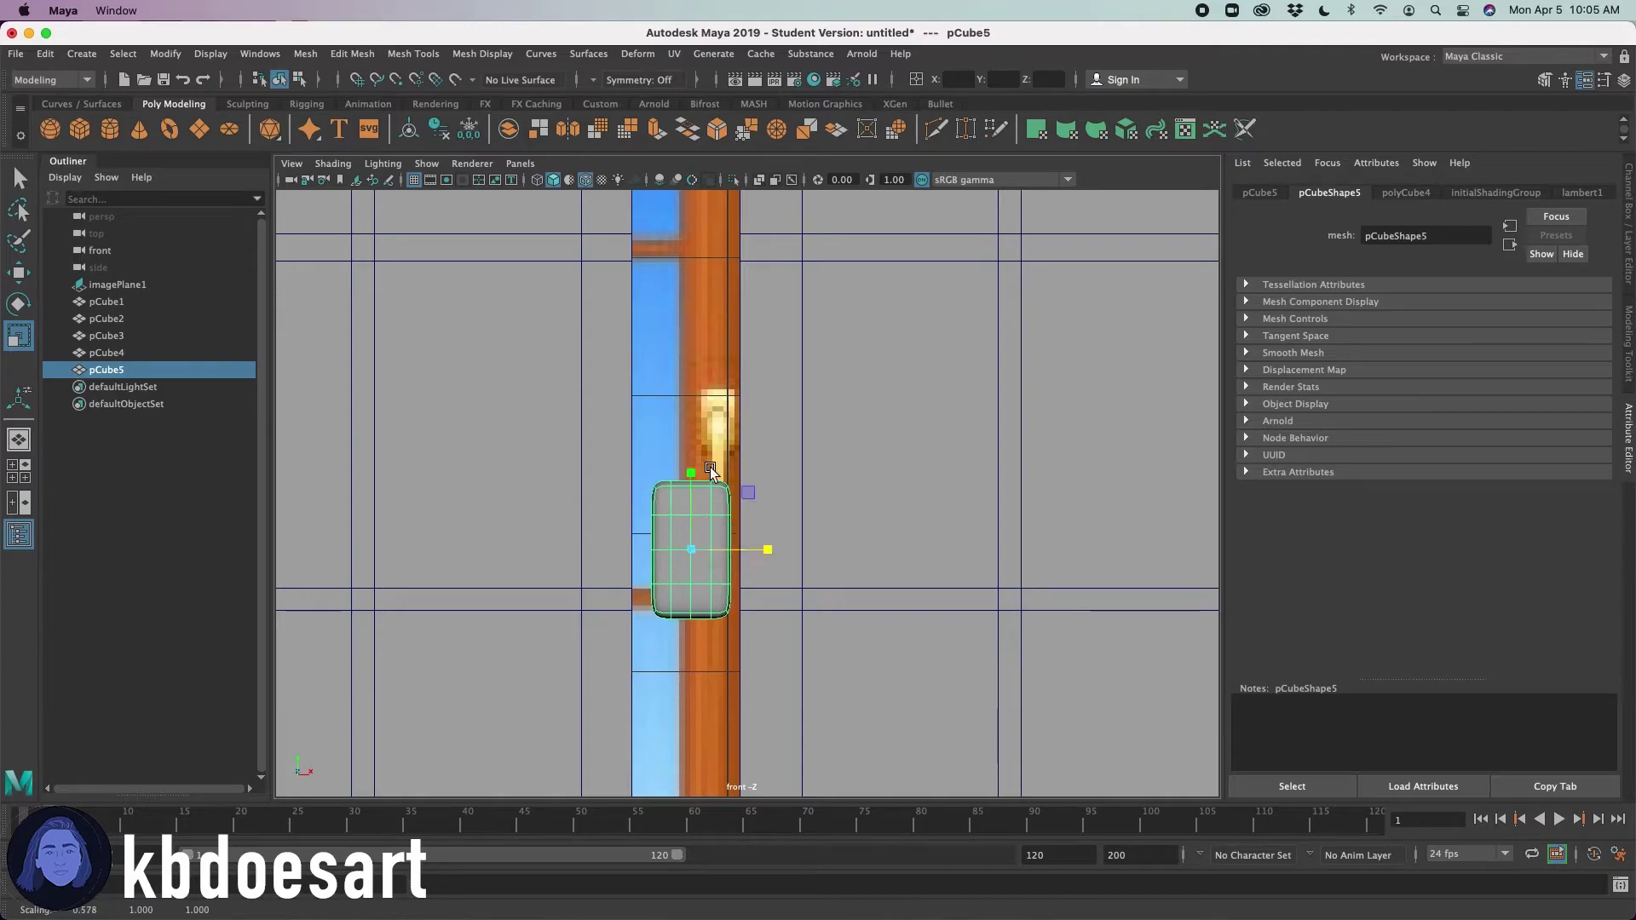
{"action": "mouse_move", "coordinate": [695, 473]}
{"action": "left_mouse_down"}
{"action": "mouse_move", "coordinate": [692, 502]}
{"action": "mouse_move", "coordinate": [694, 475]}
{"action": "left_mouse_up"}
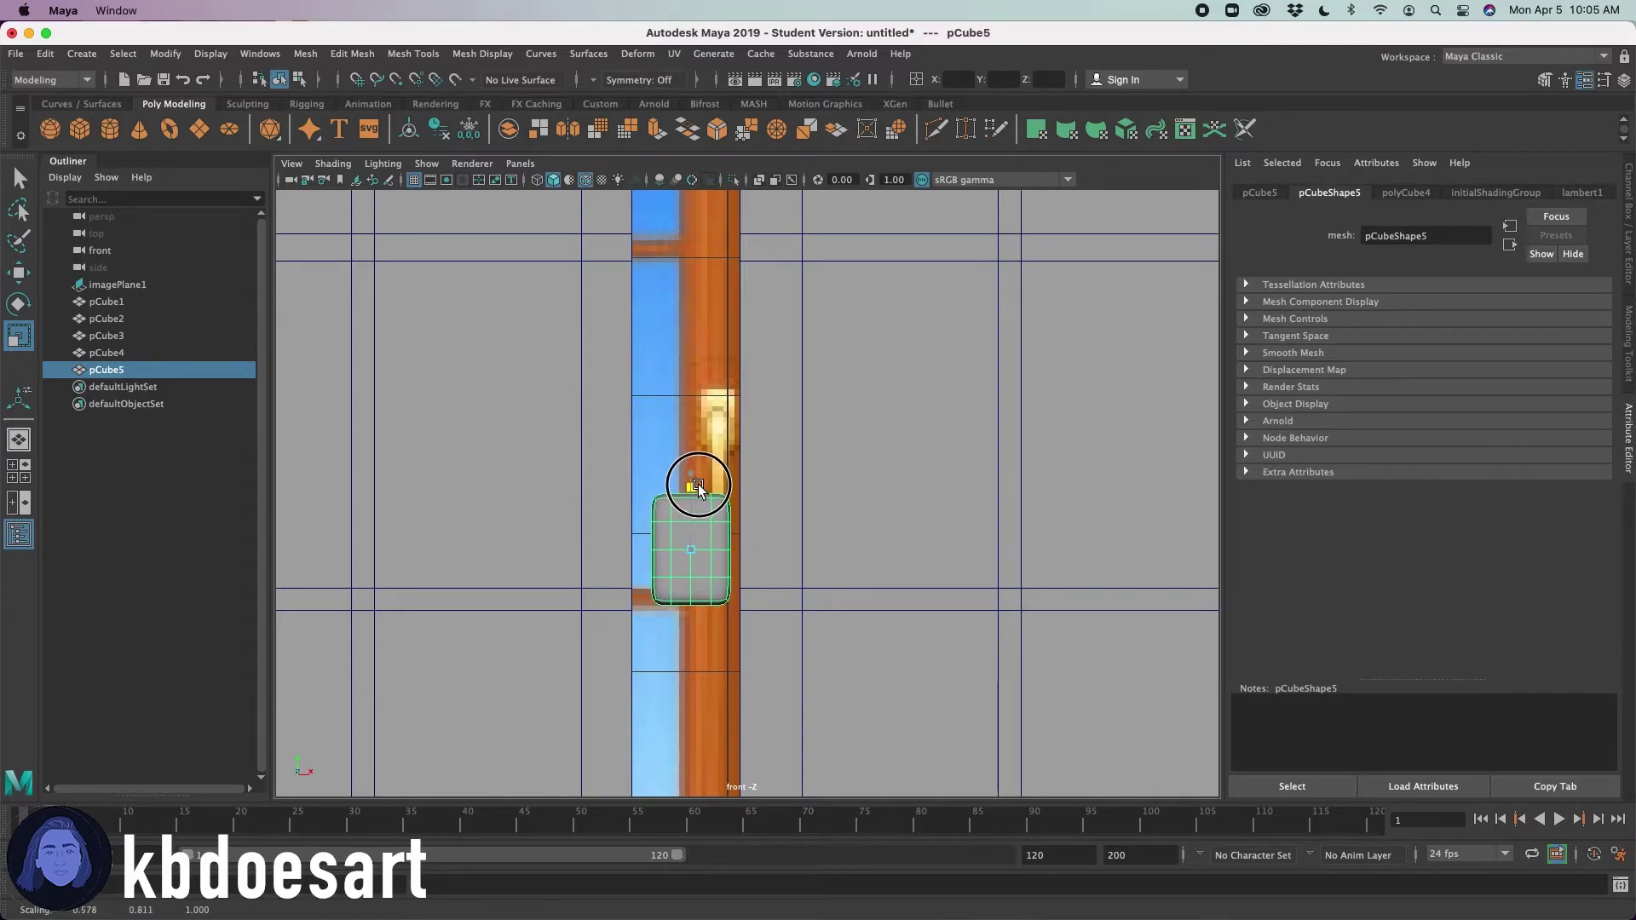
{"action": "left_click_drag", "start_coordinate": [751, 543], "coordinate": [673, 548]}
- Fit the cube over the reference handle's upper plate, scaled to about 0.279 × 0.496 × 0.611 and placed near X -0.073, Y 5.816
{"action": "key", "text": "w"}
{"action": "left_click_drag", "start_coordinate": [693, 479], "coordinate": [697, 356]}
{"action": "left_click_drag", "start_coordinate": [739, 422], "coordinate": [702, 429]}
{"action": "key", "text": "r"}
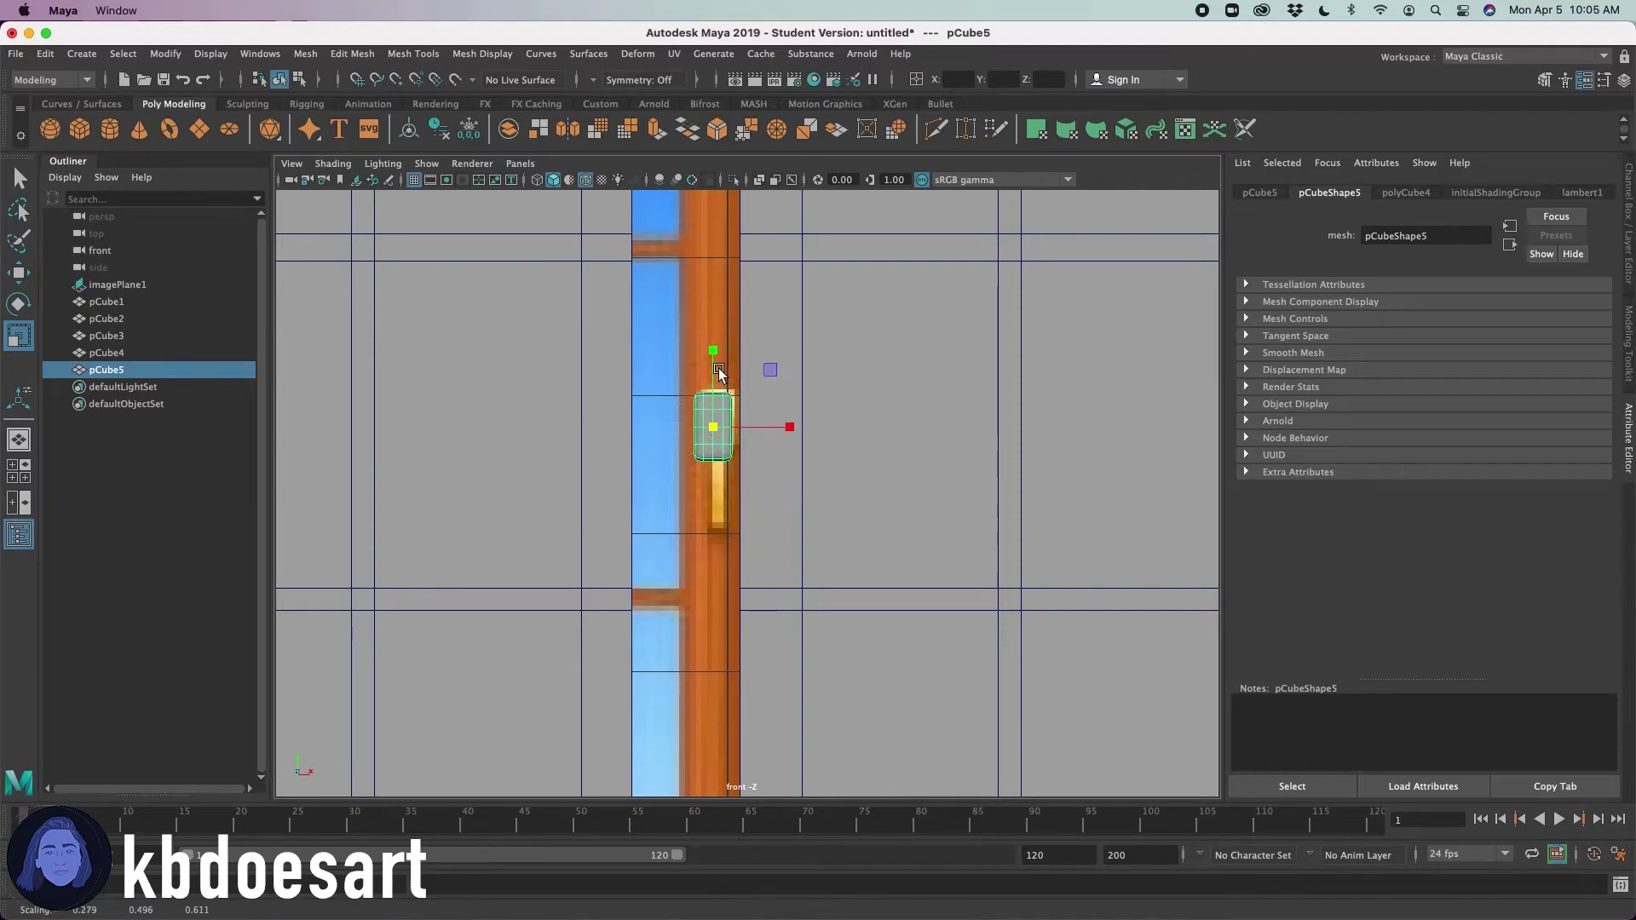
{"action": "key", "text": "e"}
{"action": "key", "text": "w"}
{"action": "left_click_drag", "start_coordinate": [714, 362], "coordinate": [714, 355]}
{"action": "left_click_drag", "start_coordinate": [747, 426], "coordinate": [754, 428]}
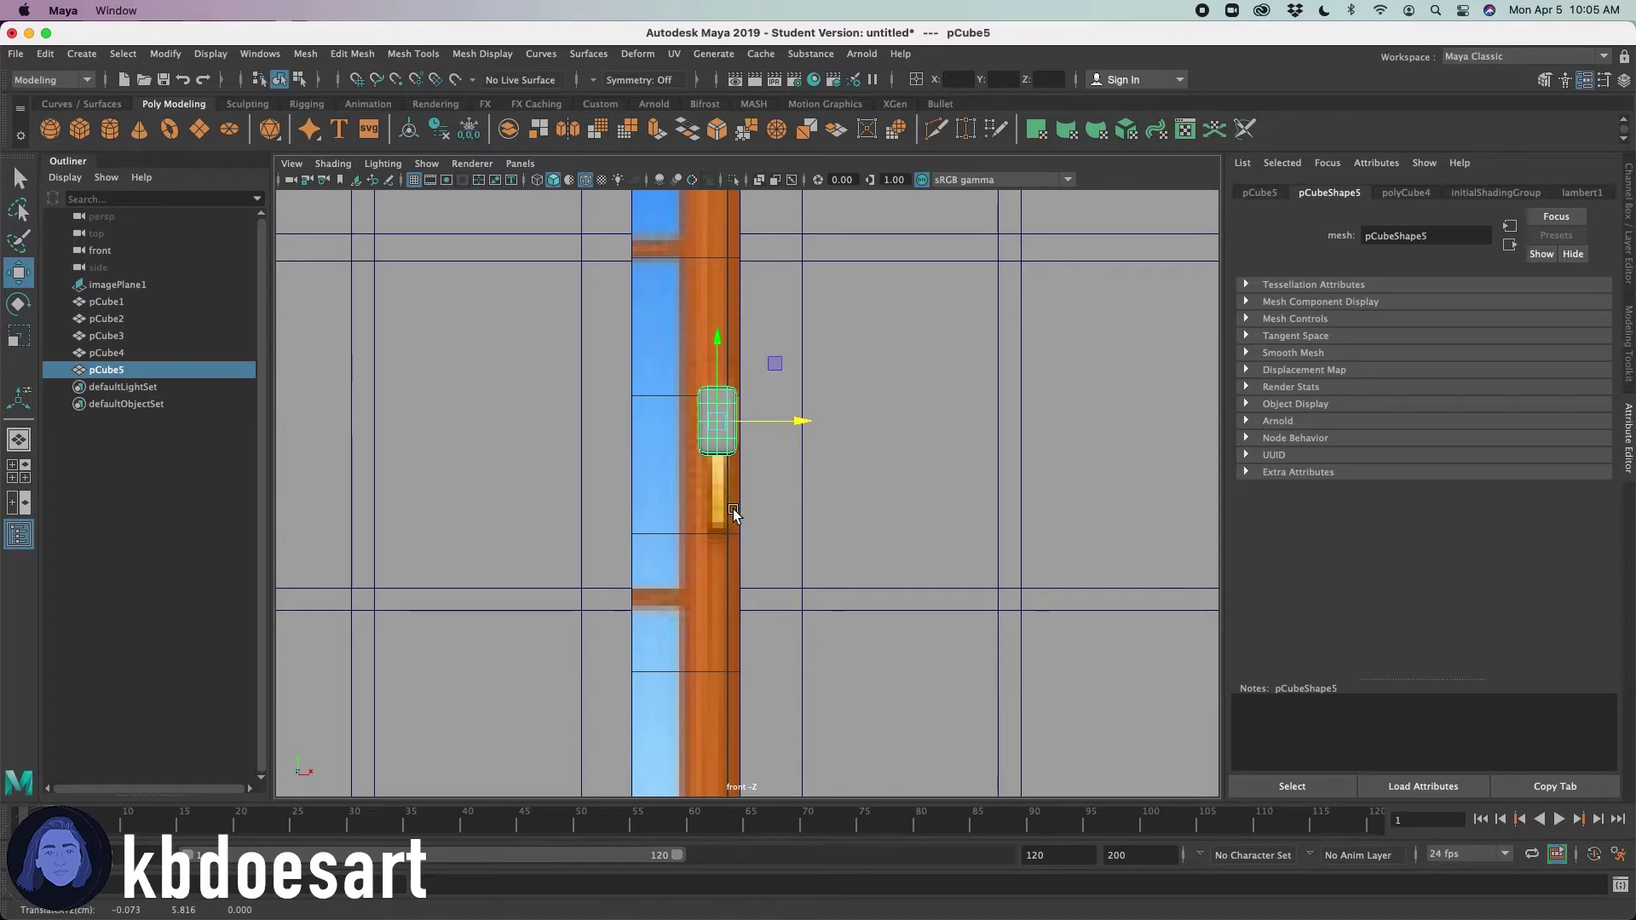
{"action": "left_click_drag", "start_coordinate": [743, 423], "coordinate": [753, 422]}
- Duplicate the handle plate and shape the copy into a taller lever with an X scale of 0.115, positioned over the reference grip
{"action": "key", "text": "ctrl+d"}
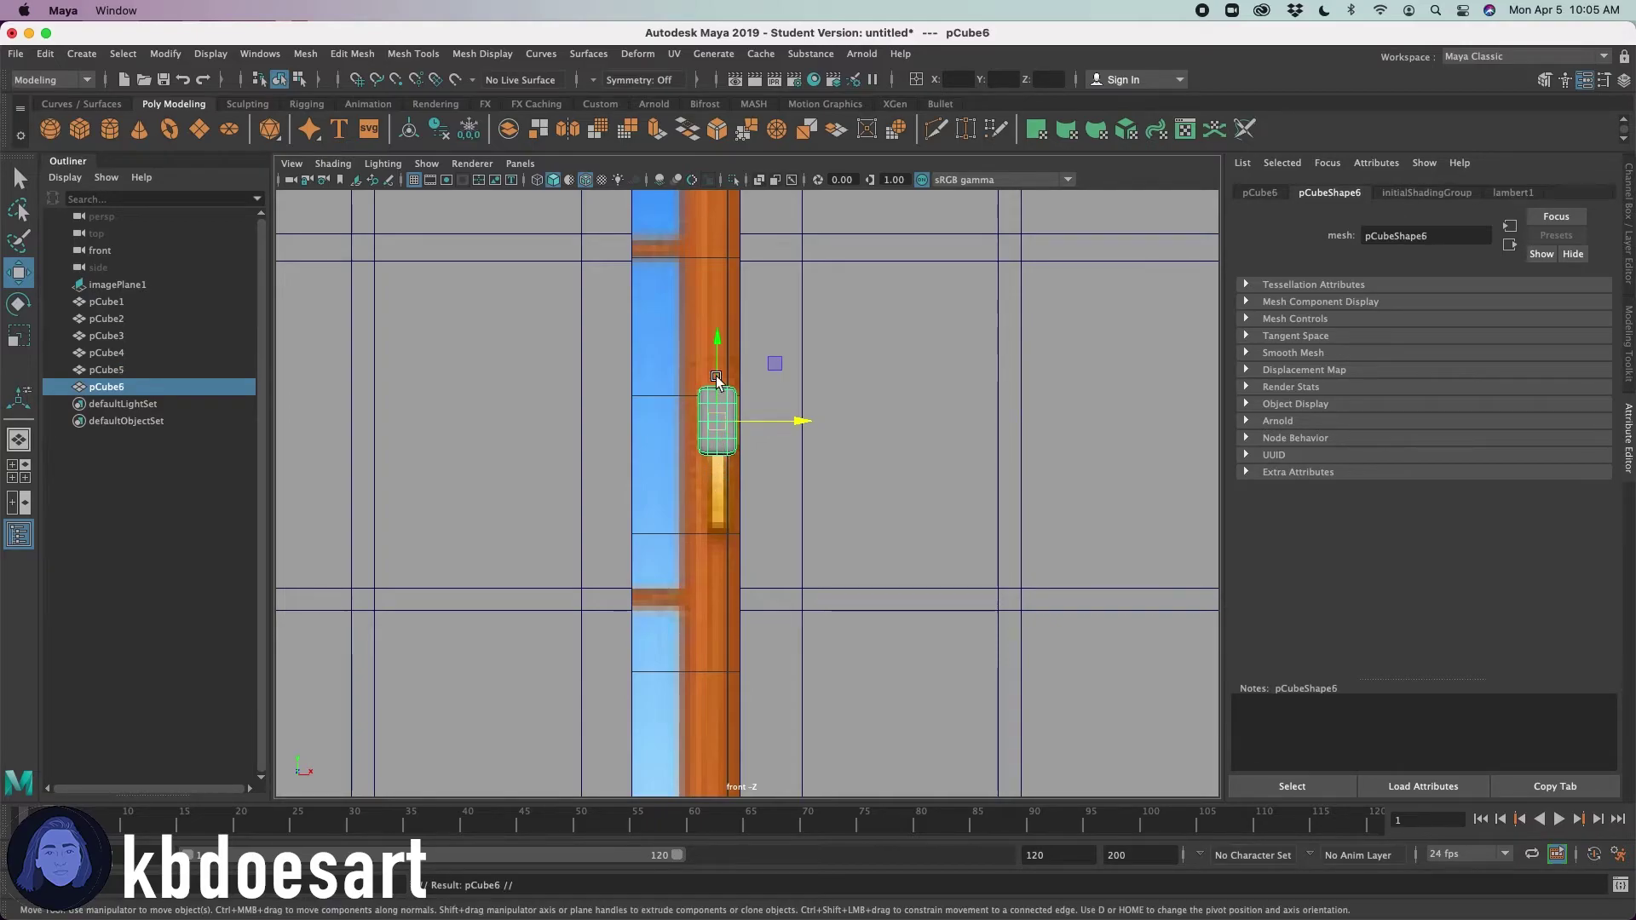
{"action": "left_click_drag", "start_coordinate": [719, 354], "coordinate": [721, 419]}
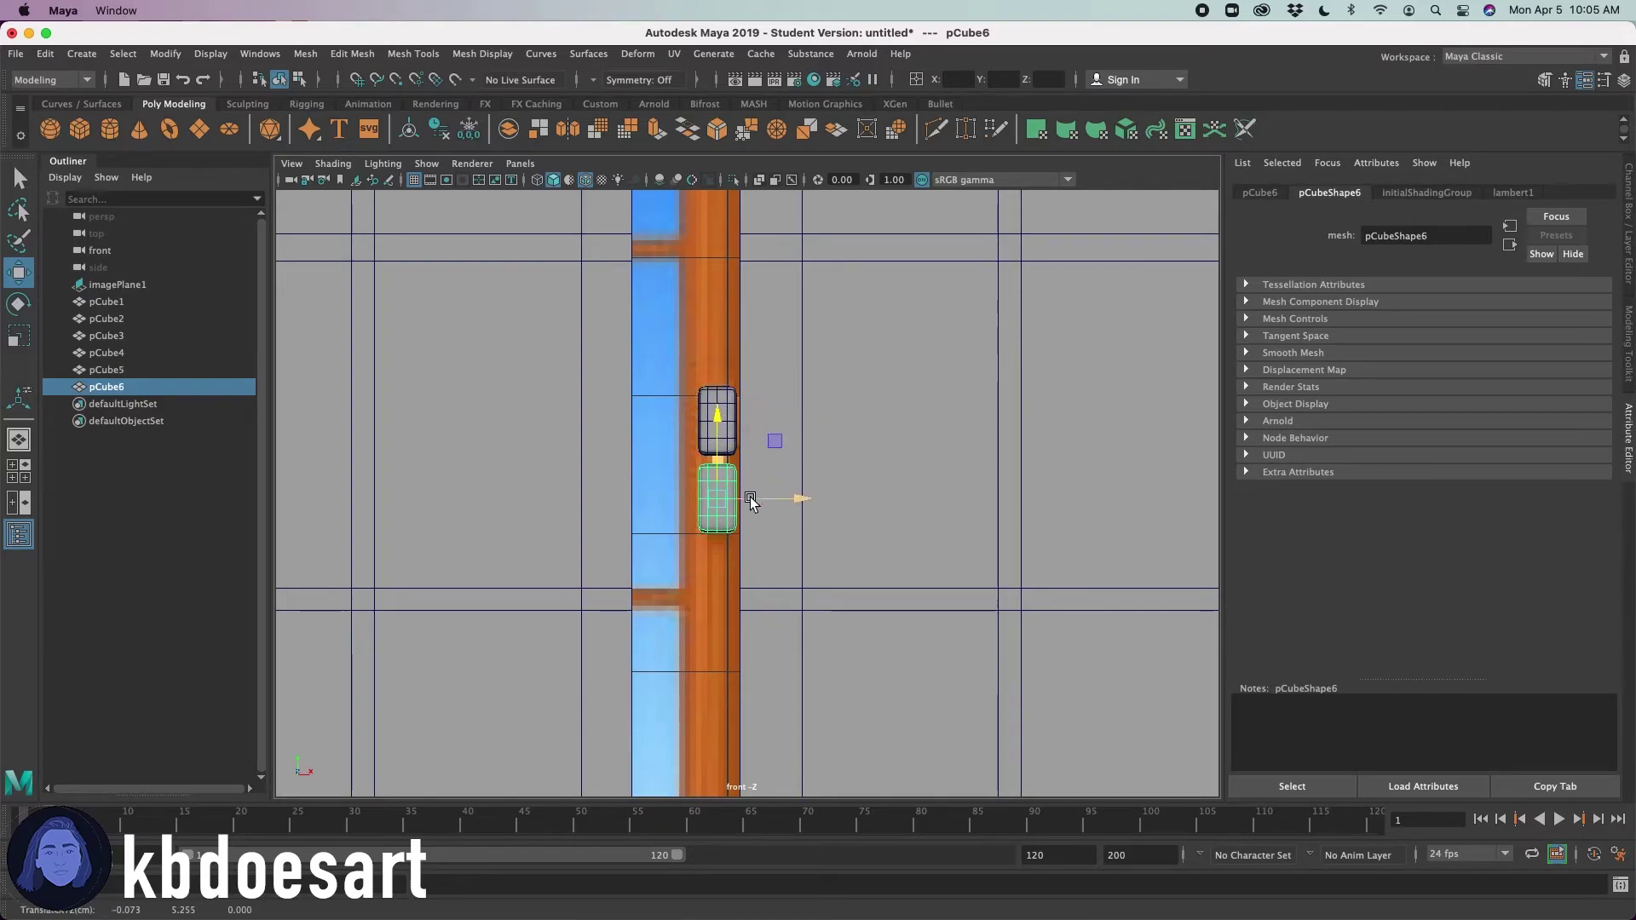
{"action": "key", "text": "r"}
{"action": "left_click_drag", "start_coordinate": [779, 503], "coordinate": [734, 494]}
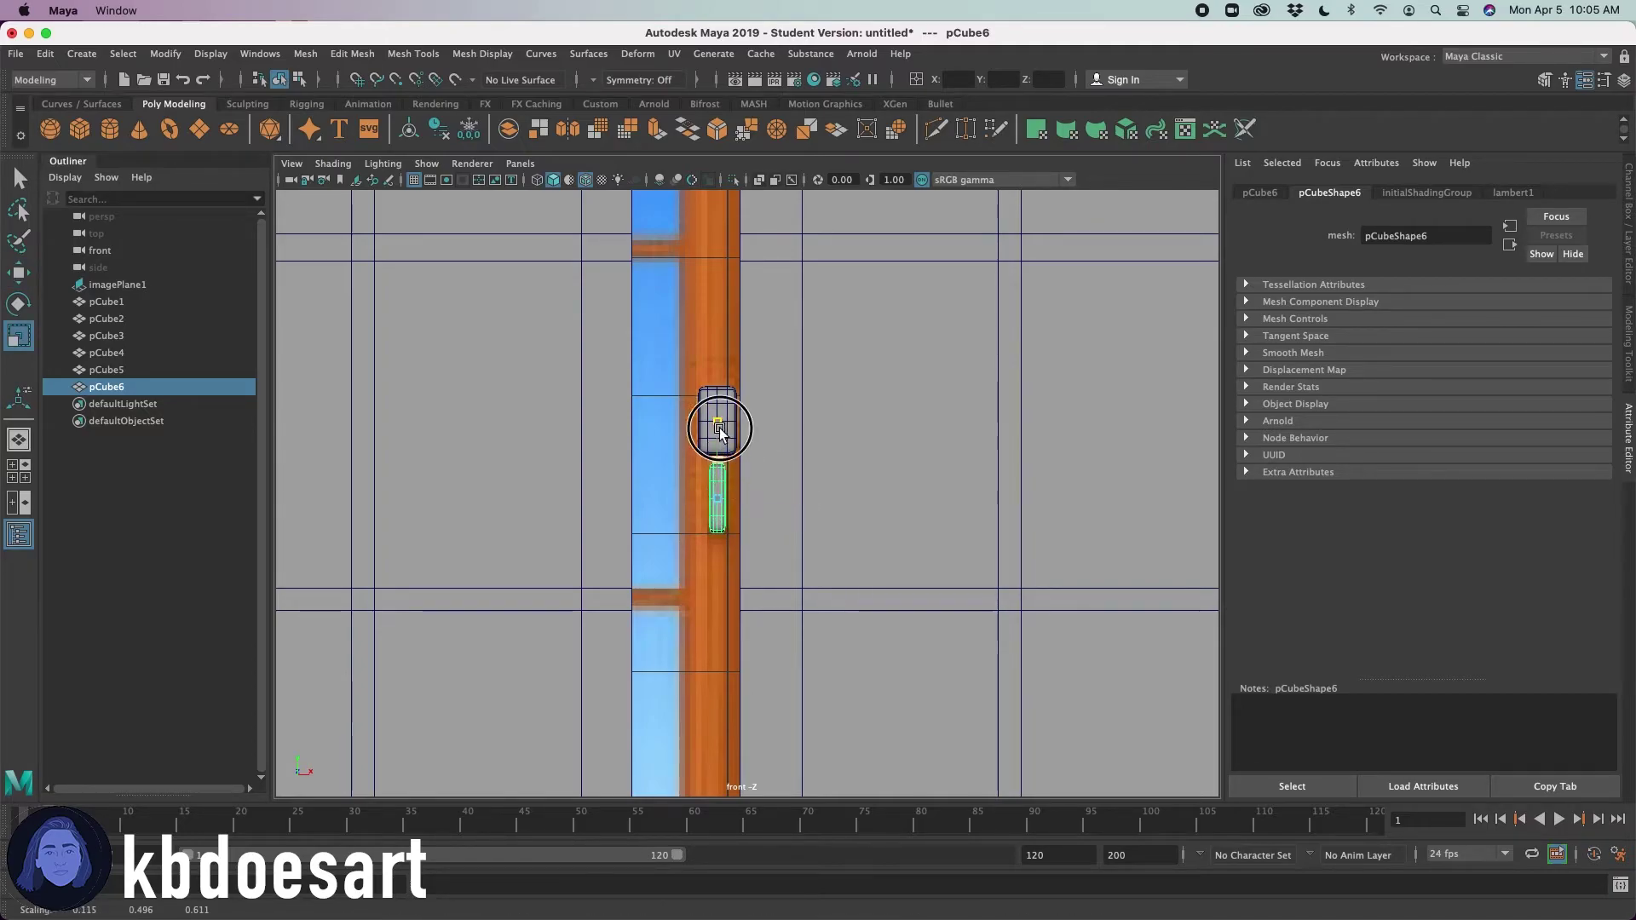
{"action": "left_click_drag", "start_coordinate": [720, 432], "coordinate": [719, 356]}
{"action": "key", "text": "w"}
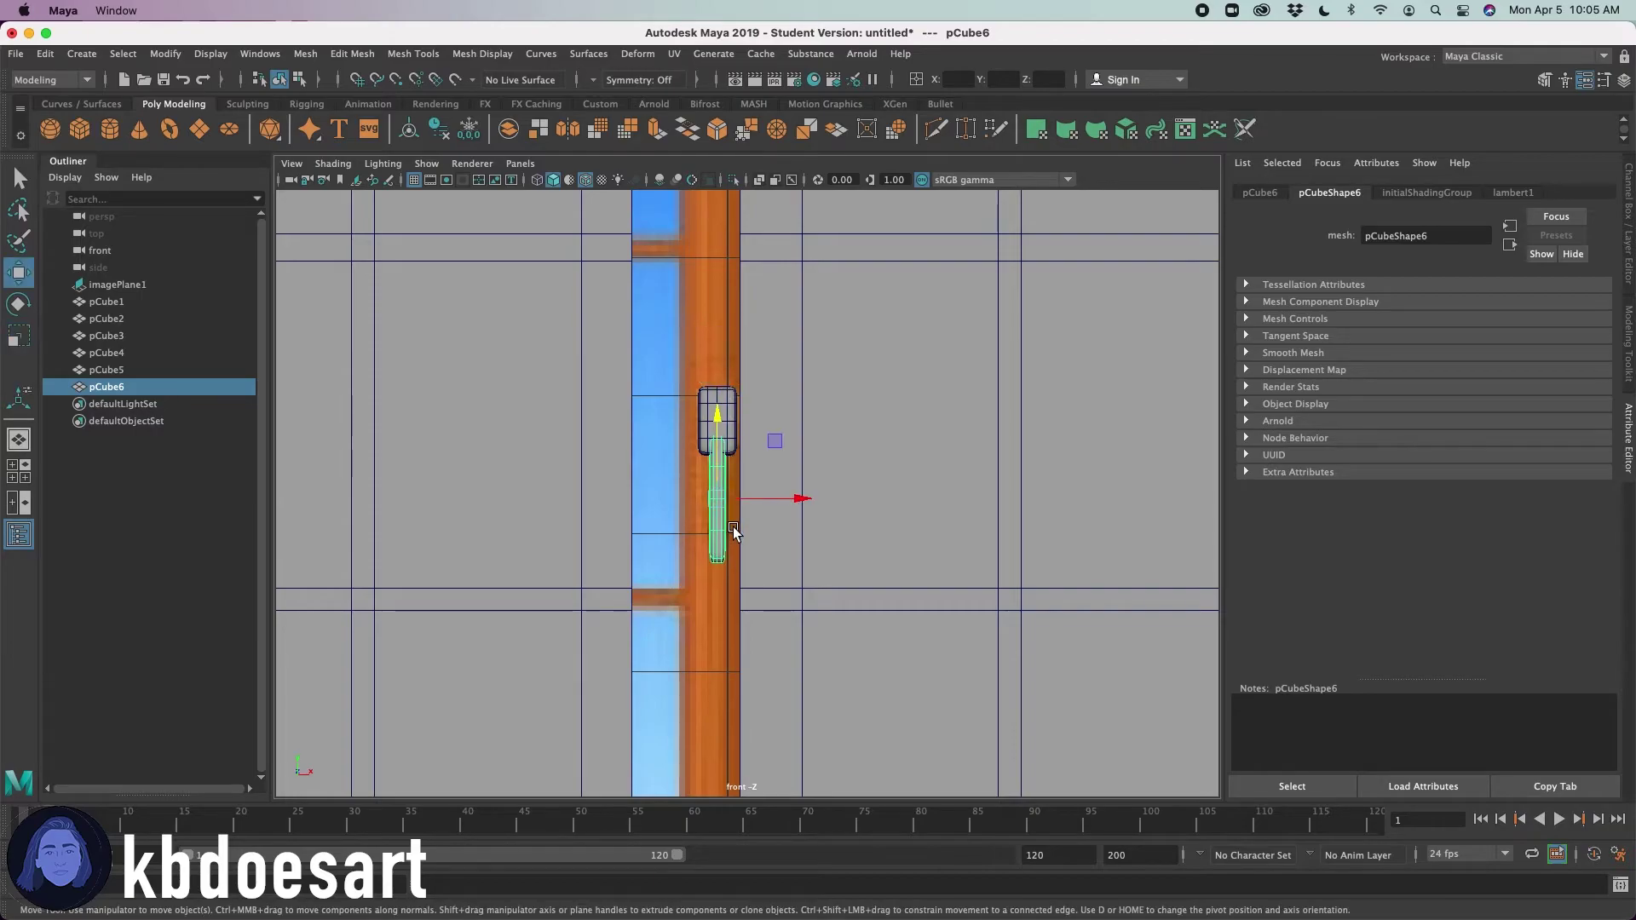
{"action": "left_click_drag", "start_coordinate": [718, 418], "coordinate": [857, 444]}
- Select both the handle plate and the lever in the perspective view and thin them together along the Z axis
{"action": "key", "text": "space"}
{"action": "key", "text": "space"}
{"action": "right_click_drag", "start_coordinate": [858, 445], "coordinate": [1180, 465], "text": "alt"}
{"action": "left_click_drag", "start_coordinate": [657, 545], "coordinate": [714, 502], "text": "alt"}
{"action": "left_click", "coordinate": [653, 440], "text": "shift"}
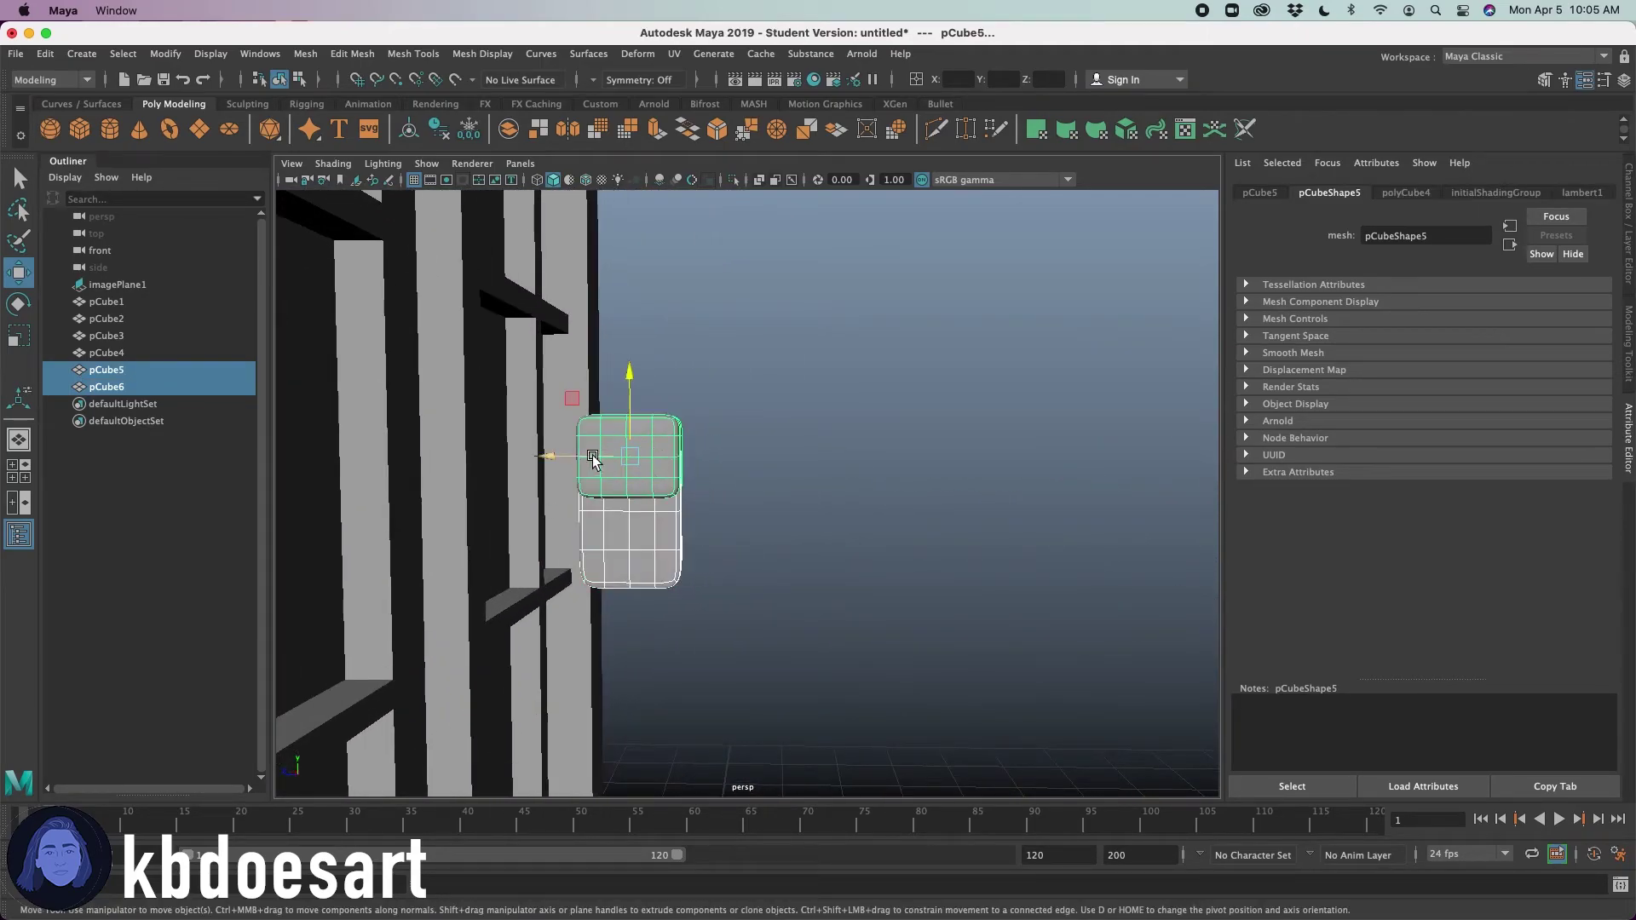
{"action": "key", "text": "r"}
{"action": "left_click_drag", "start_coordinate": [559, 461], "coordinate": [612, 457]}
{"action": "left_click", "coordinate": [669, 478]}
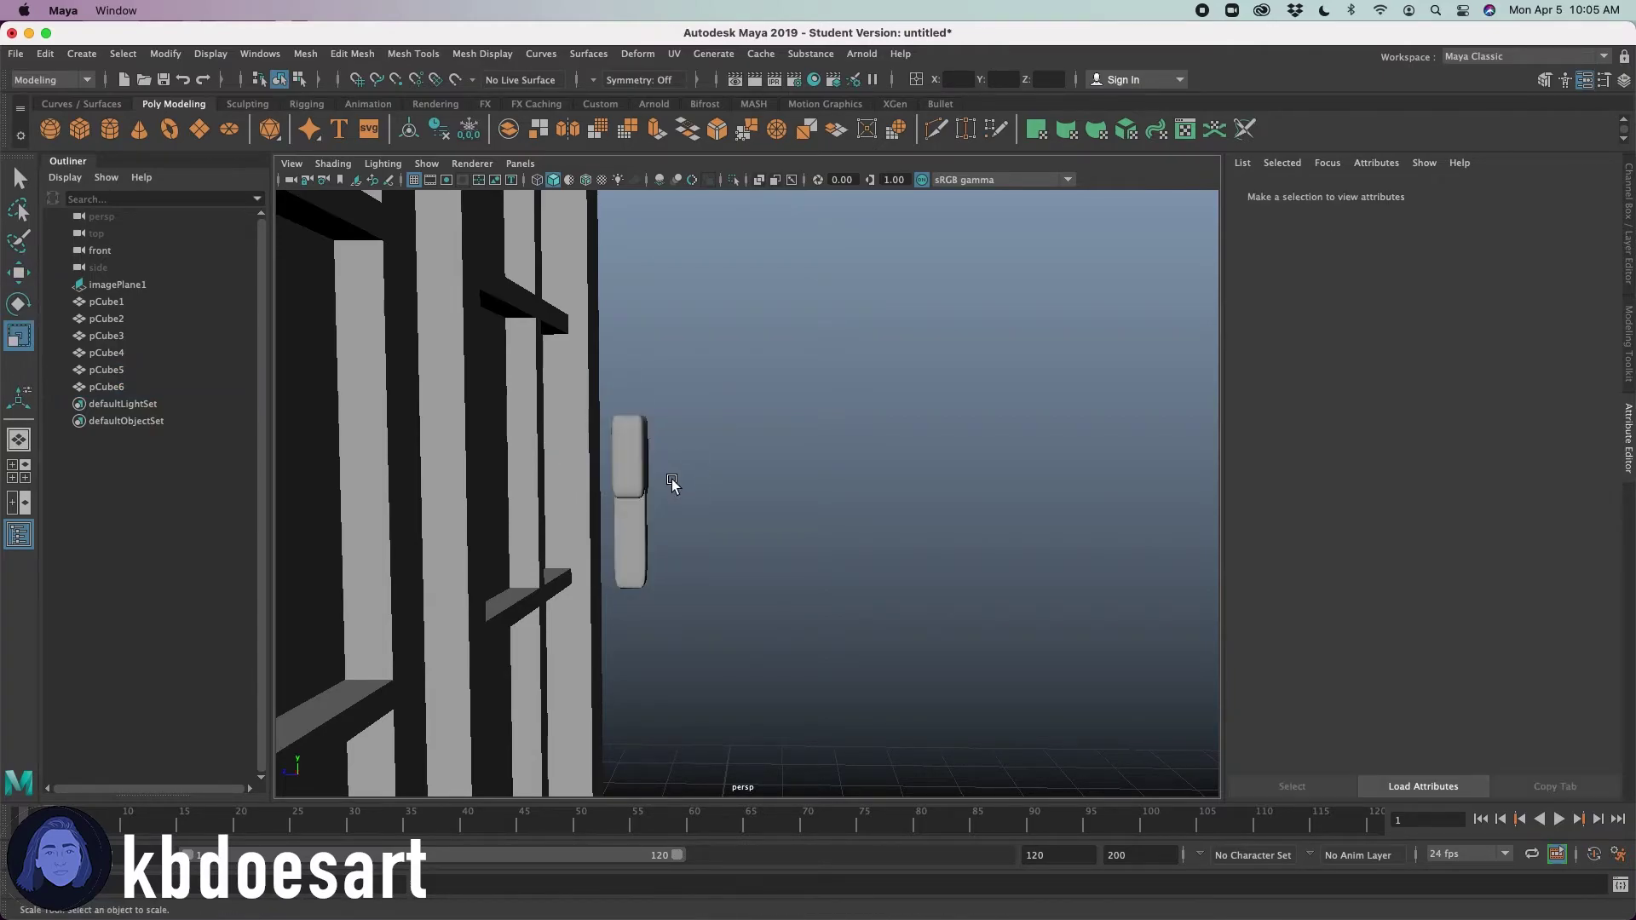
- Move the handle lever along Z so it sits in front of the plate
{"action": "left_click", "coordinate": [653, 510]}
{"action": "key", "text": "w"}
{"action": "mouse_move", "coordinate": [573, 509]}
{"action": "left_mouse_down"}
{"action": "mouse_move", "coordinate": [618, 507]}
{"action": "mouse_move", "coordinate": [599, 507]}
{"action": "left_mouse_up"}
{"action": "left_click", "coordinate": [755, 503]}
{"action": "left_click_drag", "start_coordinate": [784, 520], "coordinate": [875, 533], "text": "alt"}
{"action": "left_click_drag", "start_coordinate": [707, 486], "coordinate": [714, 518], "text": "alt"}
- Compare the handle plate and lever with the reference image in the front view
{"action": "key", "text": "space"}
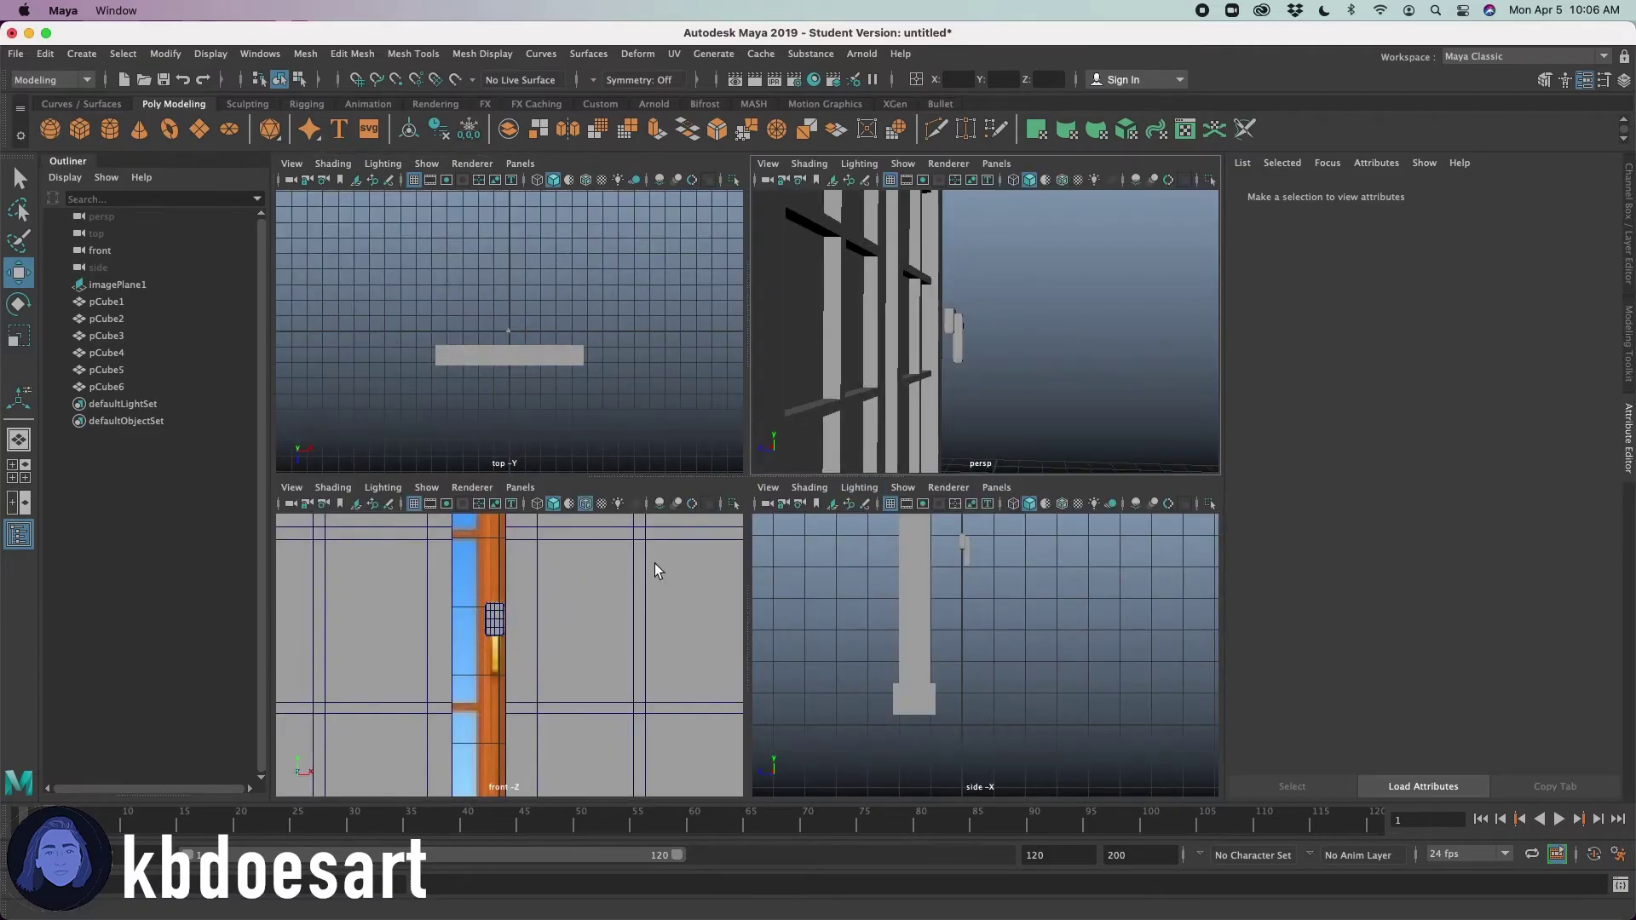
{"action": "key", "text": "space"}
{"action": "left_click", "coordinate": [729, 443]}
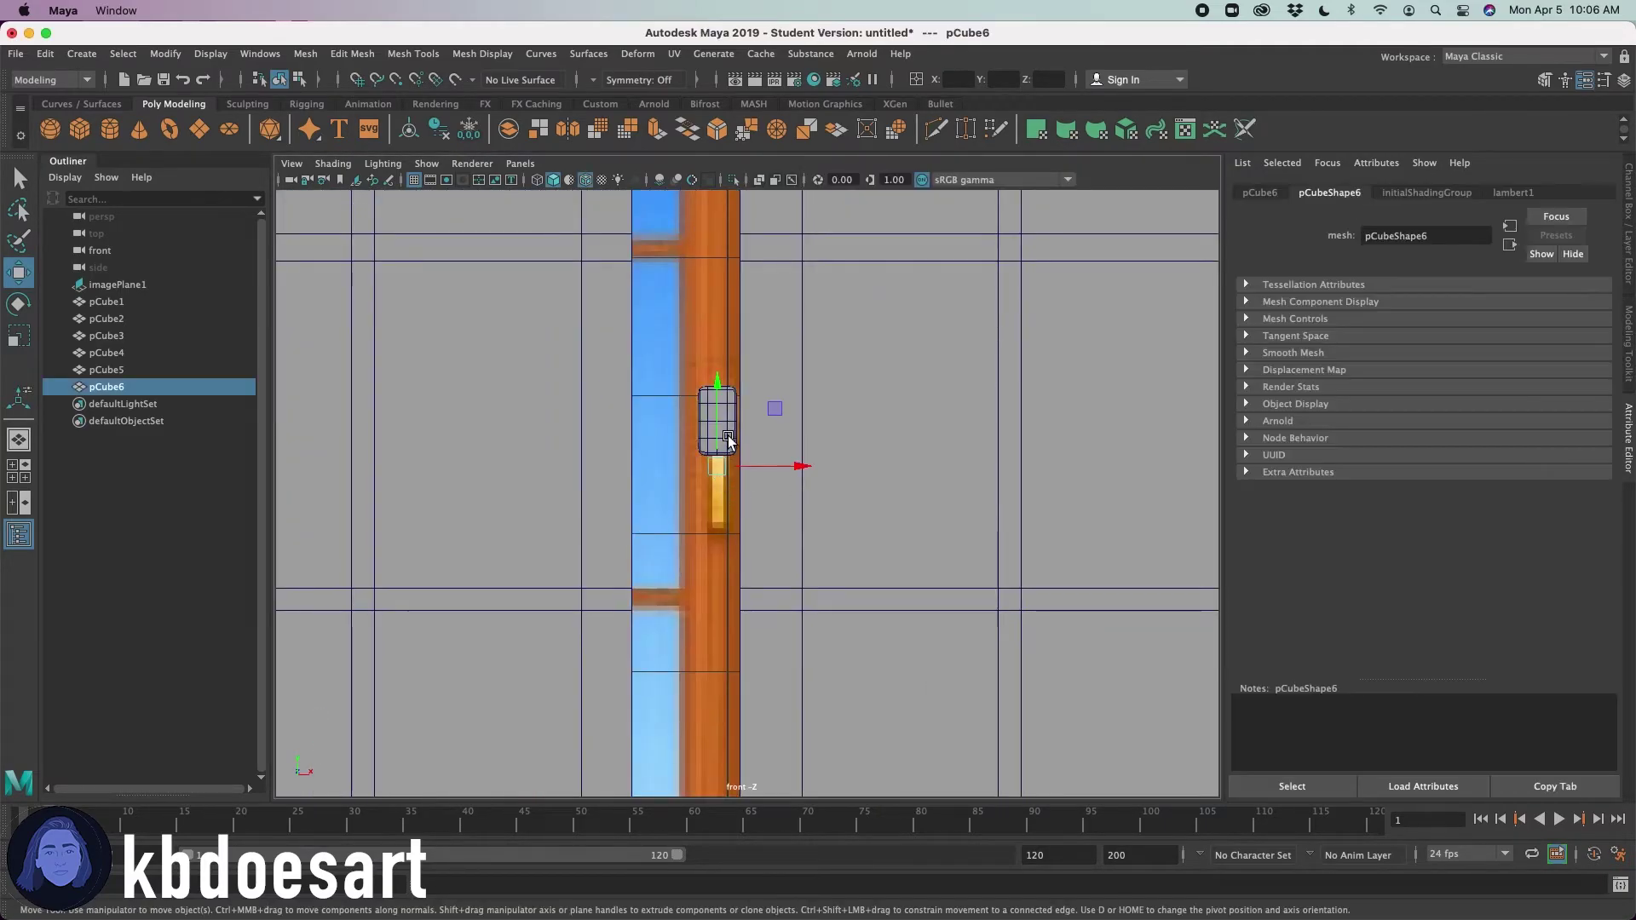
{"action": "left_click", "coordinate": [723, 438]}
{"action": "left_click_drag", "start_coordinate": [679, 504], "coordinate": [718, 485], "text": "alt"}
{"action": "left_click", "coordinate": [718, 486]}
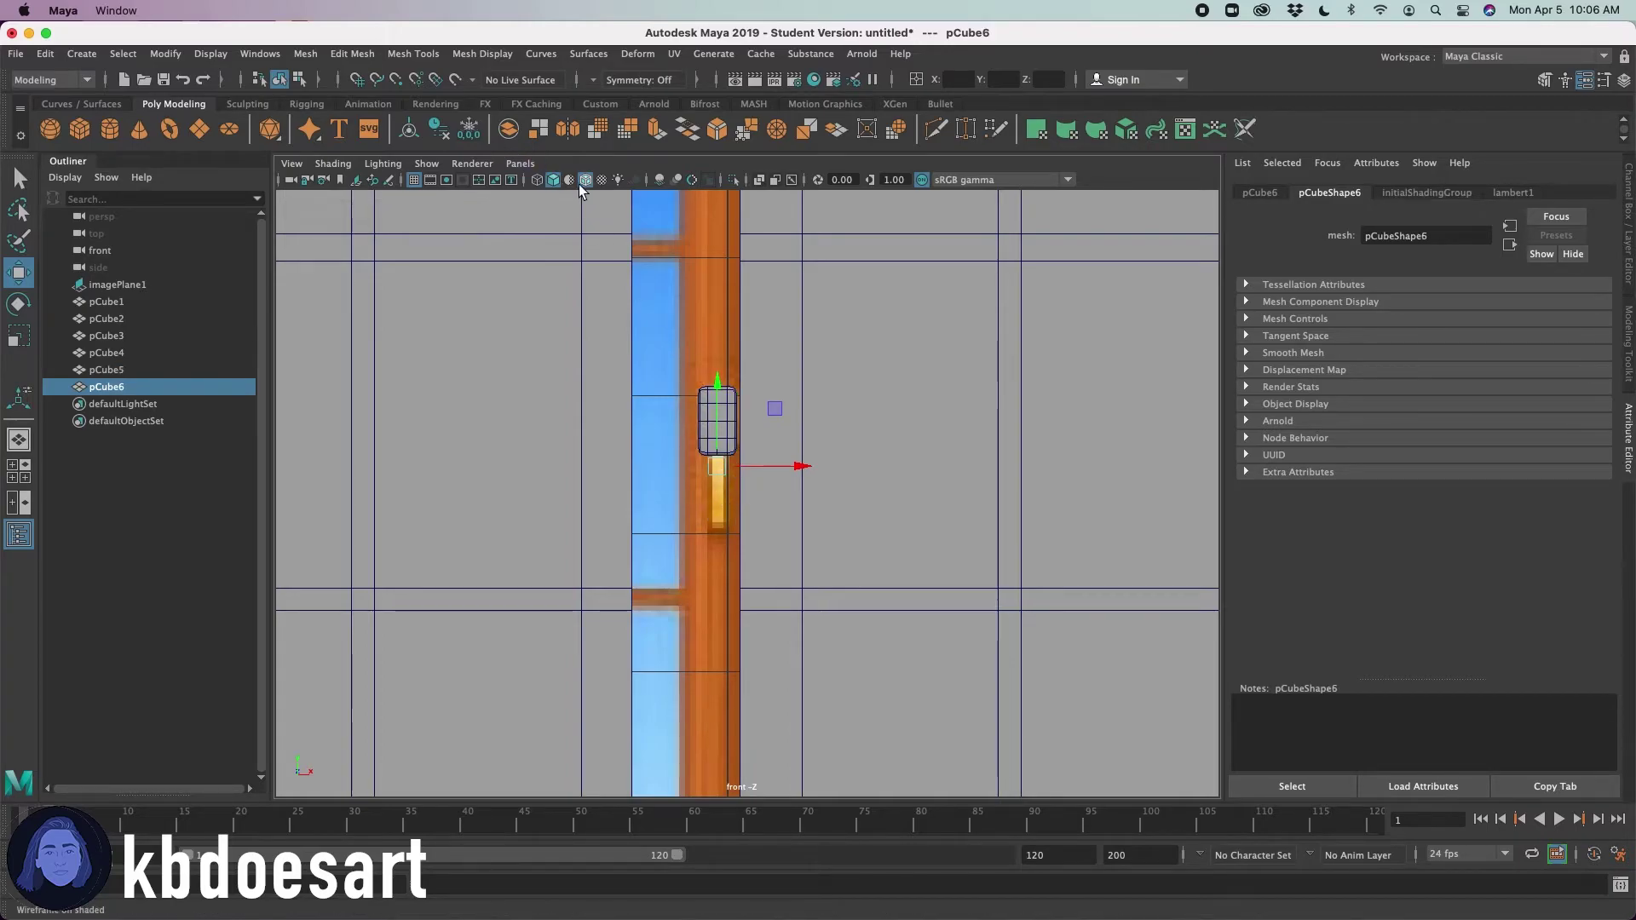
{"action": "left_click", "coordinate": [535, 180]}
{"action": "left_click", "coordinate": [728, 404]}
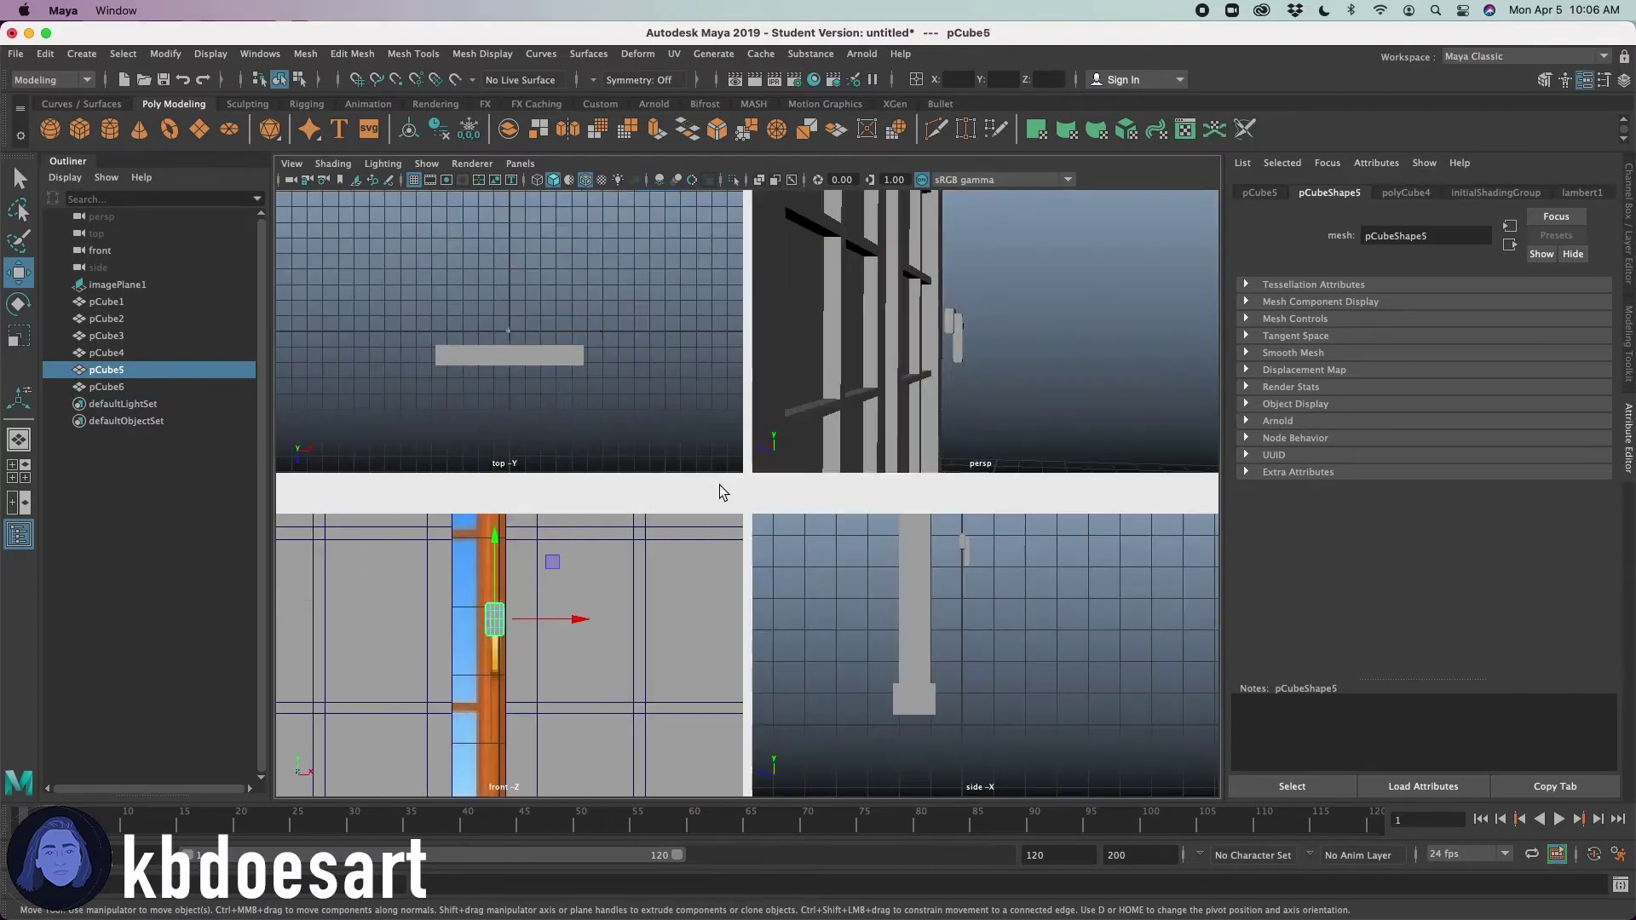
- Select the handle plate and lever together in the perspective view and move them along Z against the sash face
{"action": "key", "text": "space"}
{"action": "key", "text": "space"}
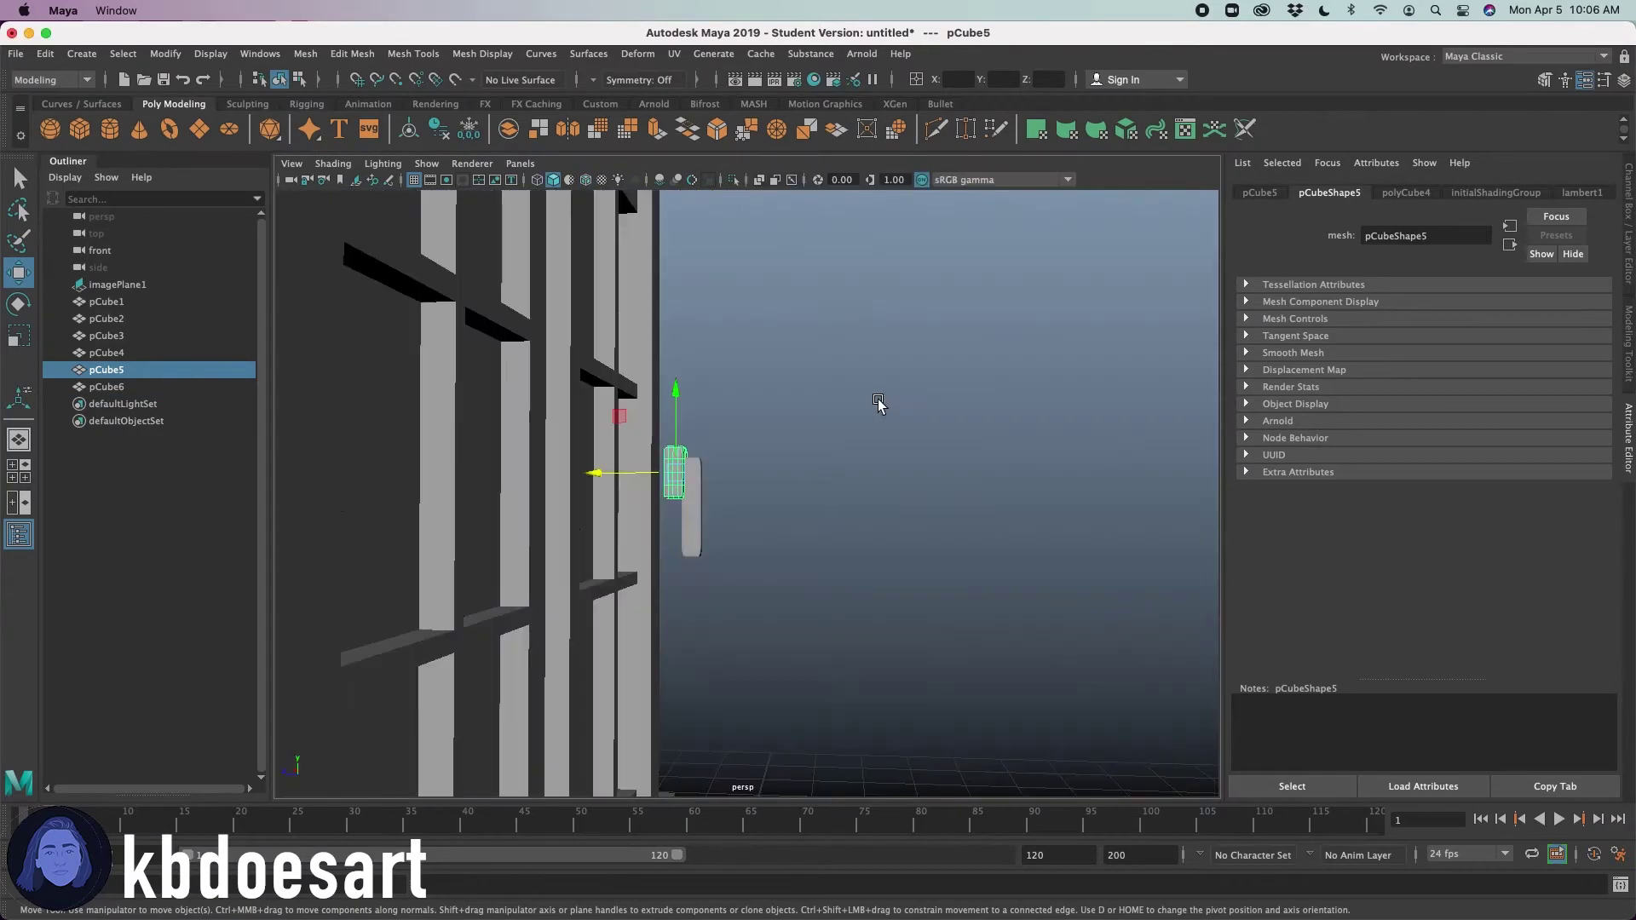
{"action": "left_click_drag", "start_coordinate": [727, 515], "coordinate": [620, 424]}
{"action": "left_click_drag", "start_coordinate": [768, 508], "coordinate": [548, 512]}
{"action": "left_click_drag", "start_coordinate": [886, 520], "coordinate": [672, 575], "text": "alt"}
{"action": "left_click", "coordinate": [793, 504]}
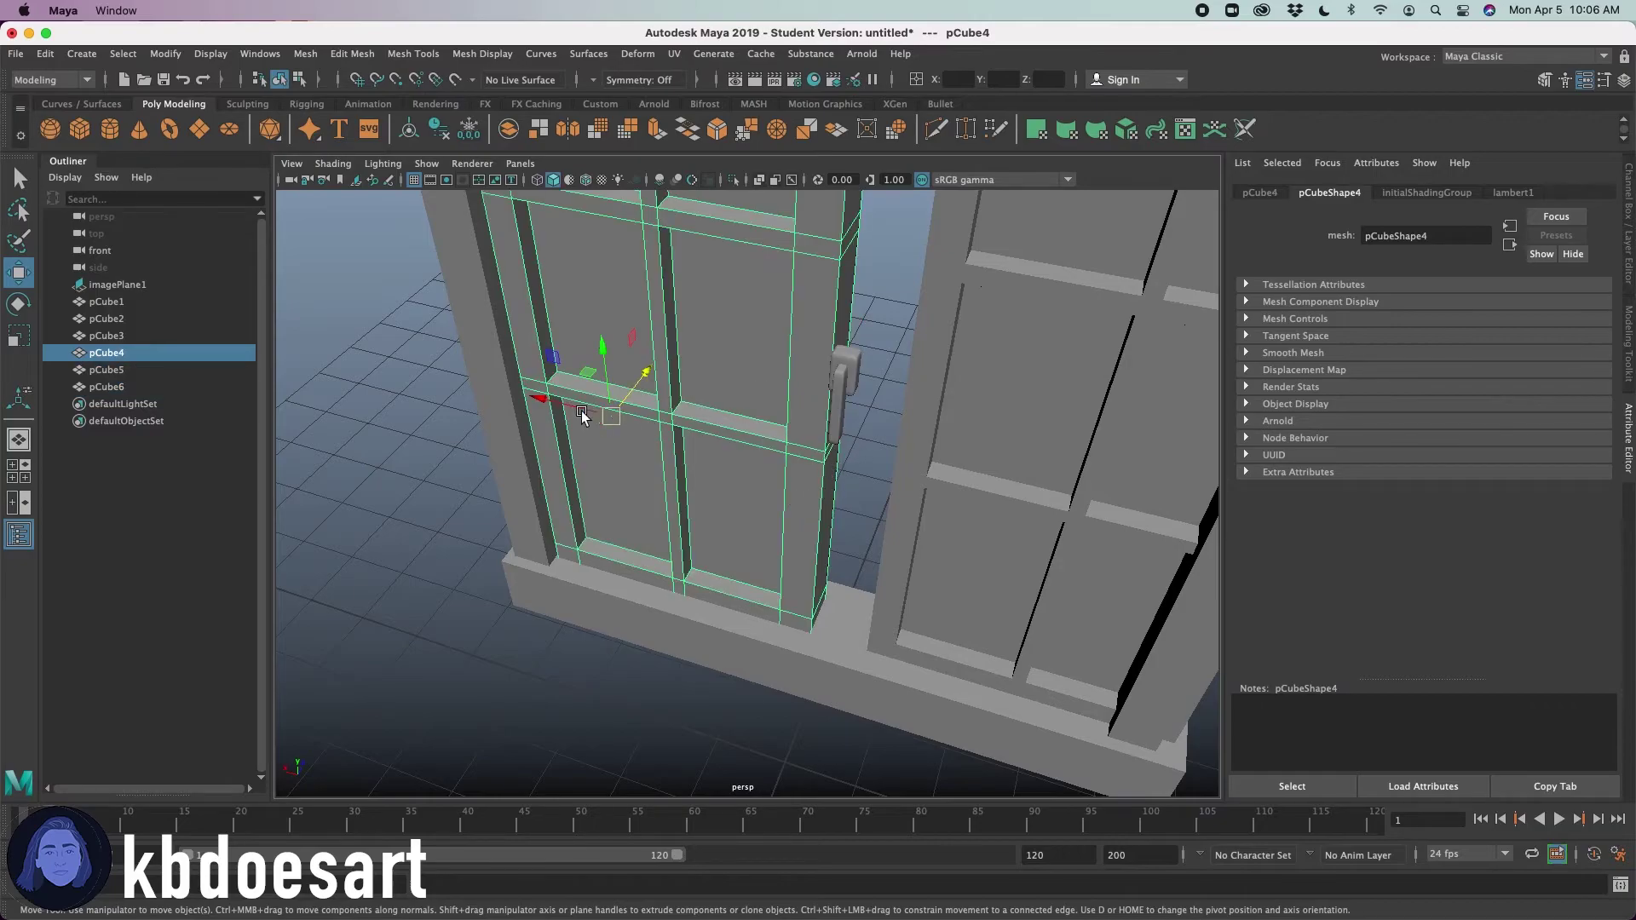
{"action": "mouse_move", "coordinate": [582, 411]}
{"action": "left_mouse_down"}
{"action": "mouse_move", "coordinate": [626, 423]}
{"action": "mouse_move", "coordinate": [601, 416]}
{"action": "left_mouse_up"}
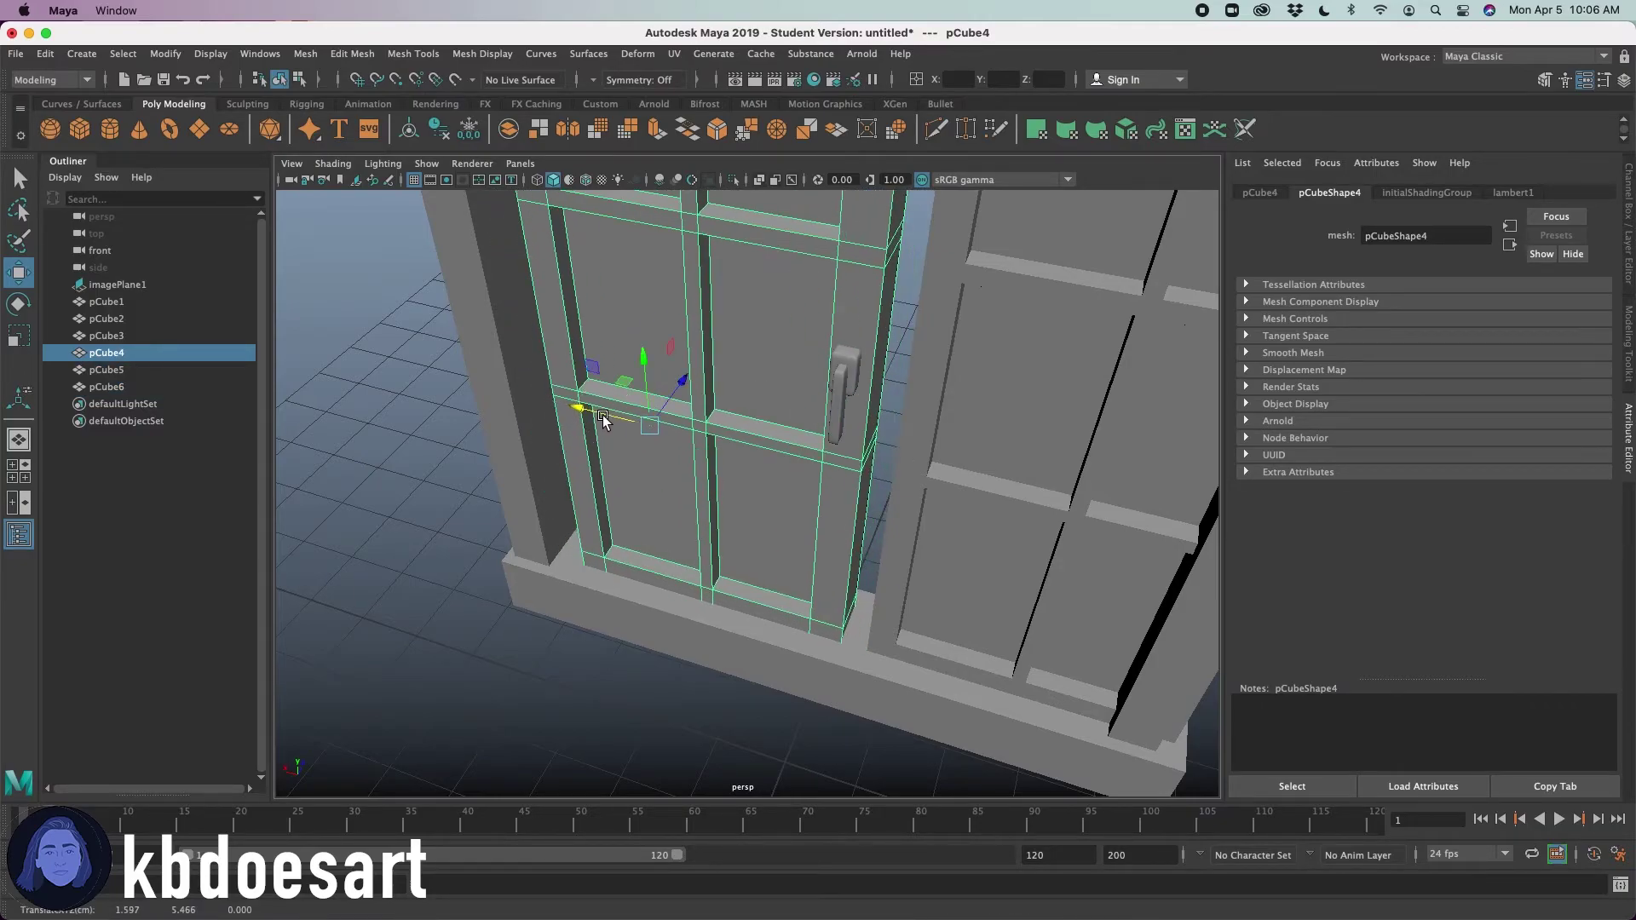
{"action": "key", "text": "z"}
- Move the sash without the handle along X to about -1.896, closing the gap between the two sashes
{"action": "left_click", "coordinate": [1041, 513]}
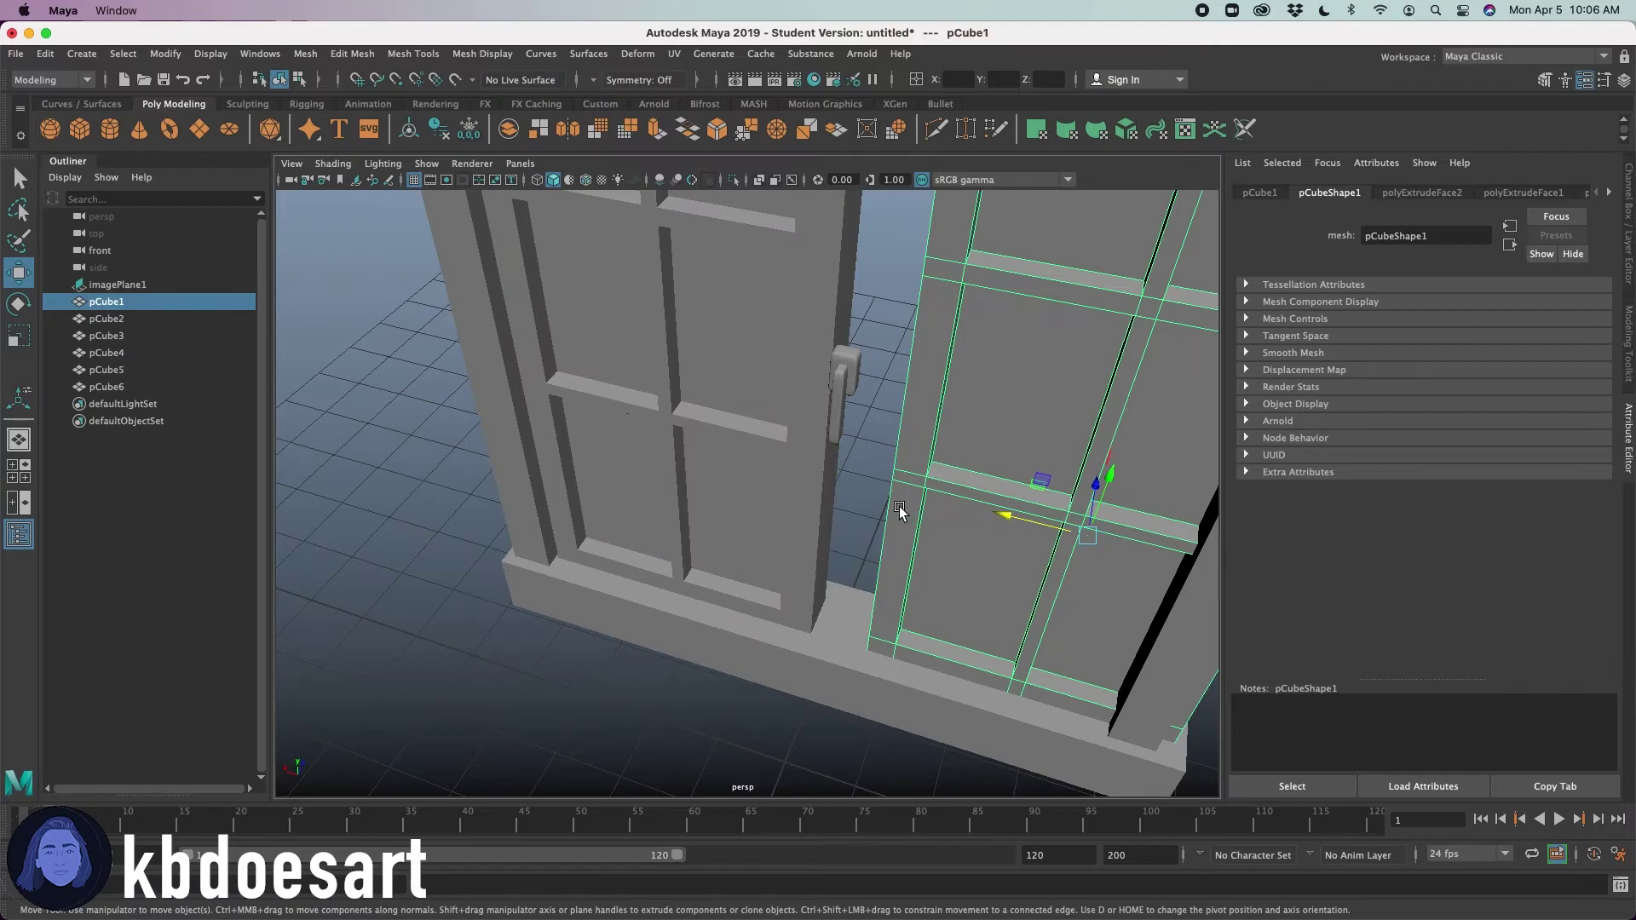
{"action": "left_click_drag", "start_coordinate": [1019, 514], "coordinate": [948, 505]}
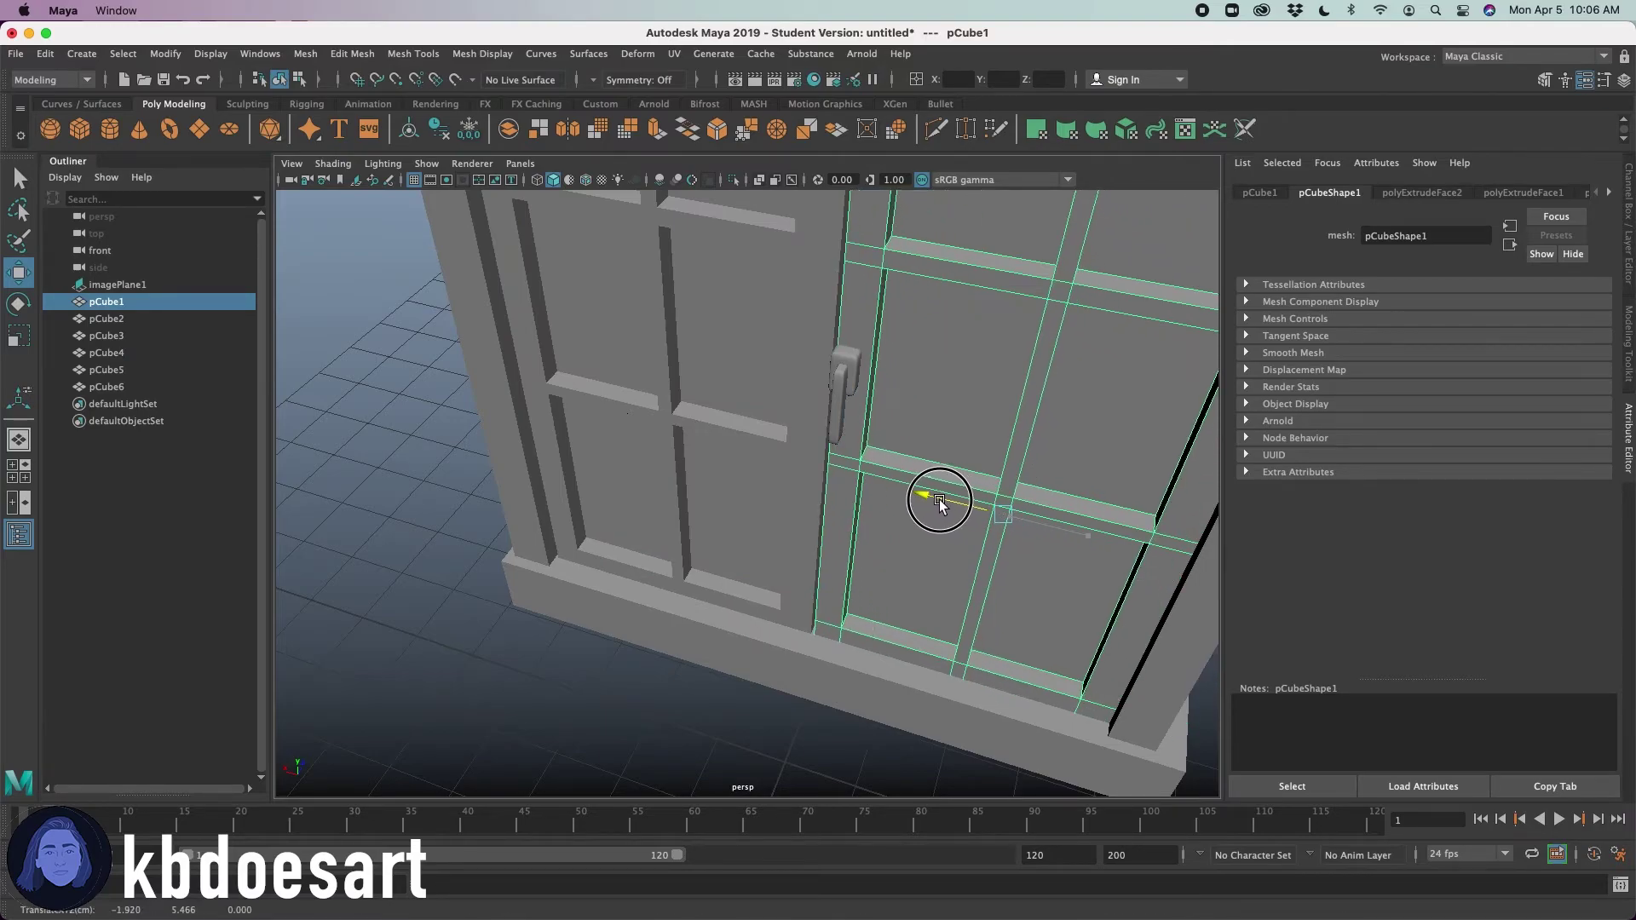
{"action": "left_click_drag", "start_coordinate": [939, 500], "coordinate": [938, 498]}
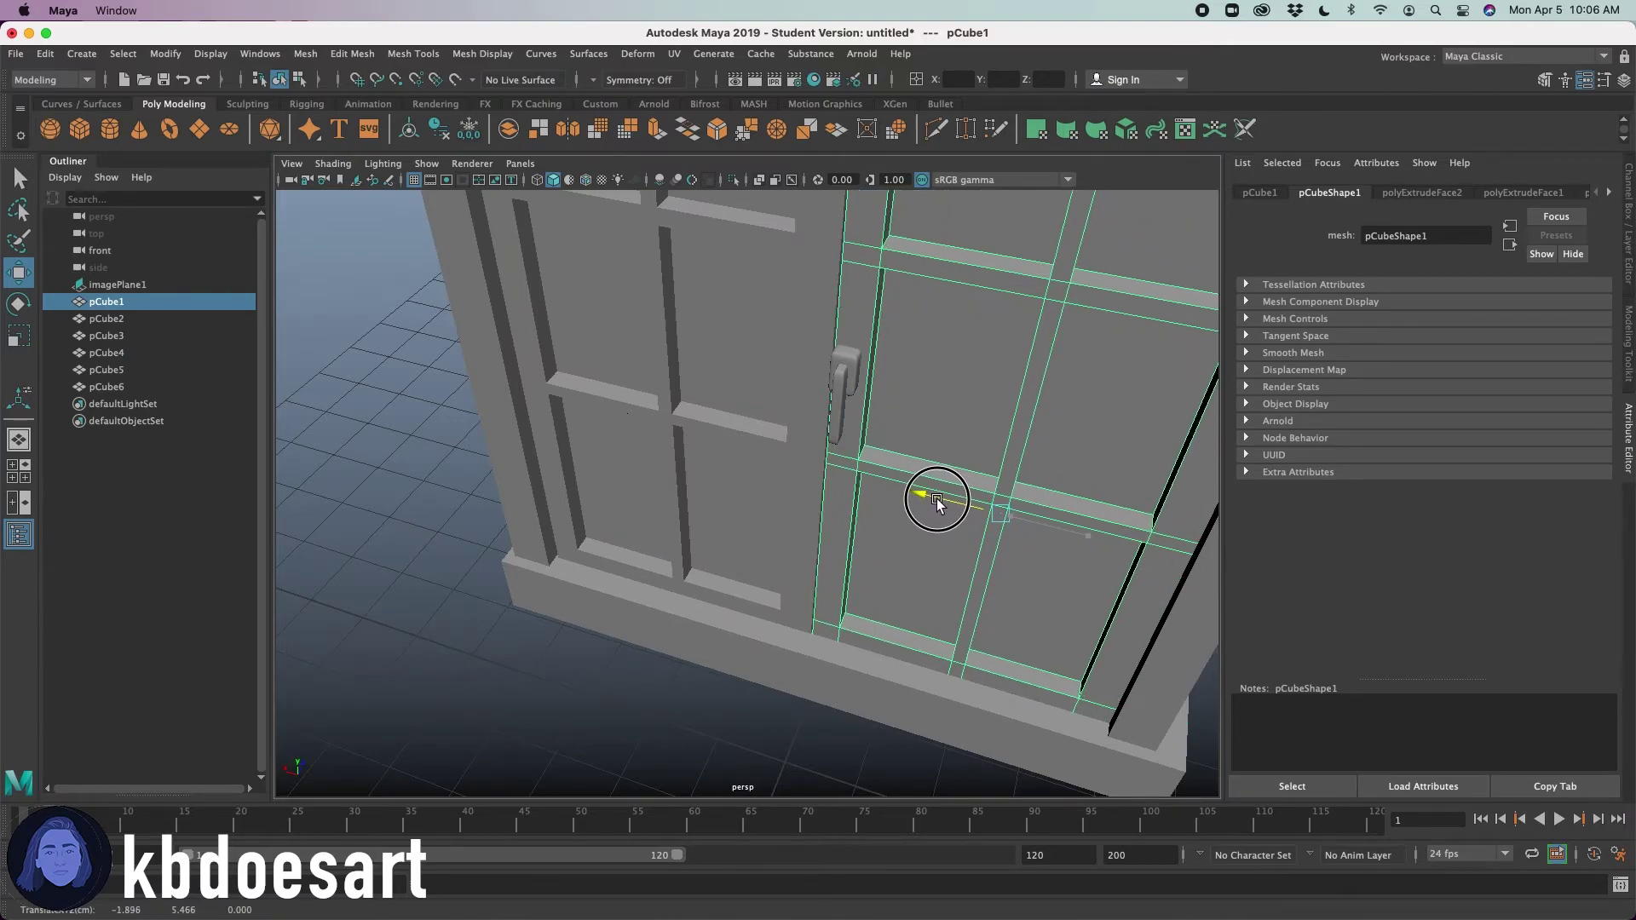
{"action": "key", "text": "space"}
{"action": "mouse_move", "coordinate": [830, 526]}
{"action": "left_mouse_down"}
{"action": "mouse_move", "coordinate": [909, 535]}
{"action": "mouse_move", "coordinate": [828, 523]}
{"action": "left_mouse_up"}
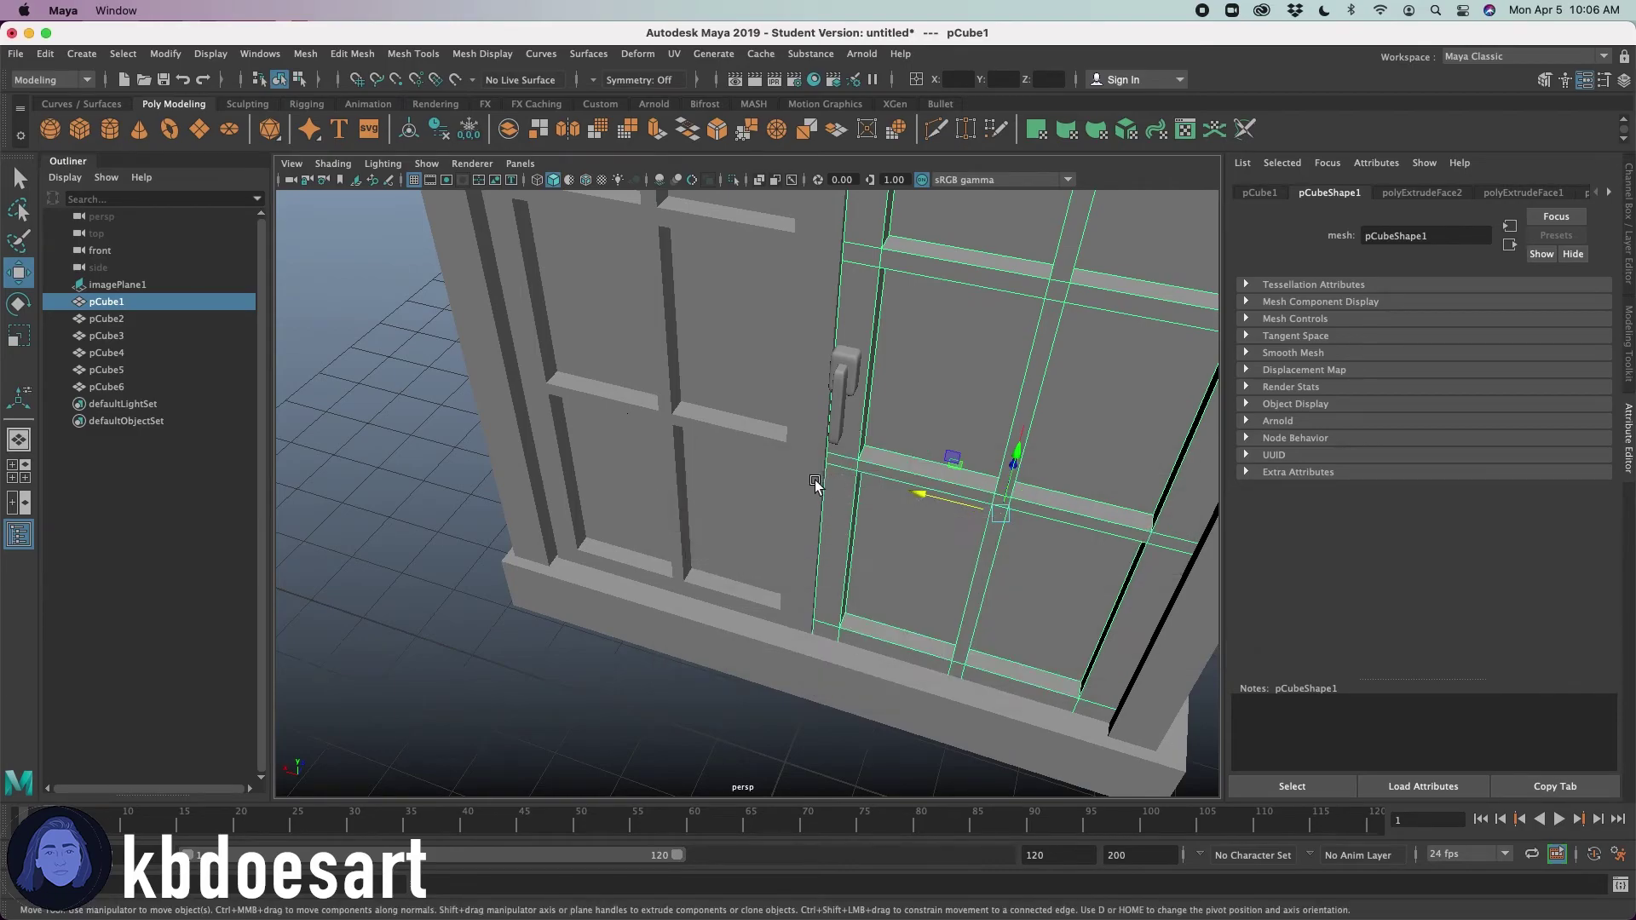
- Duplicate the handle plate and lever together and move the copies along X onto the other sash's central stile
{"action": "left_click", "coordinate": [844, 375]}
{"action": "left_click_drag", "start_coordinate": [854, 358], "coordinate": [785, 304]}
{"action": "right_click_drag", "start_coordinate": [785, 303], "coordinate": [1030, 321], "text": "alt"}
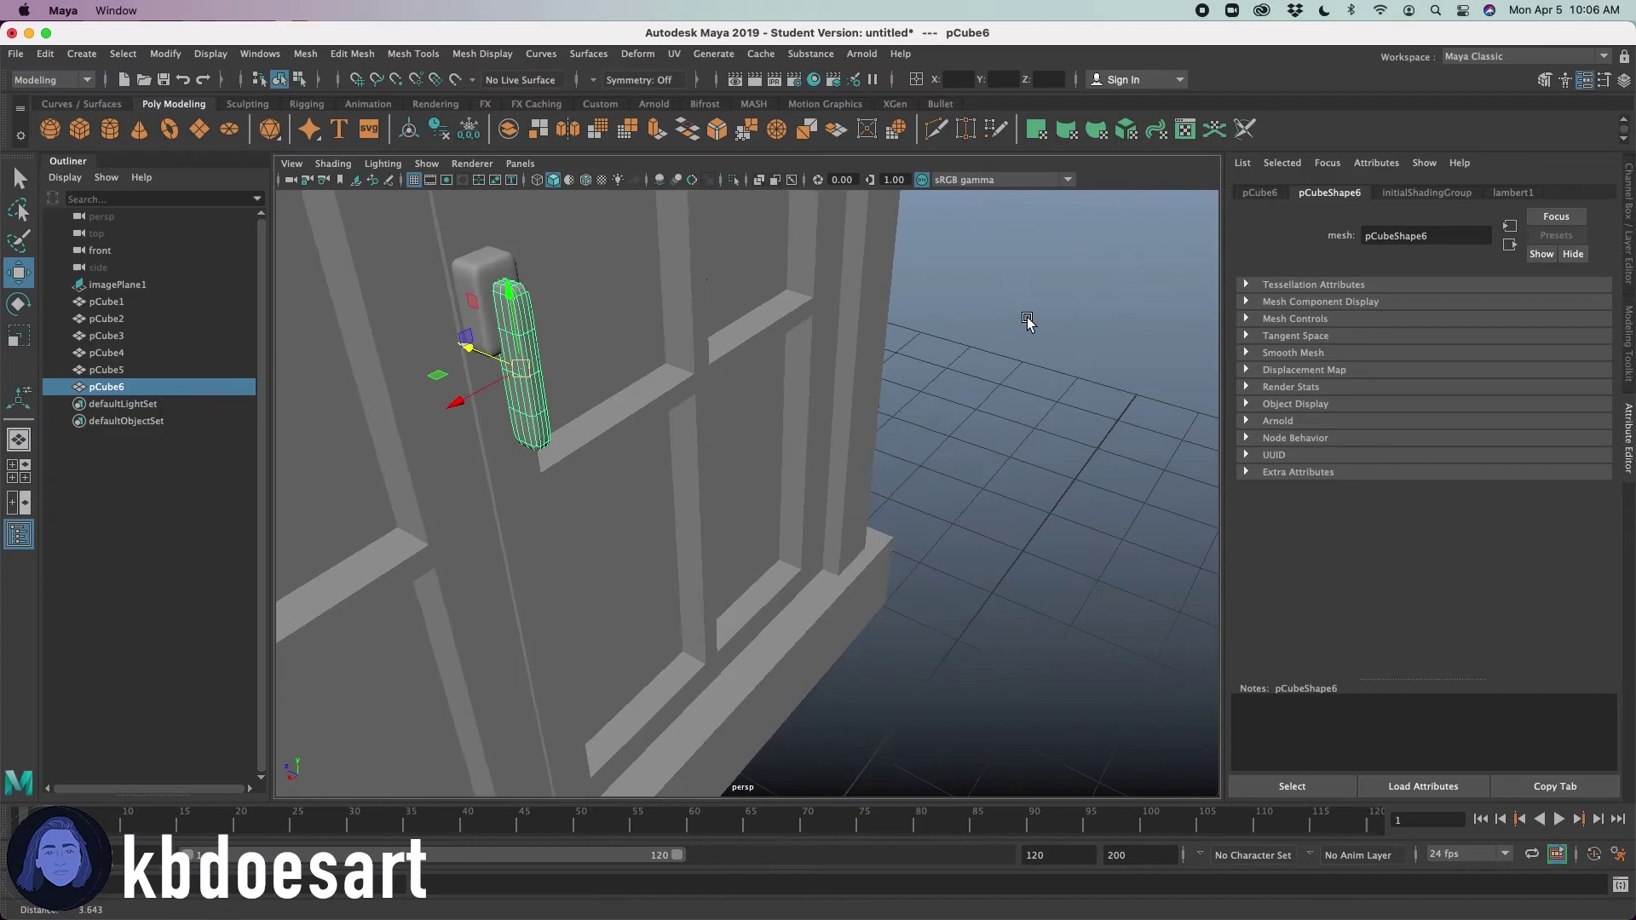
{"action": "left_click_drag", "start_coordinate": [673, 388], "coordinate": [751, 416], "text": "alt"}
{"action": "left_click", "coordinate": [614, 296], "text": "shift"}
{"action": "left_click_drag", "start_coordinate": [614, 296], "coordinate": [902, 472], "text": "alt"}
{"action": "right_click_drag", "start_coordinate": [901, 471], "coordinate": [590, 501], "text": "alt"}
{"action": "left_click_drag", "start_coordinate": [590, 501], "coordinate": [731, 519], "text": "alt"}
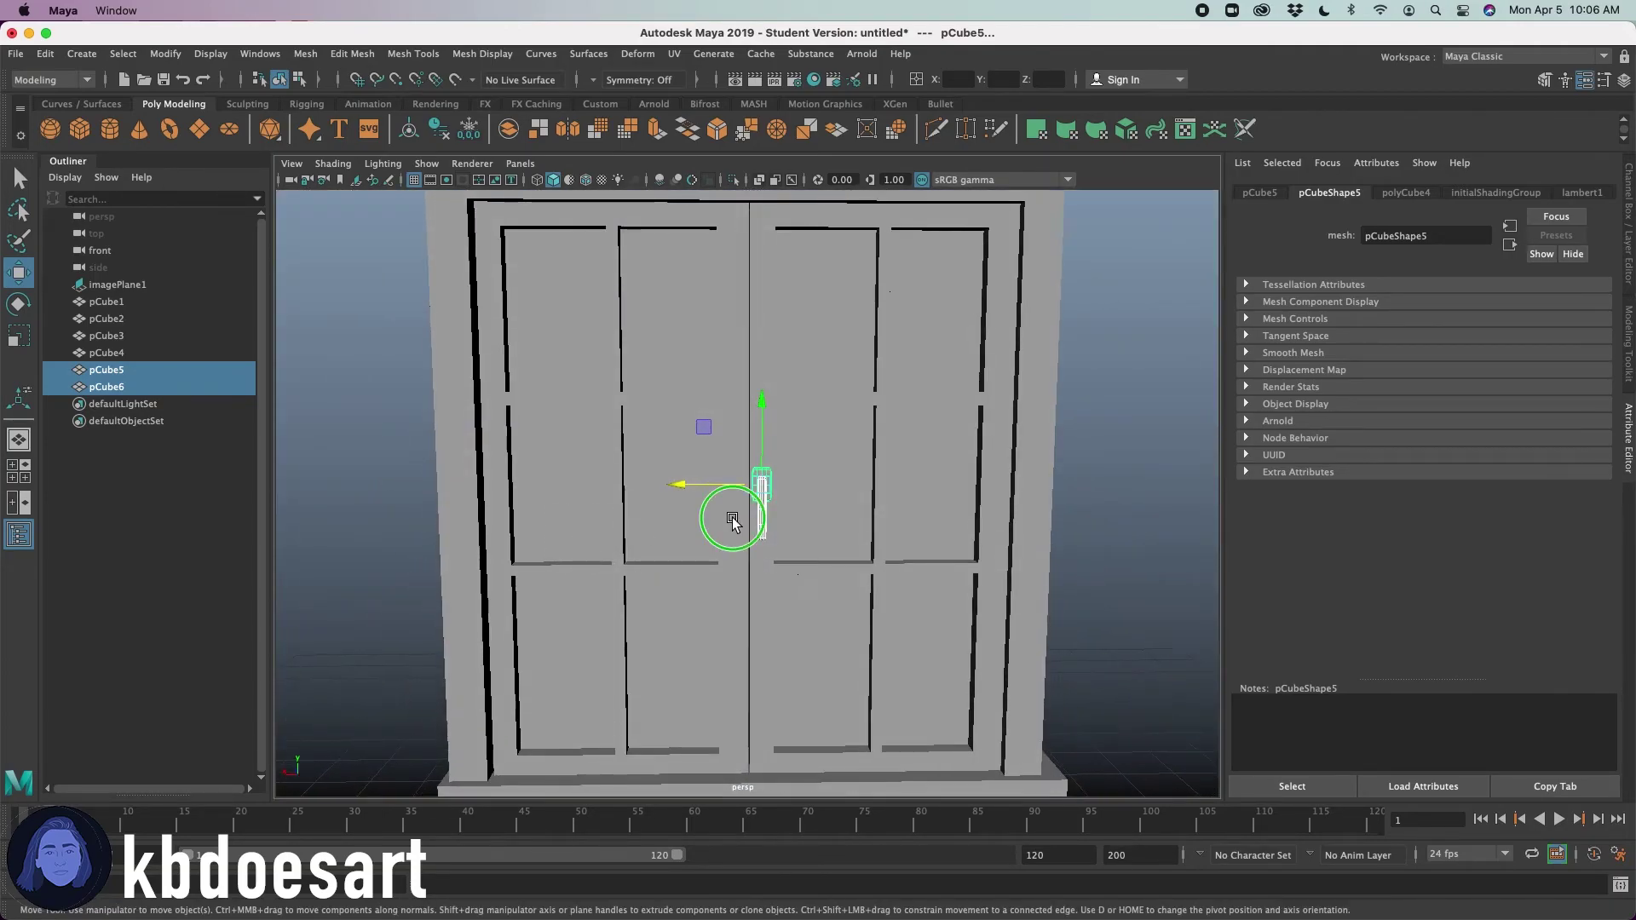
{"action": "right_click_drag", "start_coordinate": [731, 519], "coordinate": [1071, 532], "text": "alt"}
{"action": "key", "text": "ctrl+d"}
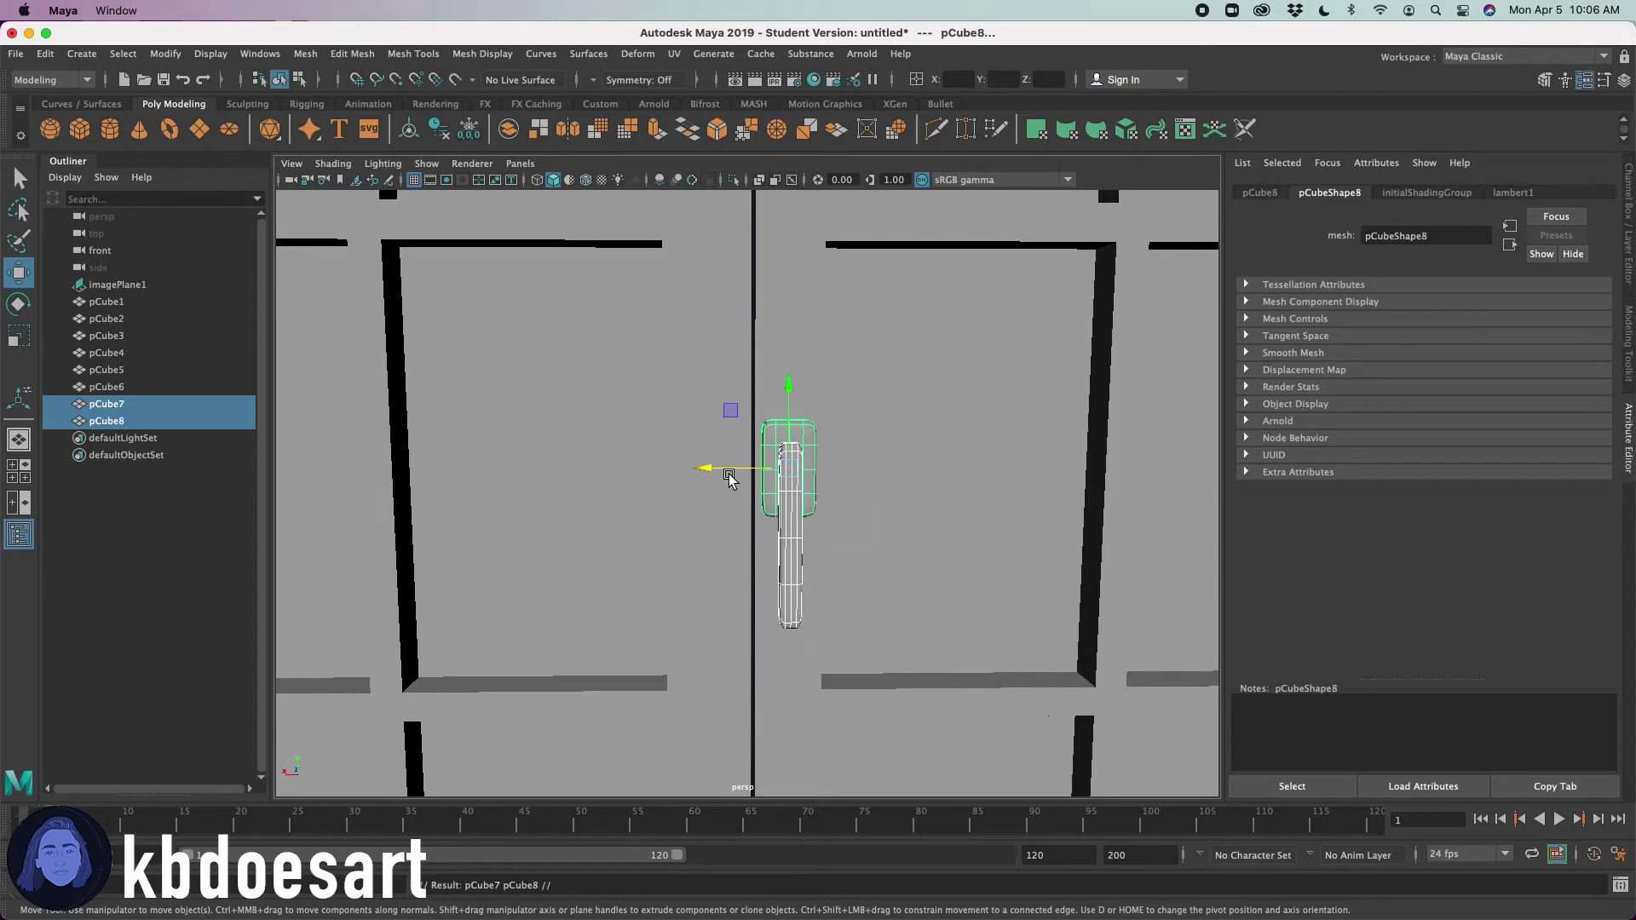
{"action": "left_click_drag", "start_coordinate": [738, 471], "coordinate": [665, 483]}
{"action": "mouse_move", "coordinate": [767, 543]}
{"action": "left_mouse_down", "text": "alt"}
{"action": "mouse_move", "coordinate": [756, 512]}
{"action": "mouse_move", "coordinate": [741, 554]}
{"action": "mouse_move", "coordinate": [752, 512]}
{"action": "mouse_move", "coordinate": [761, 538]}
{"action": "left_mouse_up", "text": "alt"}
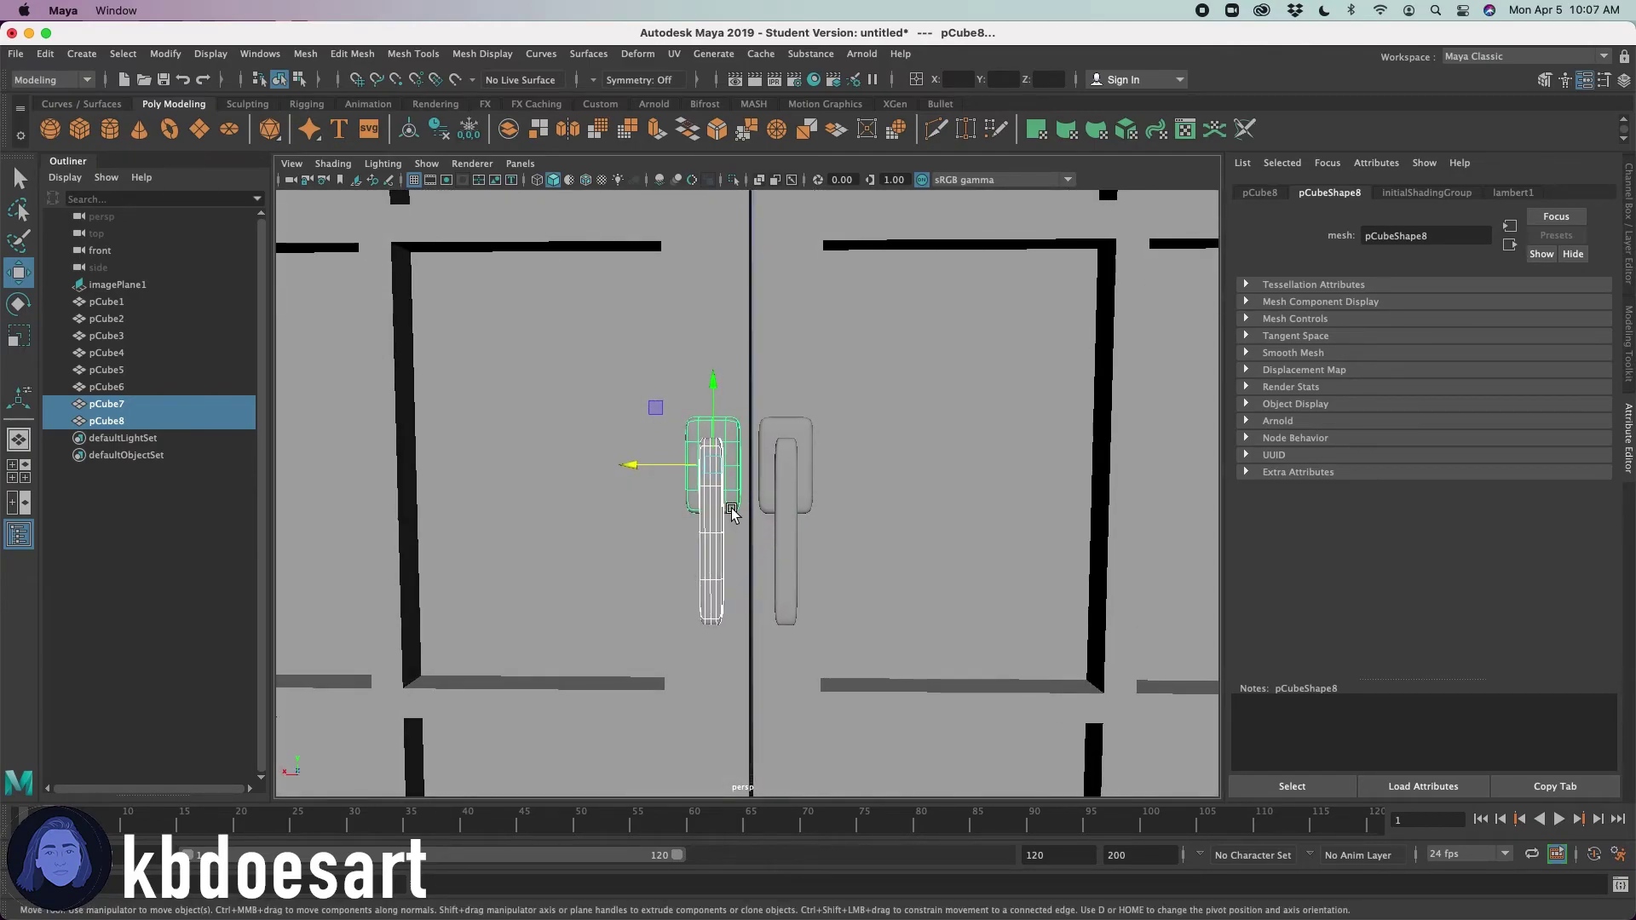
- Change the front view pane to the back view, maximize it and frame the two handles
{"action": "key", "text": "space"}
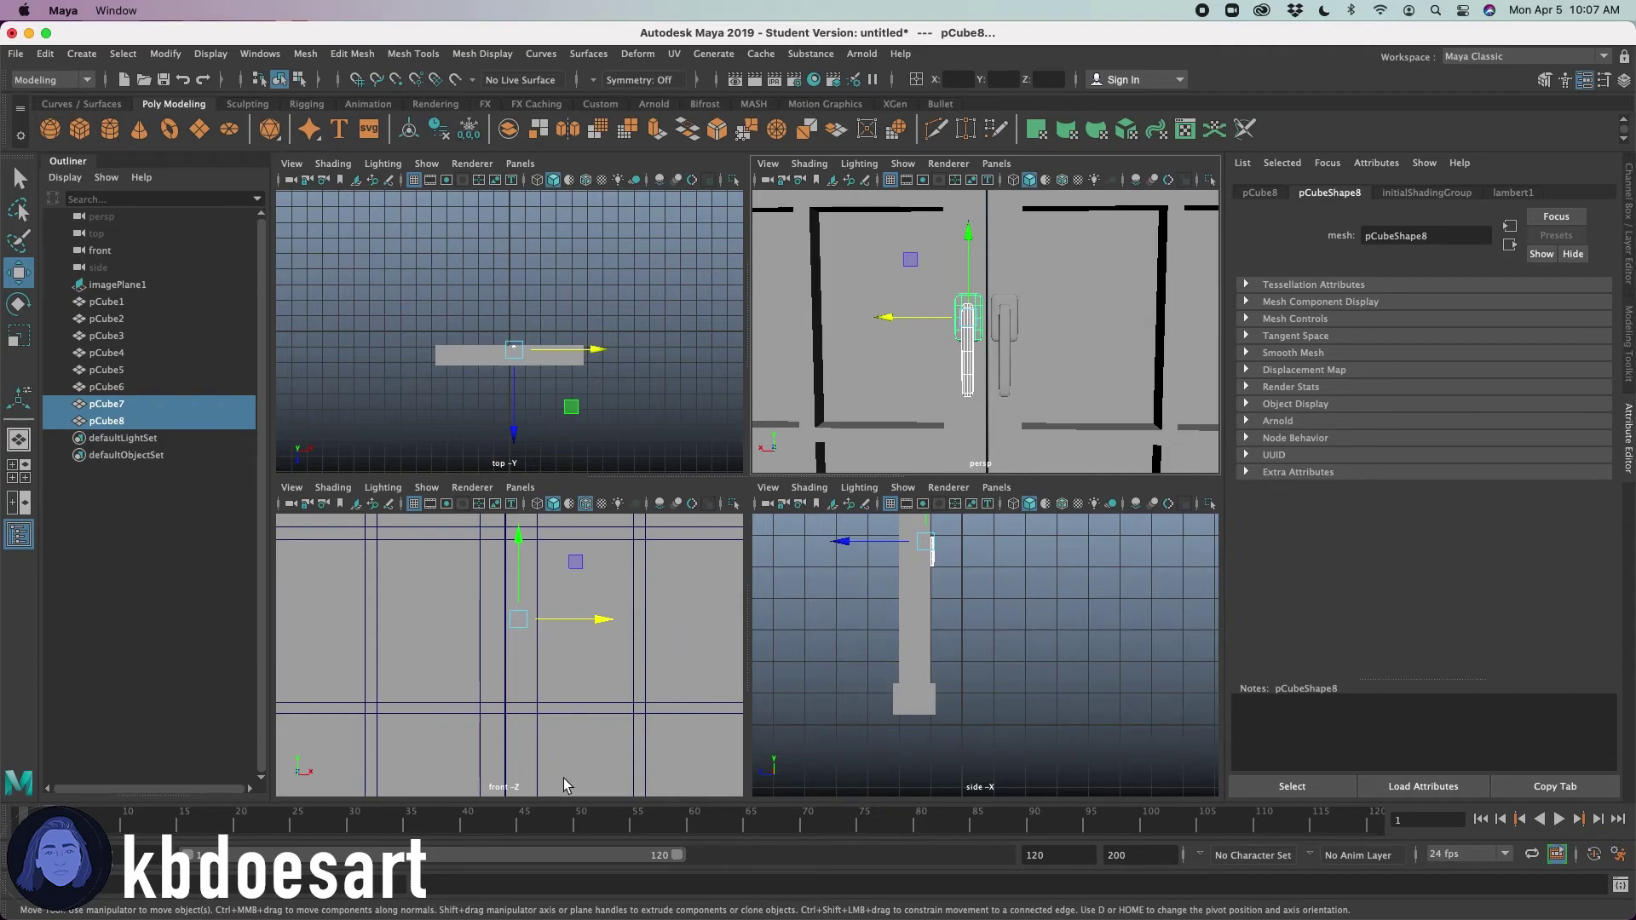
{"action": "key", "text": "space"}
{"action": "left_click", "coordinate": [515, 674]}
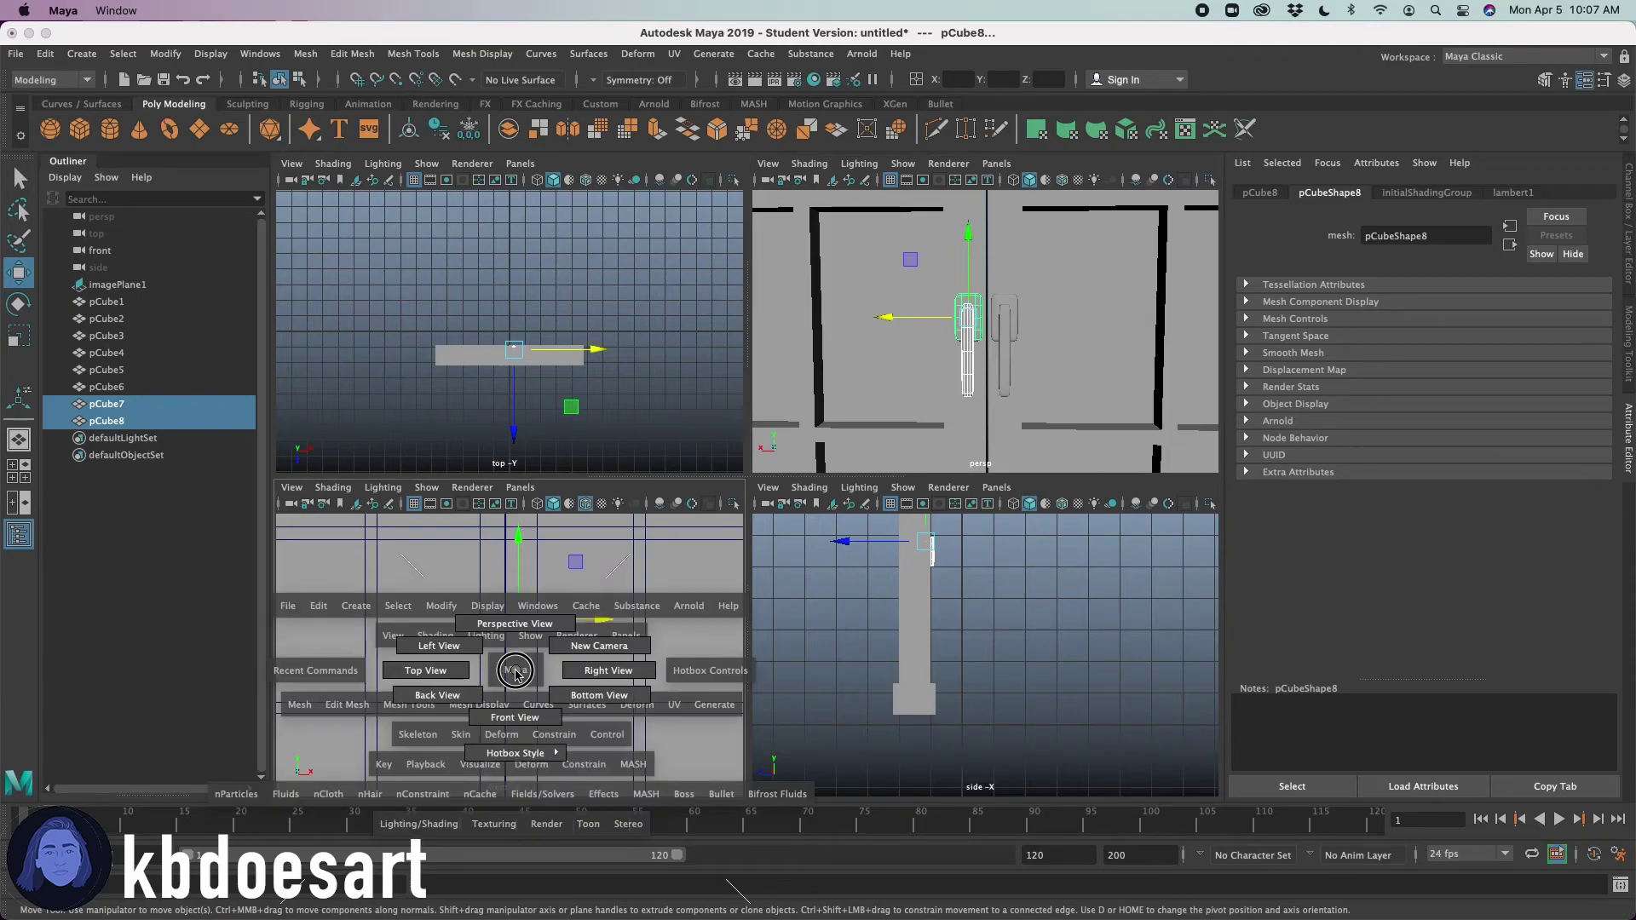
{"action": "left_click", "coordinate": [454, 696]}
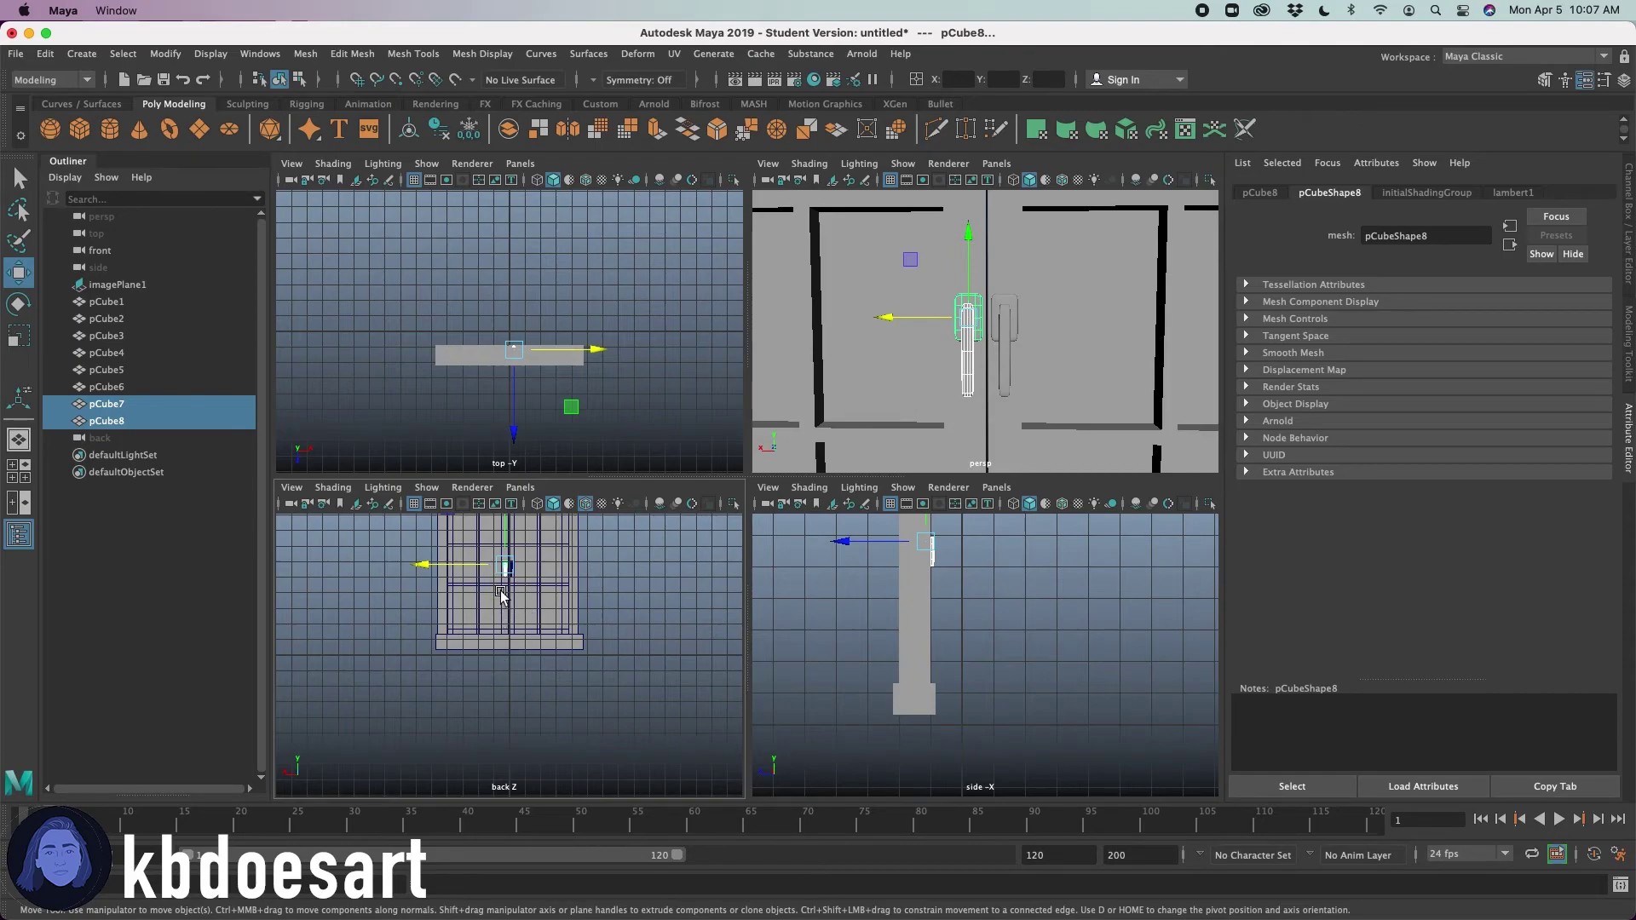
{"action": "key", "text": "space"}
{"action": "left_click", "coordinate": [561, 612]}
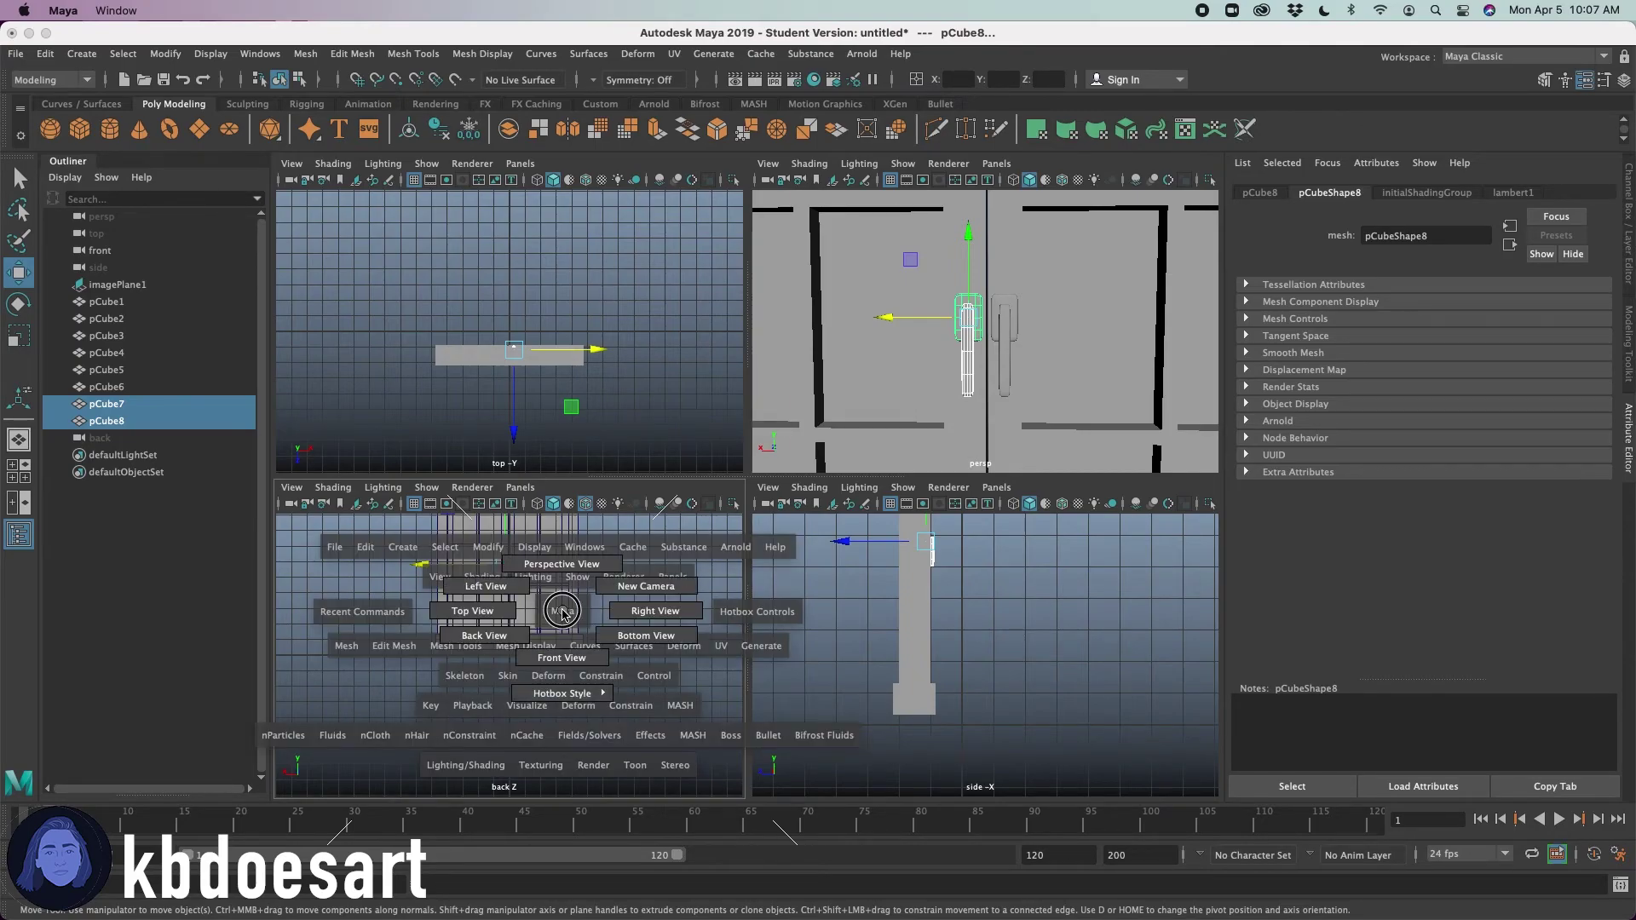
{"action": "left_click", "coordinate": [466, 638]}
{"action": "key", "text": "a"}
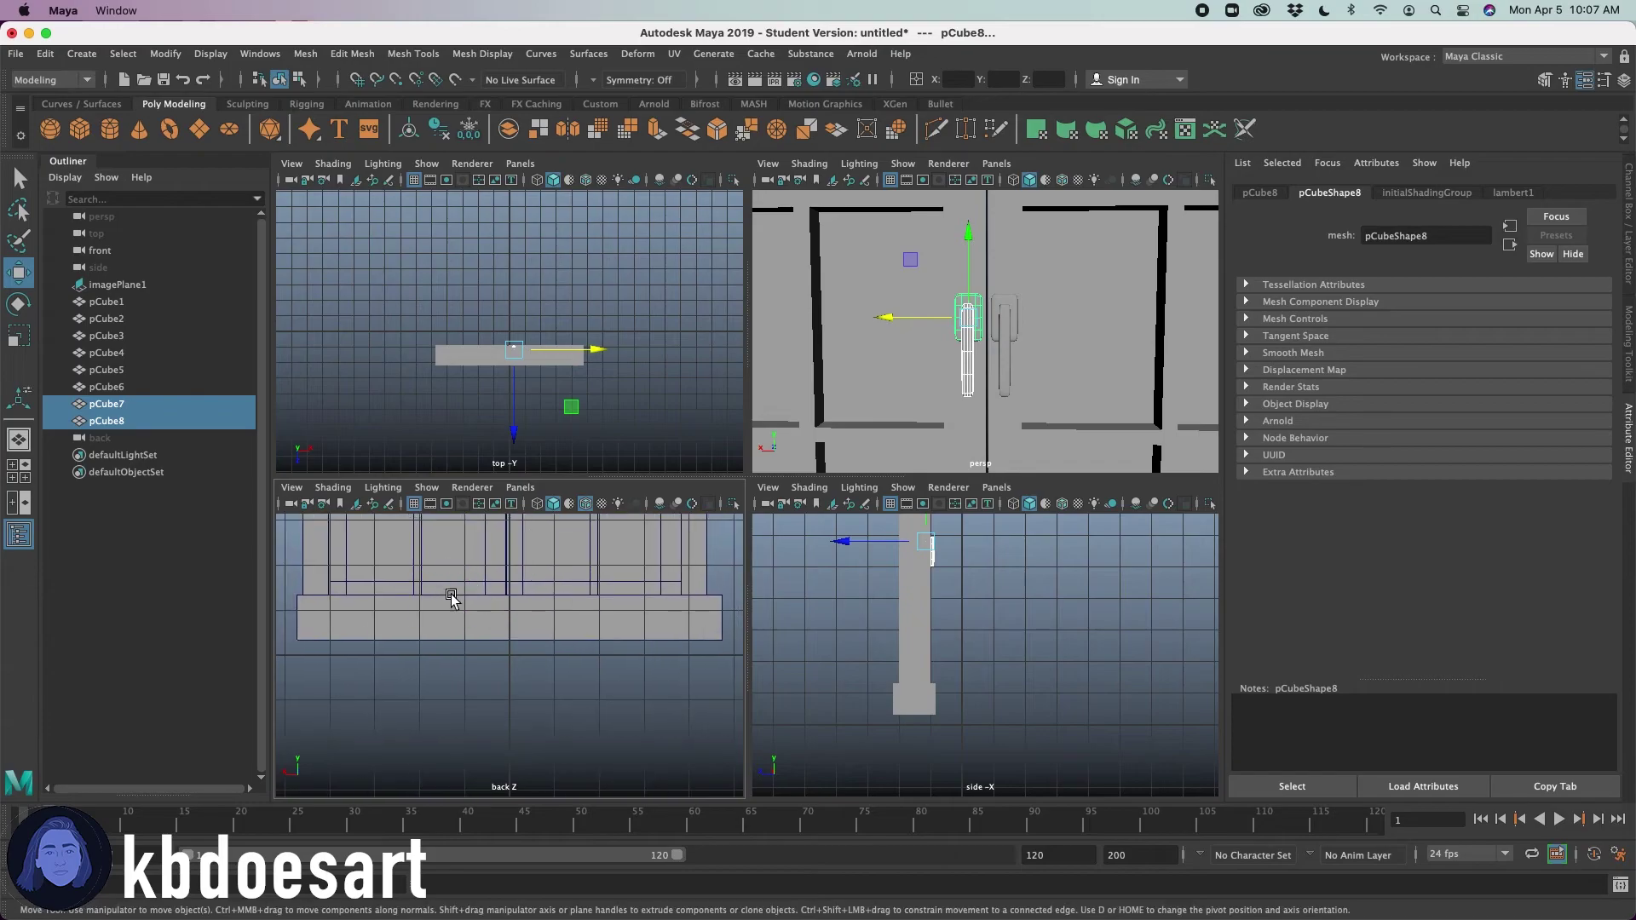
{"action": "key", "text": "space"}
{"action": "middle_click_drag", "start_coordinate": [669, 198], "coordinate": [617, 586], "text": "alt"}
{"action": "right_click_drag", "start_coordinate": [617, 585], "coordinate": [815, 484], "text": "alt"}
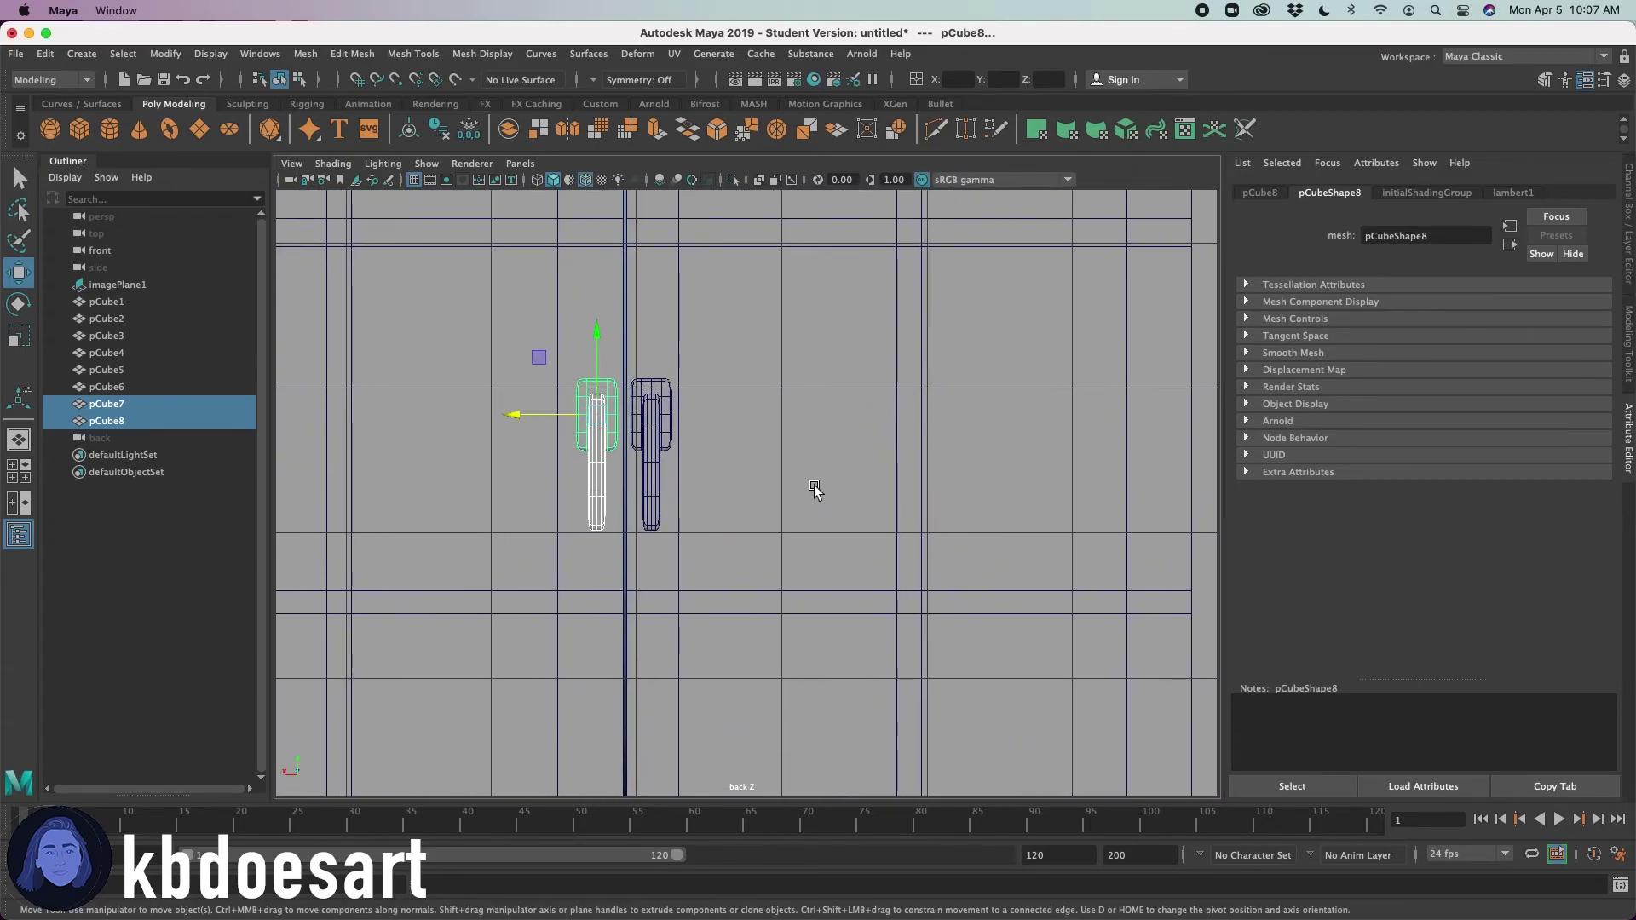
{"action": "middle_click_drag", "start_coordinate": [706, 464], "coordinate": [763, 569], "text": "alt"}
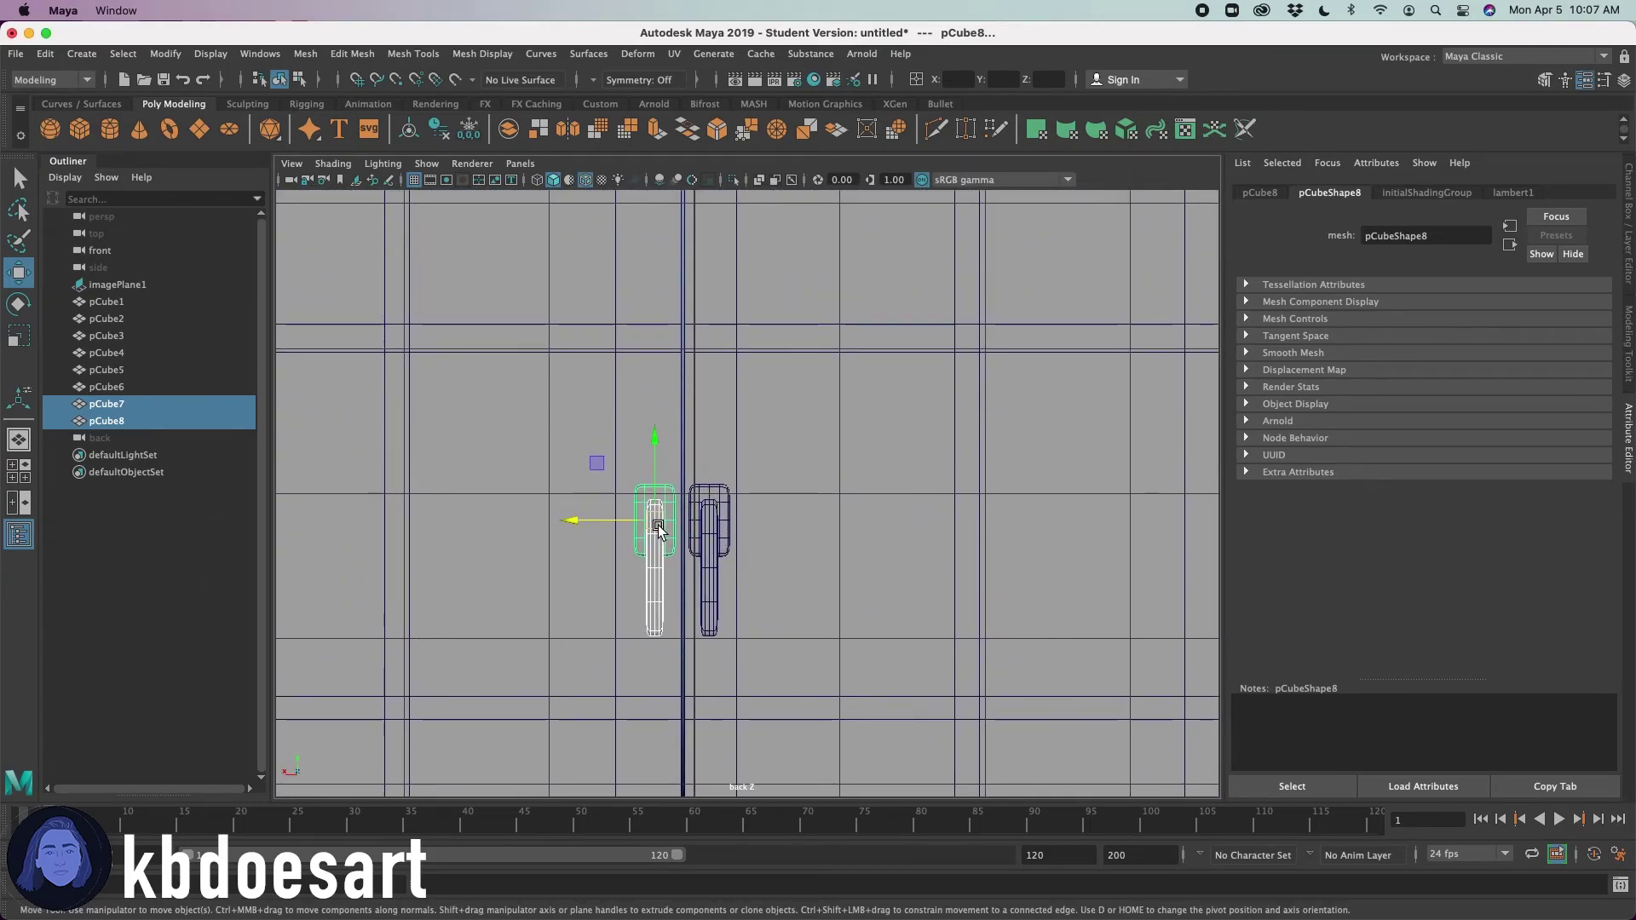
- Space the handles on either side of the seam, moving the duplicate to about X 0.309 and the original to about X -0.119
{"action": "left_click_drag", "start_coordinate": [626, 524], "coordinate": [627, 524]}
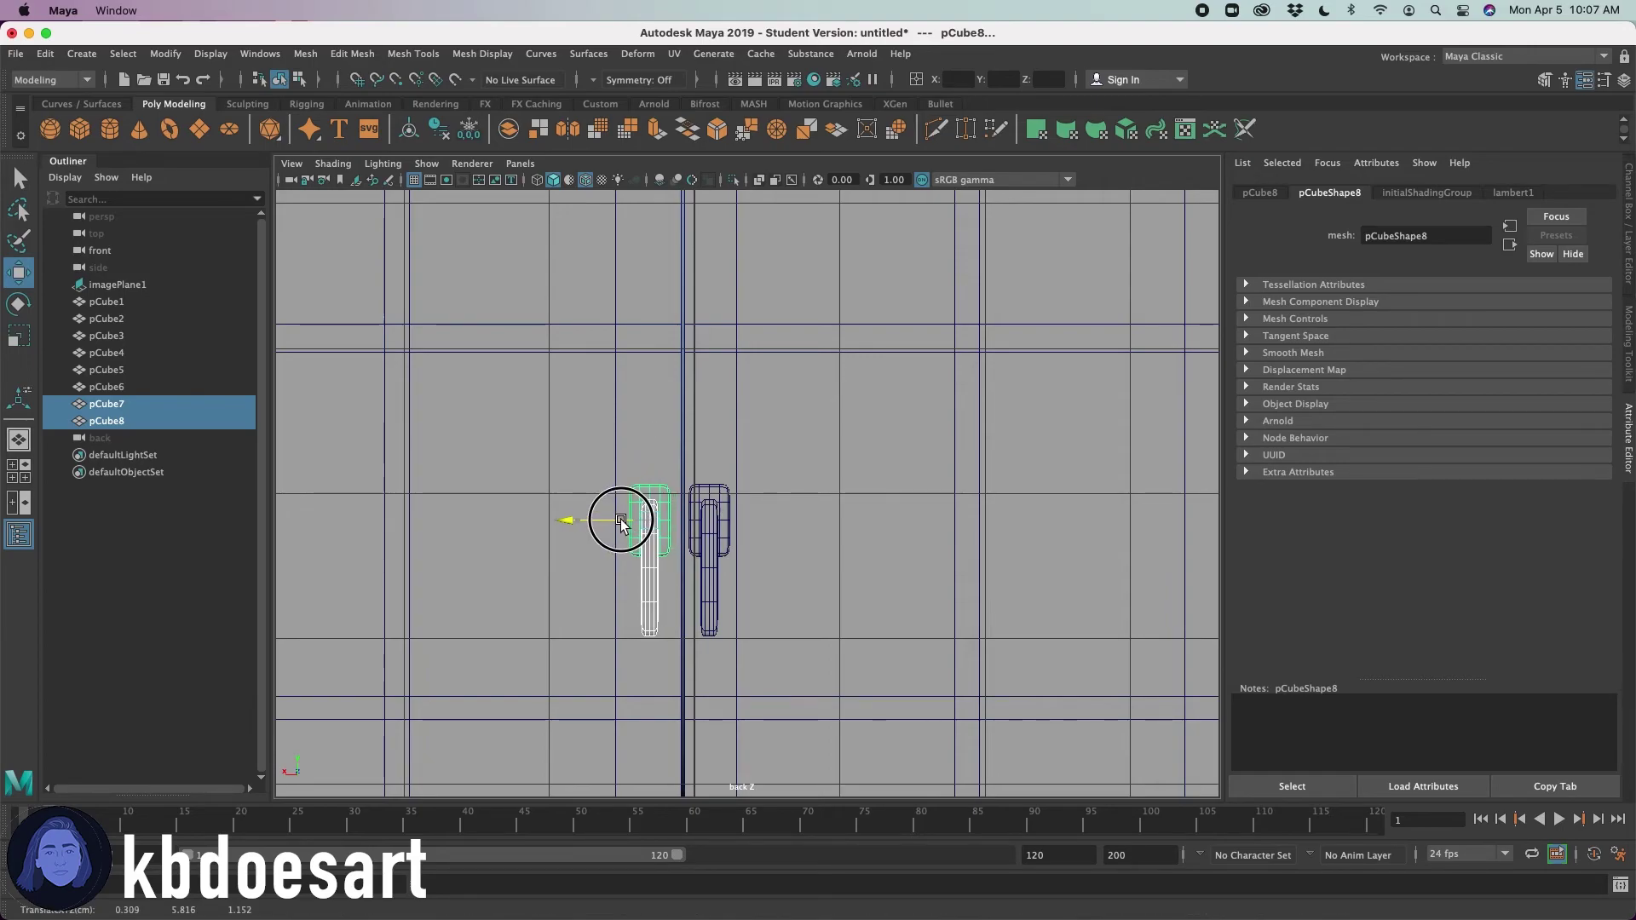
{"action": "left_click", "coordinate": [719, 510]}
{"action": "left_click", "coordinate": [712, 570], "text": "shift"}
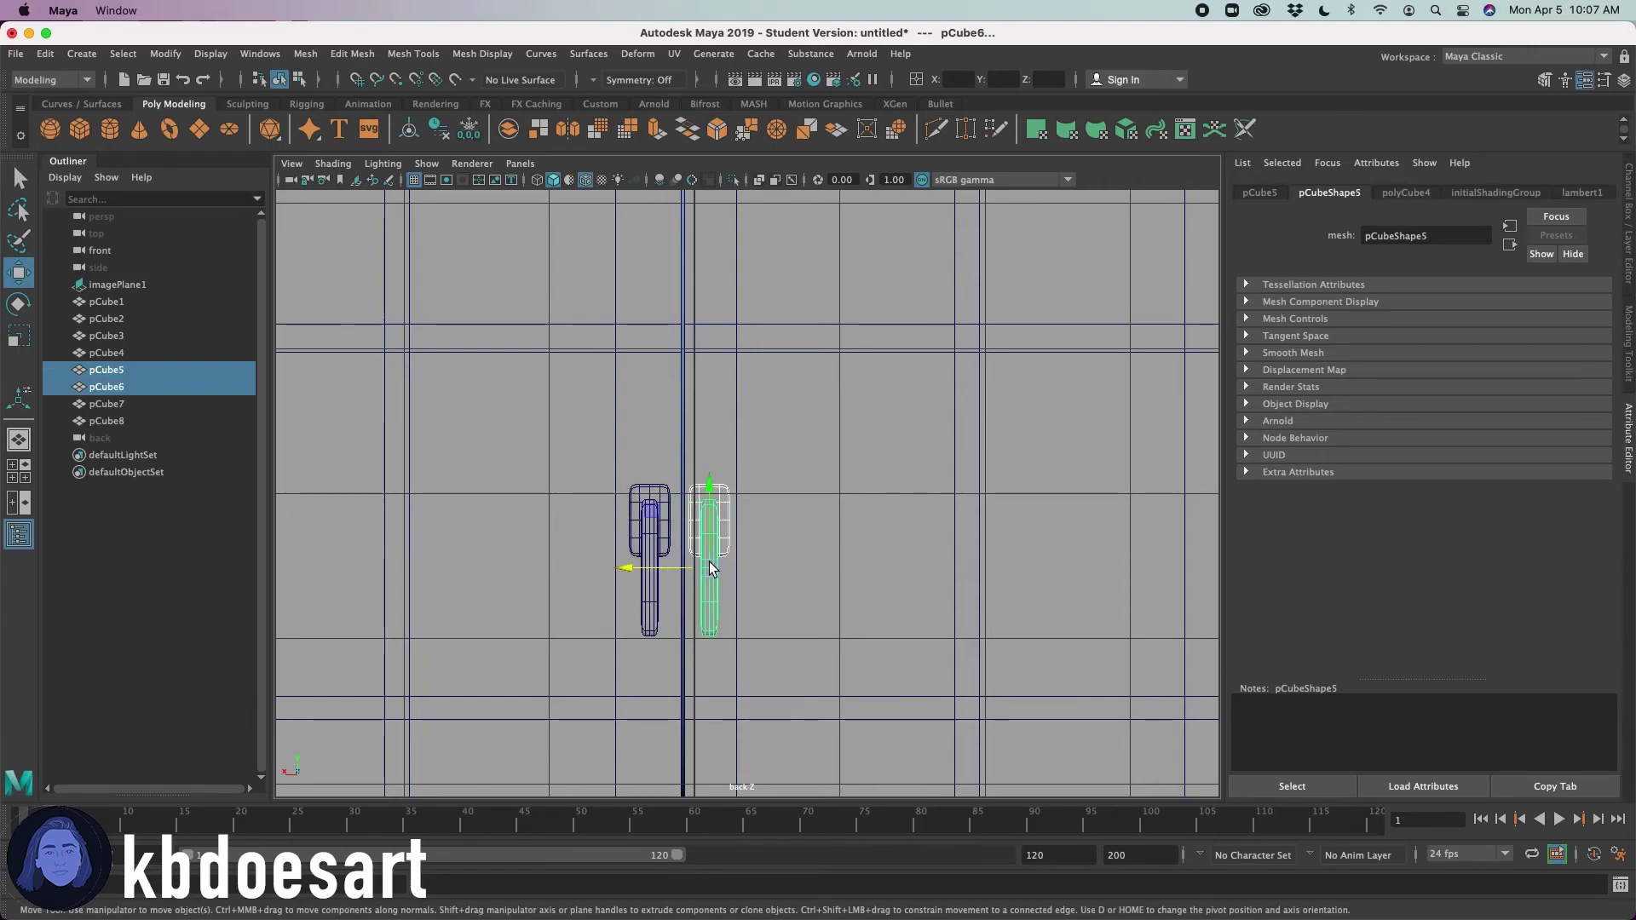
{"action": "left_click_drag", "start_coordinate": [680, 570], "coordinate": [651, 570]}
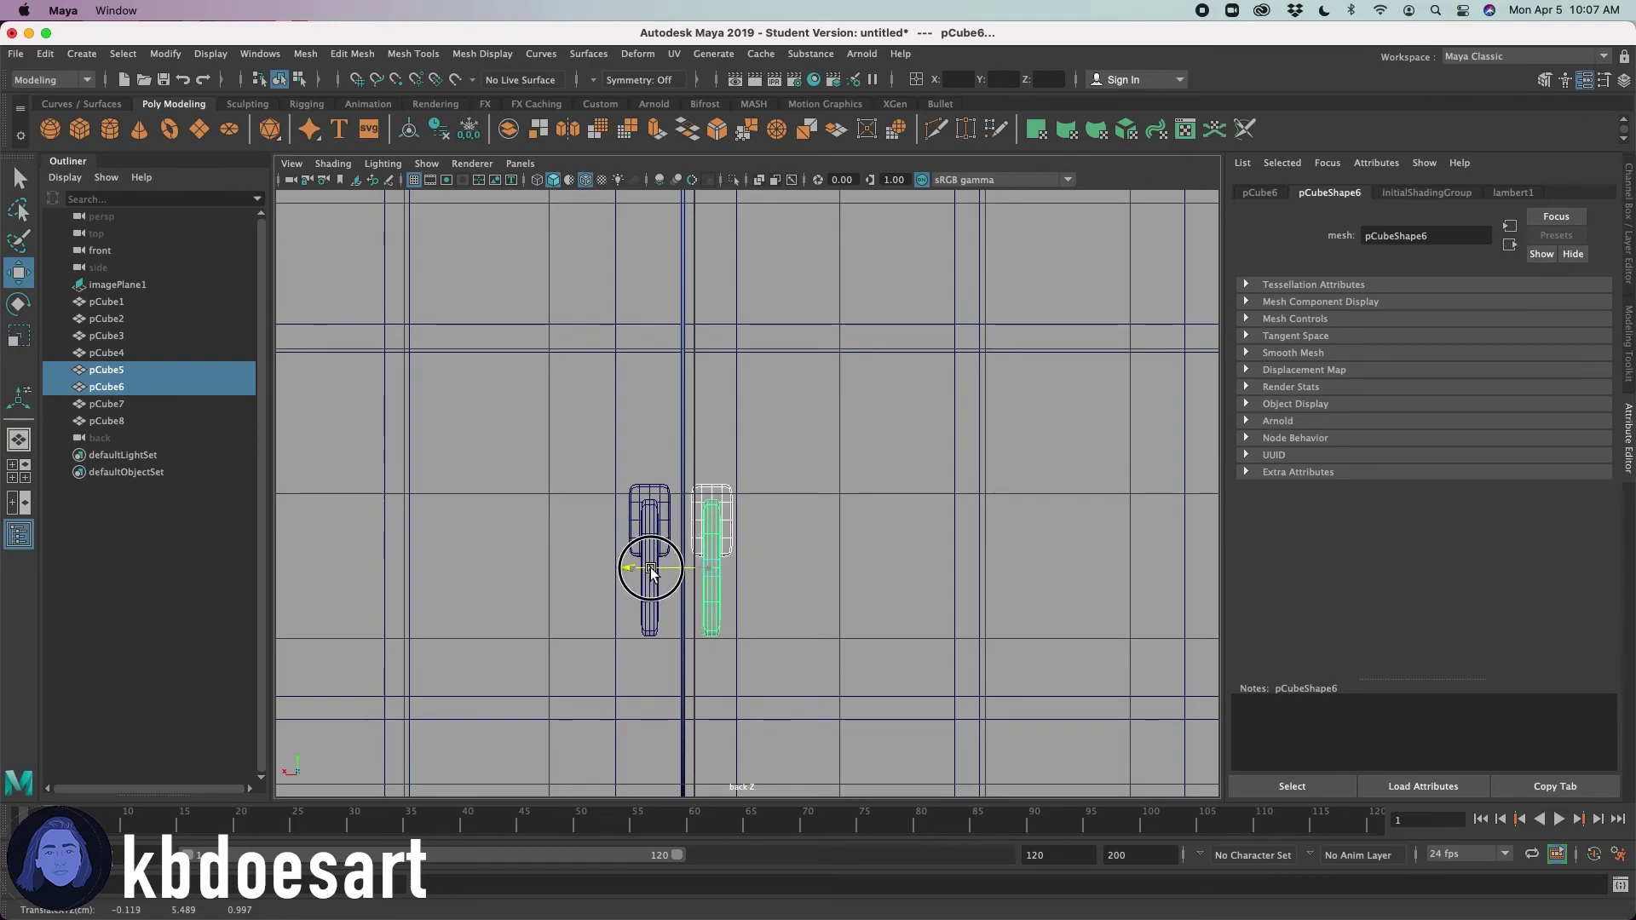
- Examine the handle spacing and the whole window model in the back view and around it in the perspective view
{"action": "scroll", "coordinate": [652, 569], "scroll_direction": "down", "scroll_amount": 5}
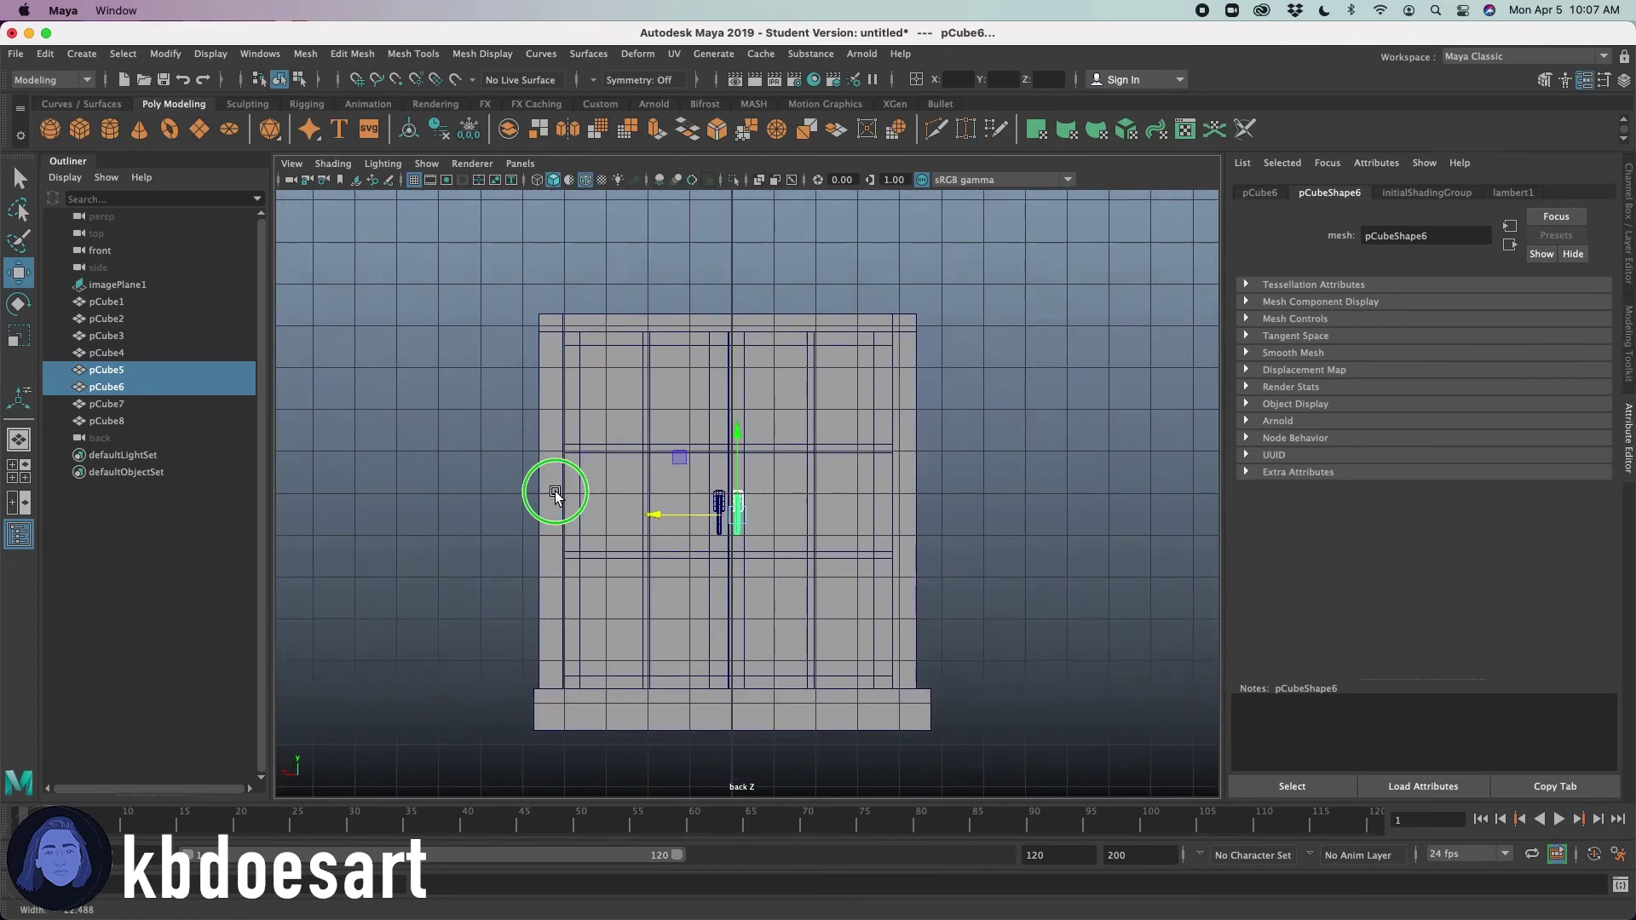
{"action": "scroll", "coordinate": [887, 485], "scroll_direction": "up", "scroll_amount": 5}
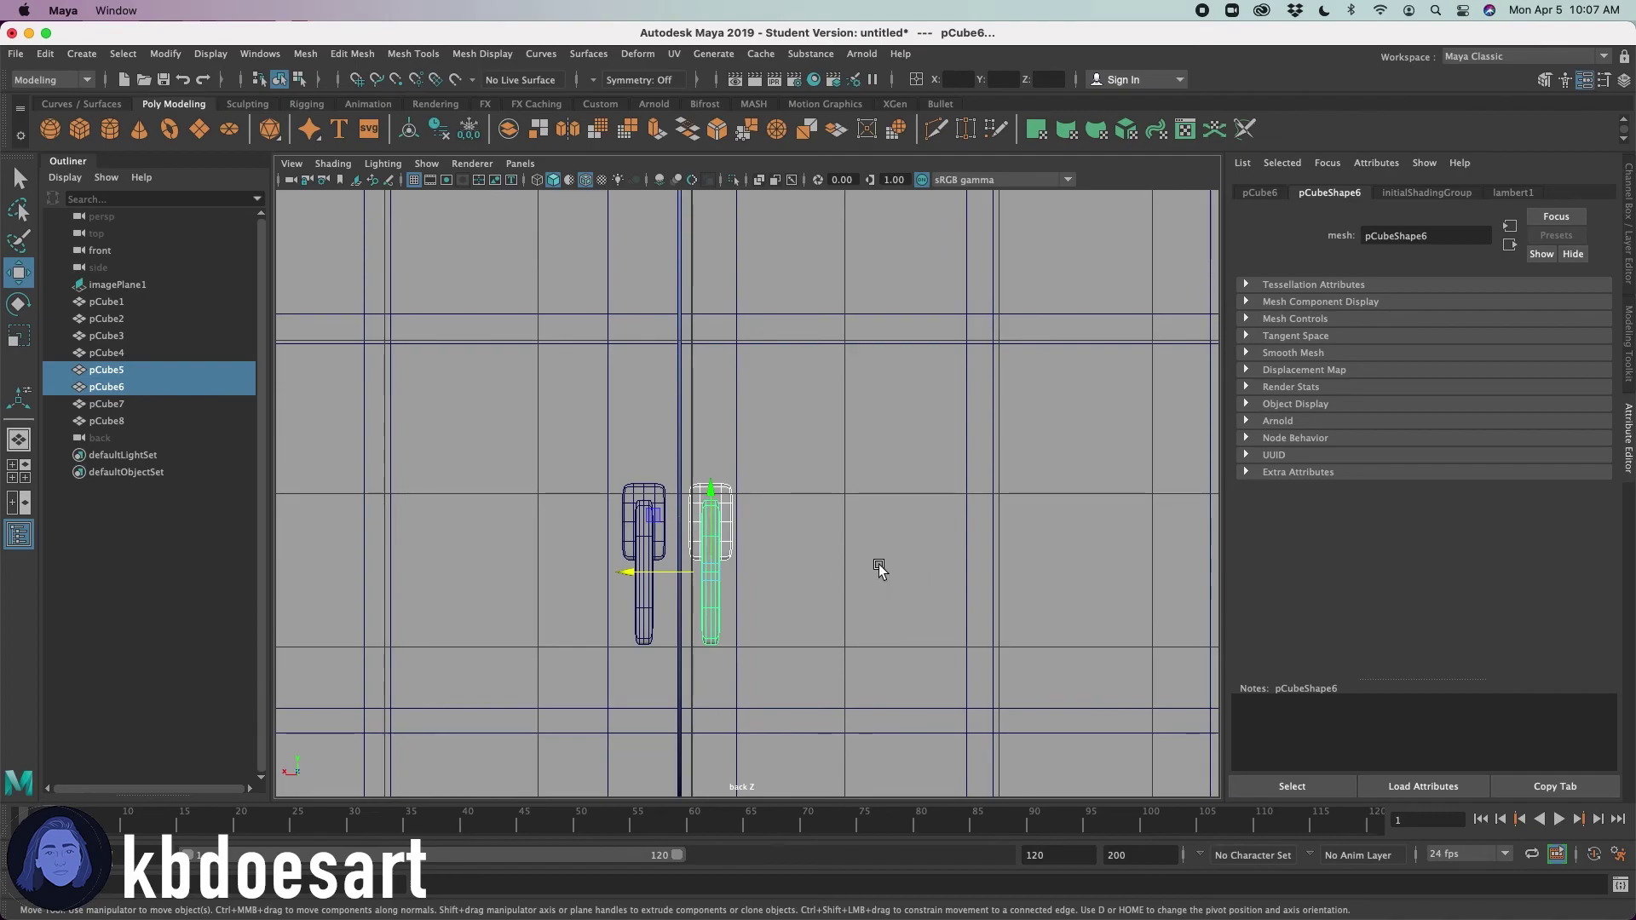
{"action": "key", "text": "space"}
{"action": "key", "text": "space"}
{"action": "right_click_drag", "start_coordinate": [1036, 548], "coordinate": [691, 508], "text": "alt"}
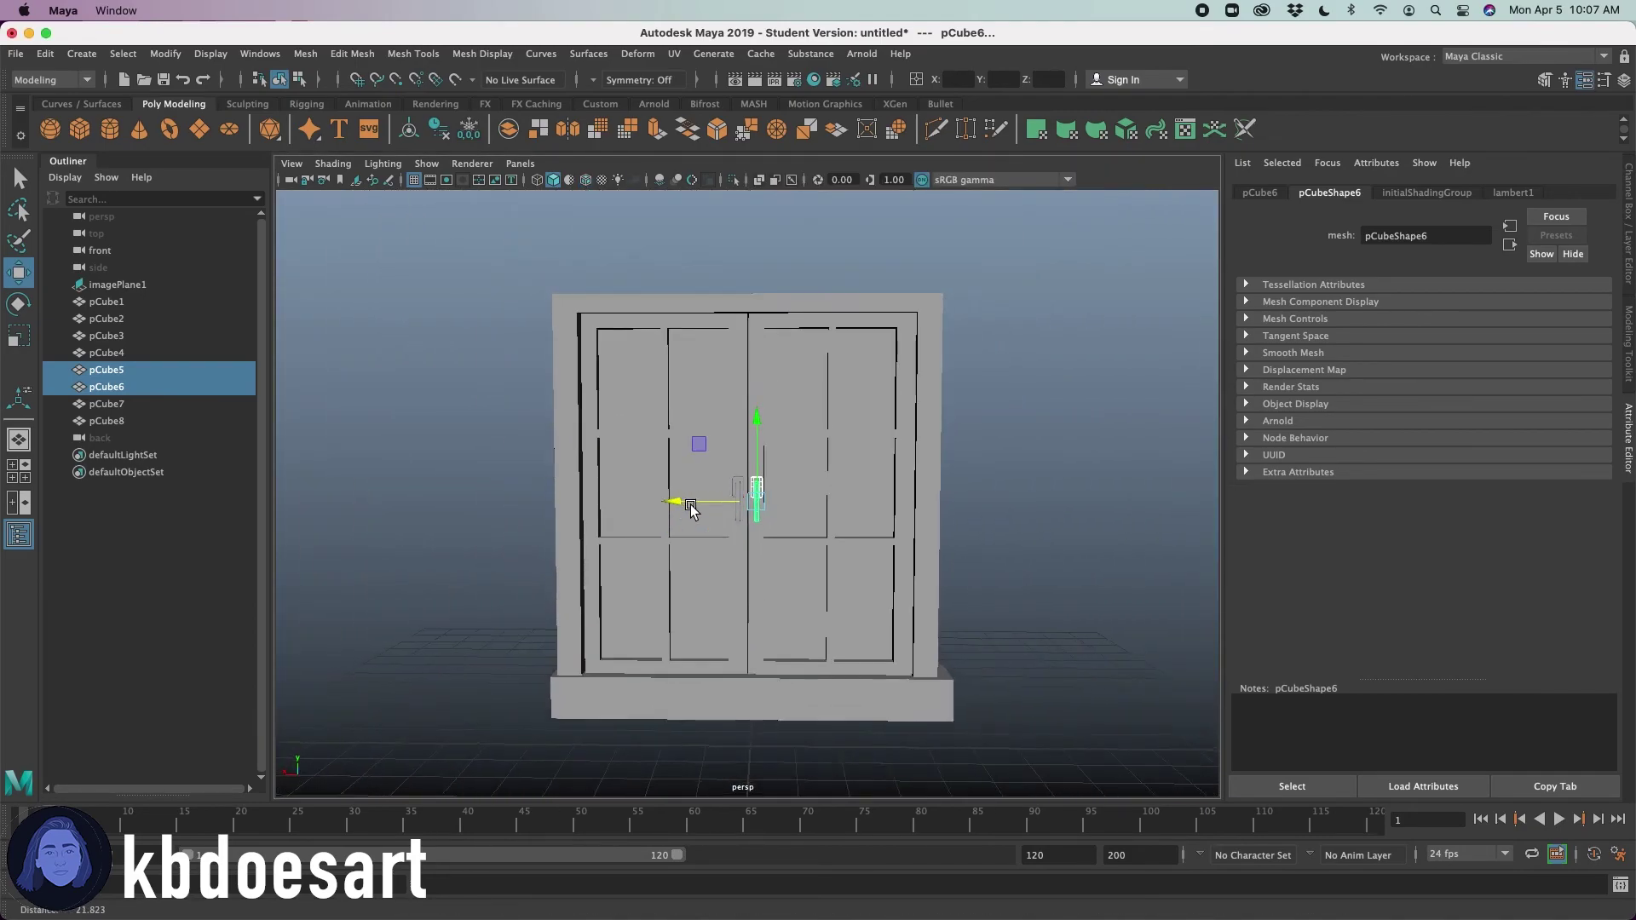
{"action": "left_click", "coordinate": [1006, 599]}
{"action": "left_click_drag", "start_coordinate": [914, 602], "coordinate": [971, 520], "text": "alt"}
{"action": "left_click_drag", "start_coordinate": [878, 580], "coordinate": [1021, 554], "text": "alt"}
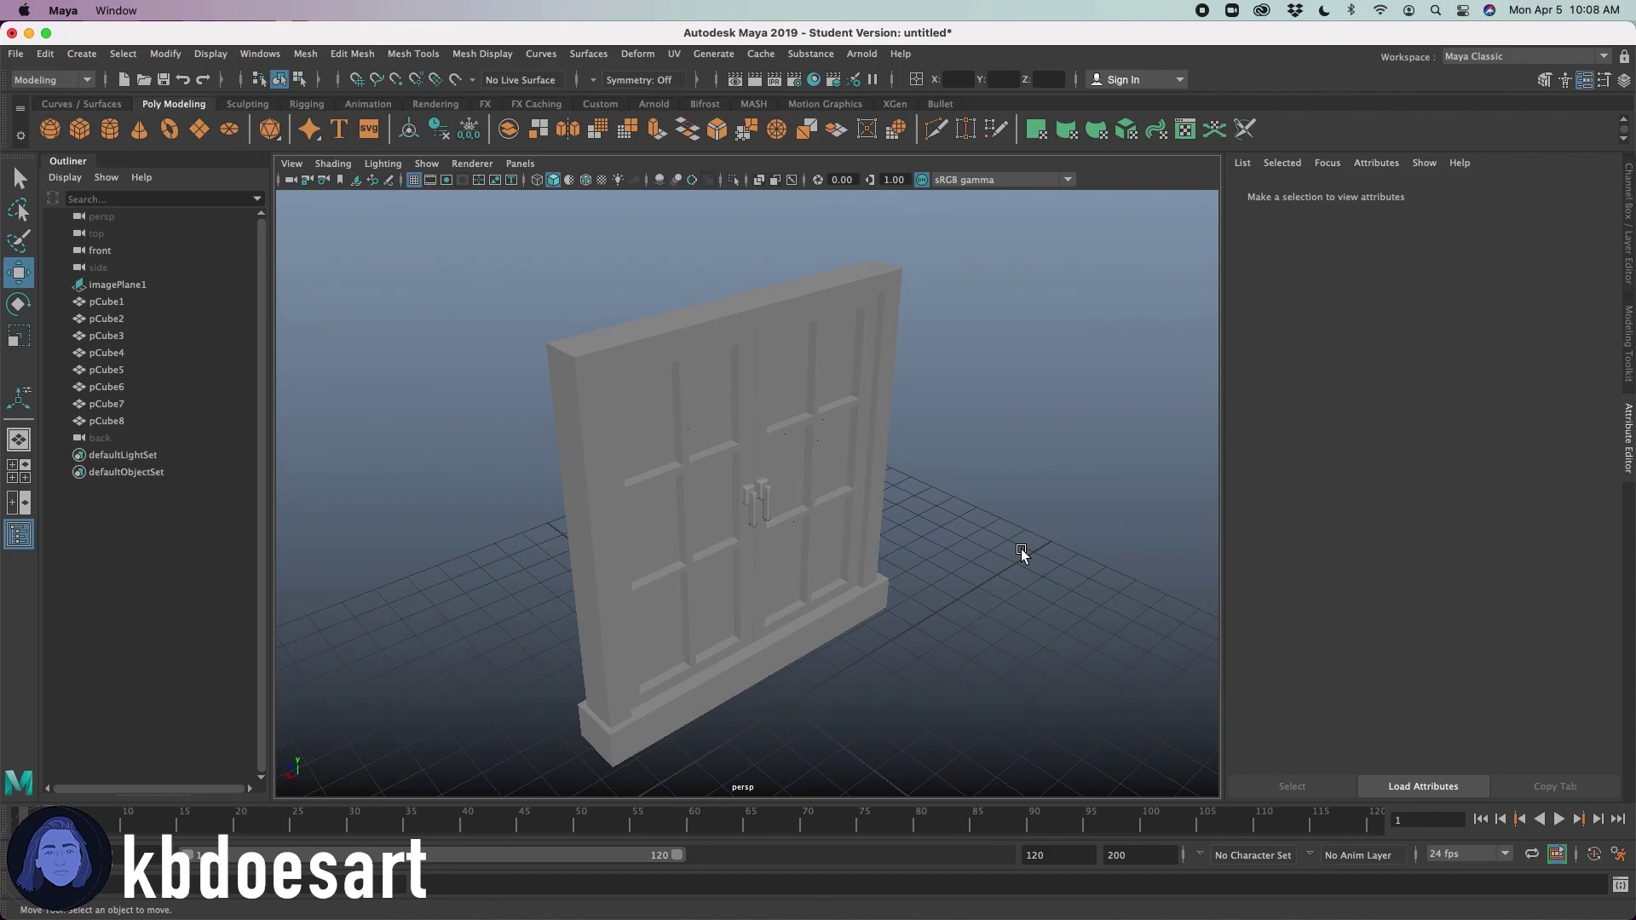